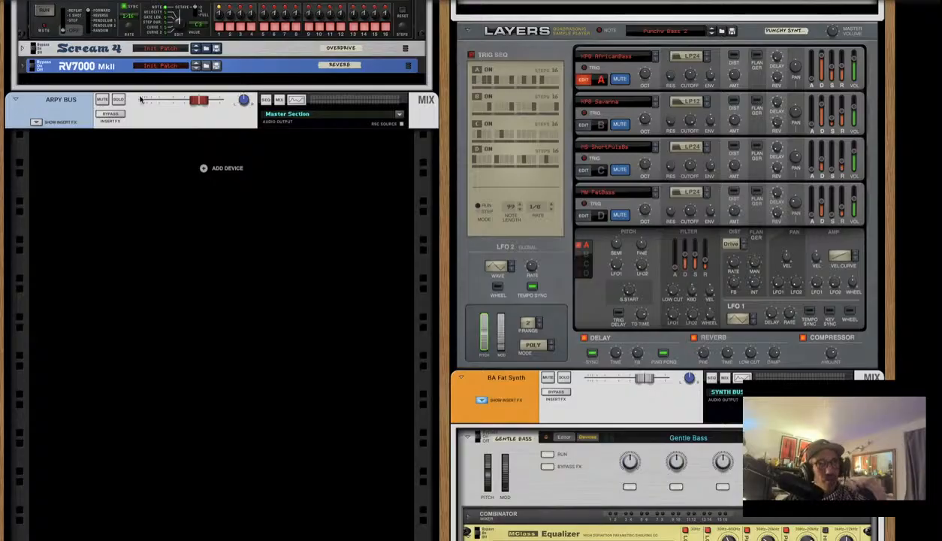
Bring up the full mixer view and select the 1 Meas-Sine Pan device
key(F5)
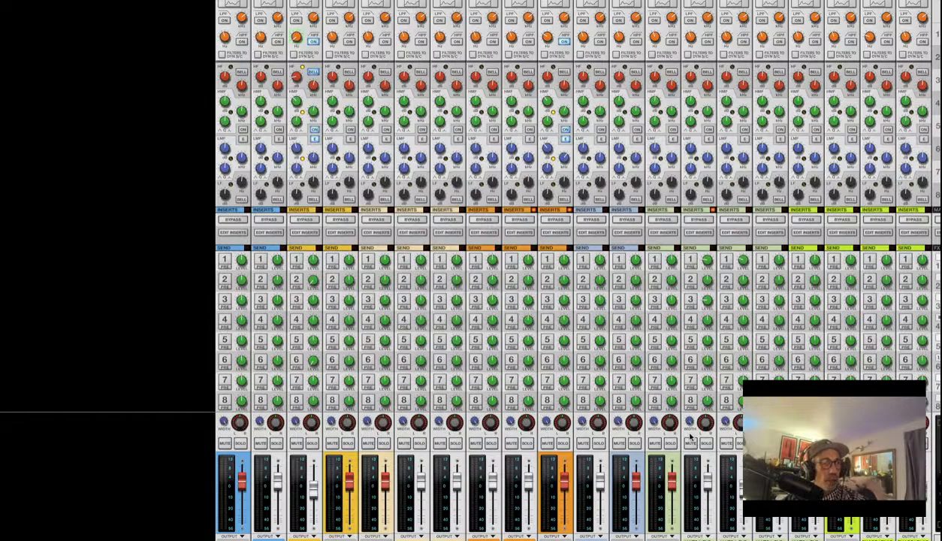
scroll(653, 436, up, 5)
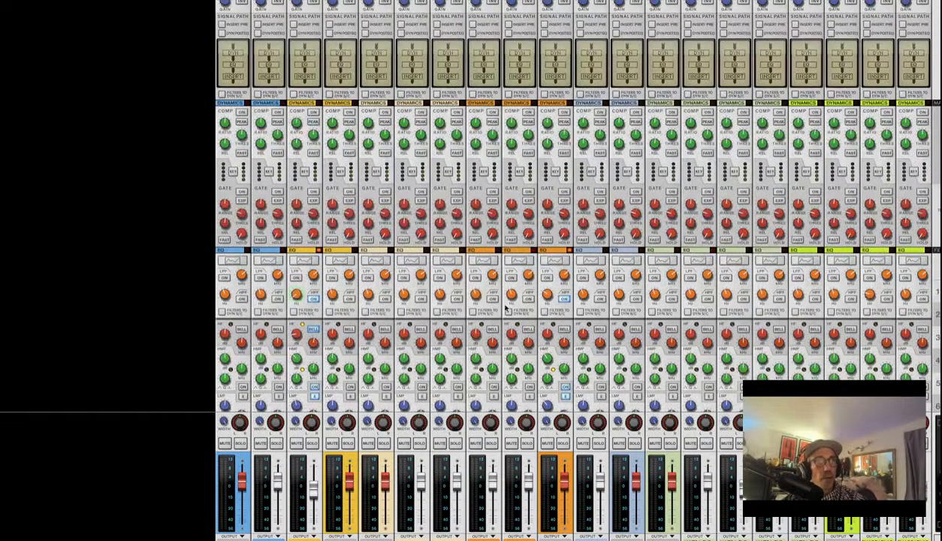
scroll(505, 308, down, 5)
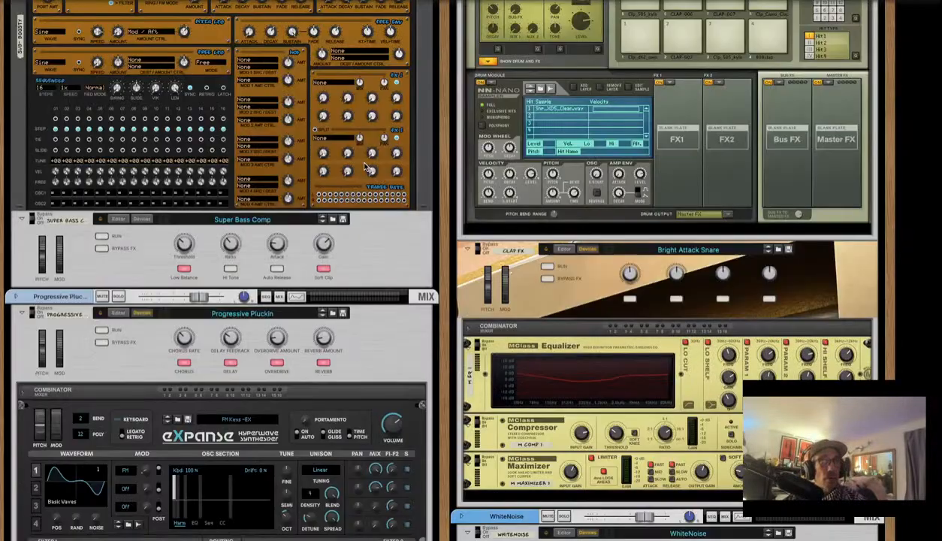
scroll(361, 161, up, 20)
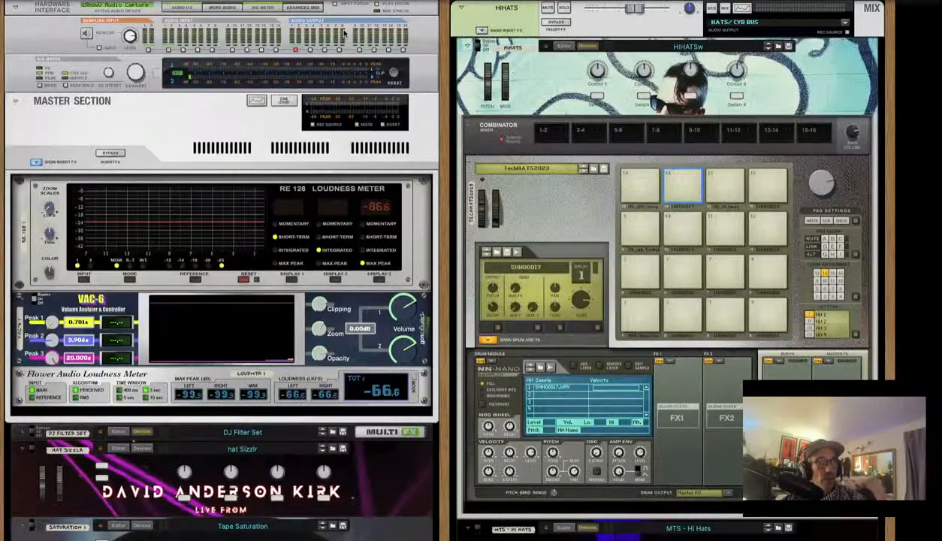
scroll(345, 34, down, 1)
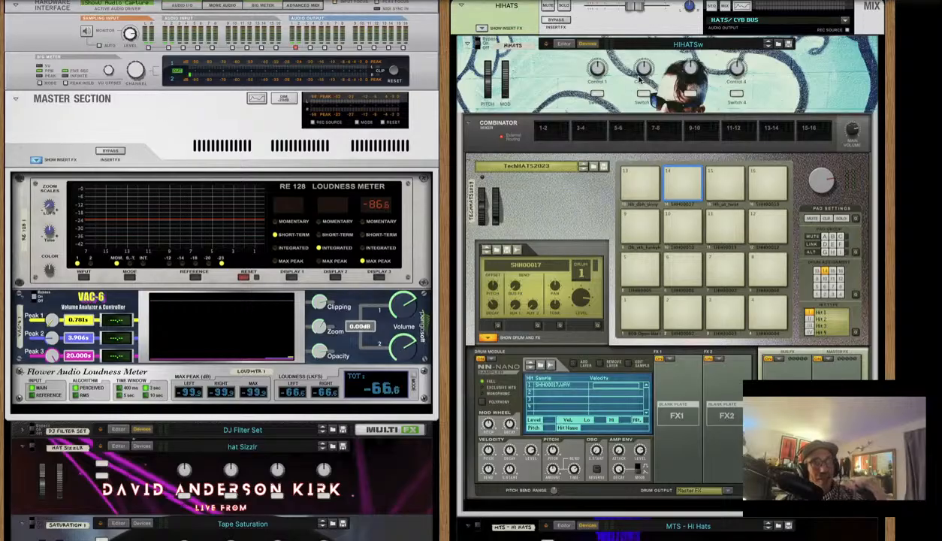
scroll(612, 101, down, 10)
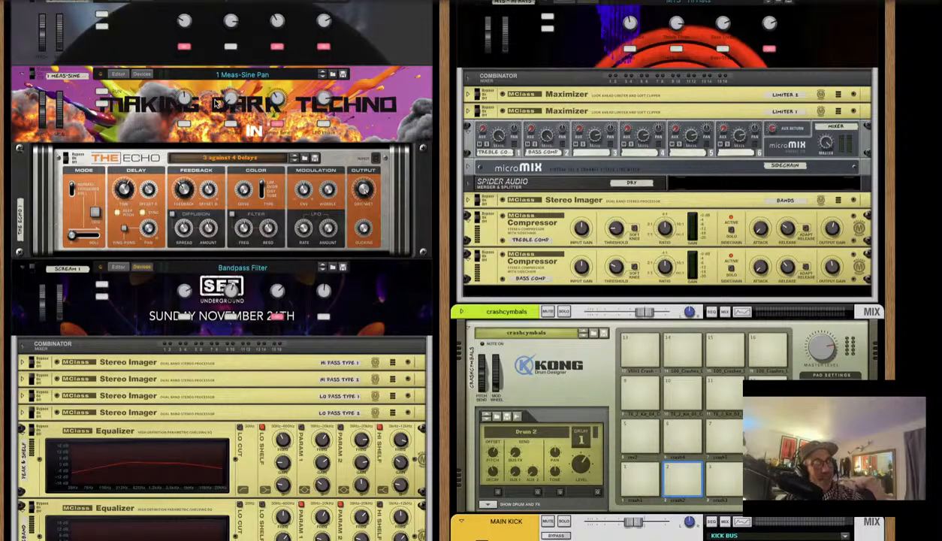
click(155, 123)
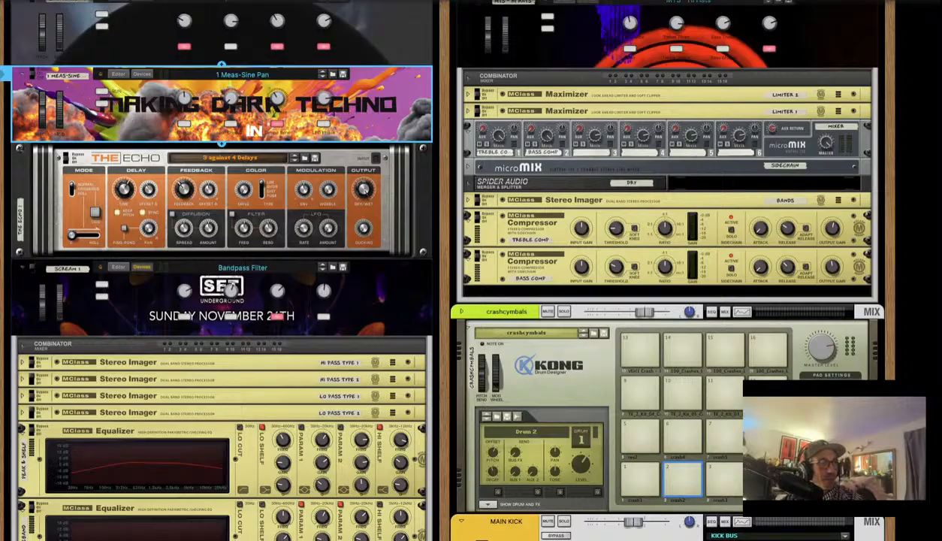
scroll(258, 223, down, 20)
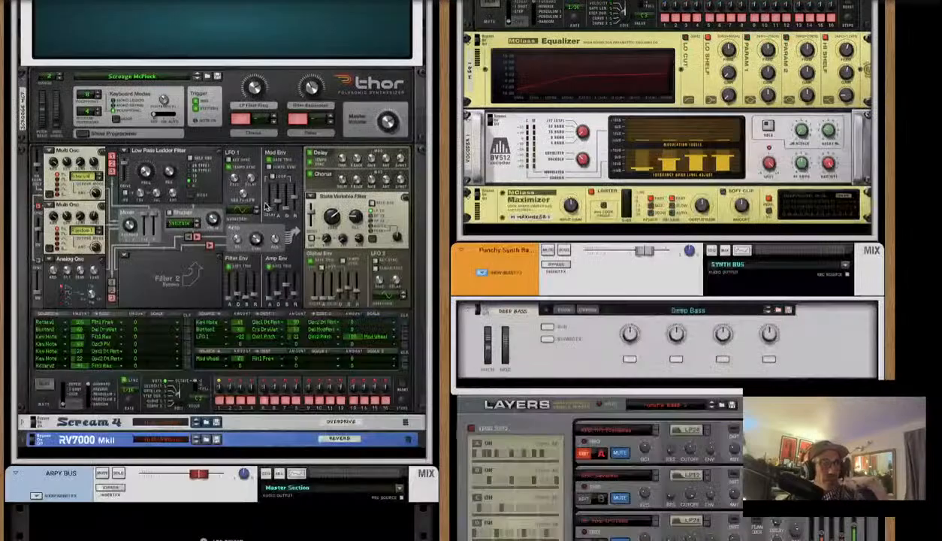
scroll(264, 206, down, 10)
Add a Presteign Sound Labs Macro Multi-Model Synthesizer to the rack from the context menu
right_click(256, 197)
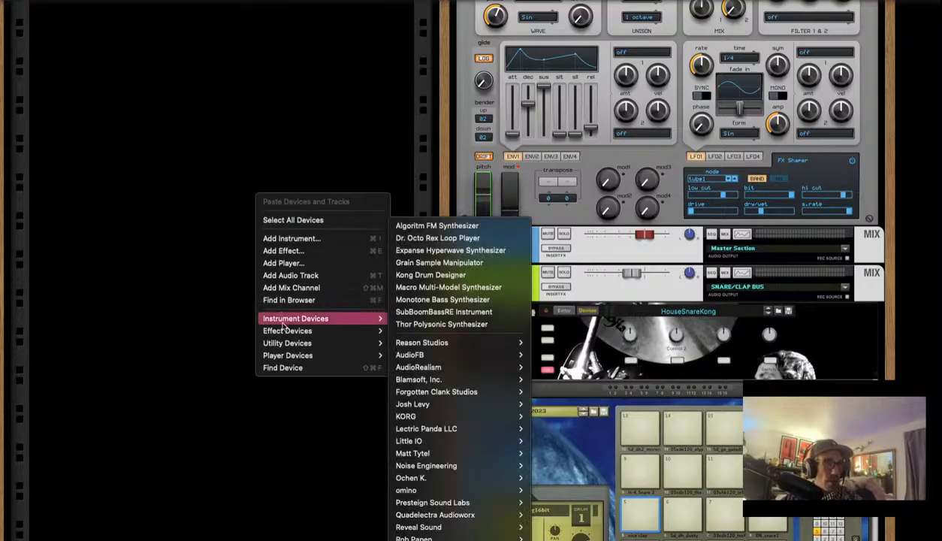
mouse_move(284, 343)
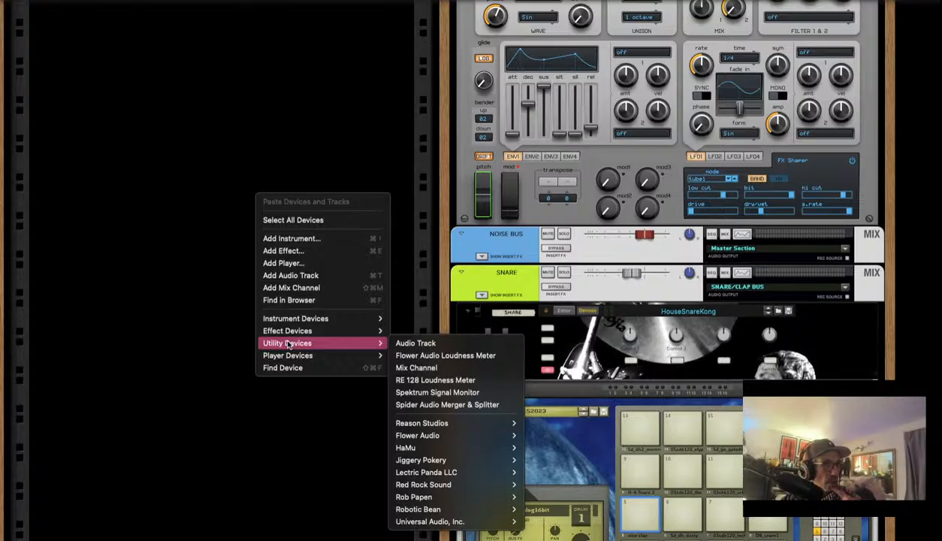
mouse_move(338, 320)
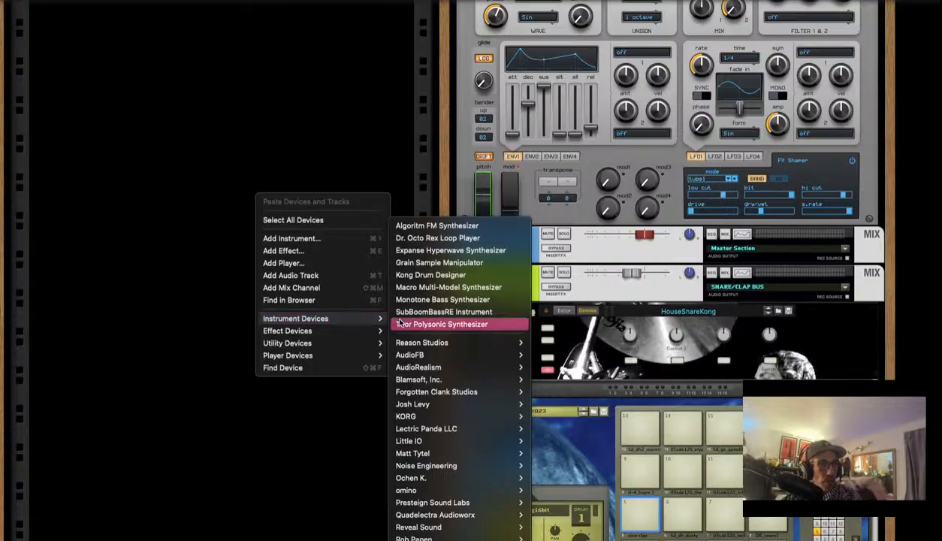
mouse_move(464, 528)
mouse_move(461, 506)
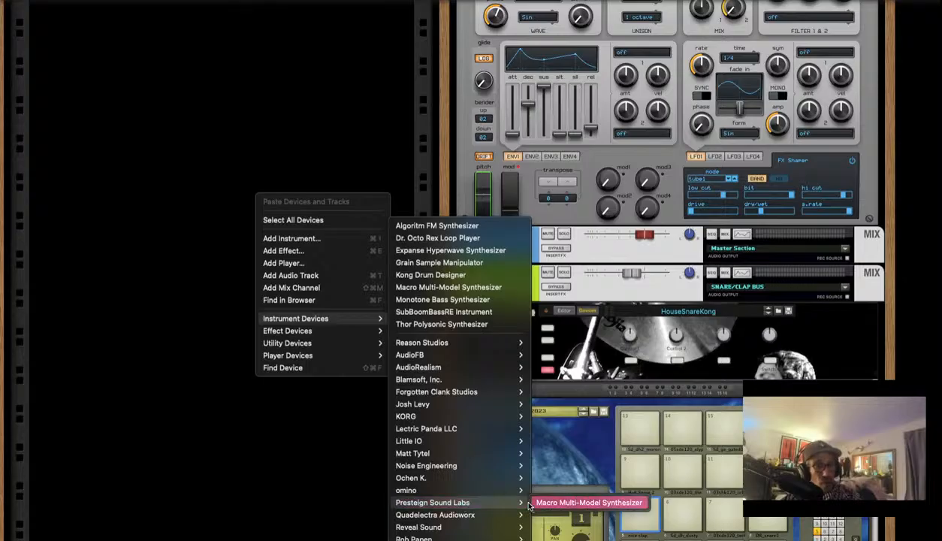
click(574, 501)
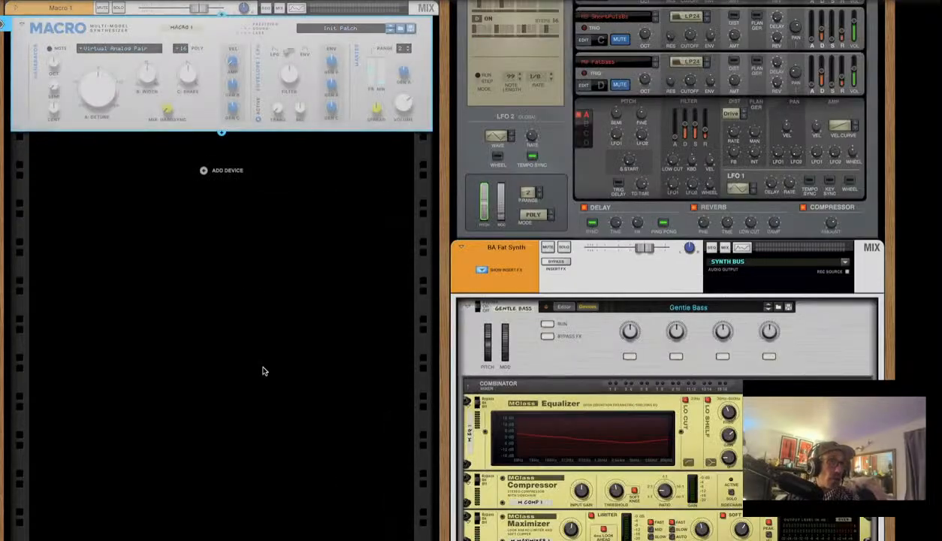
Select the new Macro 1 synth and flip the rack to show its rear cabling
scroll(207, 190, up, 5)
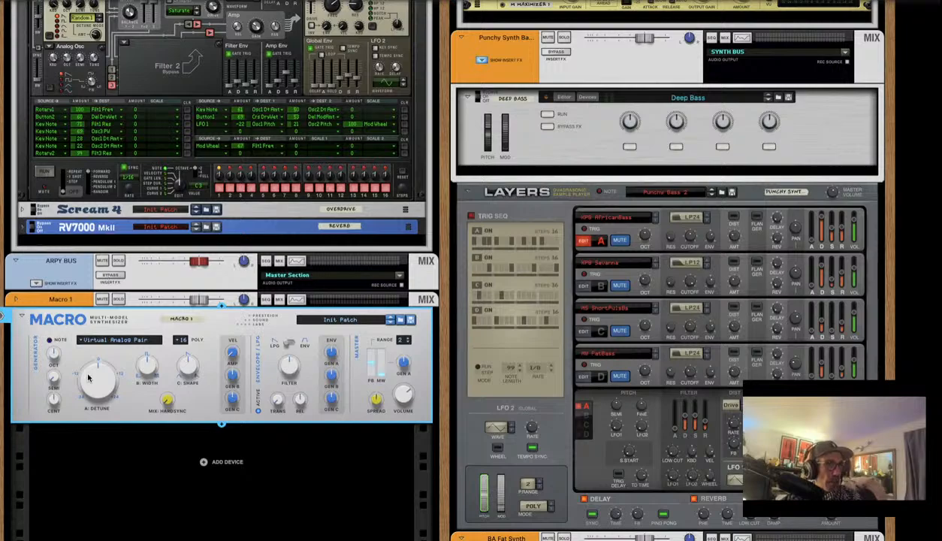
scroll(89, 366, down, 1)
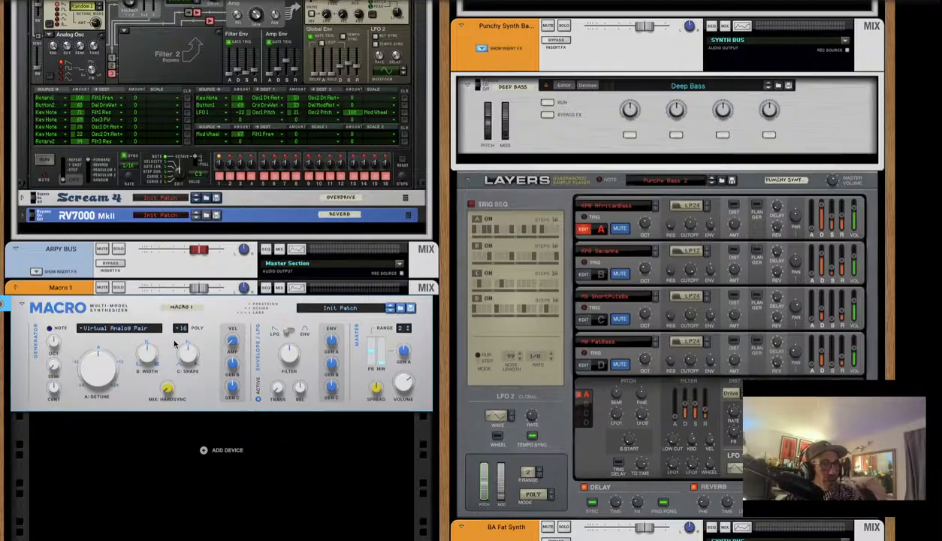
click(229, 328)
key(Tab)
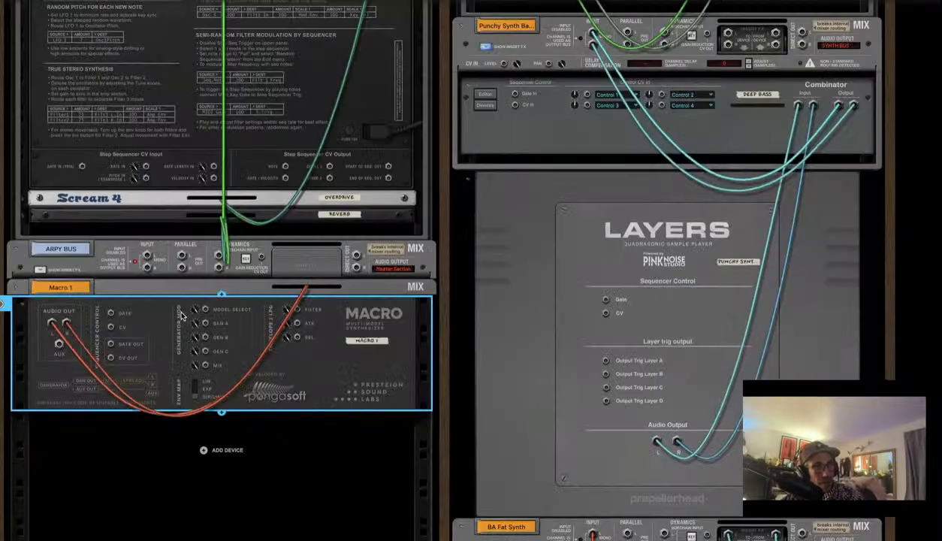
Deselect Macro 1 and turn the rack back to its front panels
scroll(585, 403, up, 10)
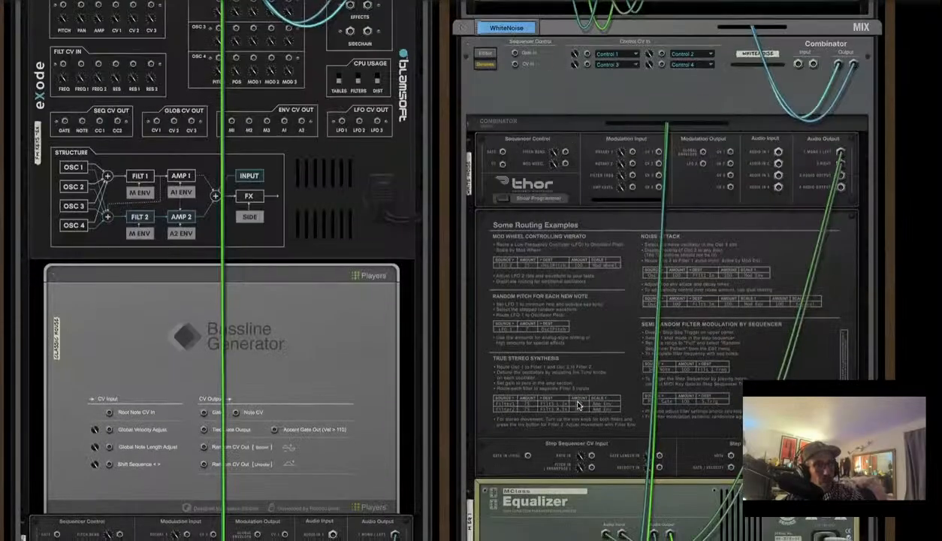
scroll(578, 403, down, 10)
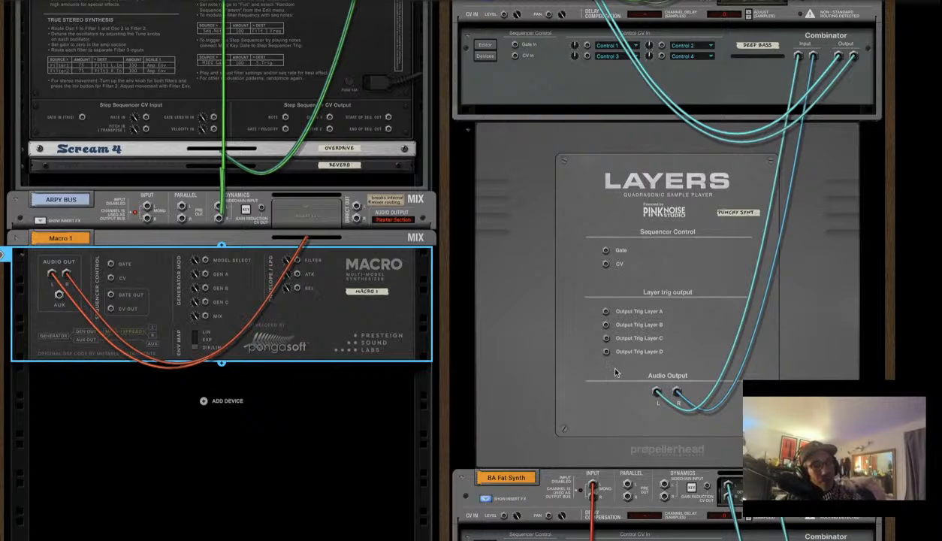
click(238, 421)
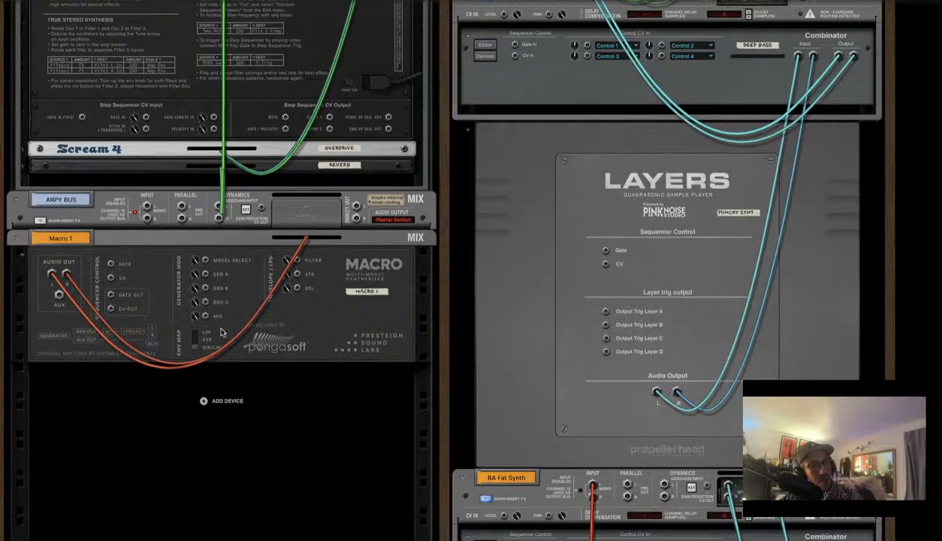
key(Tab)
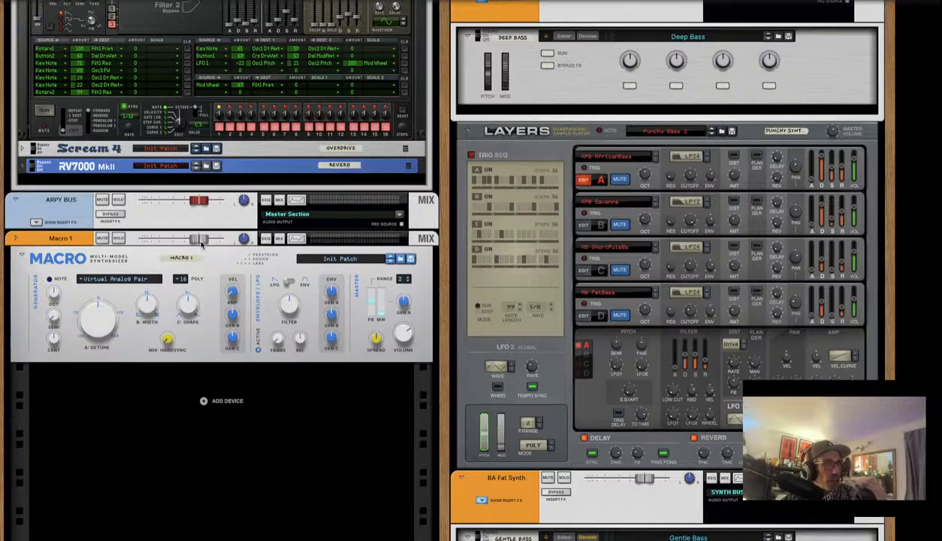
Lower Macro 1's channel to -1.01 dB and set attack 22% and LPG filter 55%
drag(198, 241, 183, 244)
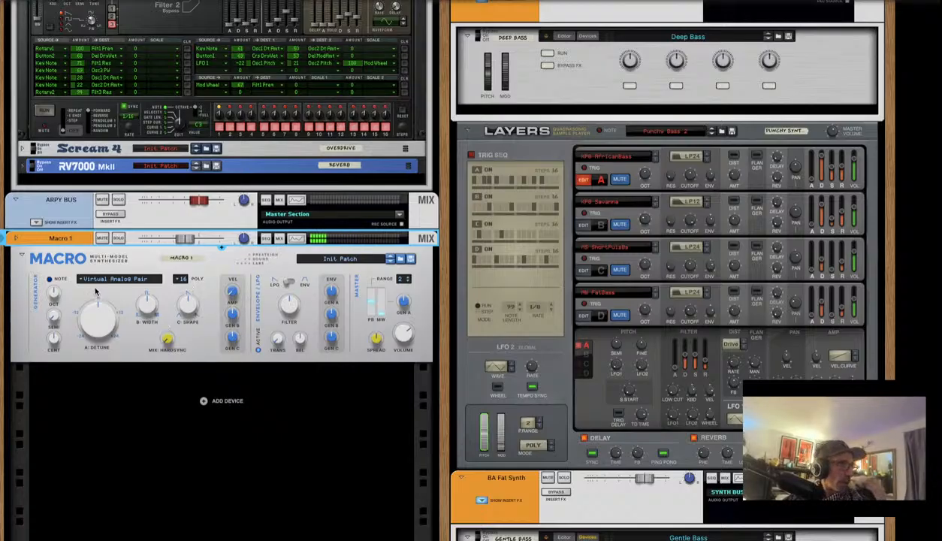
click(66, 300)
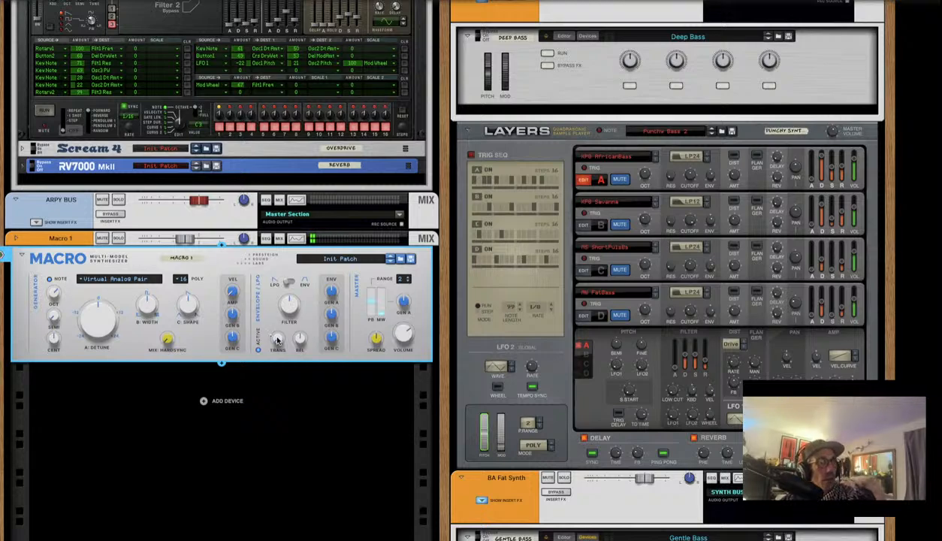
drag(277, 339, 284, 332)
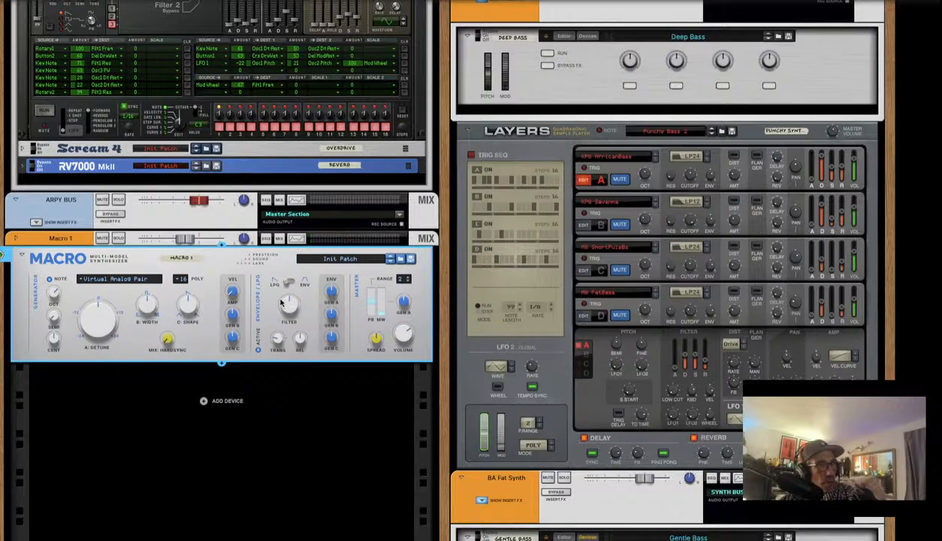
drag(279, 300, 274, 323)
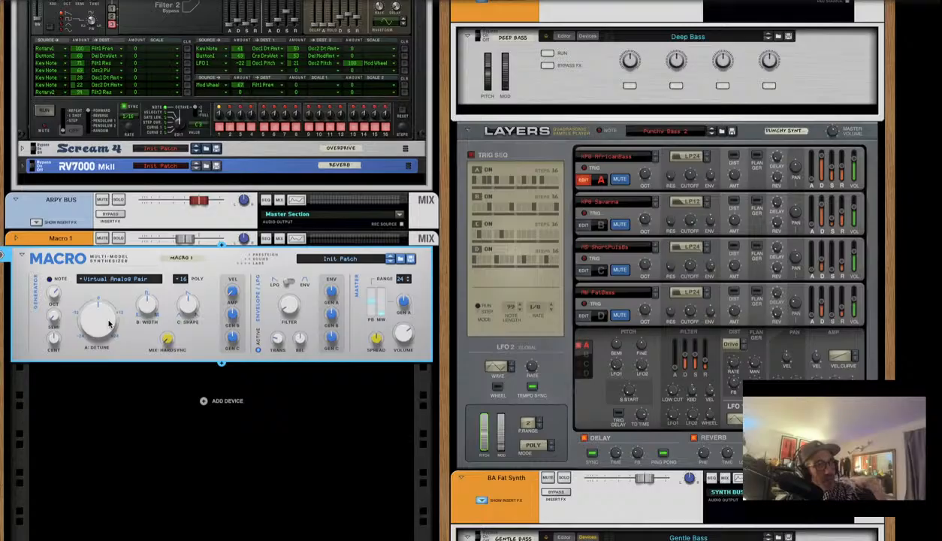
Adjust Macro's Generator A detune, Generator B amount to 0.16, and VEL > AMP to 33%
scroll(108, 324, down, 3)
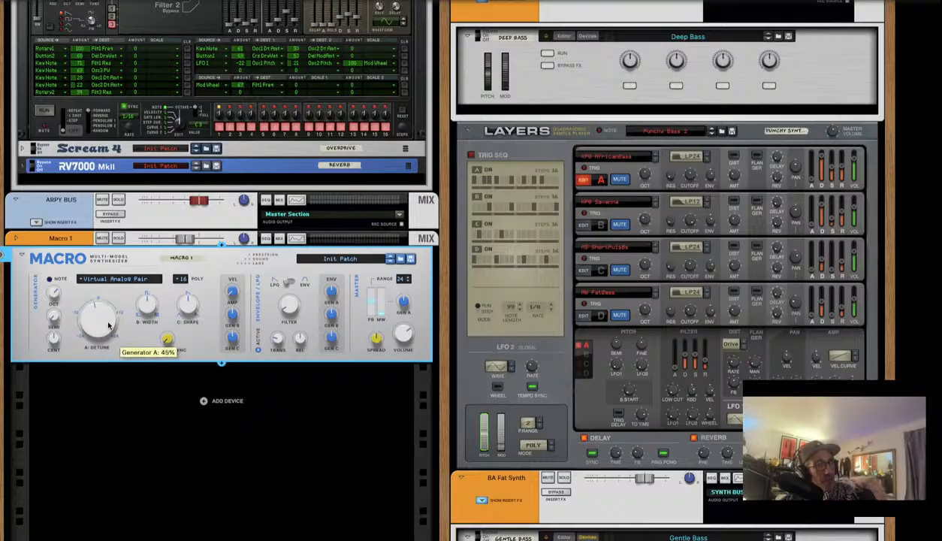
scroll(109, 321, up, 5)
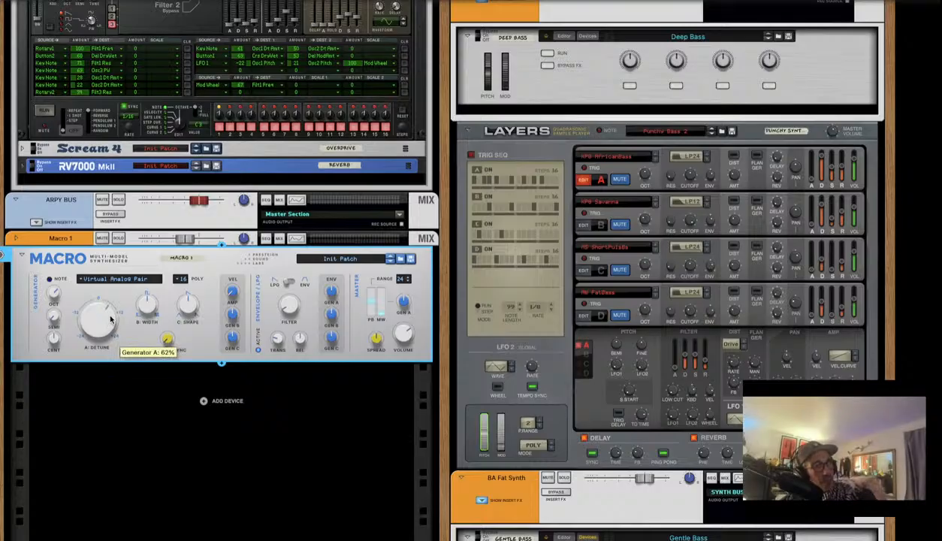
drag(111, 319, 87, 326)
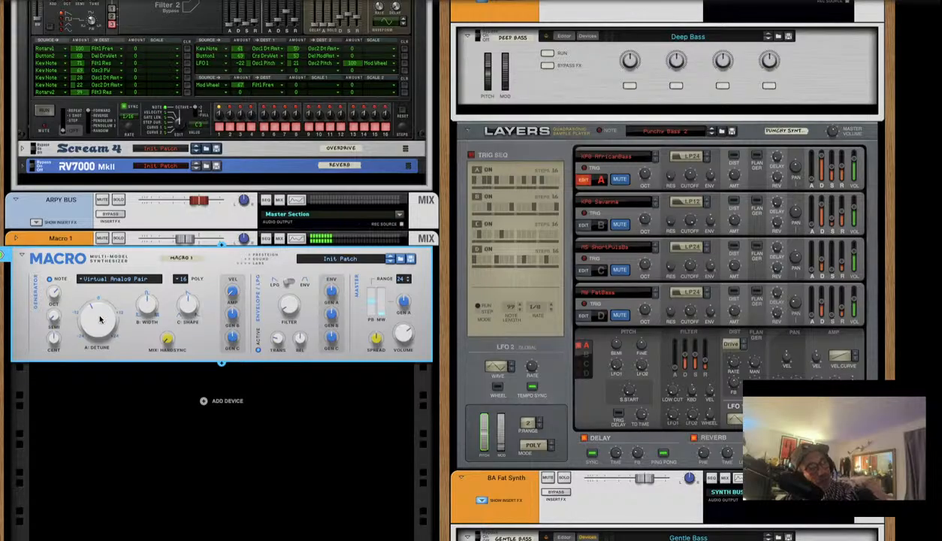
mouse_move(99, 320)
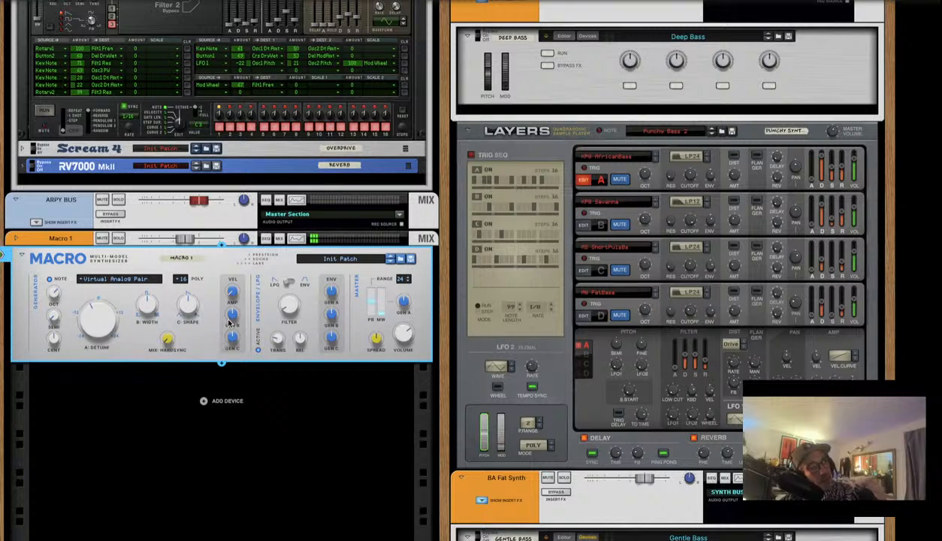
mouse_move(230, 323)
drag(230, 323, 229, 315)
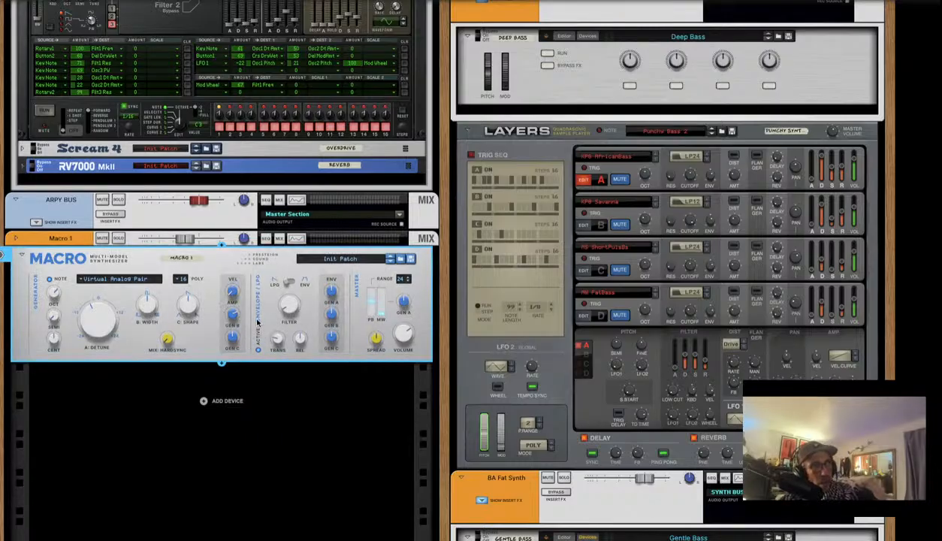
mouse_move(232, 294)
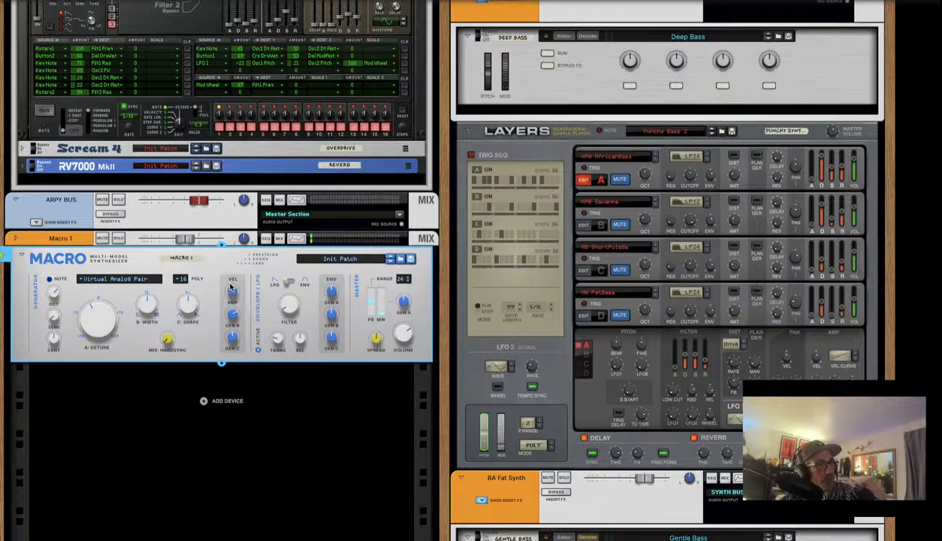
drag(235, 296, 234, 296)
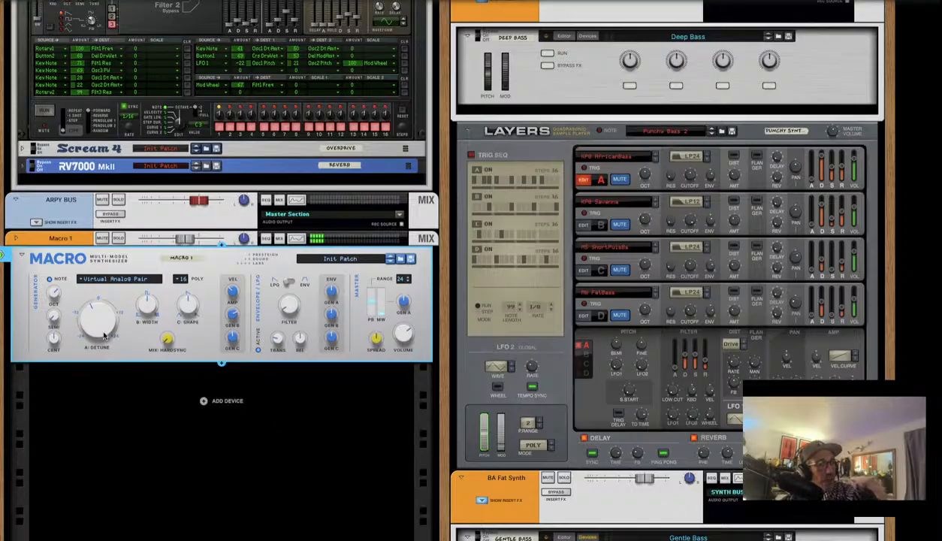
Combine the Macro synth into a new Combinator 1
right_click(211, 331)
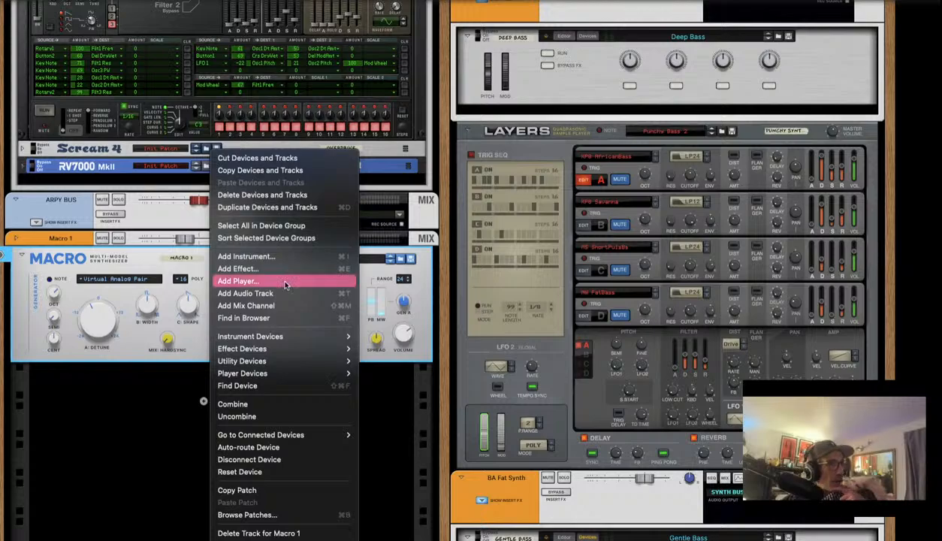
mouse_move(291, 363)
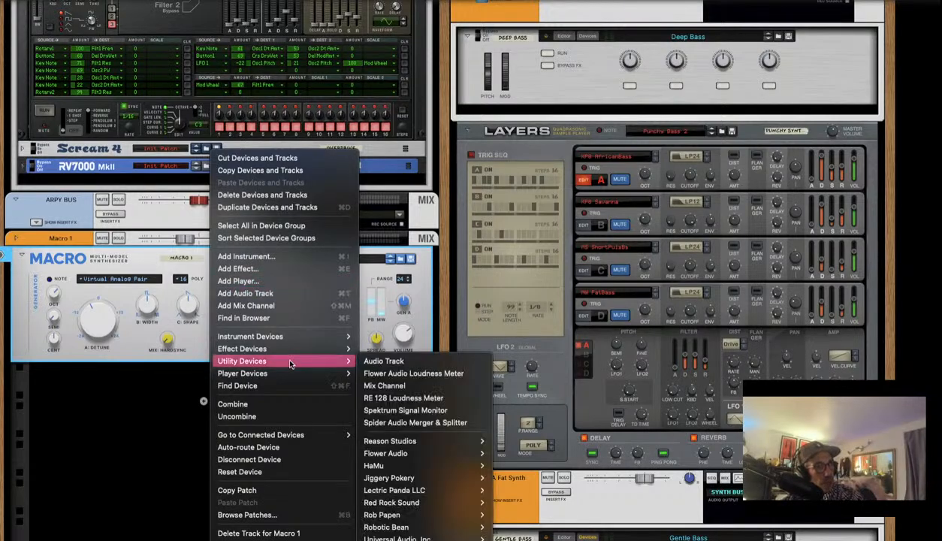
click(294, 404)
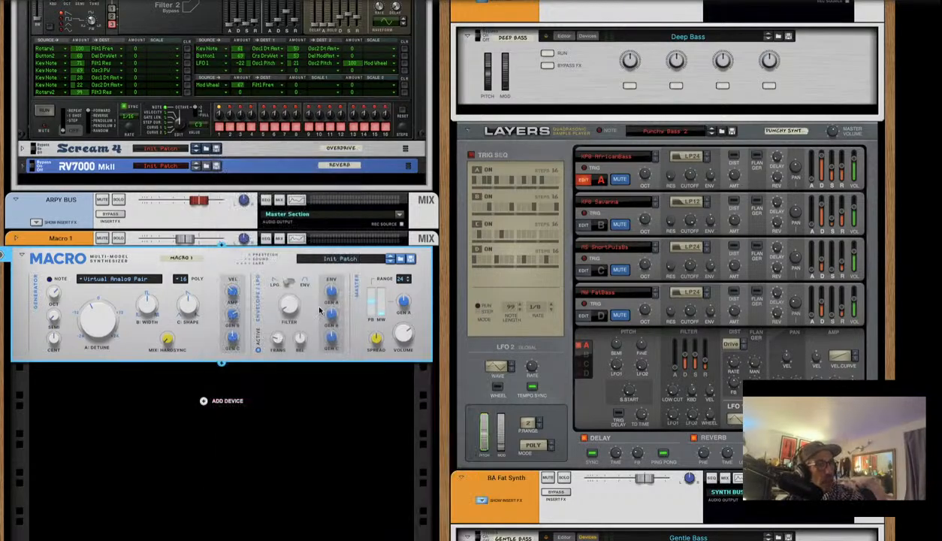
scroll(172, 260, down, 5)
scroll(126, 321, up, 3)
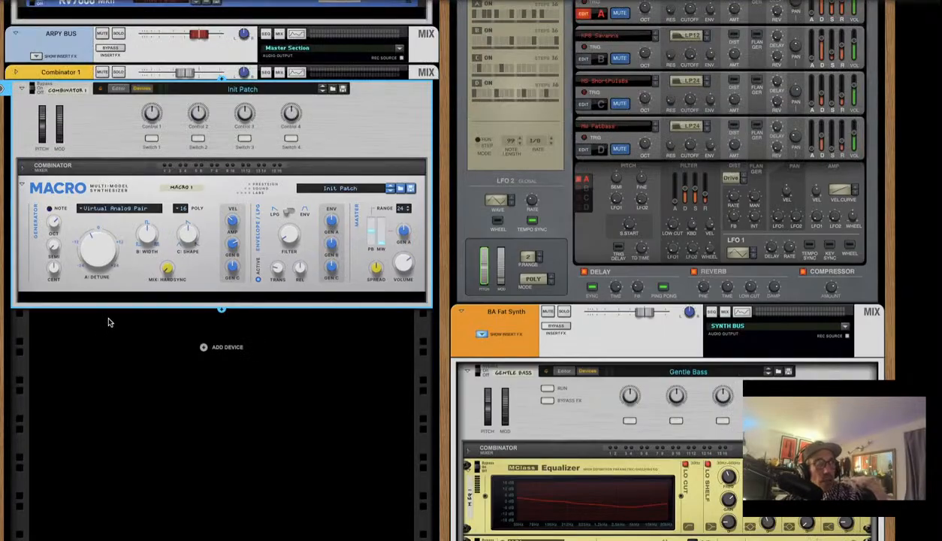
Unfold Combinator 1's mixer strip and show its insert effects area
scroll(169, 269, up, 2)
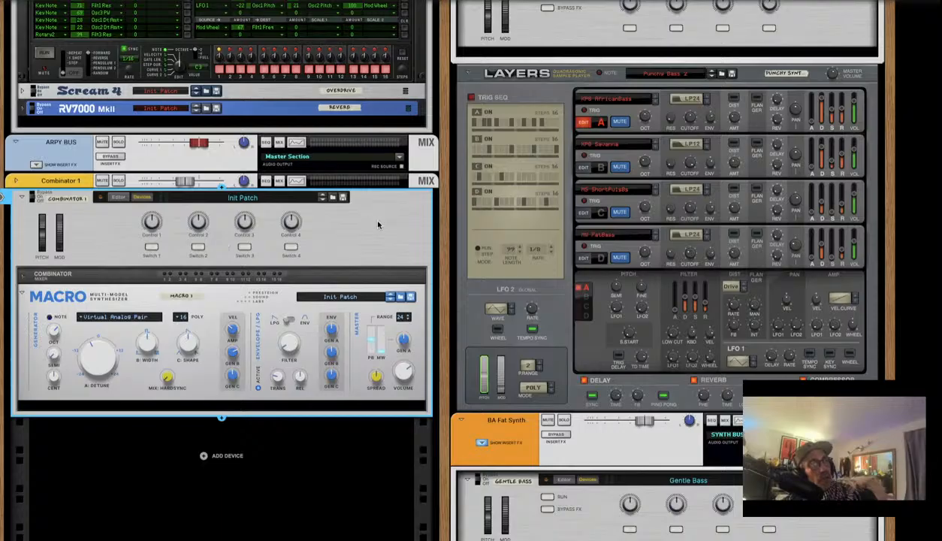
click(18, 181)
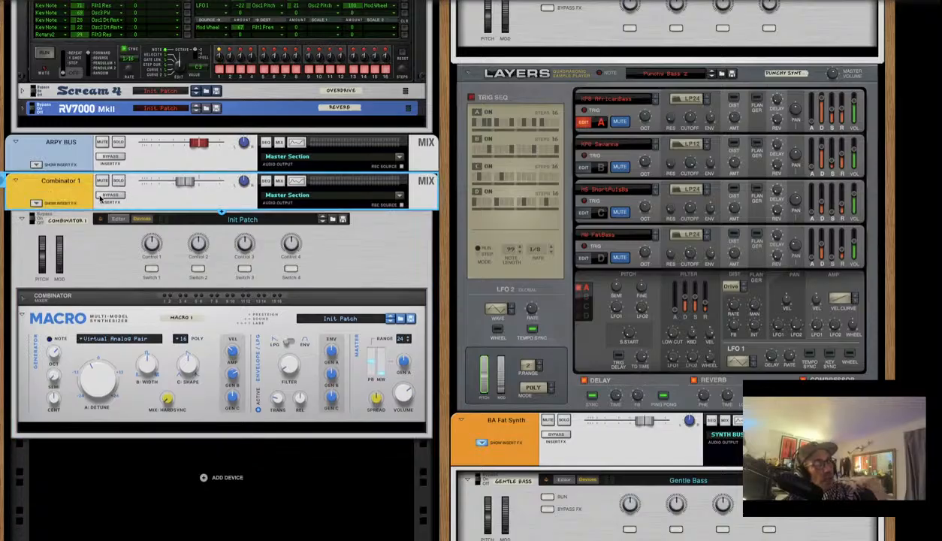
click(36, 202)
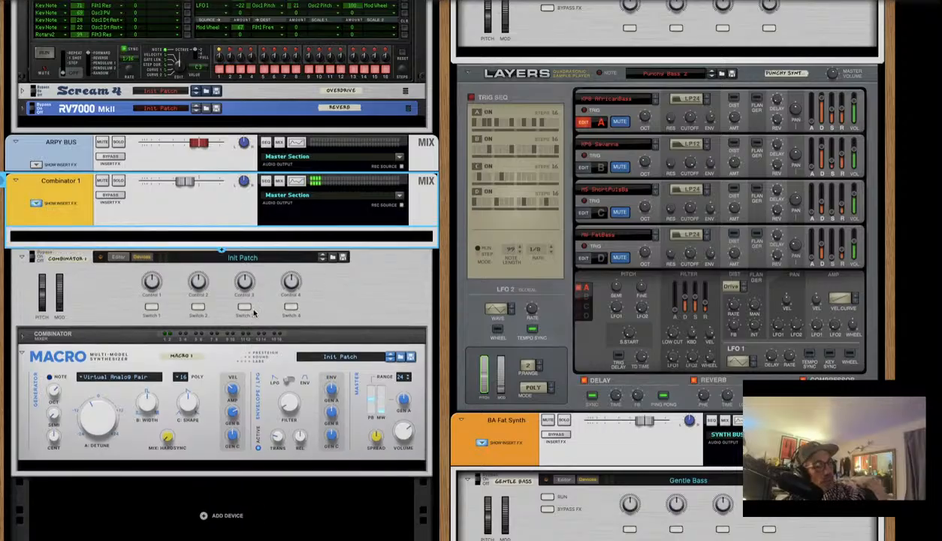
Flip the rack to the back and expand Combinator 1's rear routing section
key(Tab)
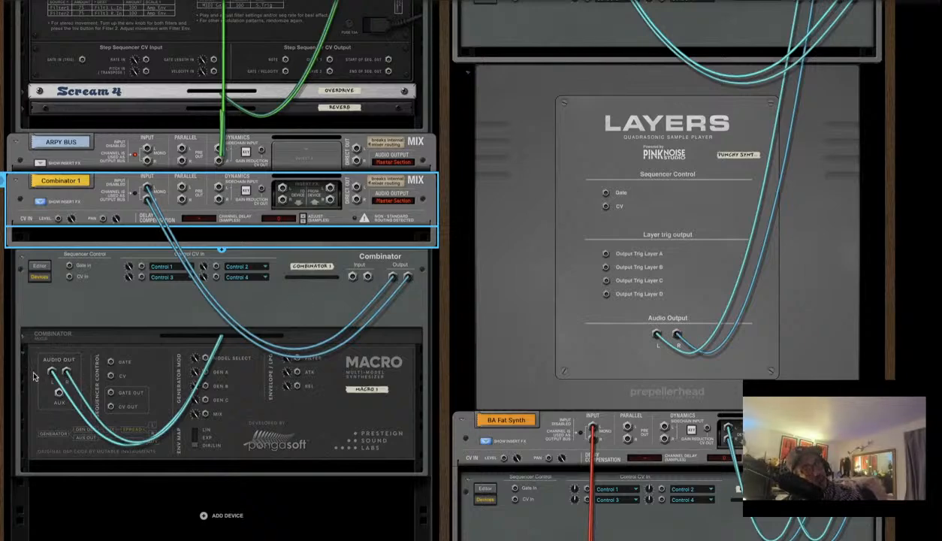
click(23, 332)
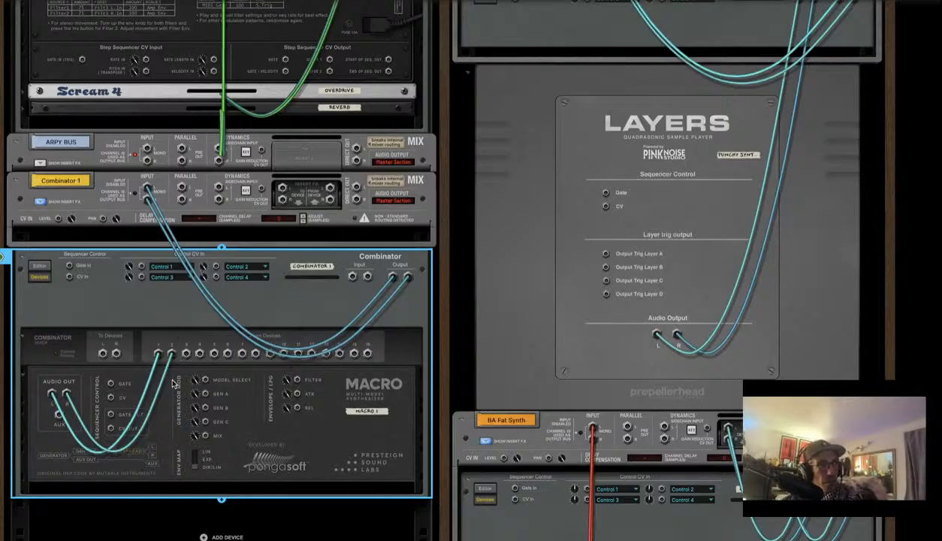
Browse the Combinator's Instrument Devices vendor submenus, then reopen its device menu
right_click(124, 337)
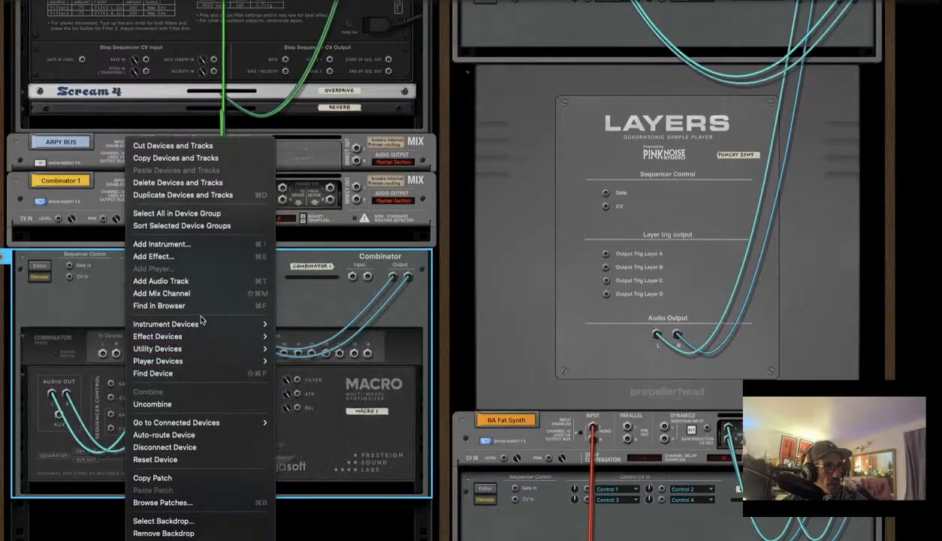
mouse_move(199, 322)
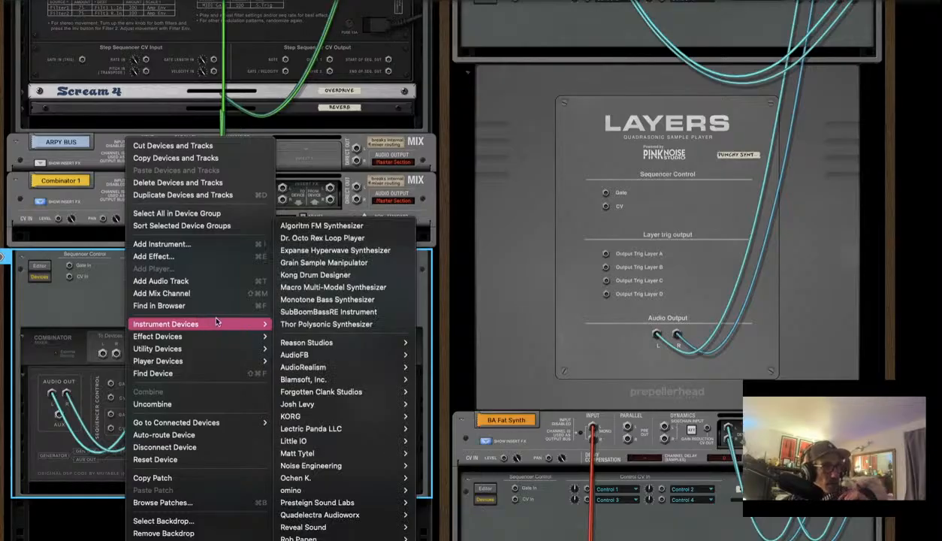
mouse_move(321, 379)
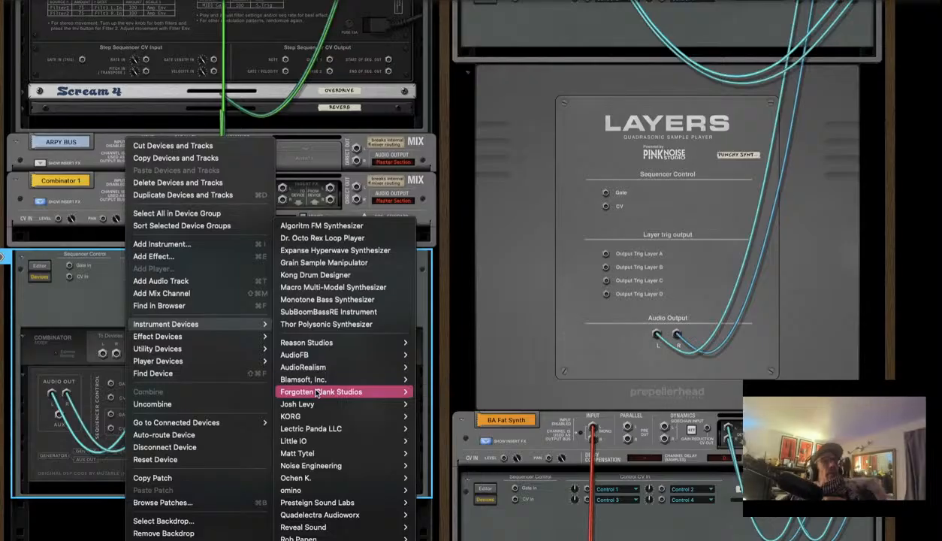
mouse_move(327, 455)
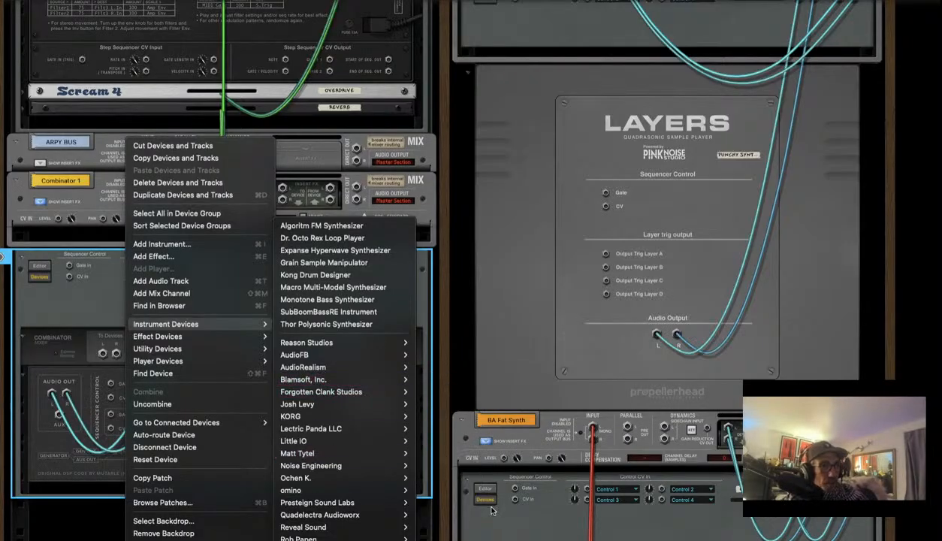
mouse_move(379, 504)
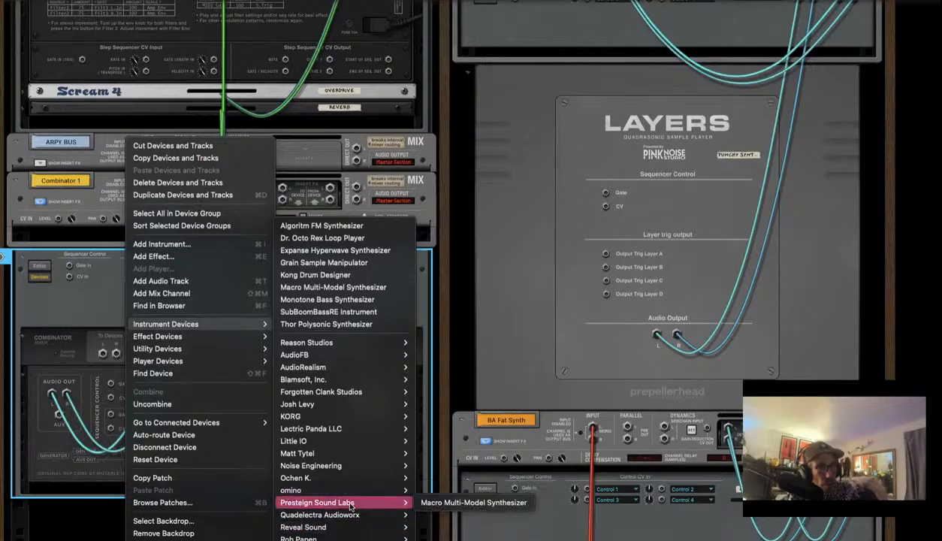
click(473, 502)
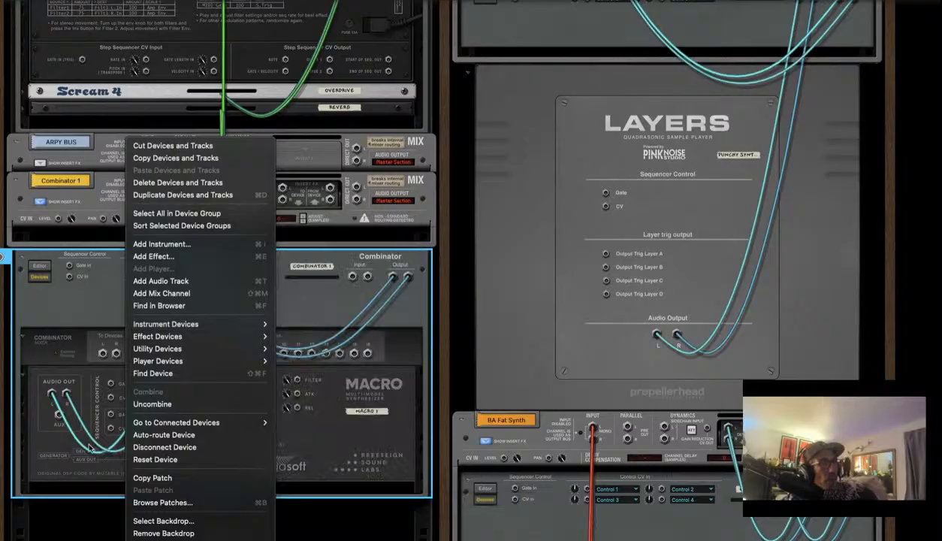
click(60, 289)
right_click(60, 288)
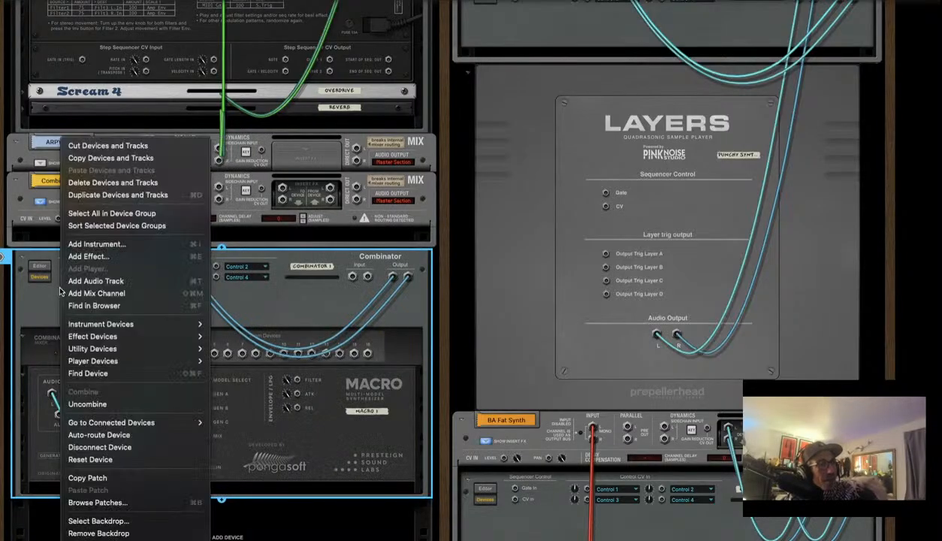
Choose Find in Browser, then close the Browser to return to the rack's back panels
click(50, 291)
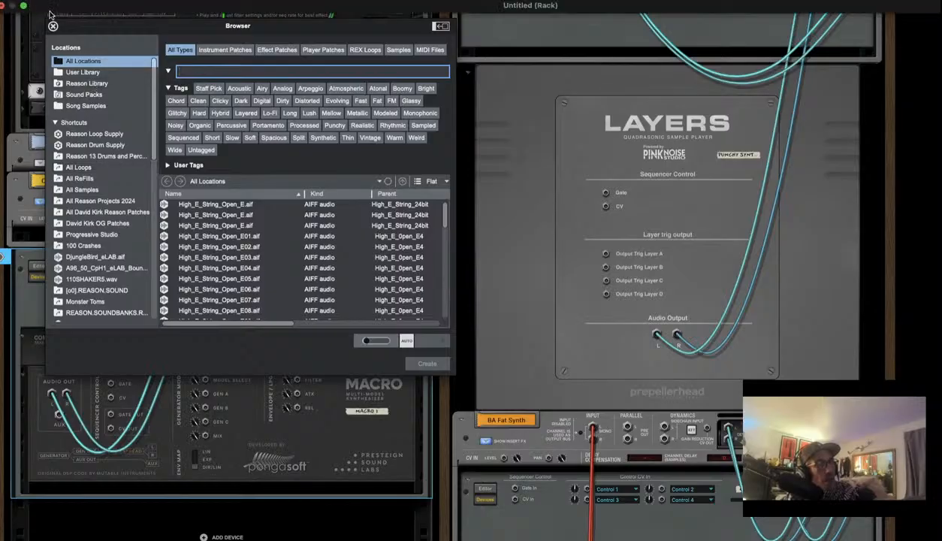
click(52, 27)
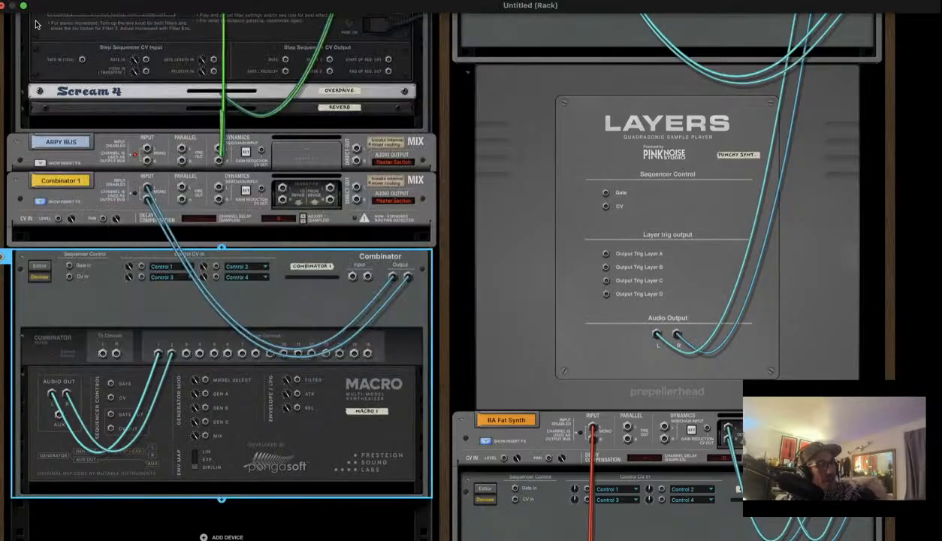
In the mixer, route Combinator 1's channel output to SYNTH BUS
key(F7)
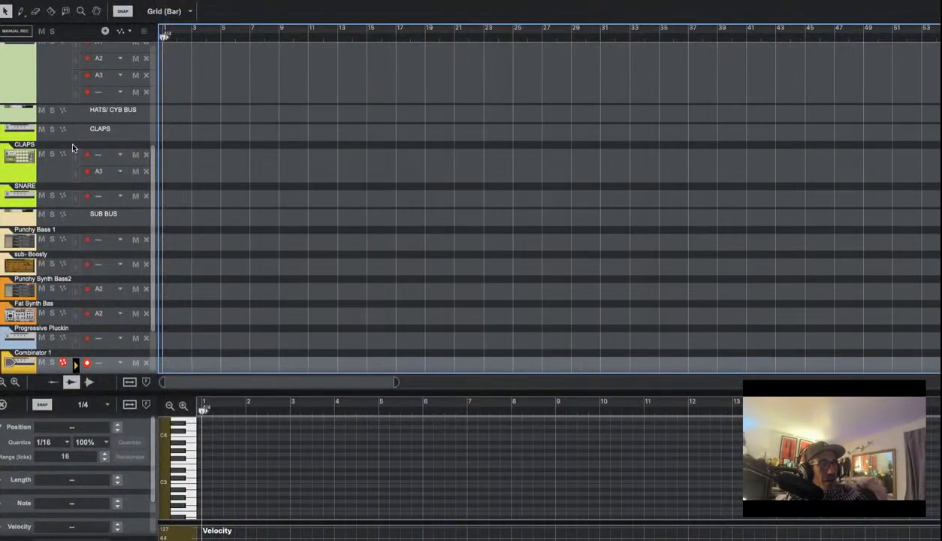
key(F5)
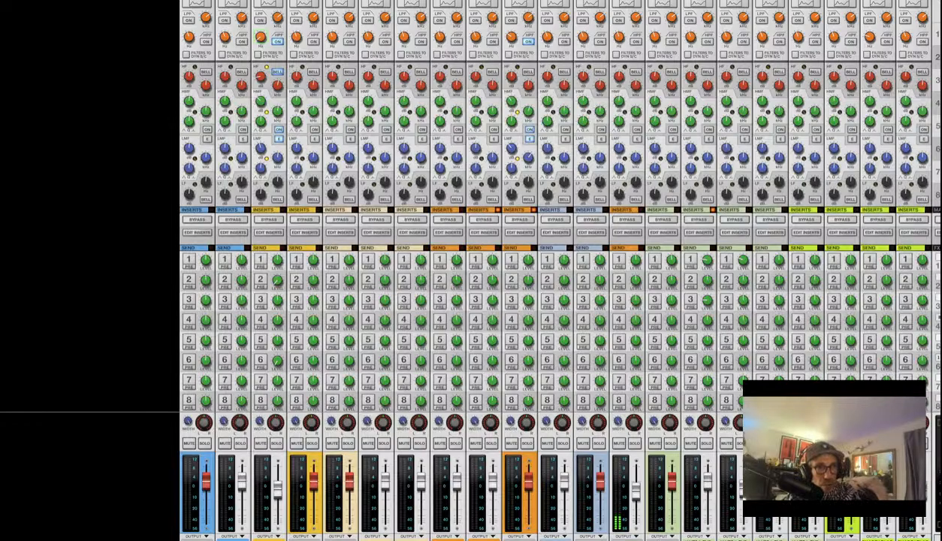
click(627, 535)
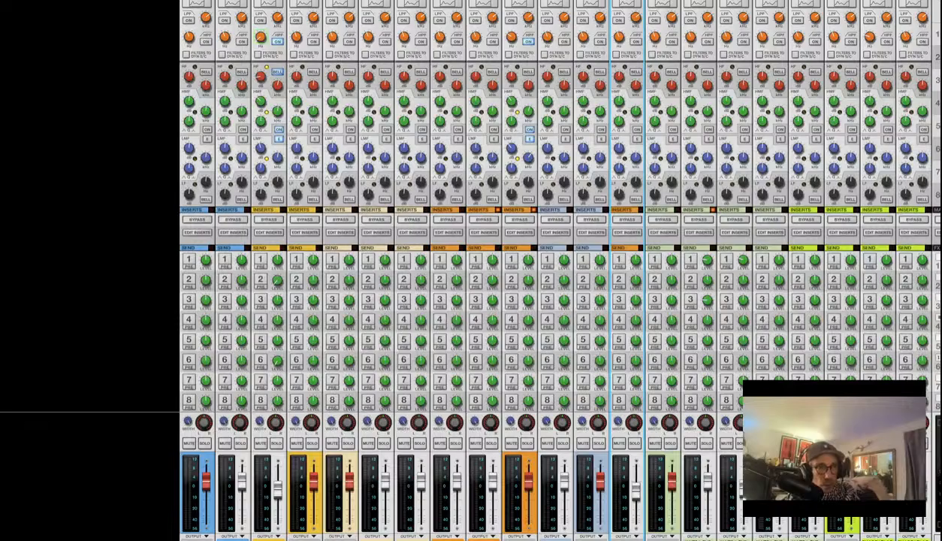
click(627, 535)
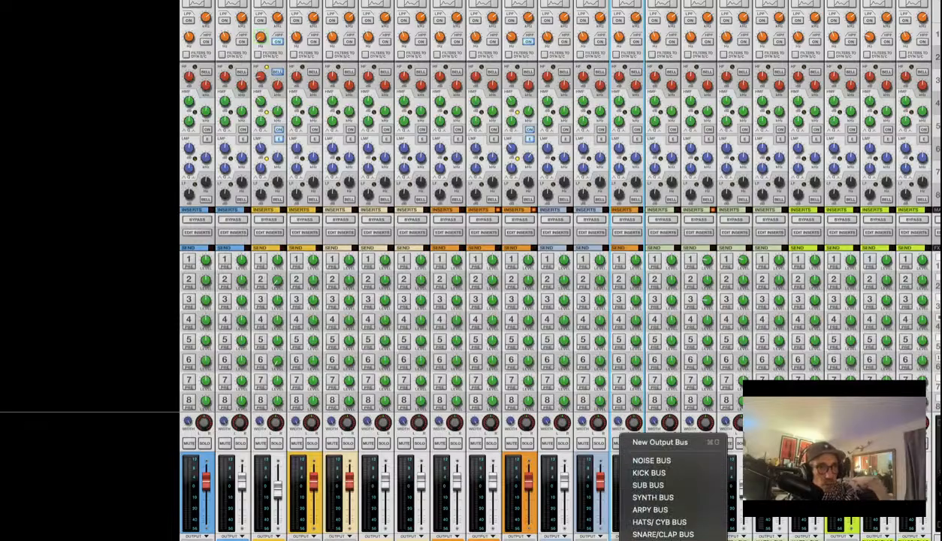
click(640, 498)
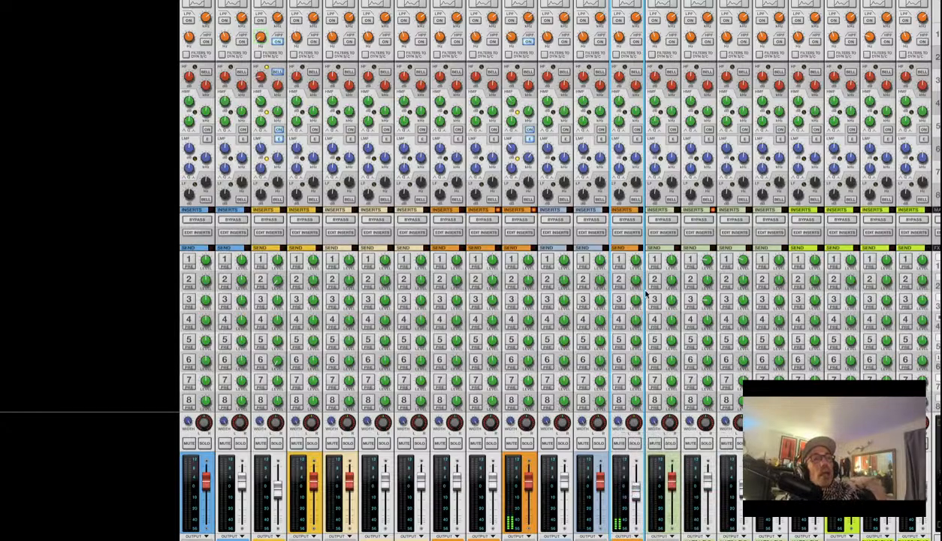
Turn on send 3, make send 4 pre-fader, and raise the channel to 4.22 dB
click(618, 300)
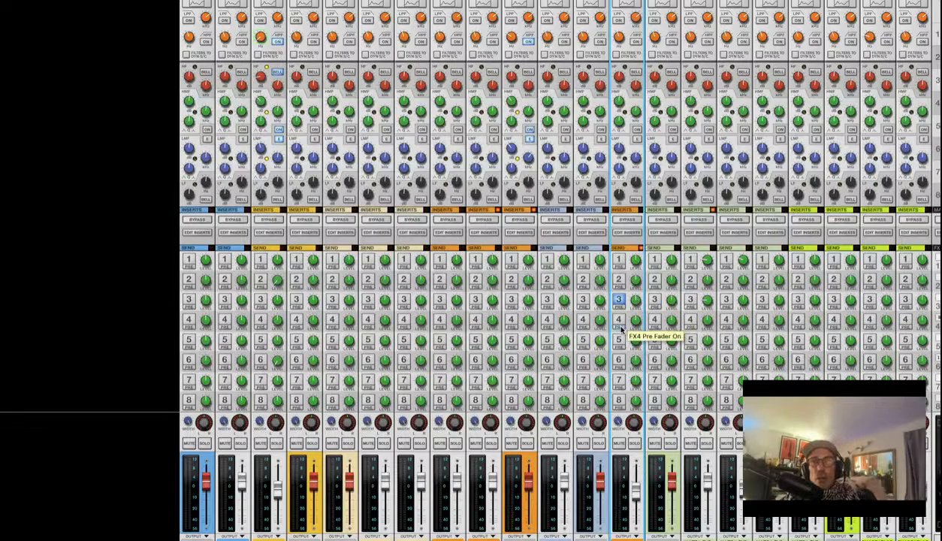
click(618, 328)
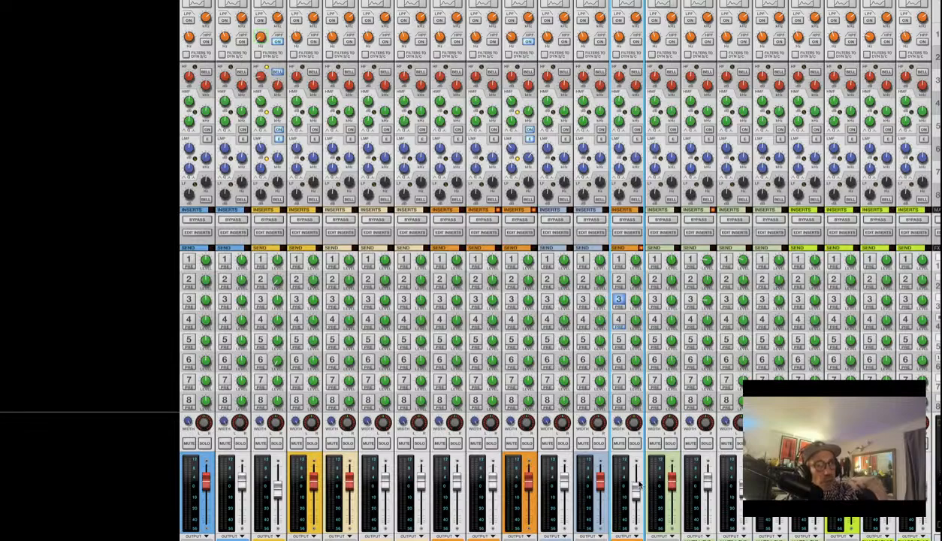
drag(634, 486, 634, 472)
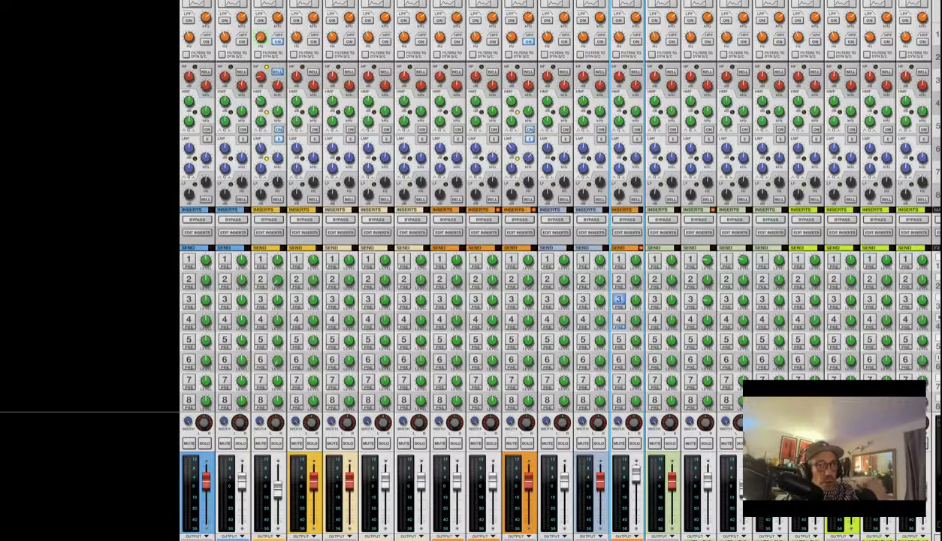
click(269, 538)
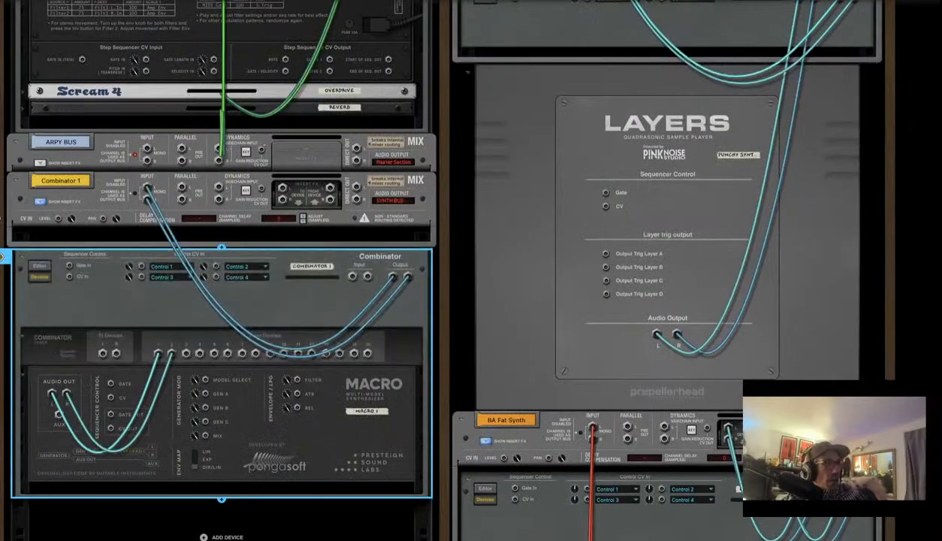
With the rack turned to the front, insert an Algoritm FM Synthesizer beneath the Combinator 1 channel
click(43, 229)
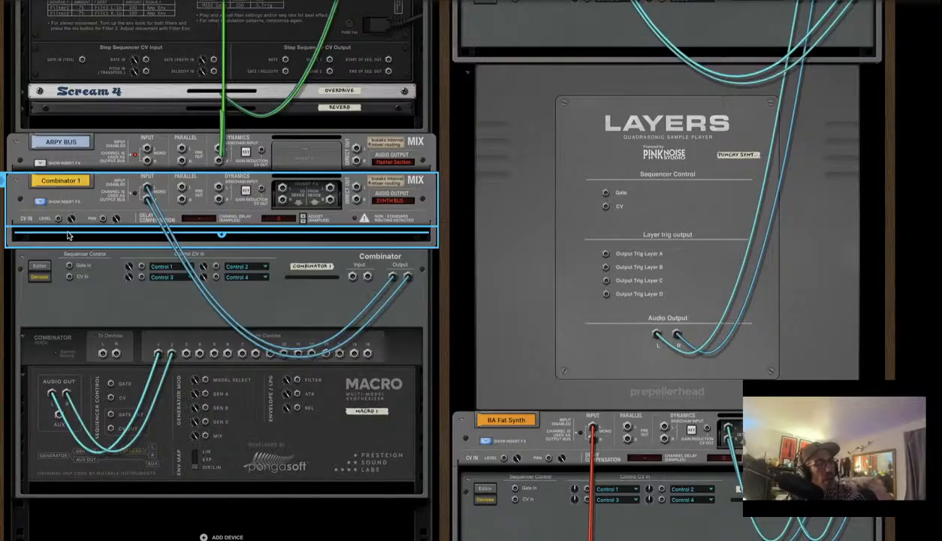
key(Tab)
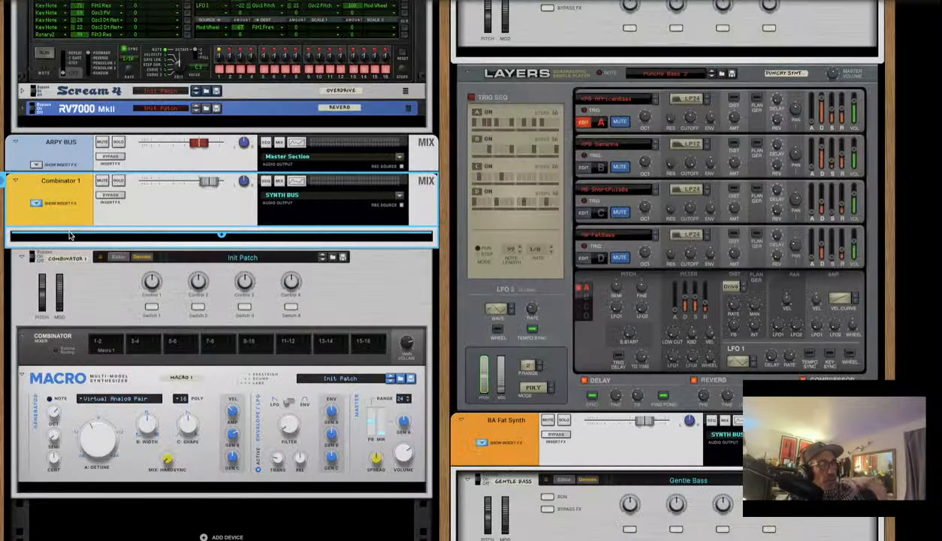
right_click(115, 239)
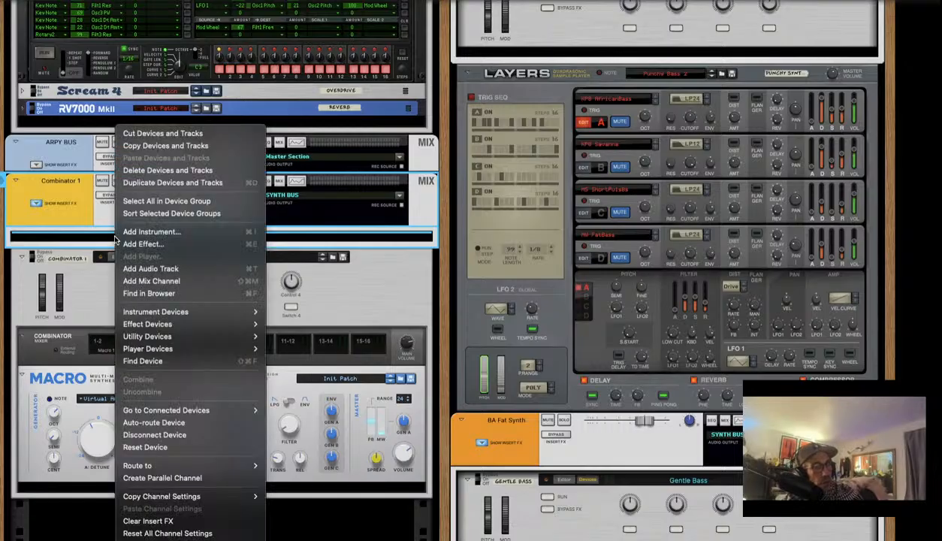
mouse_move(143, 314)
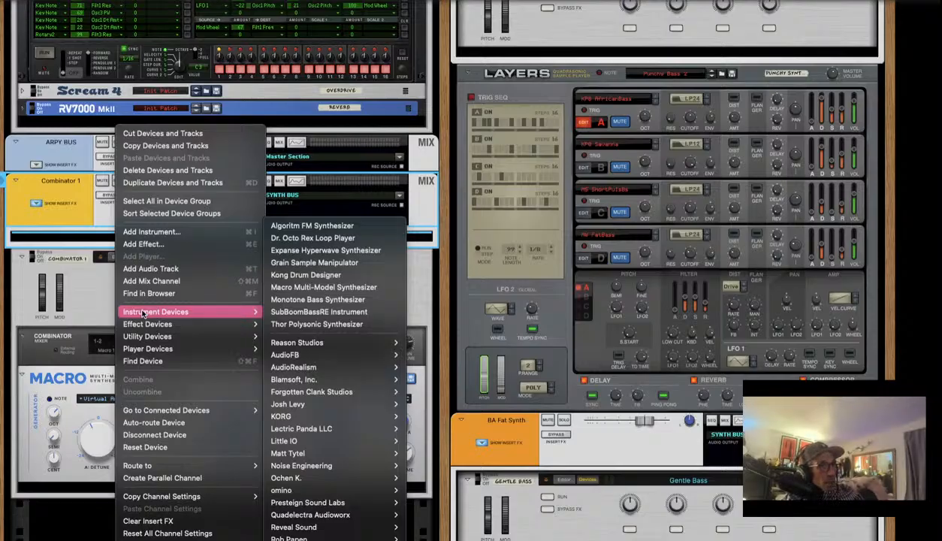
mouse_move(193, 321)
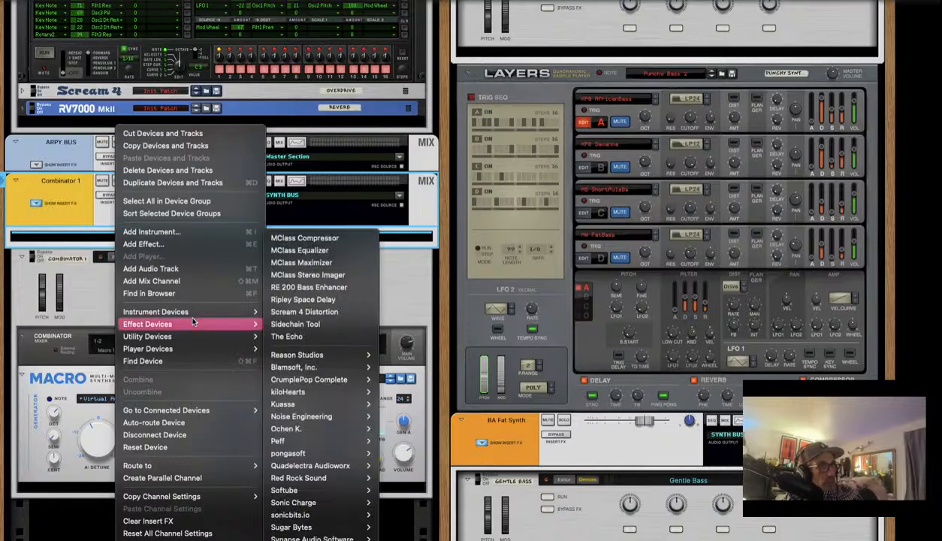
mouse_move(222, 311)
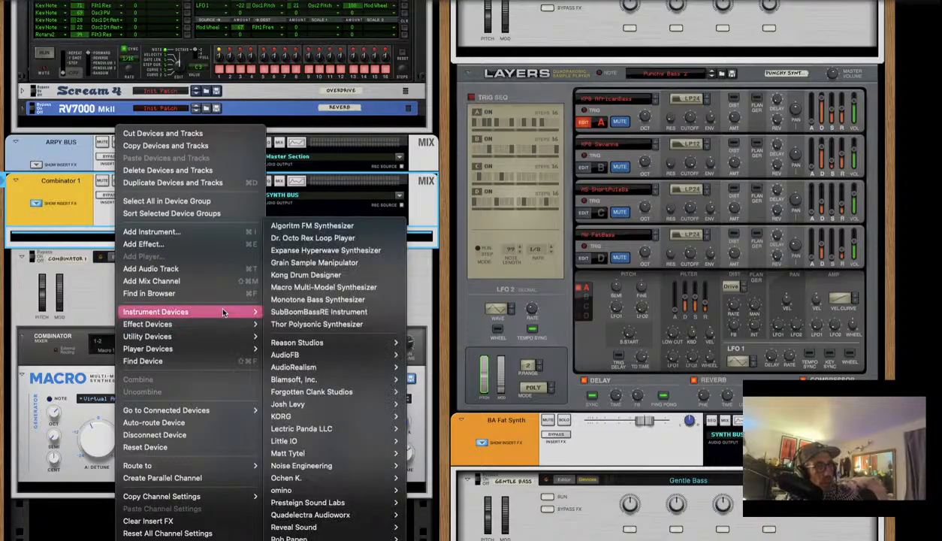
mouse_move(303, 340)
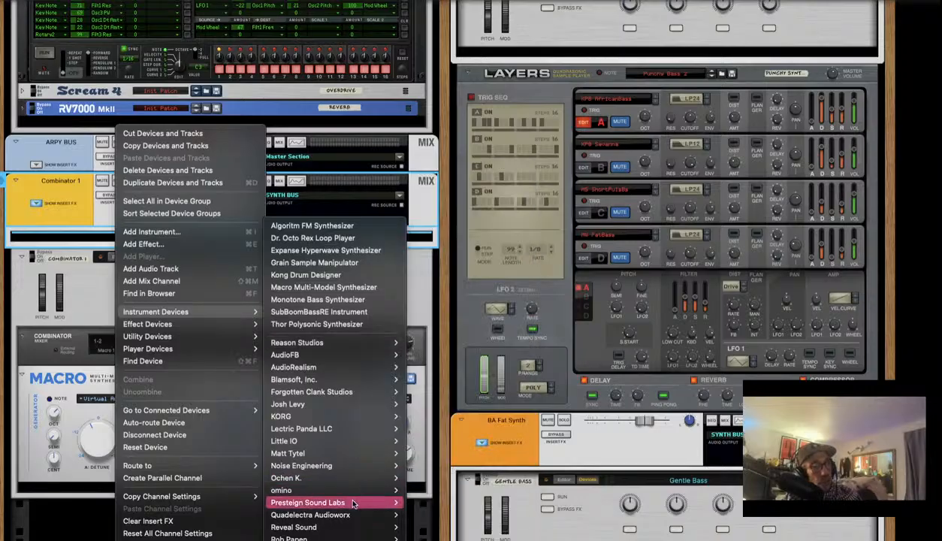
mouse_move(330, 537)
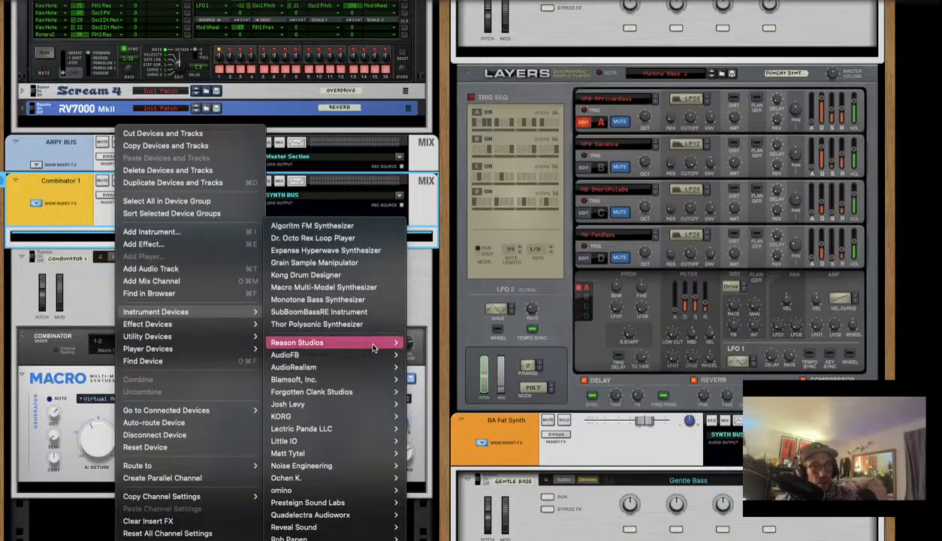
mouse_move(348, 447)
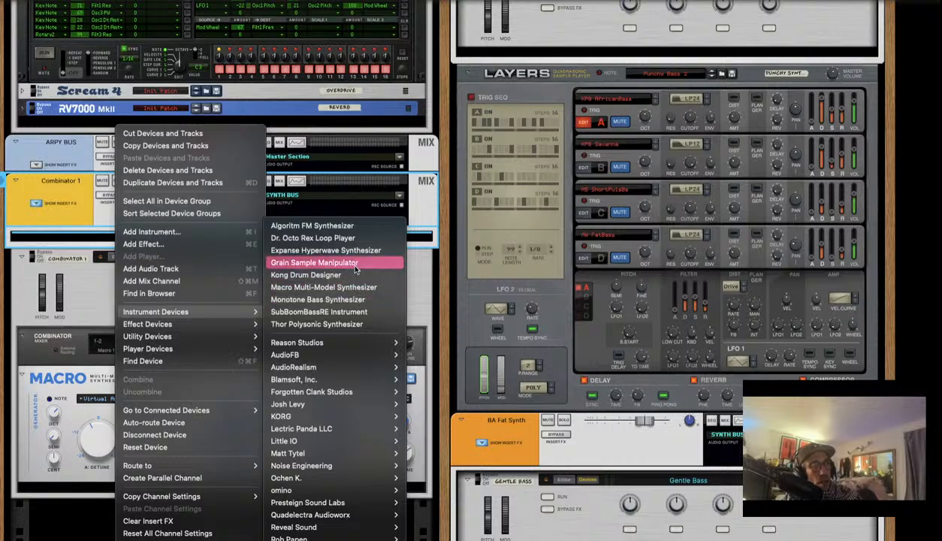
click(315, 227)
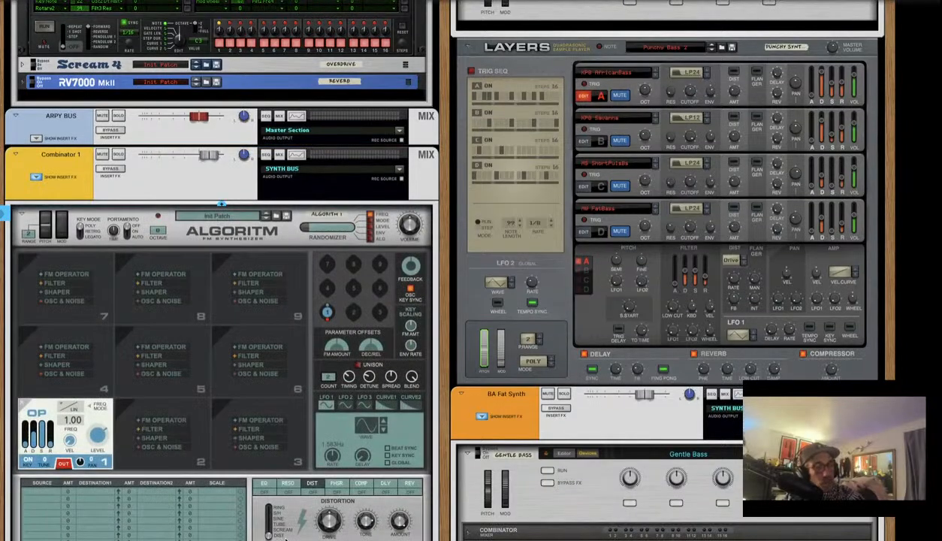
scroll(283, 538, down, 3)
scroll(279, 538, down, 5)
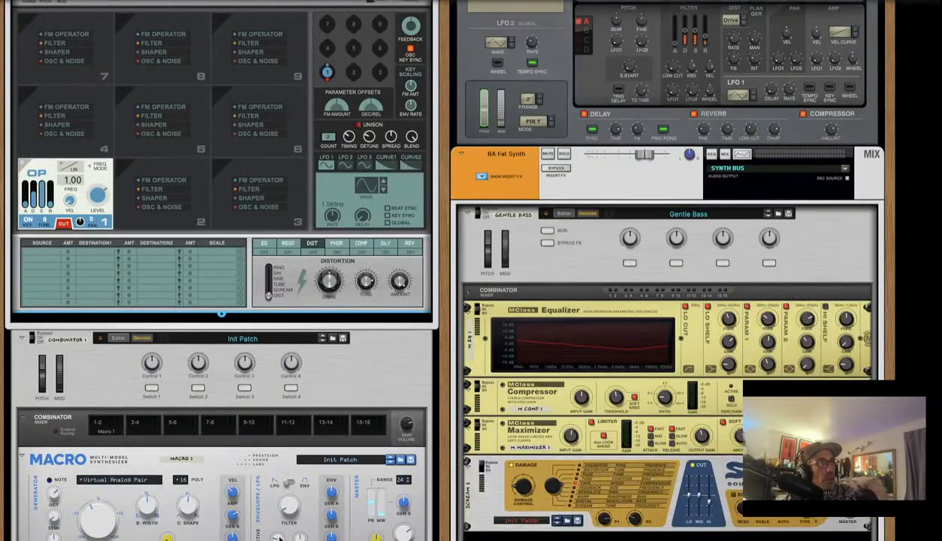
scroll(279, 537, up, 4)
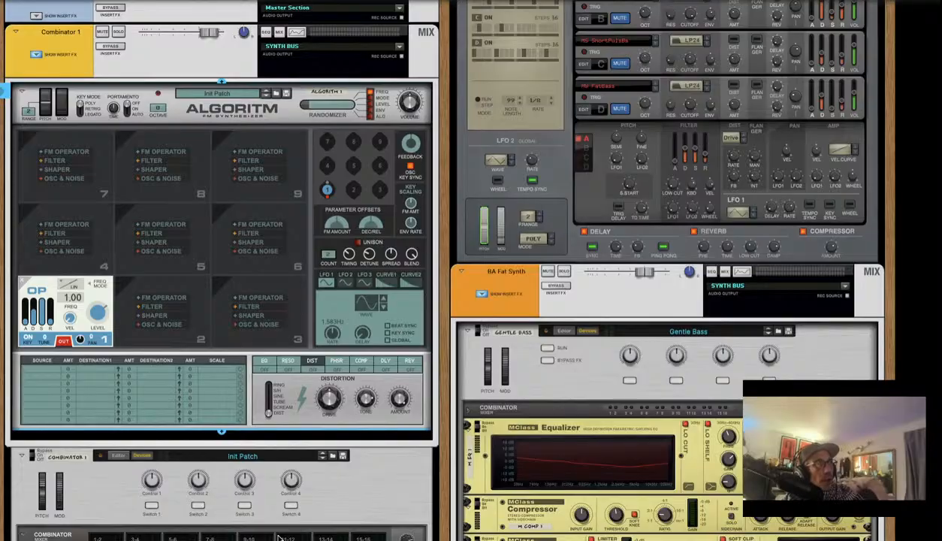
scroll(277, 525, down, 12)
scroll(277, 516, up, 4)
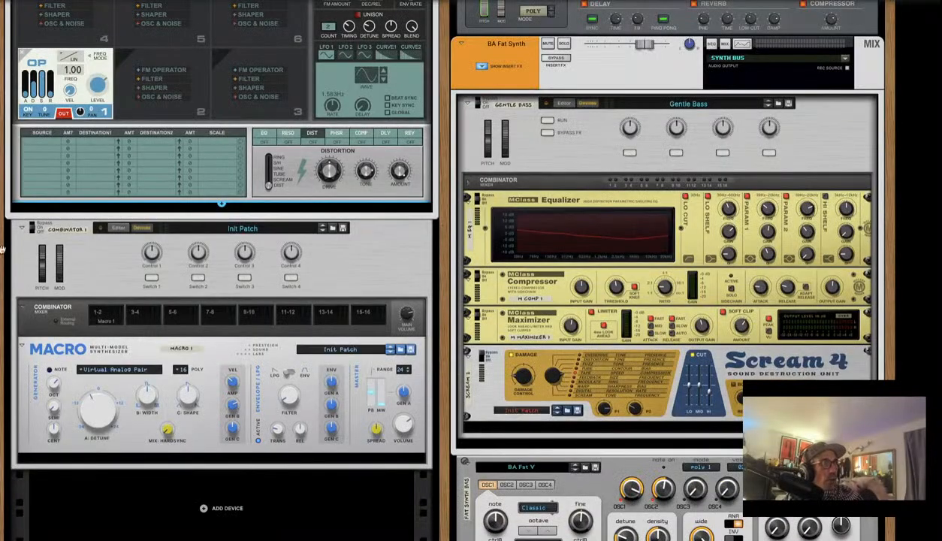
scroll(205, 230, up, 10)
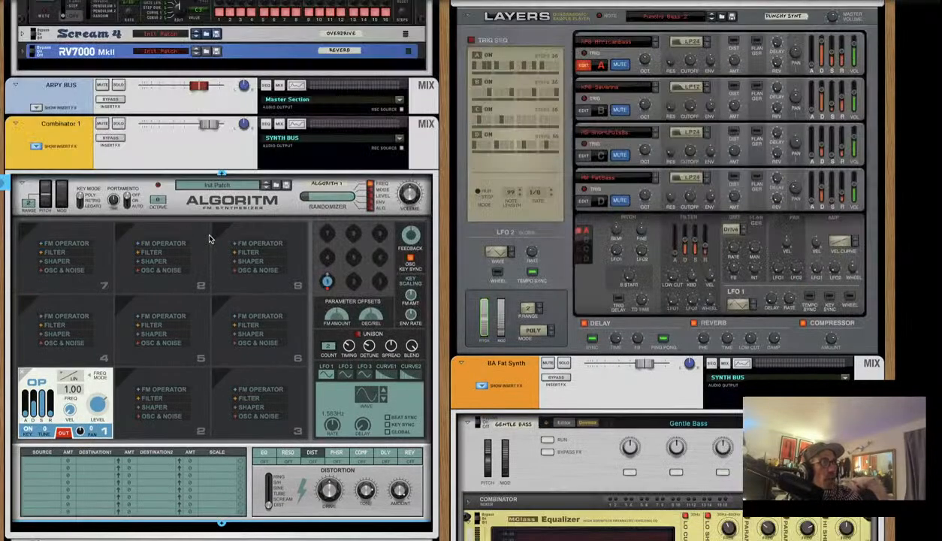
key(Tab)
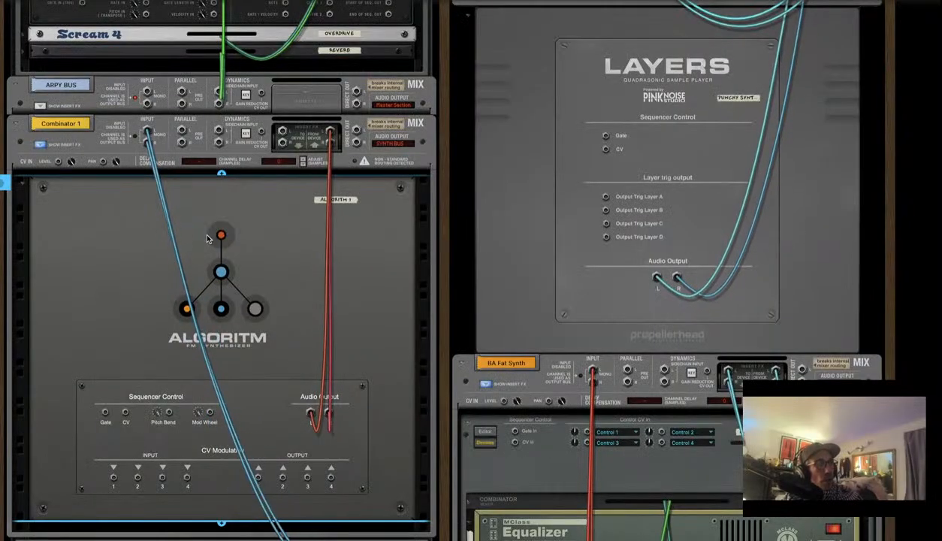
scroll(207, 238, down, 11)
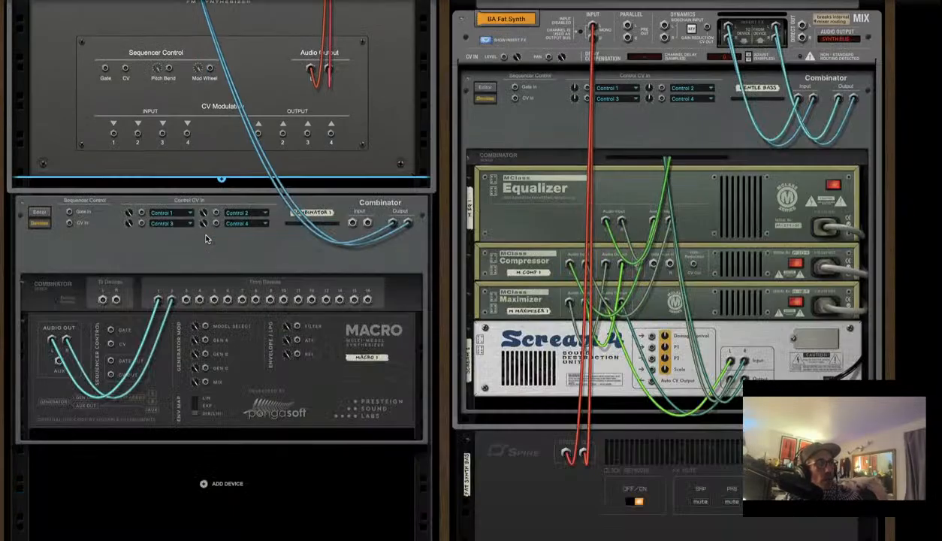
scroll(207, 239, up, 14)
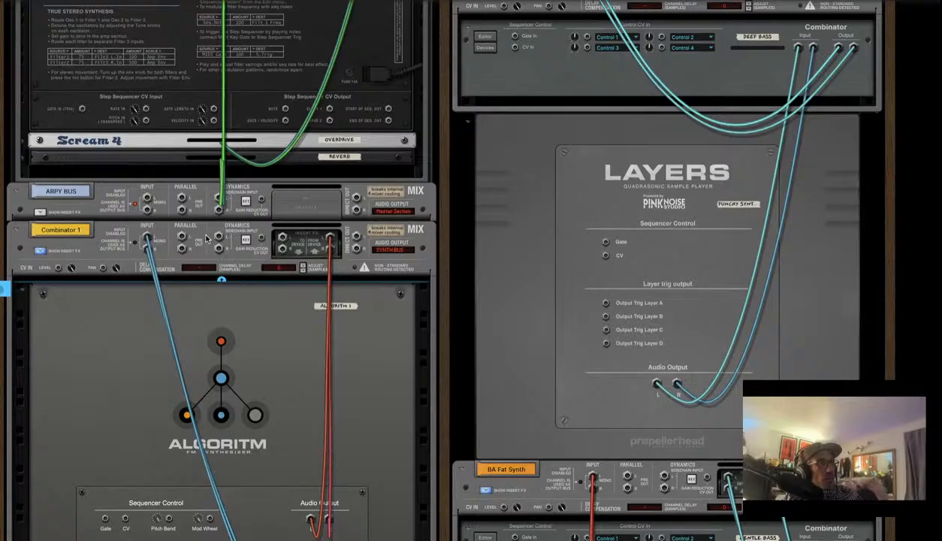
scroll(323, 266, down, 5)
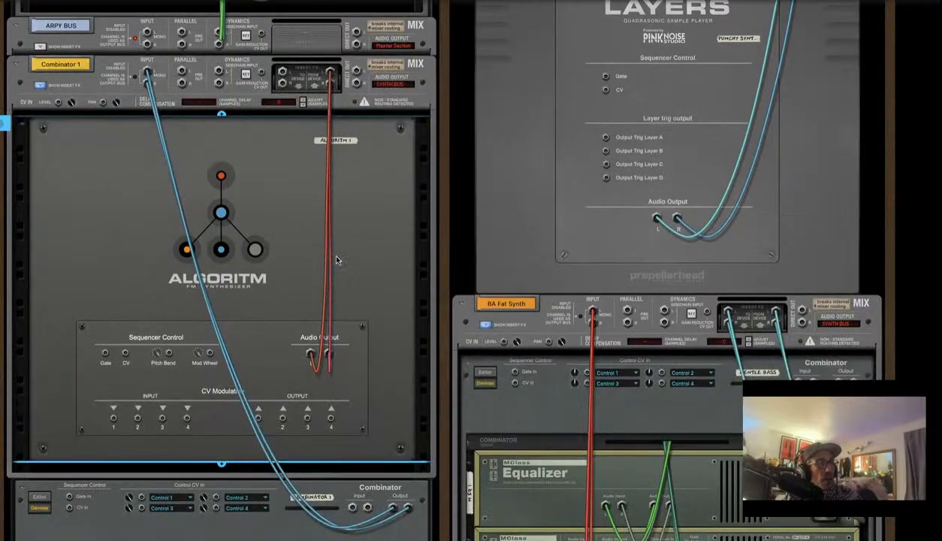
scroll(324, 202, down, 7)
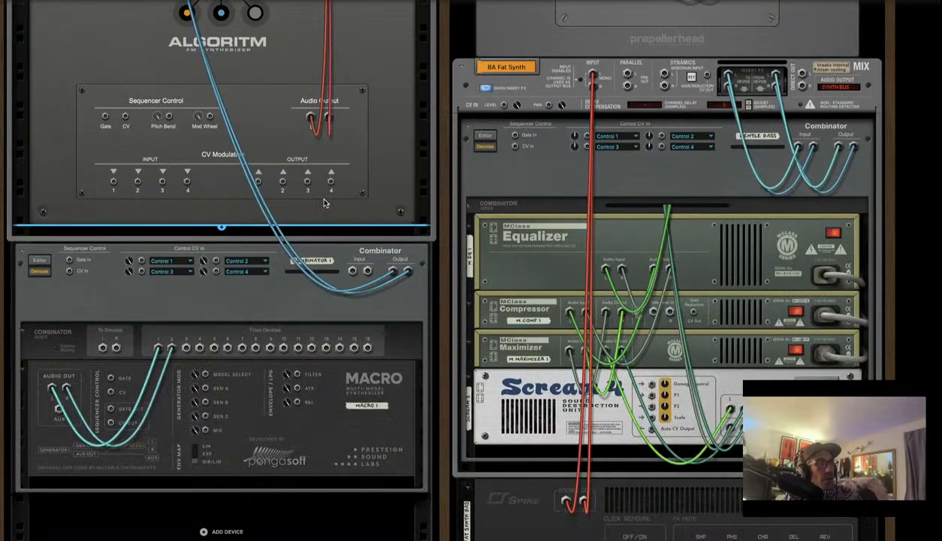
key(Tab)
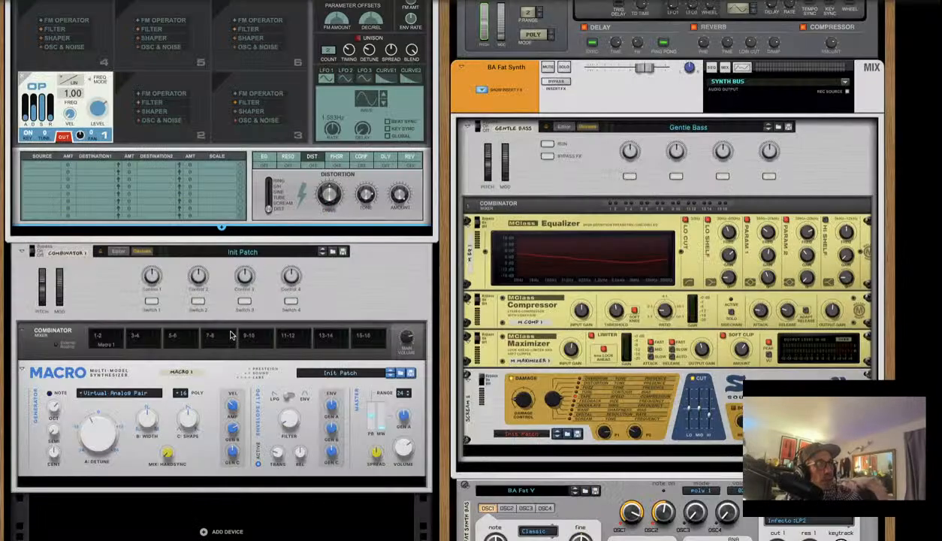
click(110, 290)
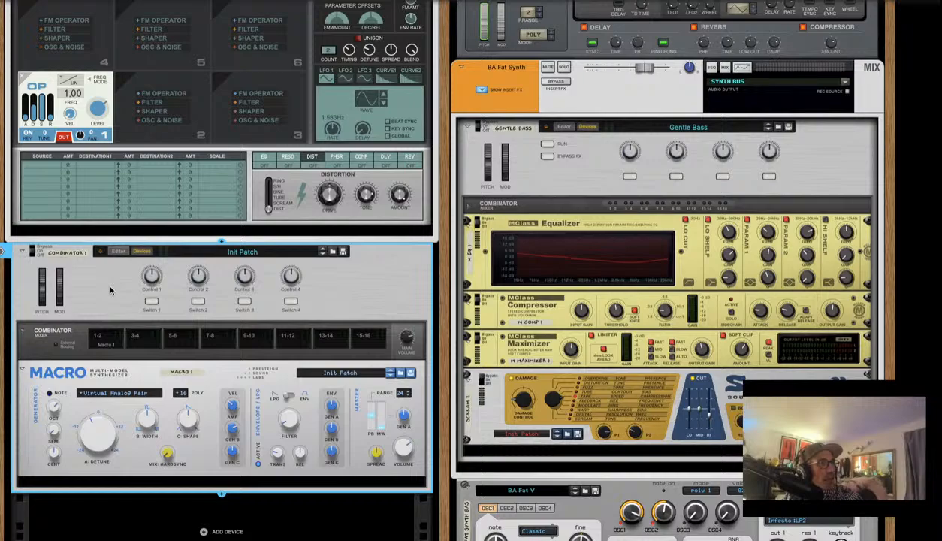
On the rack's back, unplug Algoritm from its mix channel and move it into Combinator 1
click(156, 193)
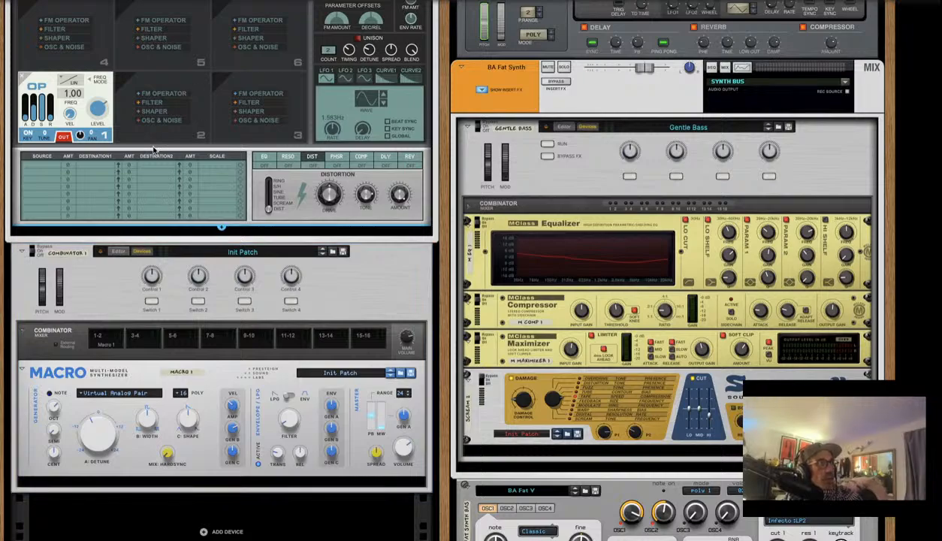
key(Tab)
scroll(323, 225, up, 5)
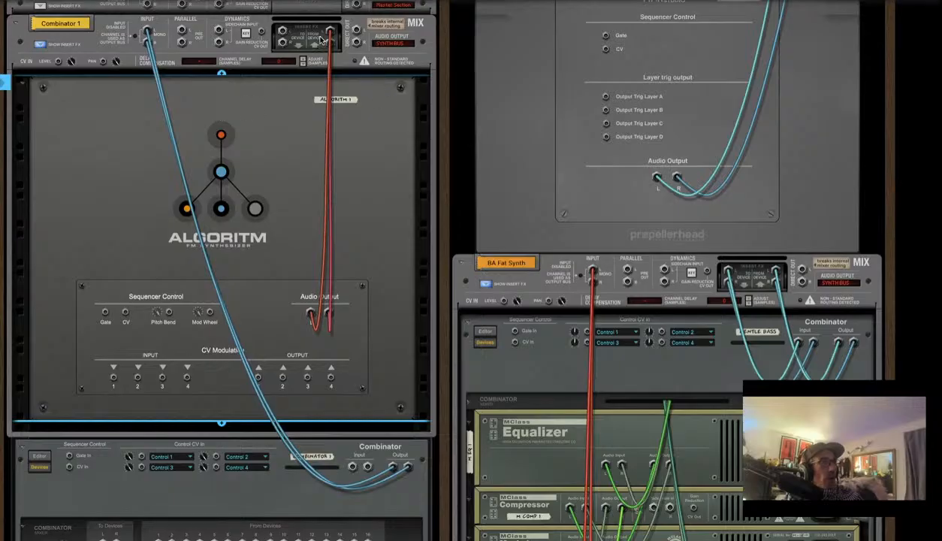
mouse_move(323, 38)
mouse_down()
mouse_move(302, 129)
mouse_move(339, 30)
mouse_move(332, 285)
mouse_up()
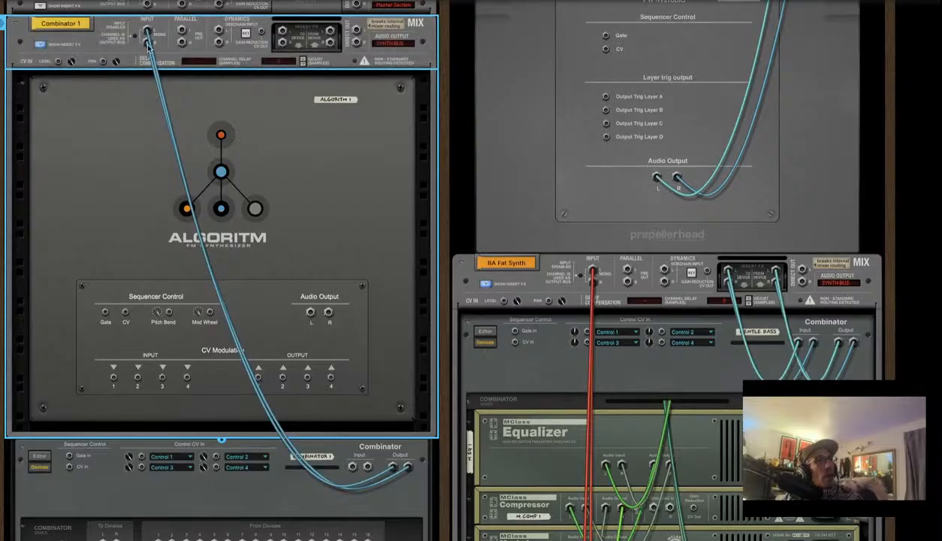
drag(147, 30, 219, 370)
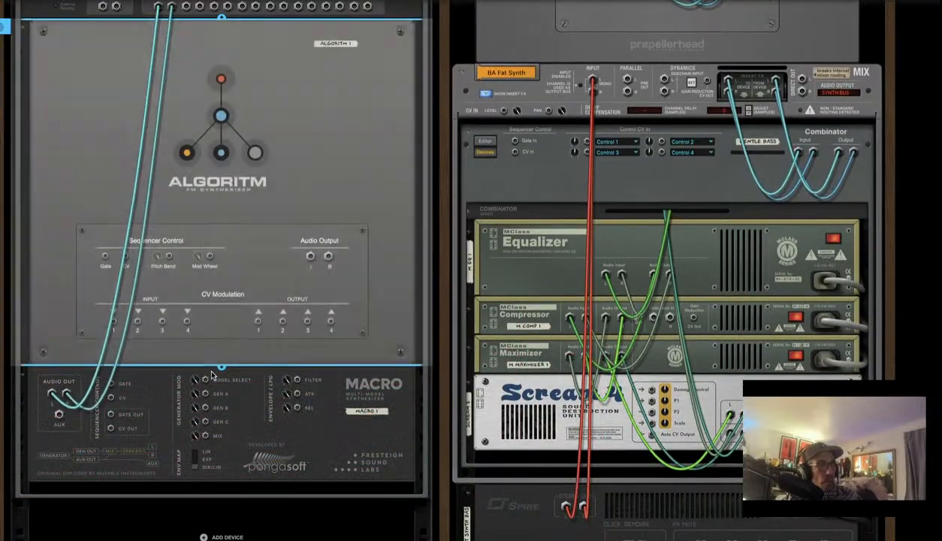
Cable Algoritm's Audio Output L/R into the Combinator's From Devices 3/4 inputs
scroll(209, 237, up, 5)
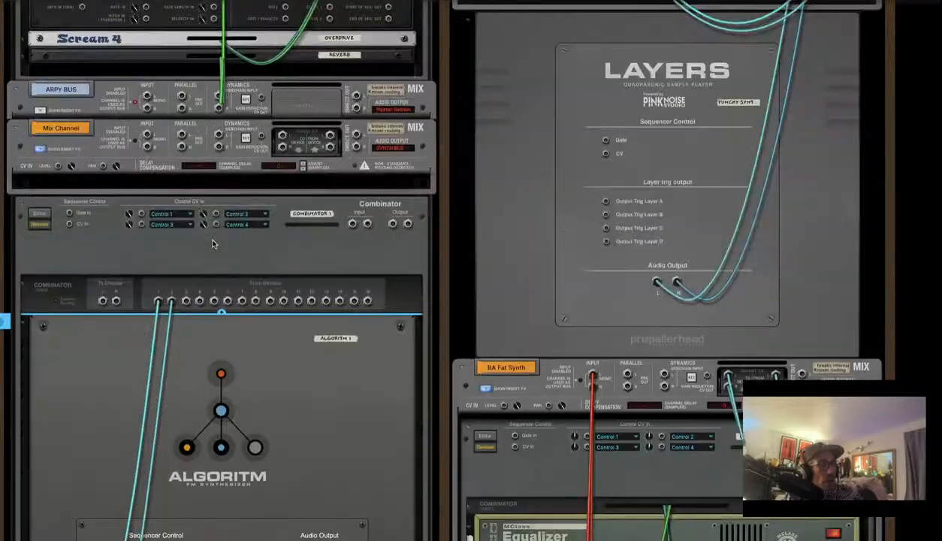
scroll(254, 482, down, 3)
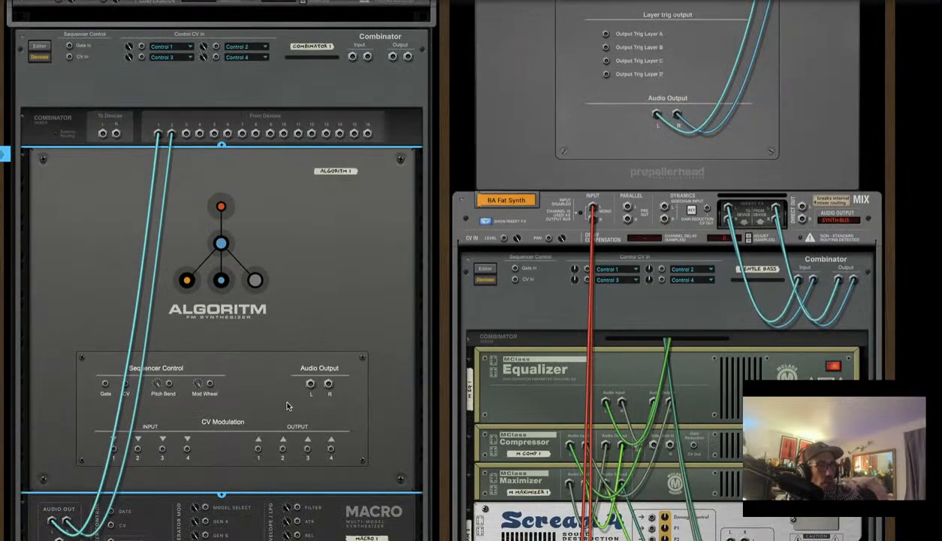
drag(311, 387, 185, 134)
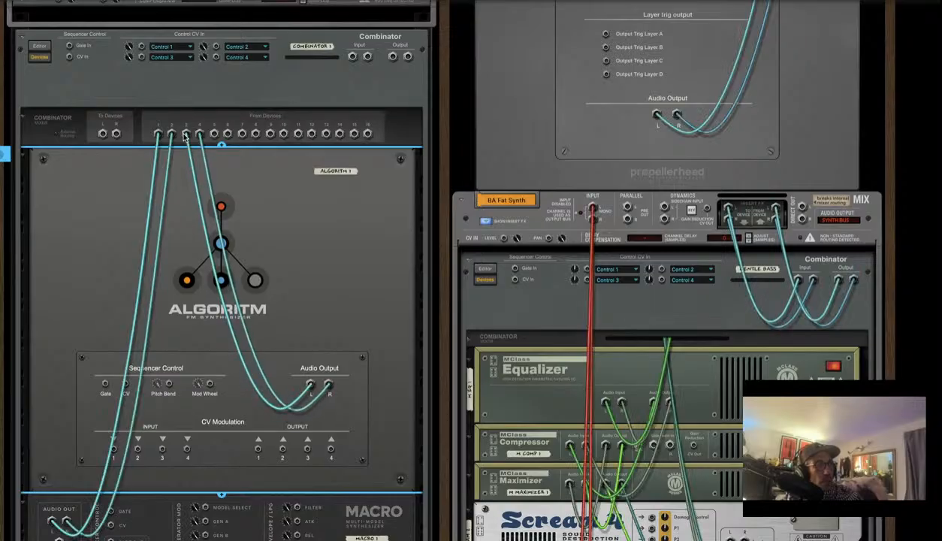
key(Tab)
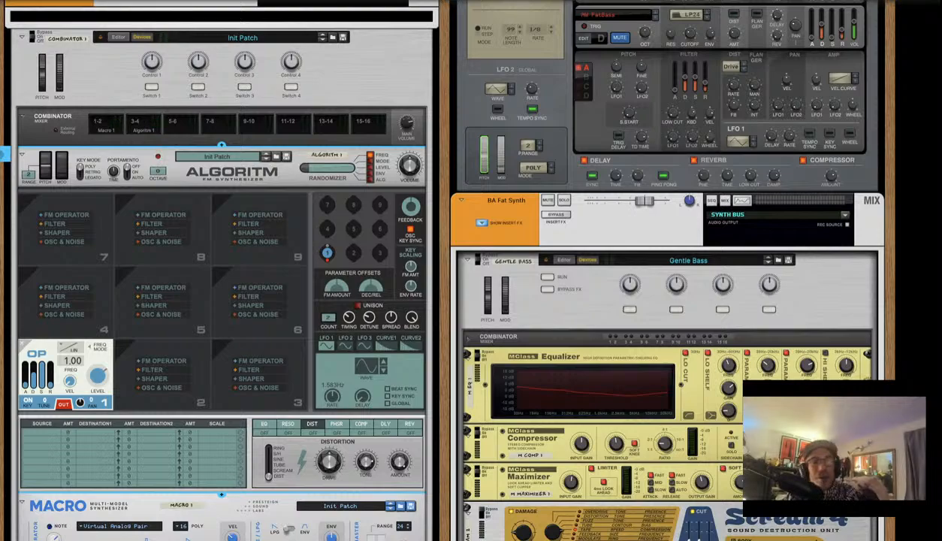
Connect Combinator 1's output to the Mix Channel input, then return to the front panels
scroll(75, 218, up, 3)
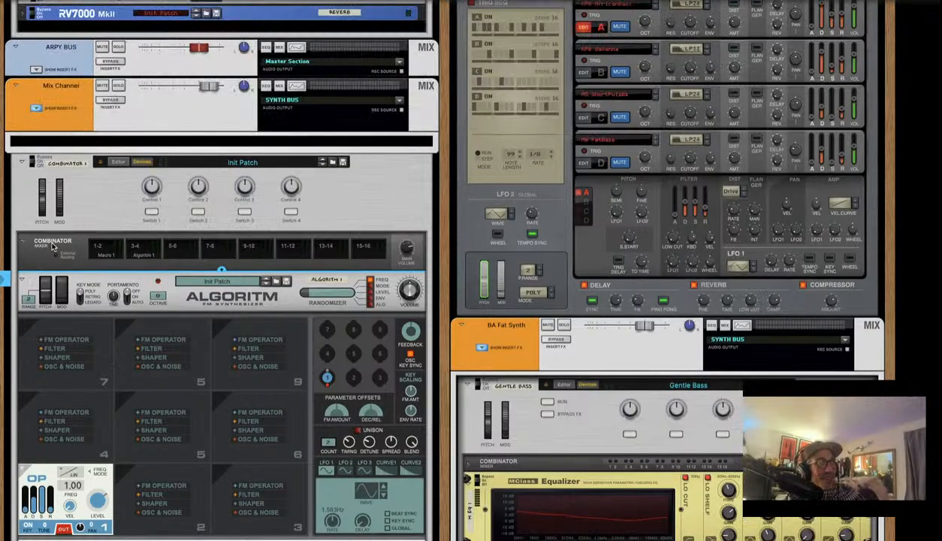
key(Tab)
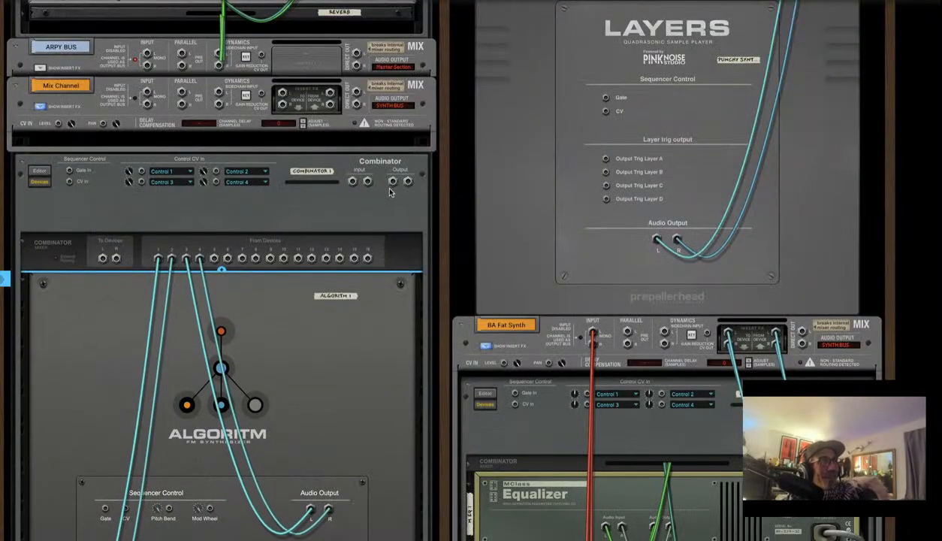
drag(397, 184, 148, 93)
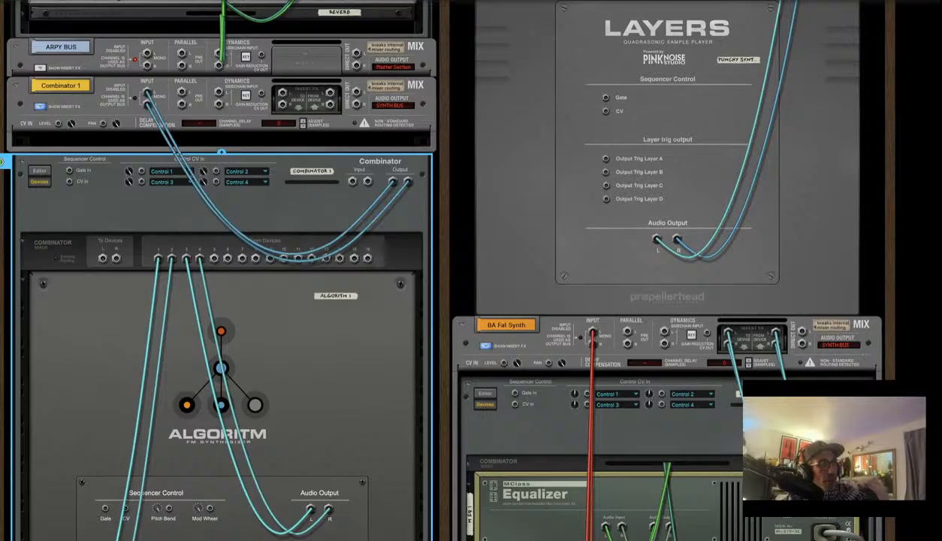
key(Tab)
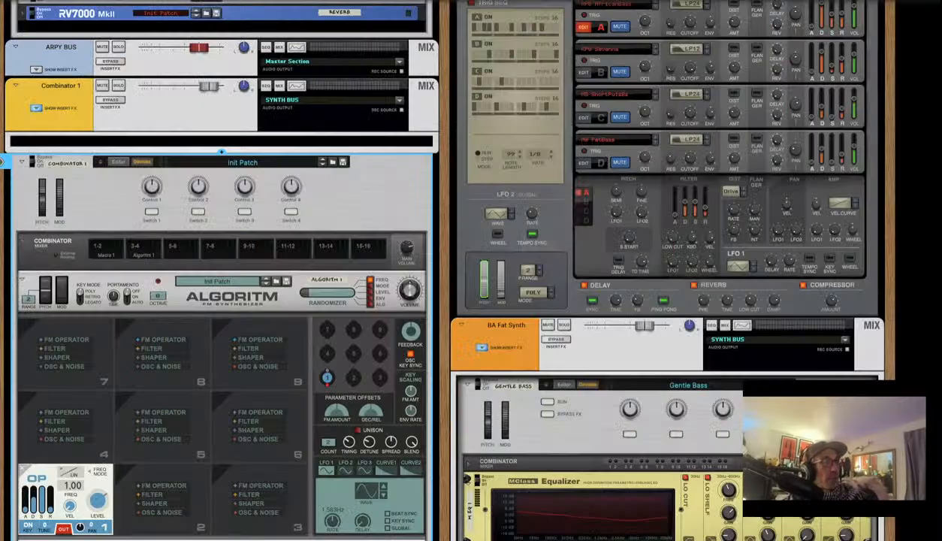
scroll(92, 354, down, 3)
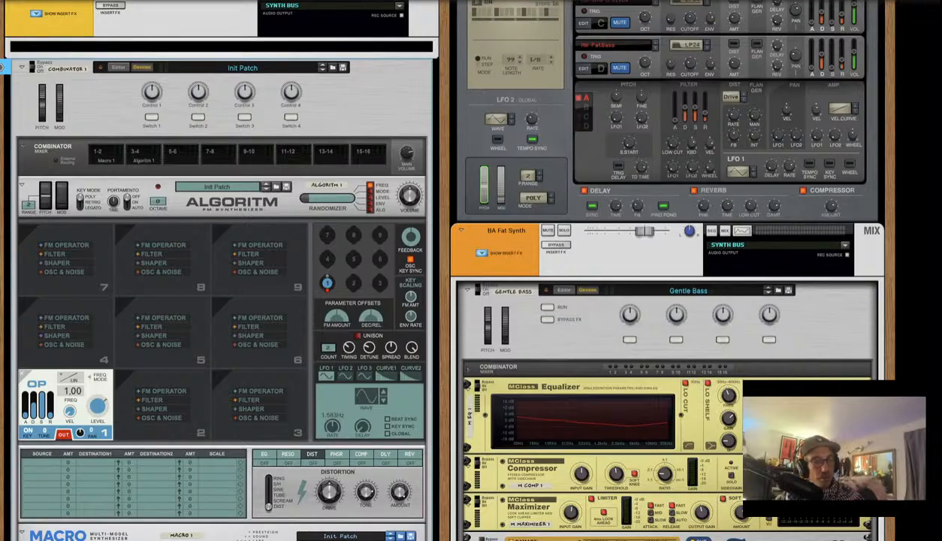
Load an FM operator into Algoritm's empty slots 7 and 4, above operator 1
click(112, 97)
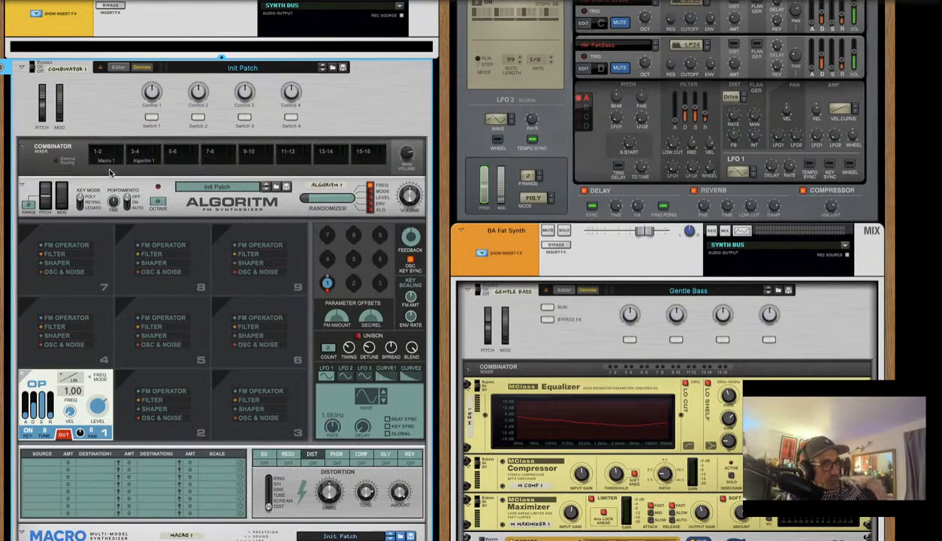
click(76, 245)
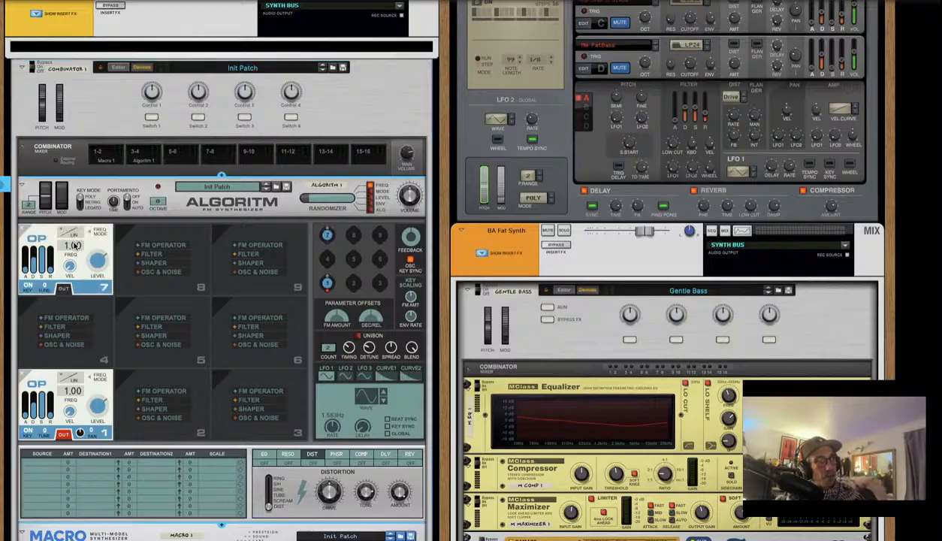
click(66, 318)
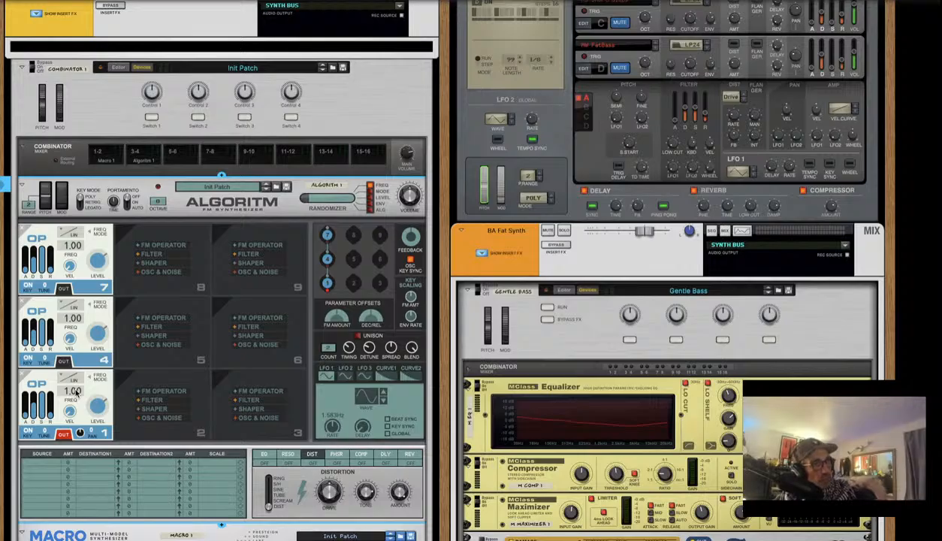
Set operator 1's frequency ratio to 0.26 and operator 4's to 0.75, and lower the FM amount offset
drag(75, 393, 72, 420)
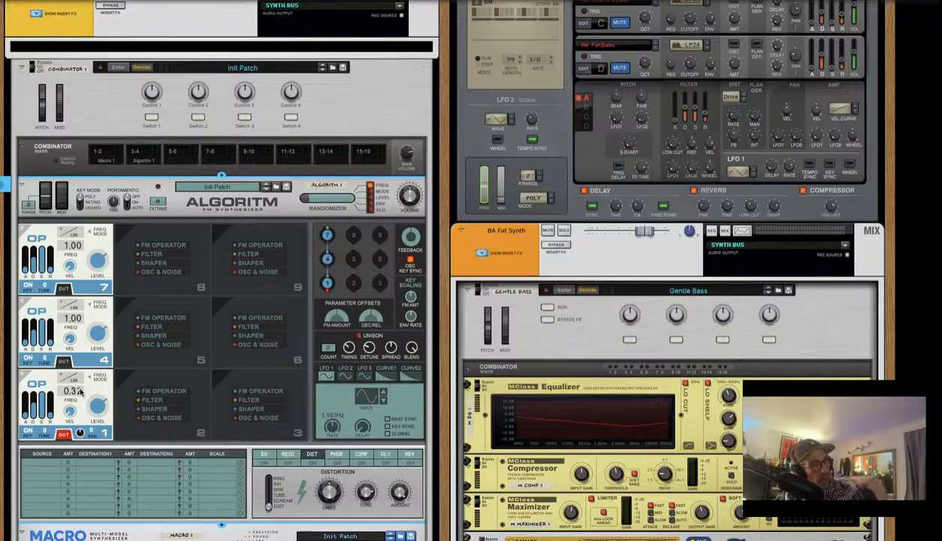
drag(81, 391, 81, 415)
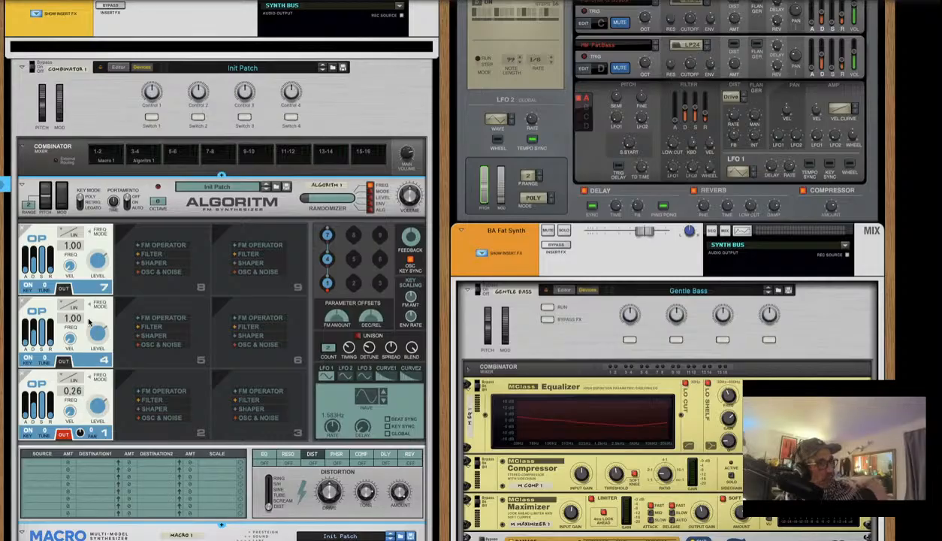
drag(78, 320, 81, 433)
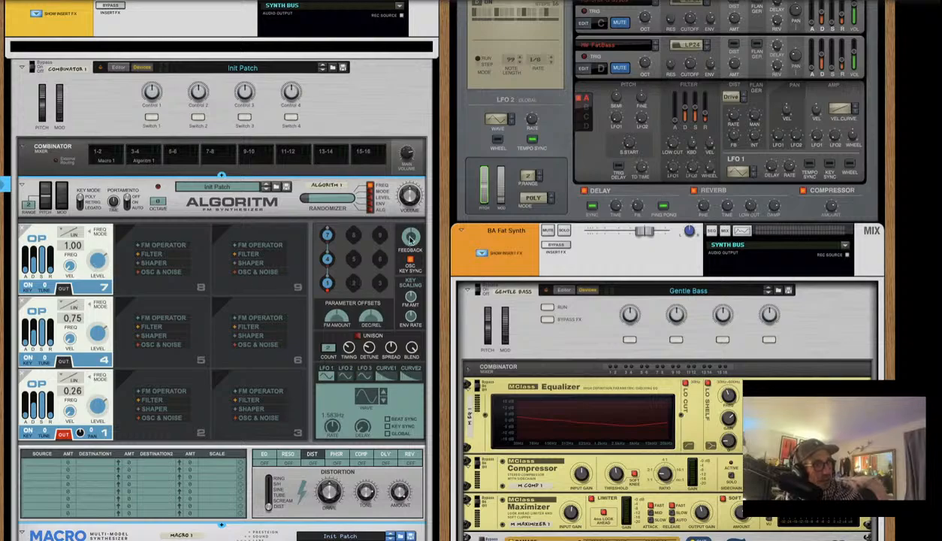
scroll(408, 237, up, 3)
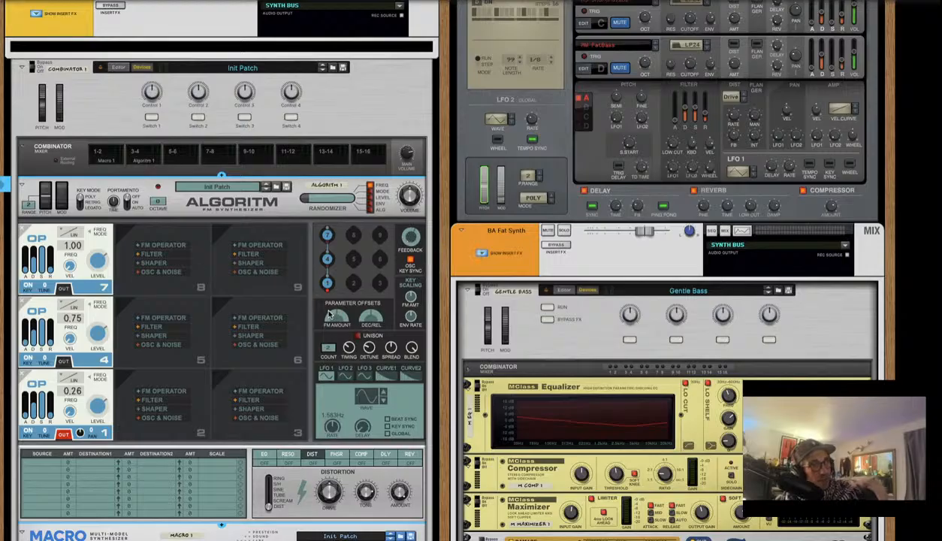
drag(333, 317, 331, 329)
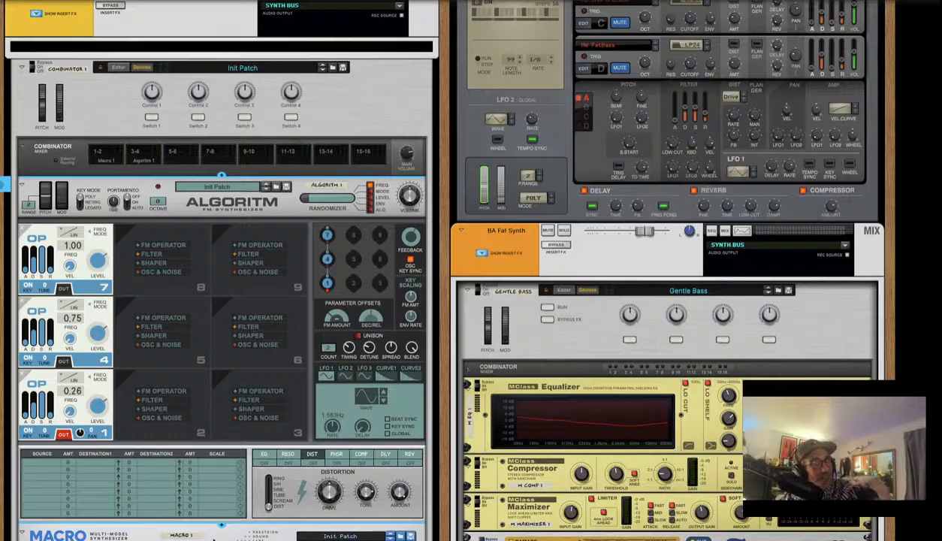
scroll(250, 443, down, 5)
scroll(47, 141, up, 3)
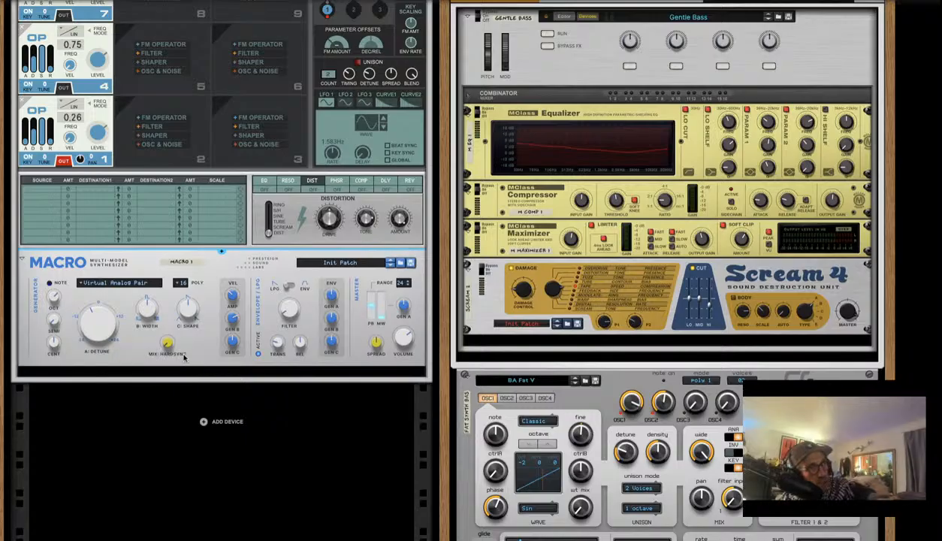
scroll(126, 369, up, 10)
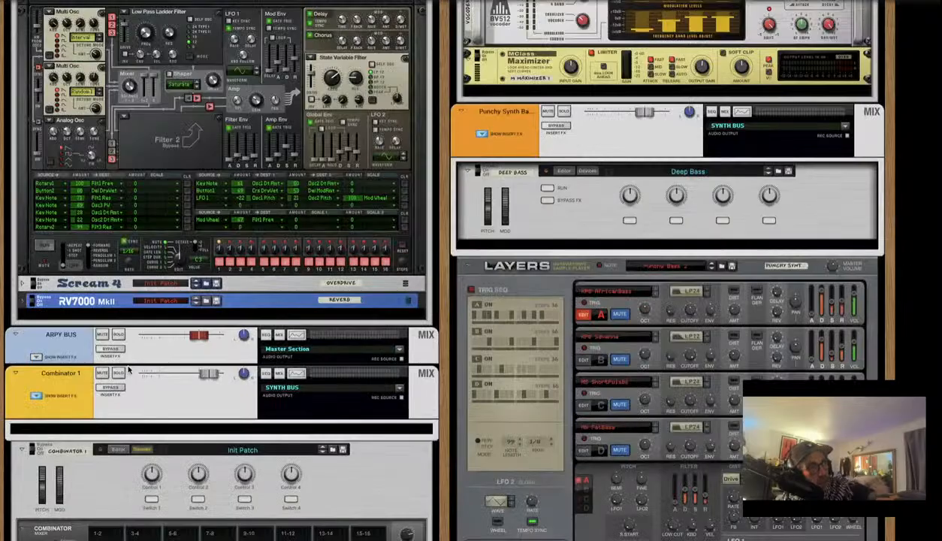
scroll(128, 369, down, 8)
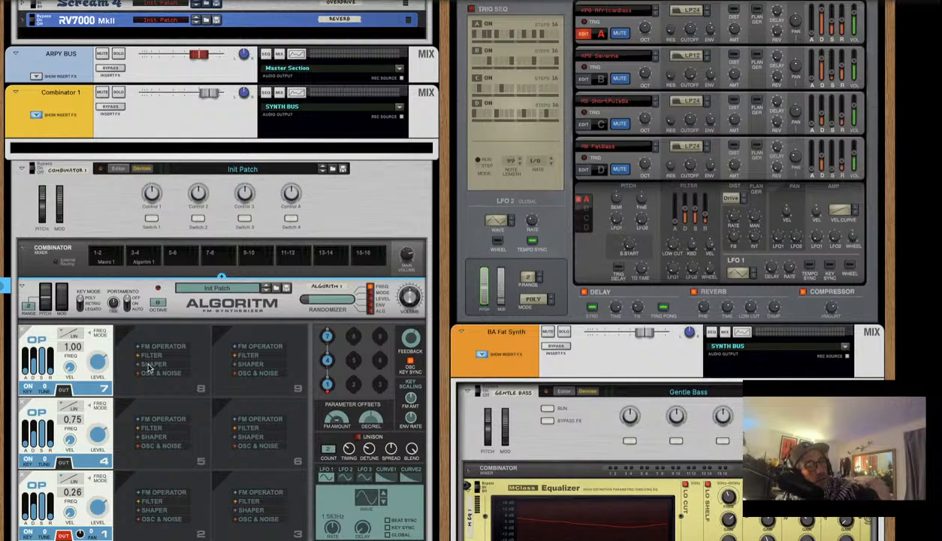
scroll(129, 370, down, 8)
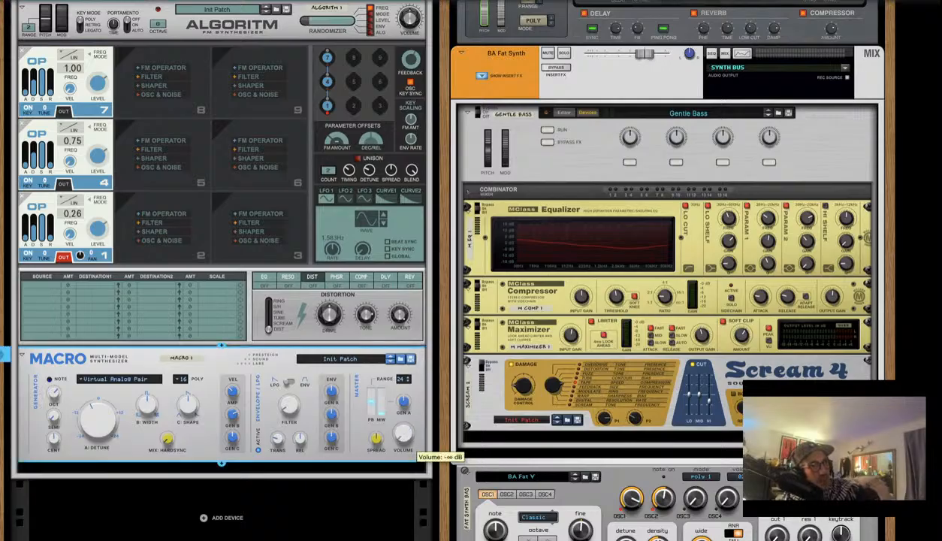
scroll(399, 435, up, 5)
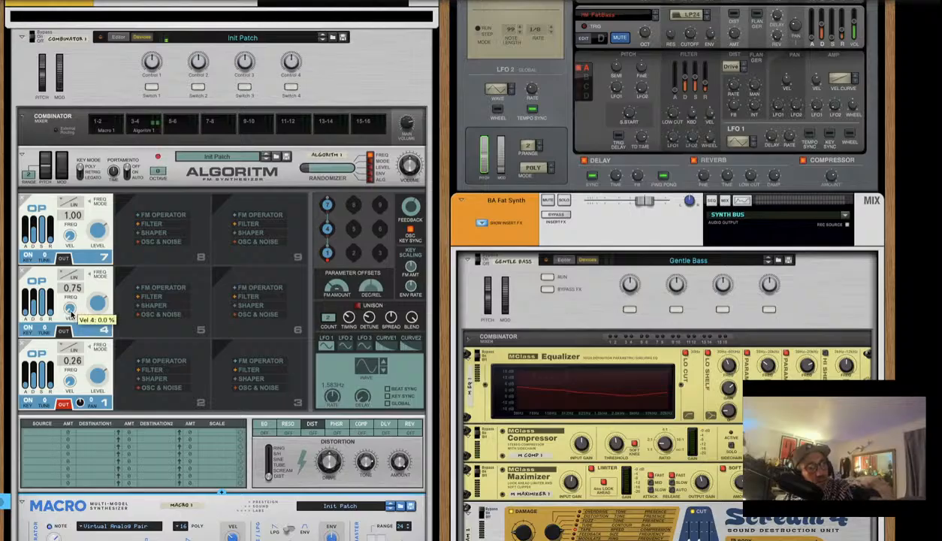
Raise the velocity sensitivity of operators 4 and 7 and set operator 7's frequency ratio to 0.00
click(72, 310)
mouse_move(71, 303)
mouse_down()
mouse_move(71, 281)
mouse_move(66, 312)
mouse_up()
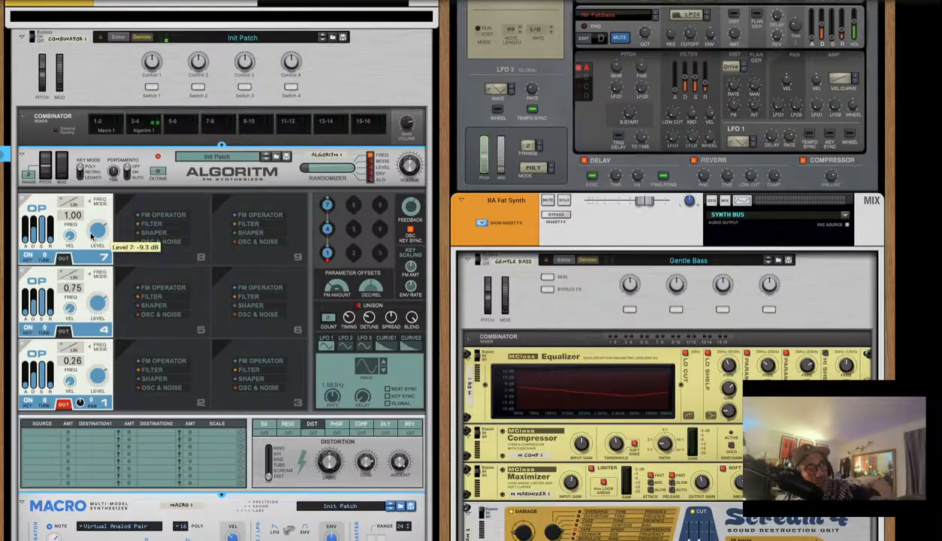
drag(68, 238, 69, 228)
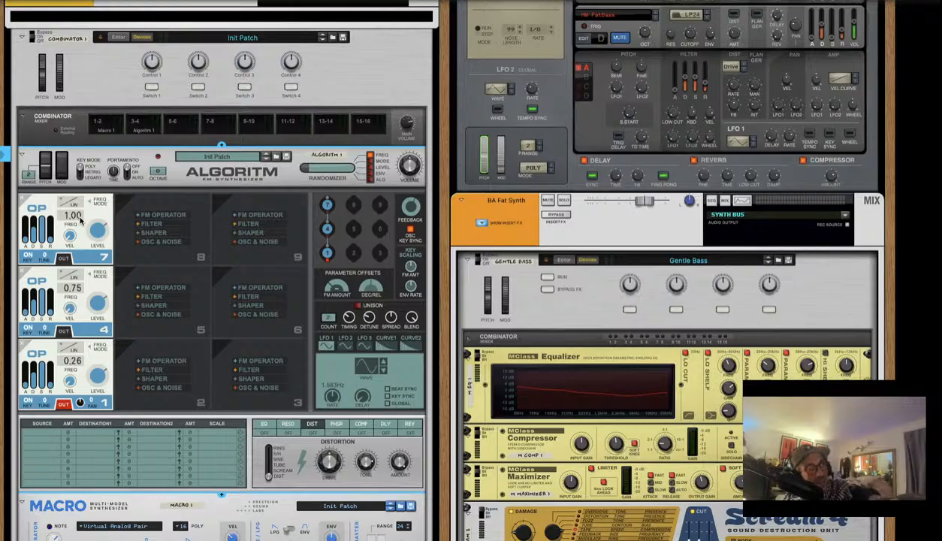
drag(80, 215, 118, 361)
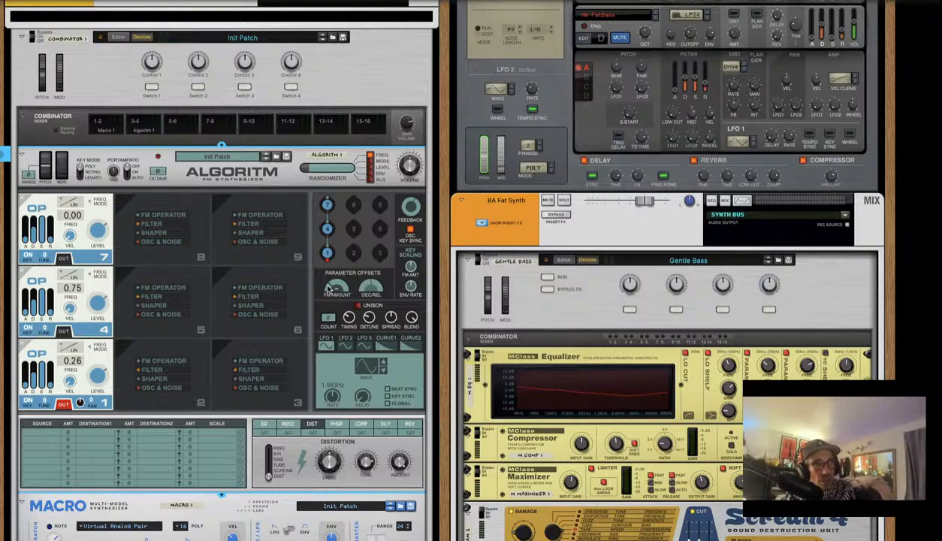
Turn Algoritm's FM amount offset up and bring up the source list for mod matrix row 1
mouse_move(333, 289)
drag(333, 287, 299, 252)
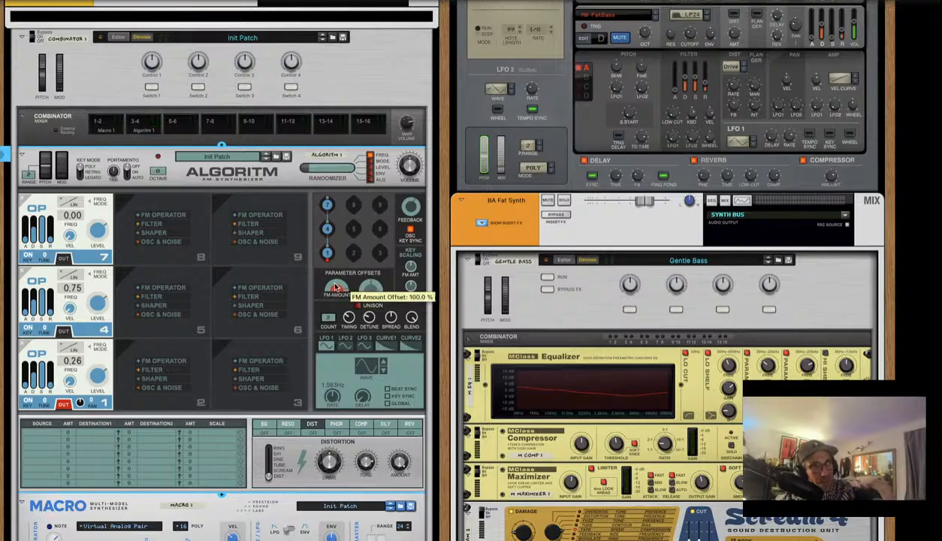
drag(321, 334, 311, 295)
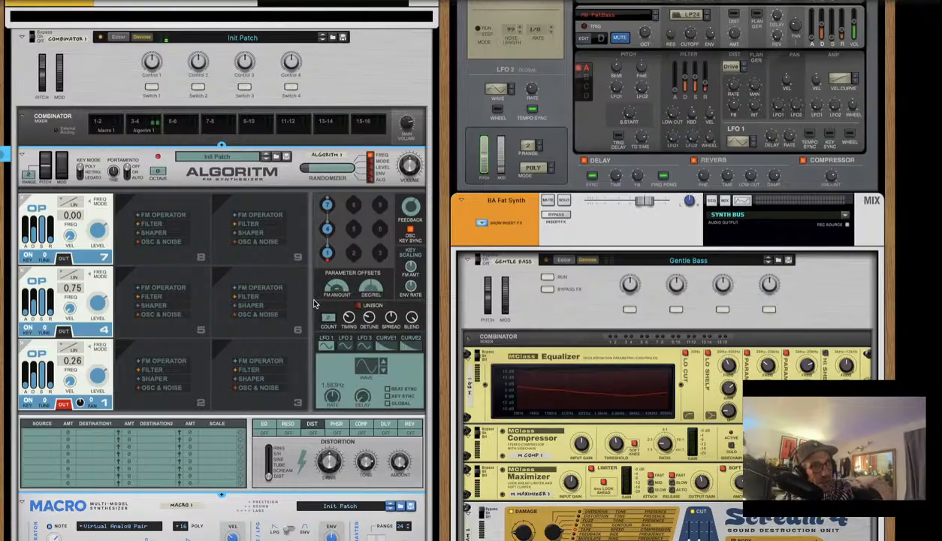
click(42, 434)
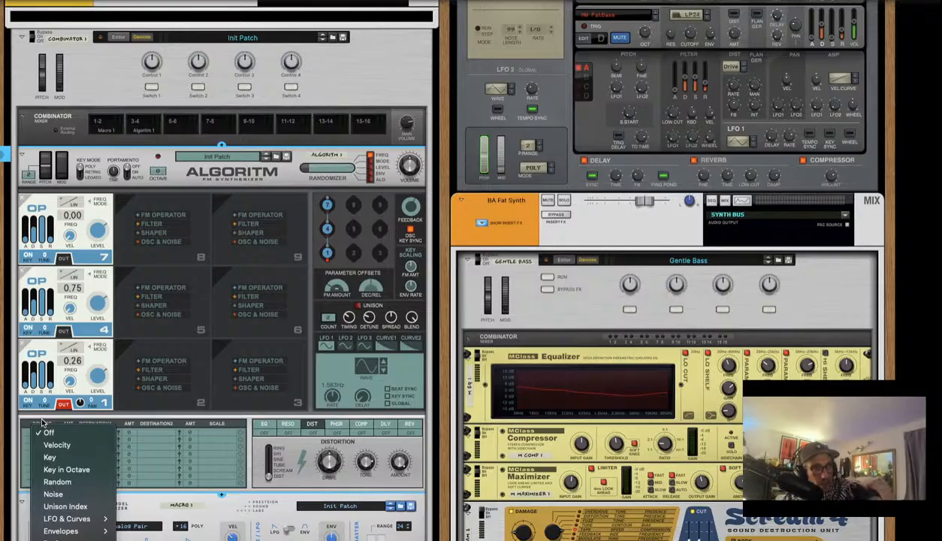
Route Velocity to FM Amount Offset at amount 76 in row 1, play the patch, then switch to the sequencer
click(78, 448)
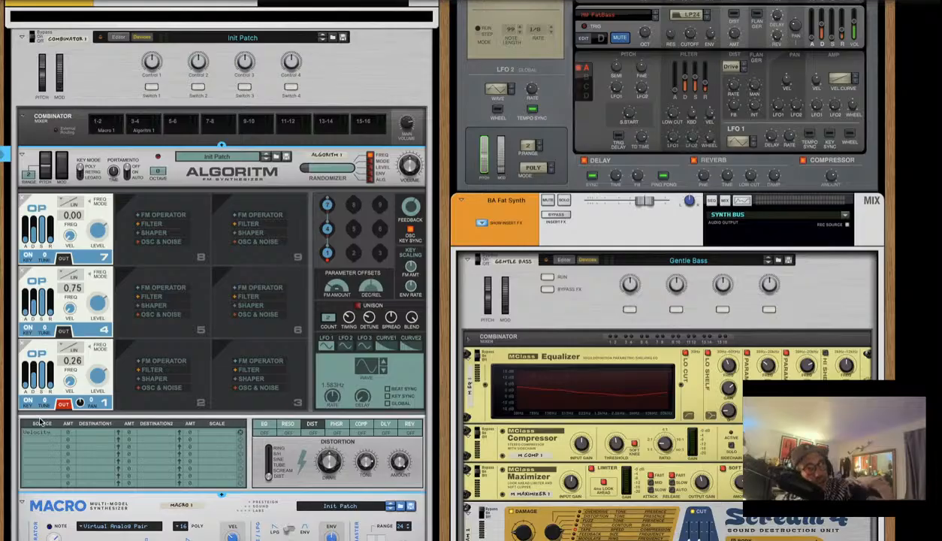
click(88, 434)
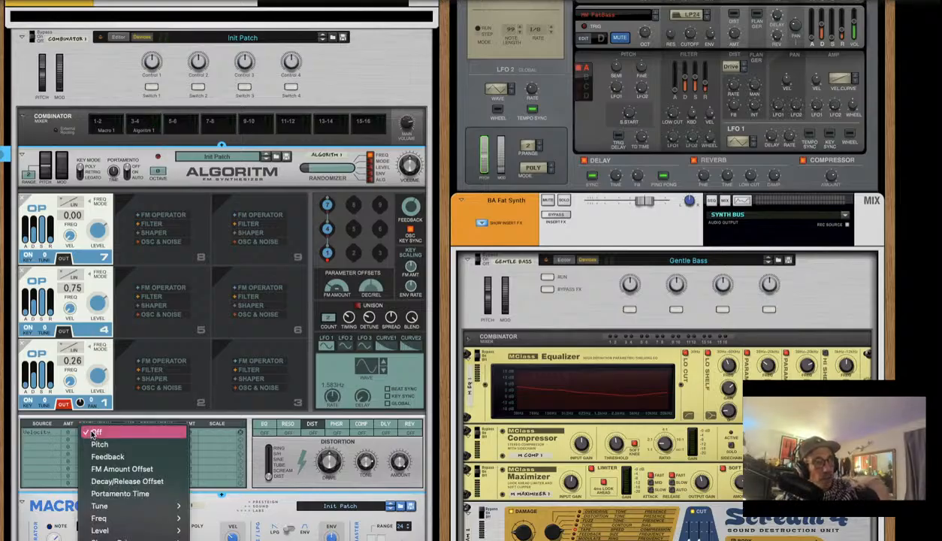
click(132, 467)
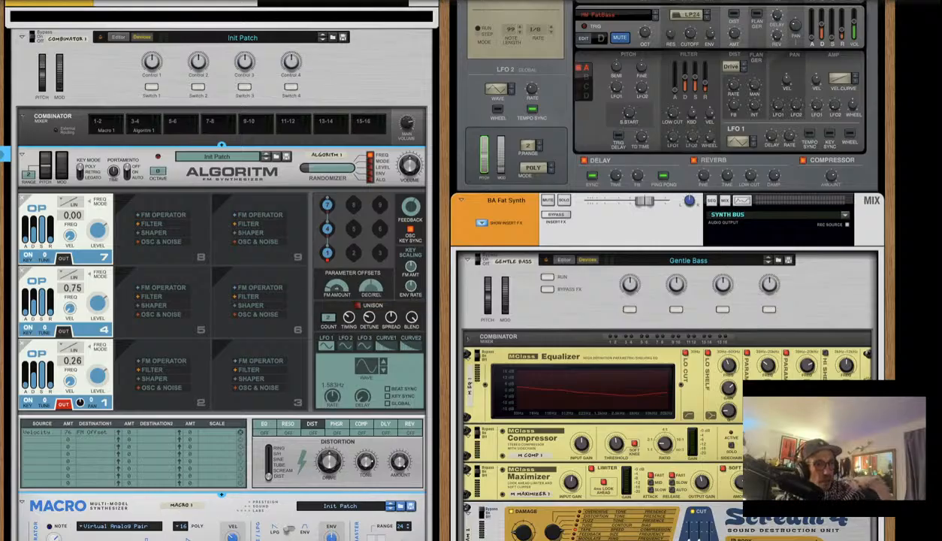
key(space)
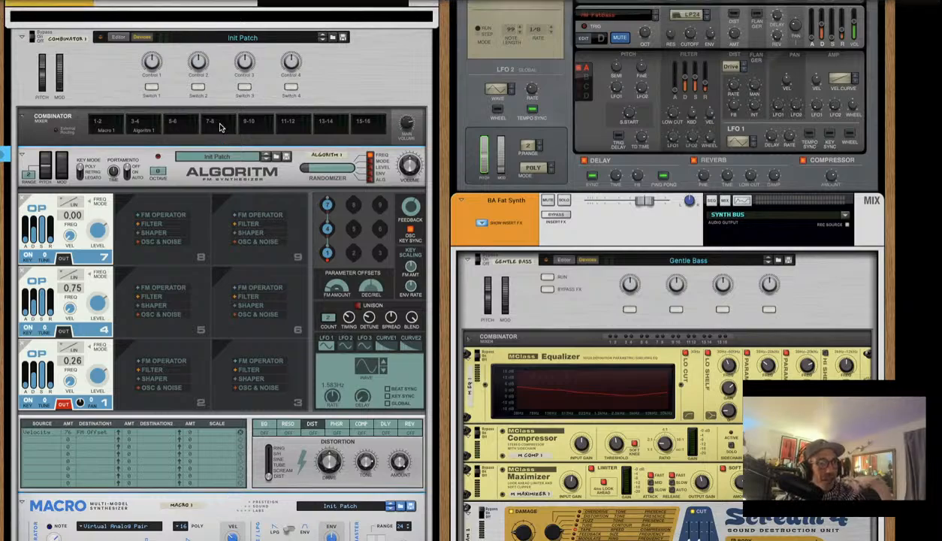
key(F7)
Enlarge the piano roll, open the Combinator 1 clip's notes, and select all of them
scroll(410, 441, down, 4)
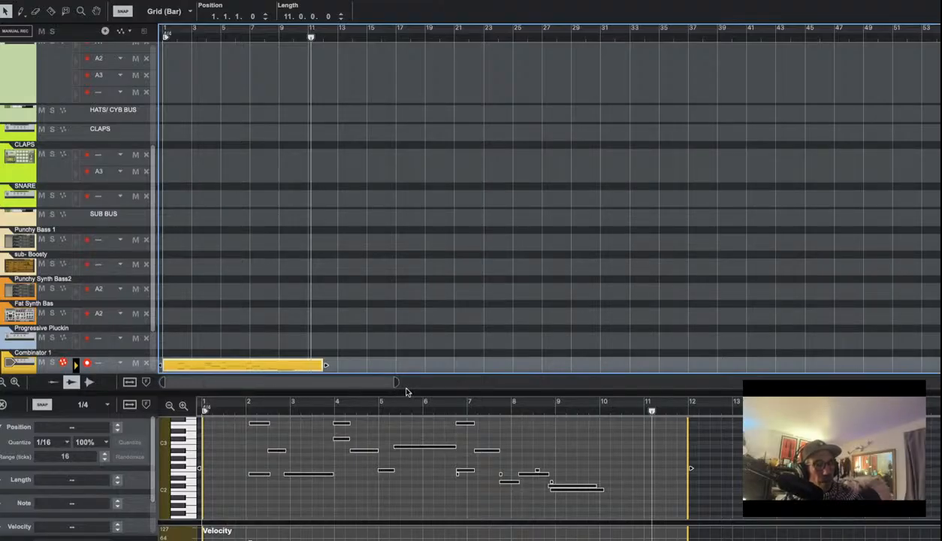
drag(401, 393, 398, 341)
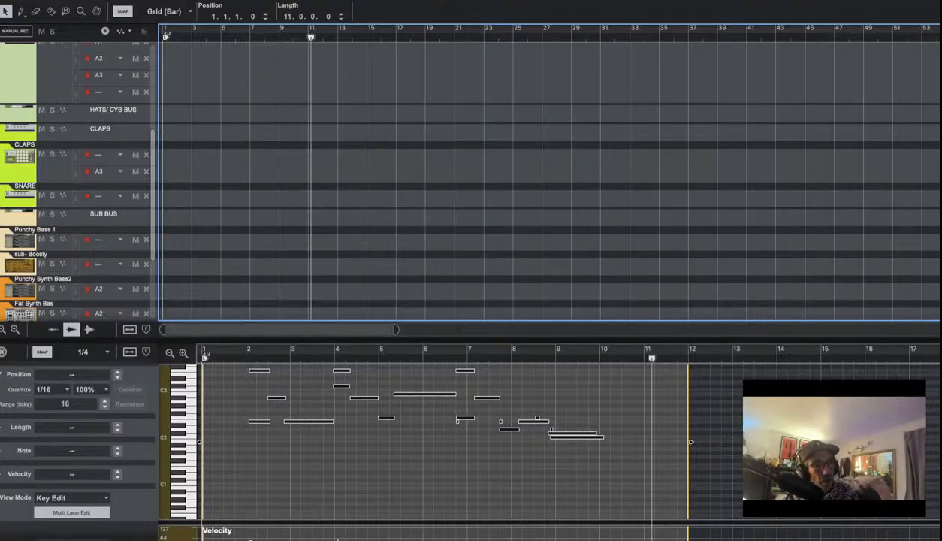
click(267, 459)
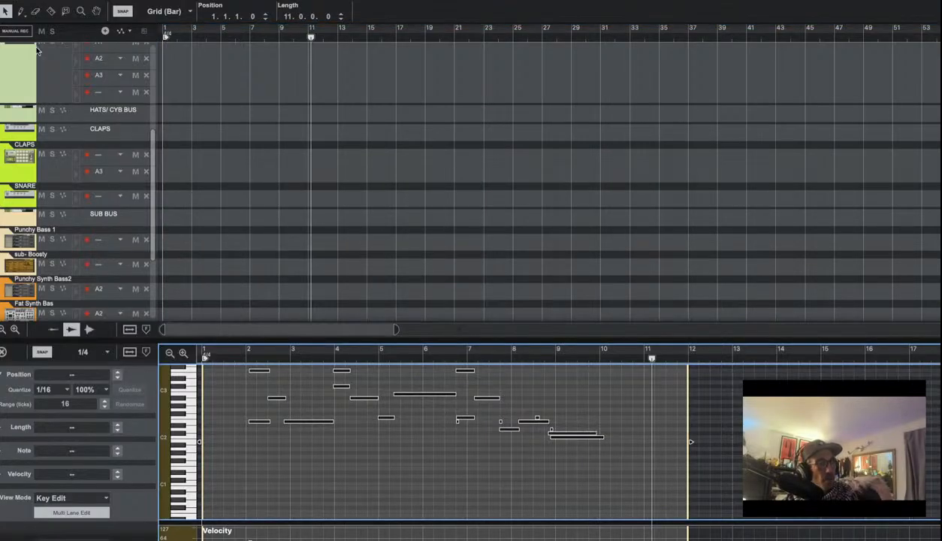
scroll(189, 132, down, 4)
click(226, 241)
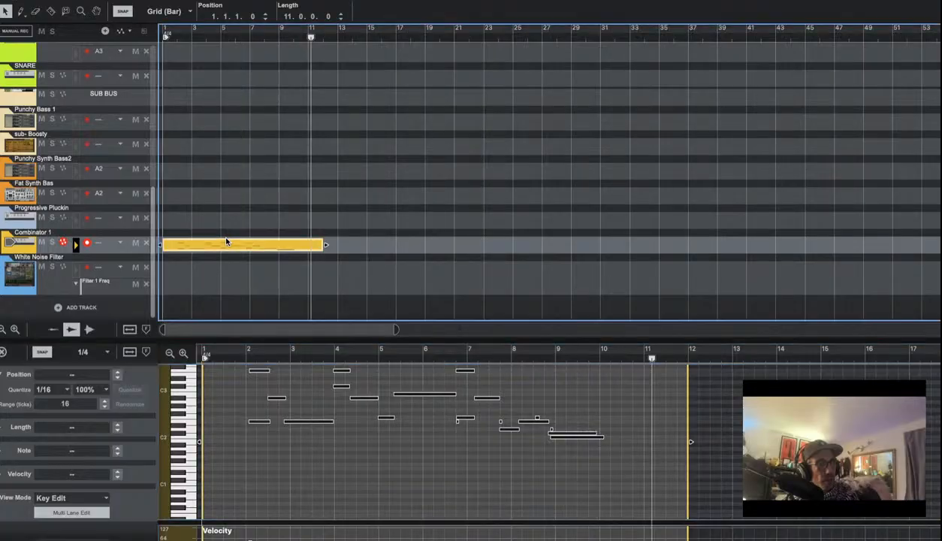
double_click(324, 444)
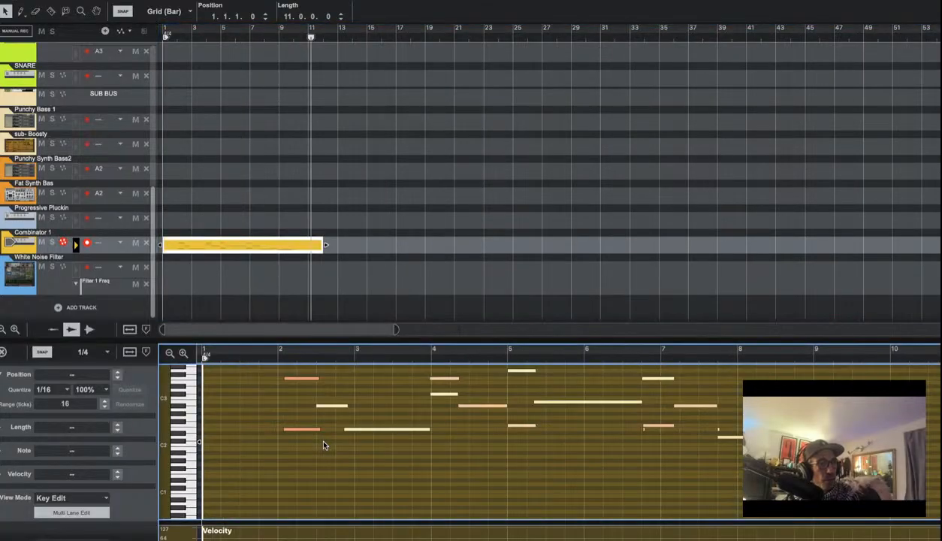
scroll(452, 430, up, 2)
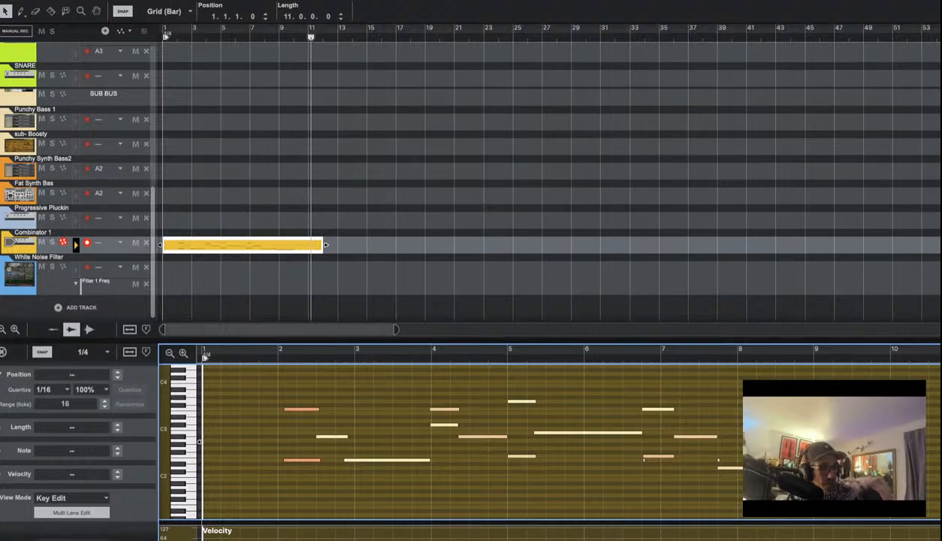
key(ctrl+a)
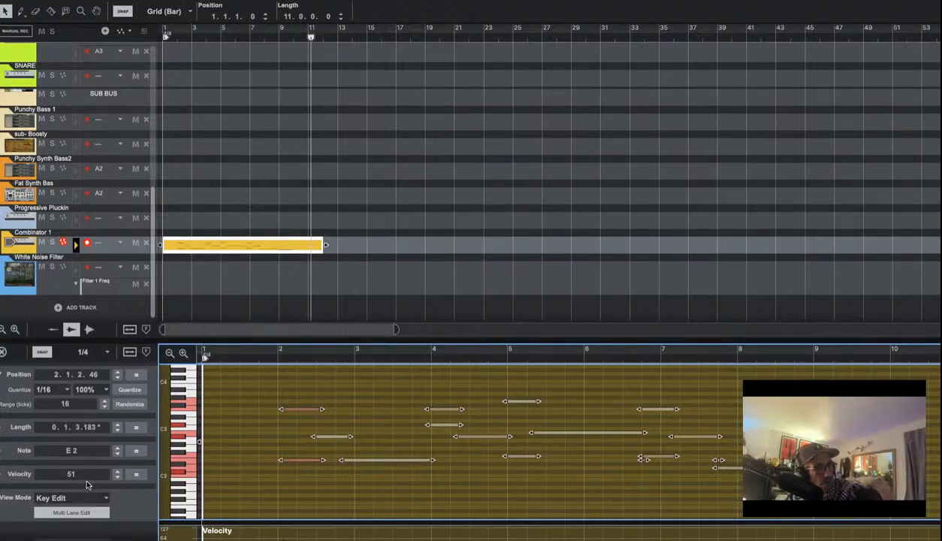
Raise the selected notes' velocity to 122 and go back to the device rack
drag(78, 477, 85, 330)
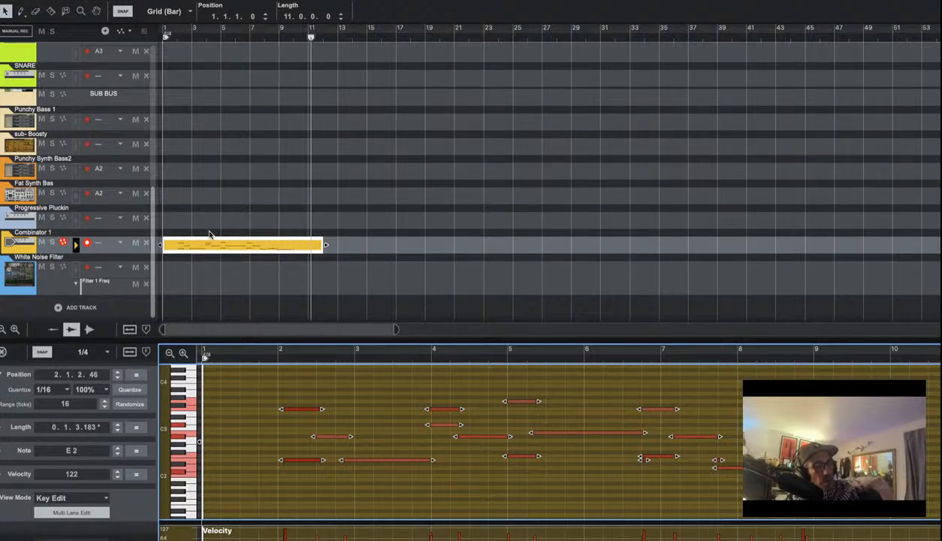
key(ctrl+Right)
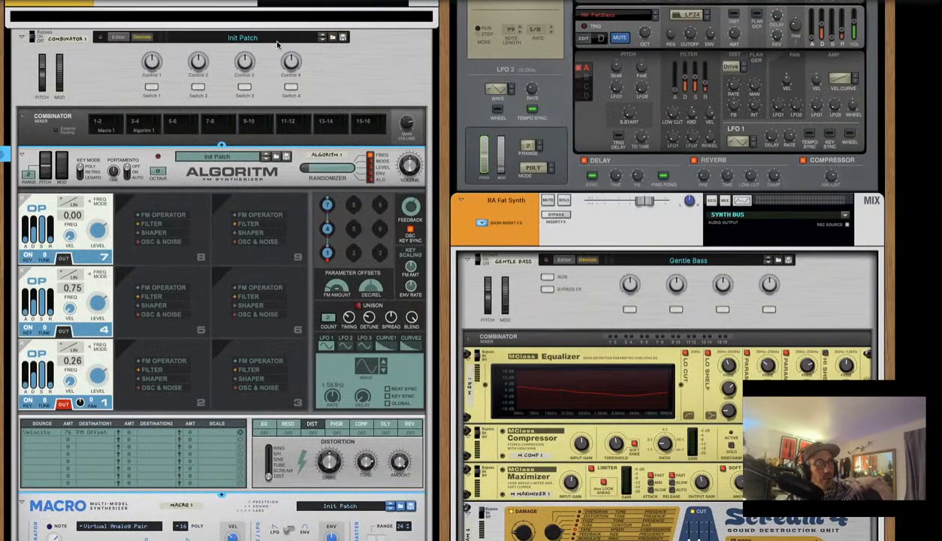
Insert a C Major Scales & Chords player above Algoritm in Combinator 1, then view the rack's back panels
right_click(189, 176)
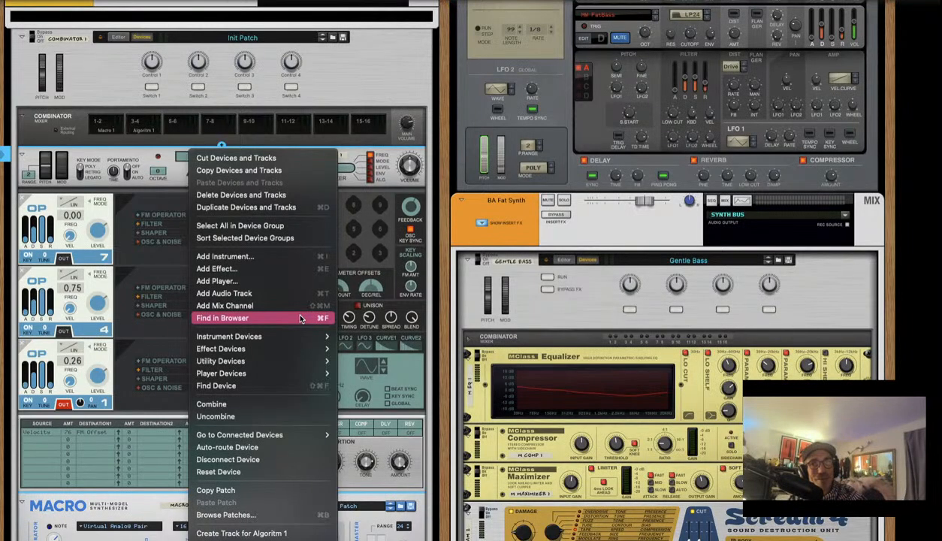
mouse_move(294, 343)
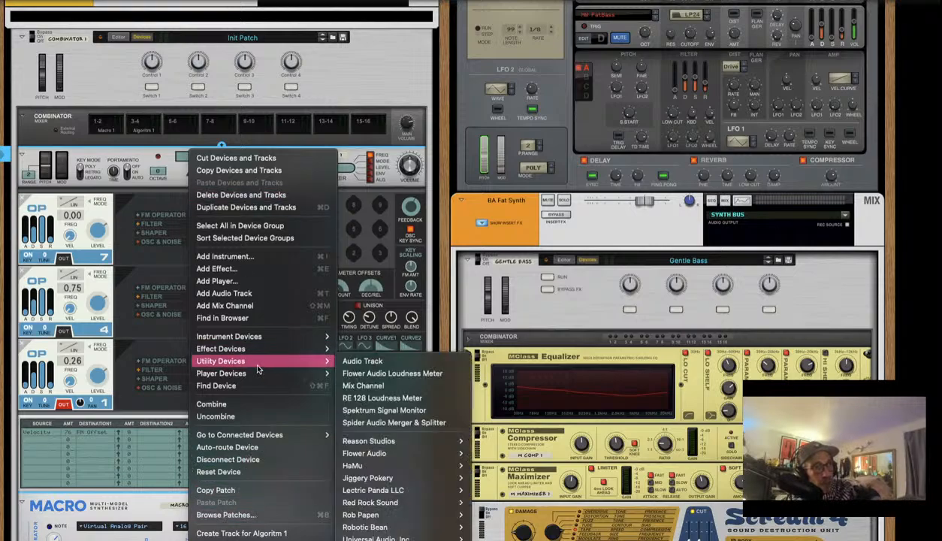
mouse_move(259, 373)
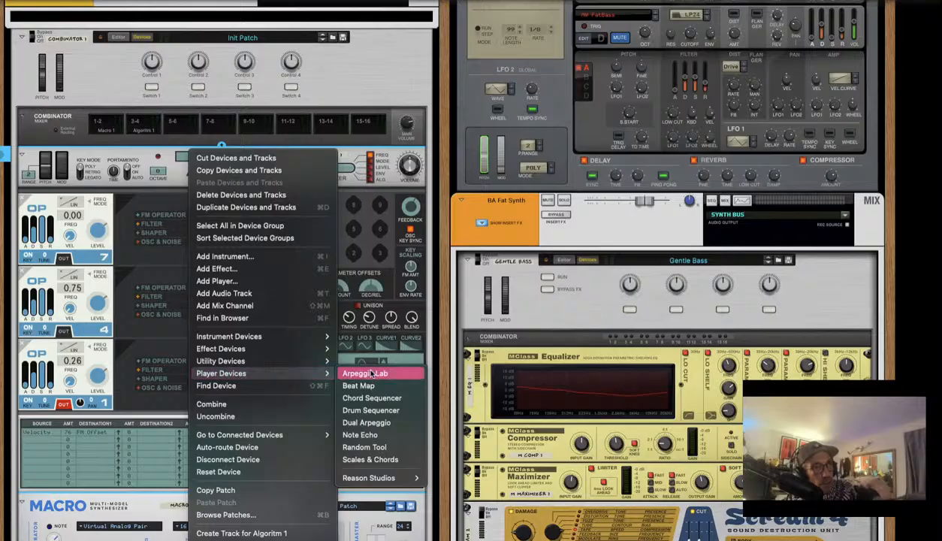
click(391, 458)
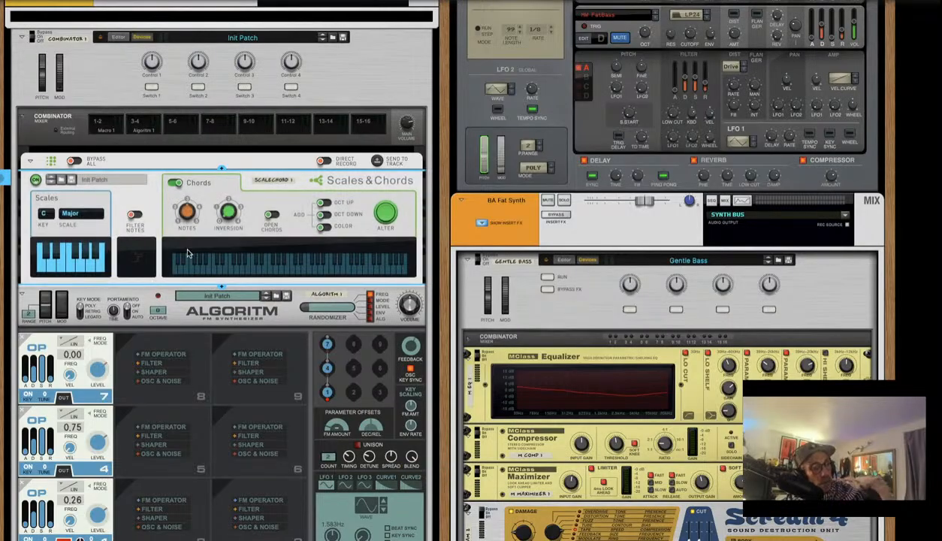
key(Tab)
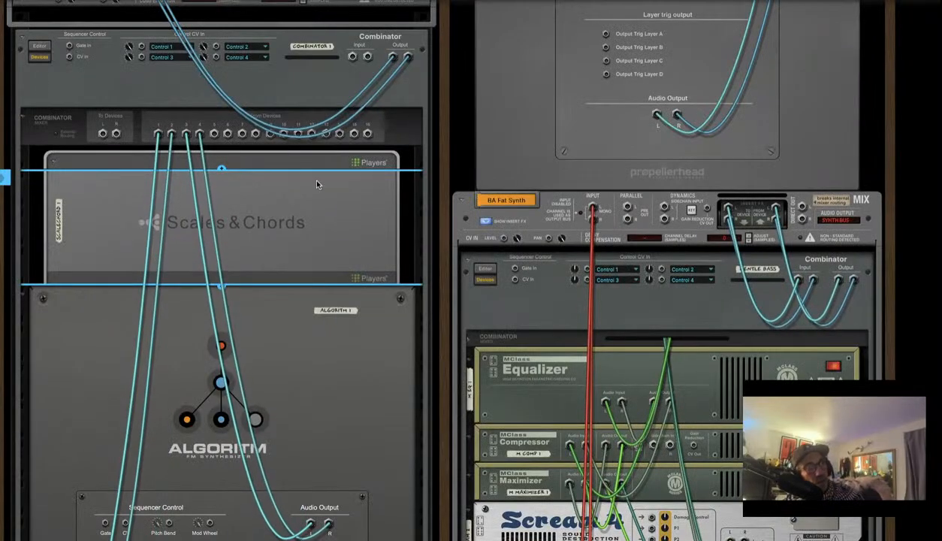
scroll(318, 300, down, 5)
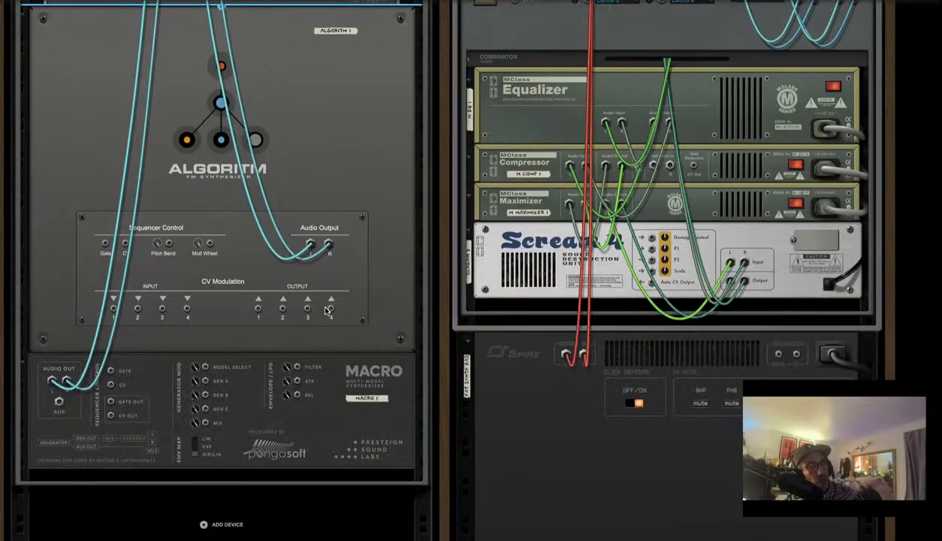
key(Tab)
scroll(42, 208, up, 2)
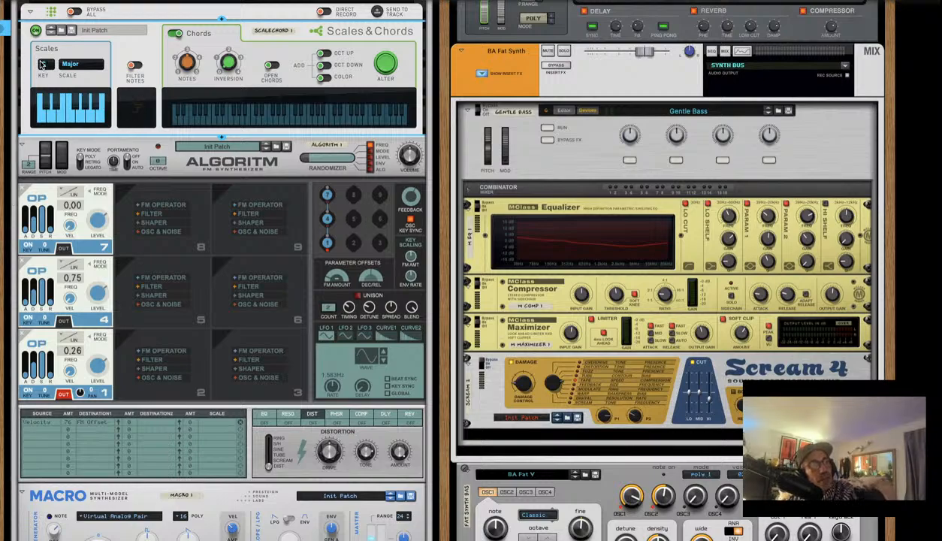
Set the Scales & Chords key to Gb and the scale to Minor
mouse_move(50, 73)
mouse_down()
mouse_move(55, 135)
mouse_move(46, 66)
mouse_up()
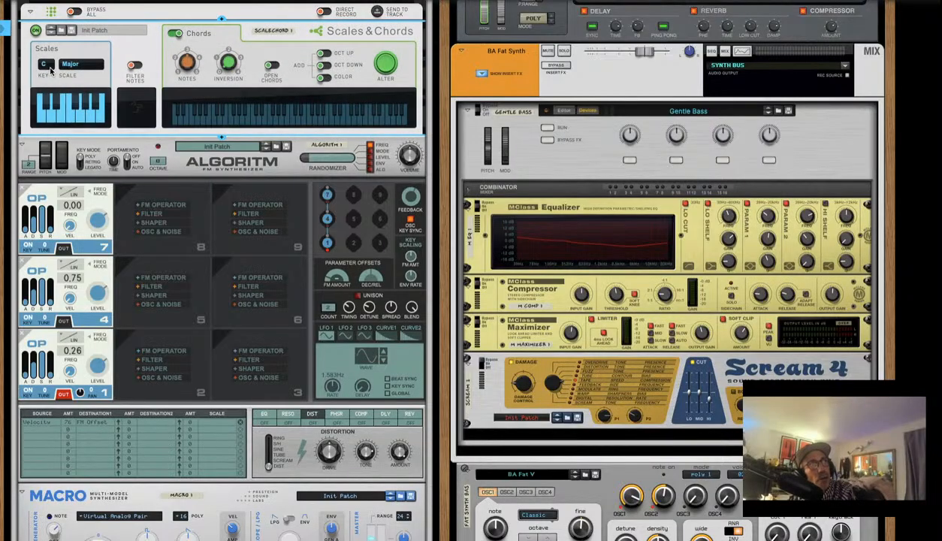
click(43, 65)
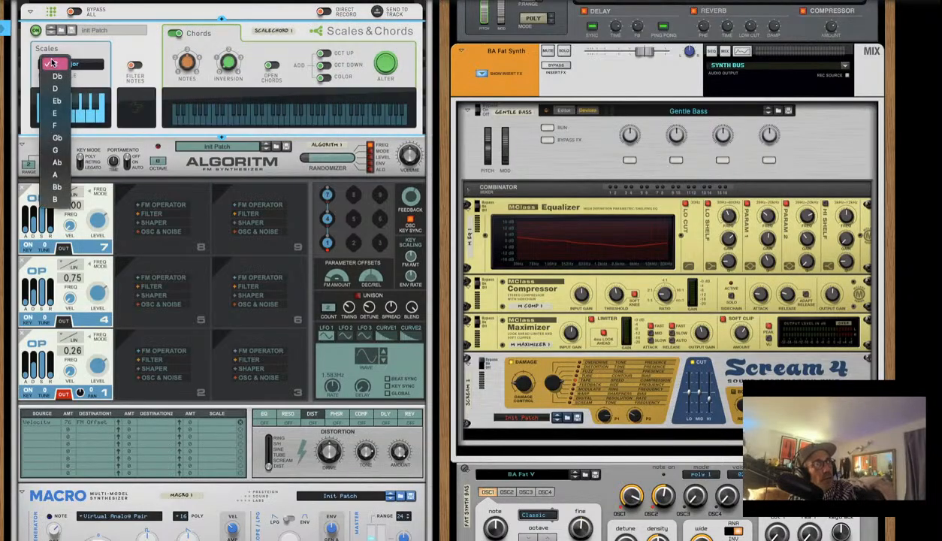
click(51, 139)
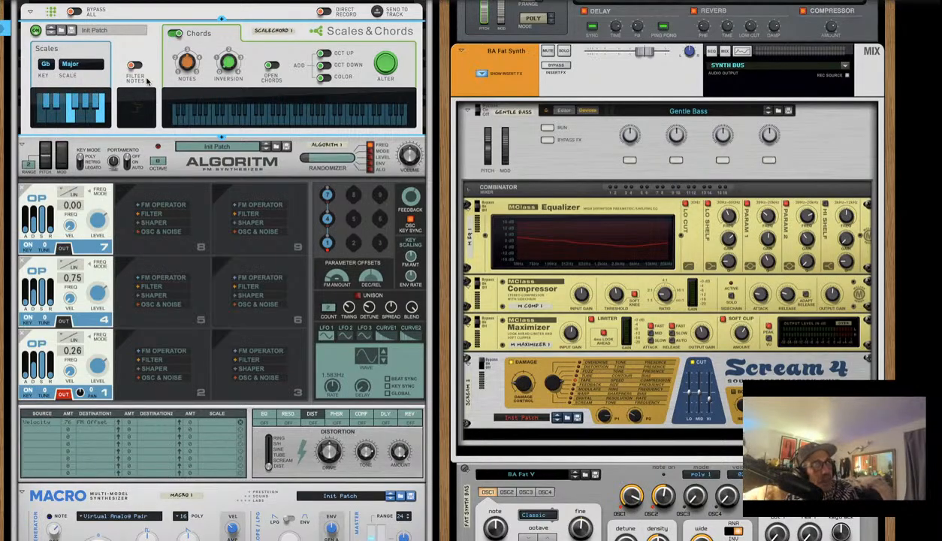
mouse_move(92, 70)
mouse_down()
mouse_move(84, 106)
mouse_move(105, 62)
mouse_up()
click(79, 66)
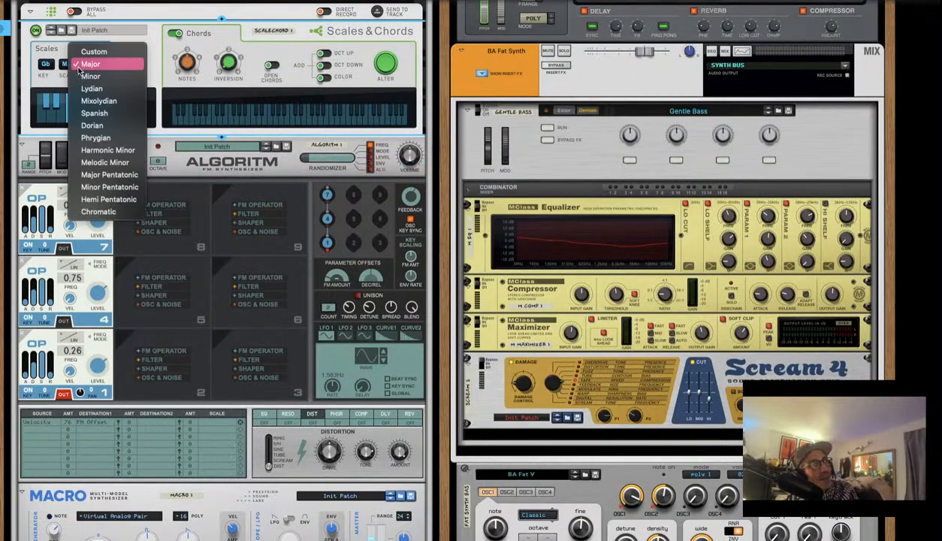
click(90, 75)
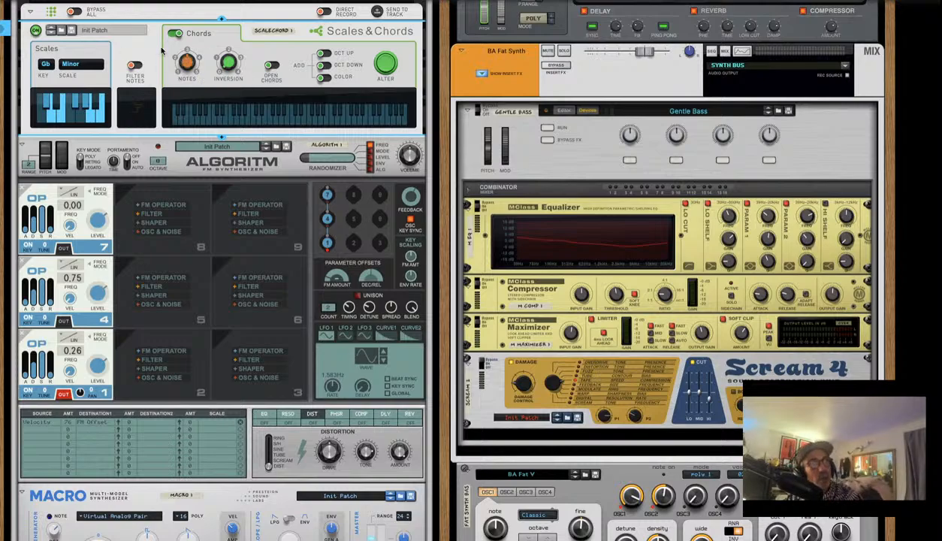
Adjust the chord Notes knob, trying two notes then returning to three
mouse_move(188, 60)
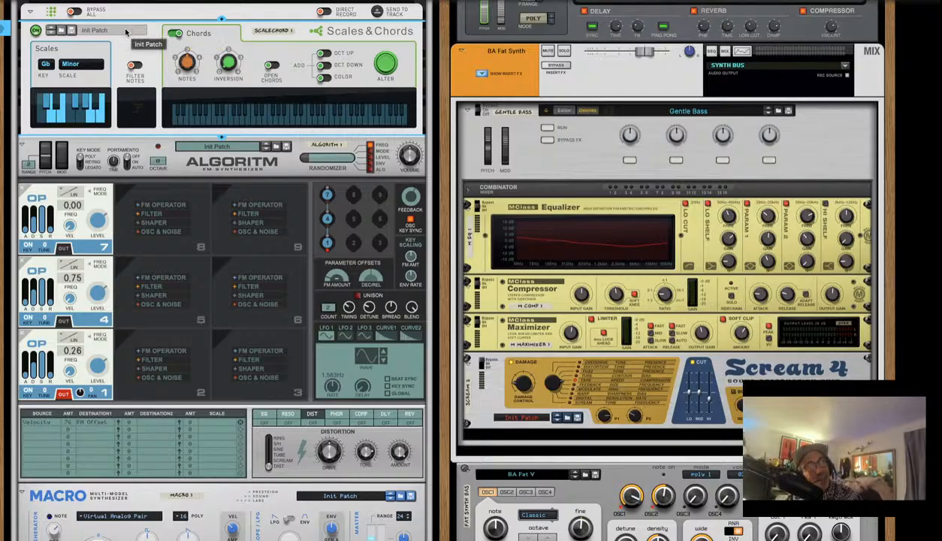
drag(180, 58, 194, 205)
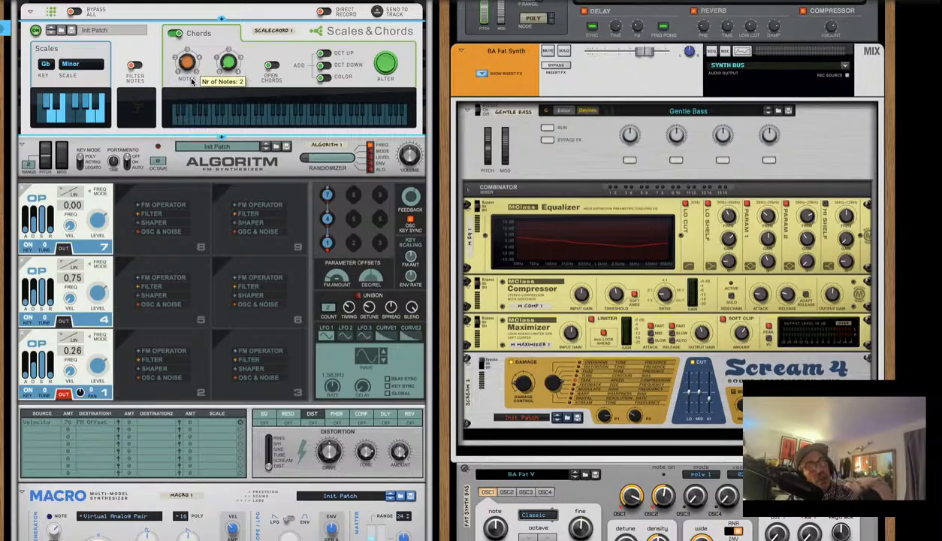
drag(192, 82, 192, 69)
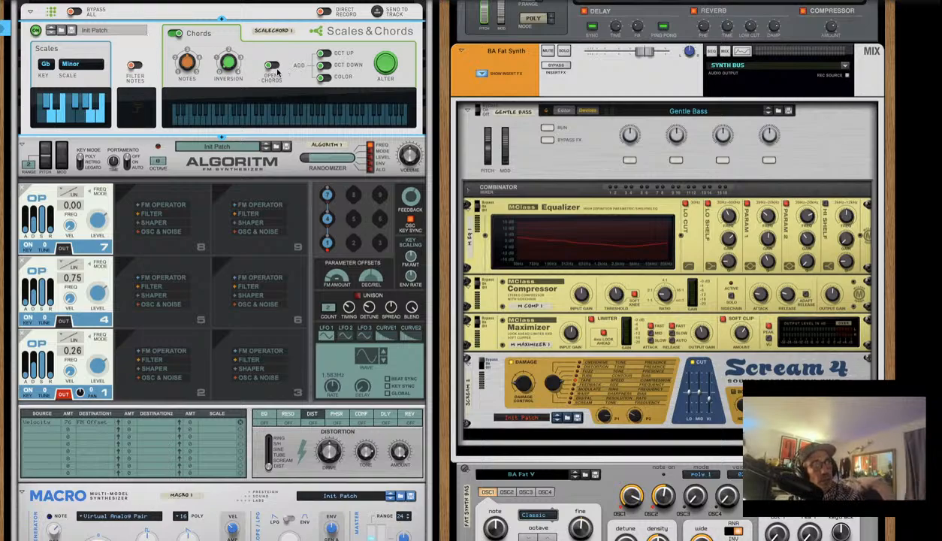
Switch on Open Chords and Oct Up in the Scales & Chords Chords section
click(271, 66)
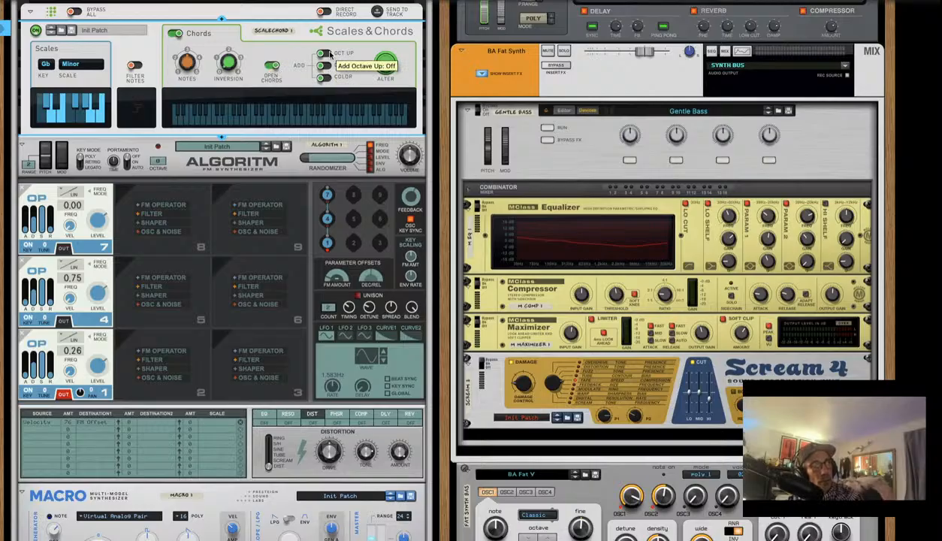
click(321, 54)
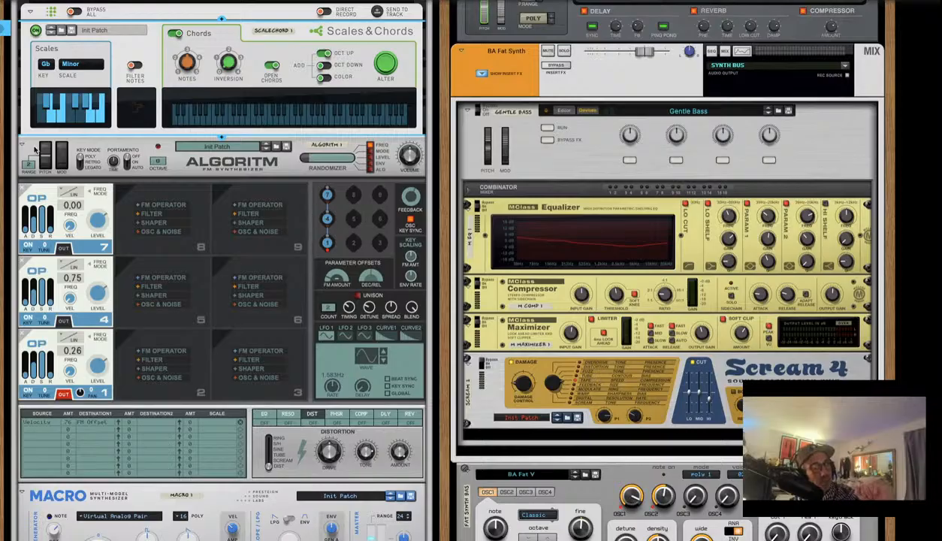
Zero operator 7's level, add oscillators in slots 8 and 5, and a filter in slot 2
drag(100, 219, 106, 325)
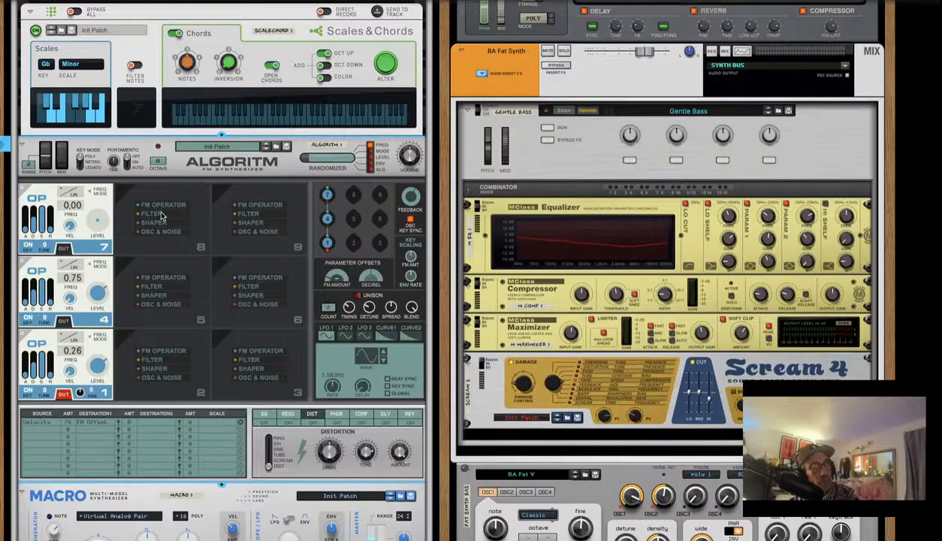
click(172, 233)
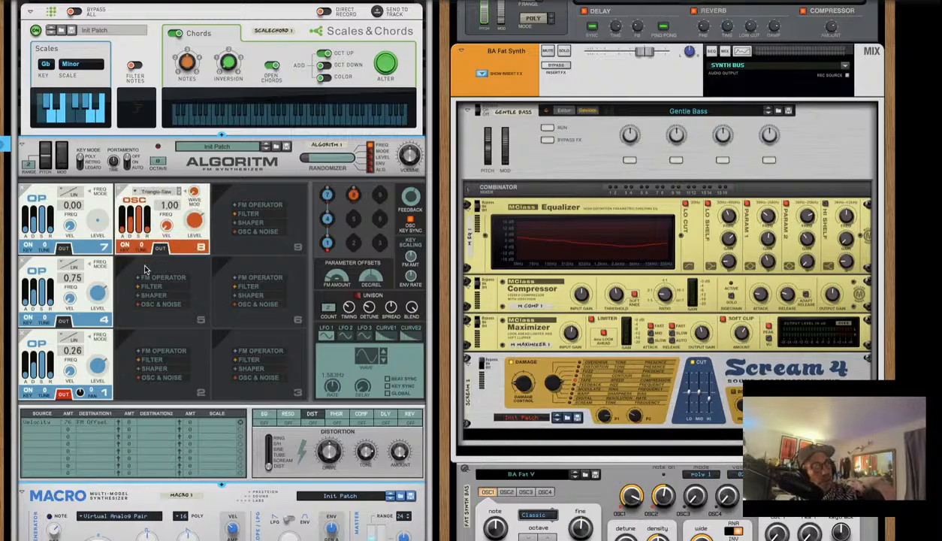
click(160, 248)
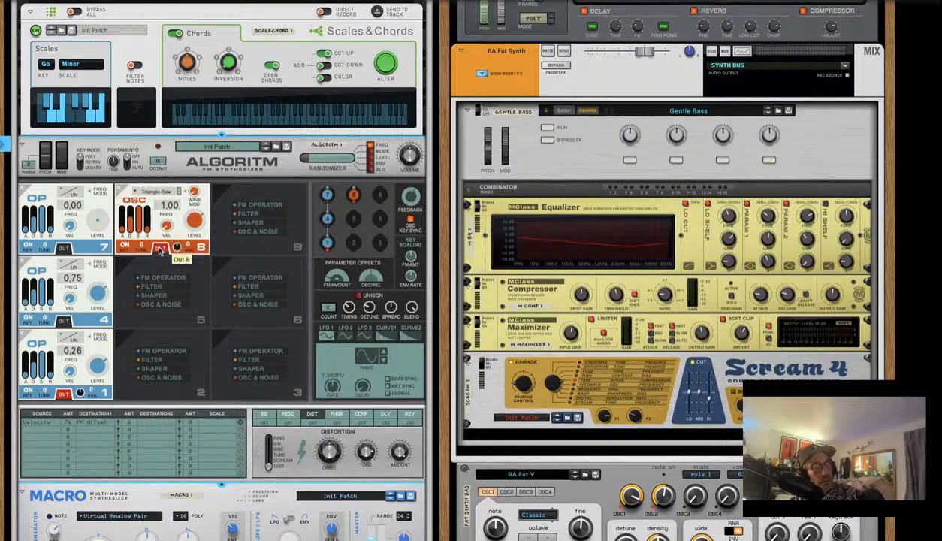
click(168, 359)
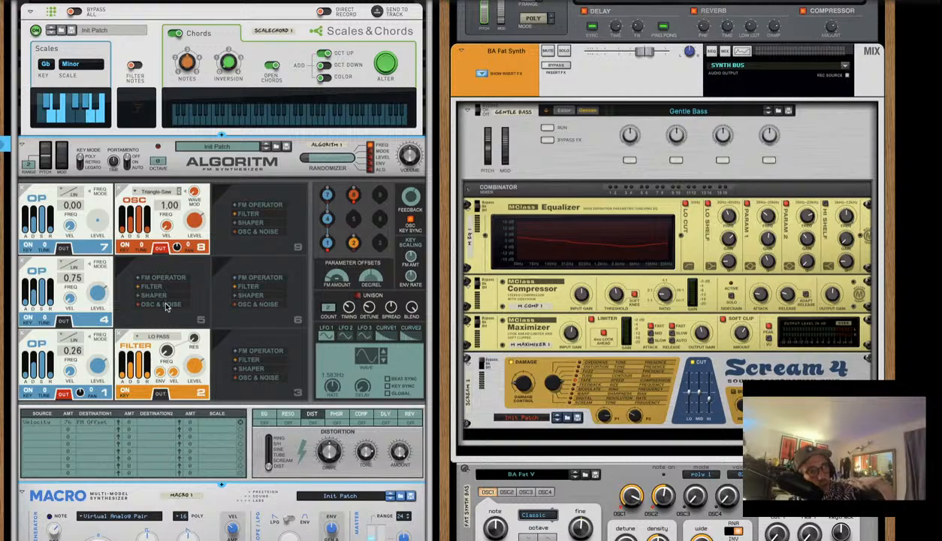
click(165, 304)
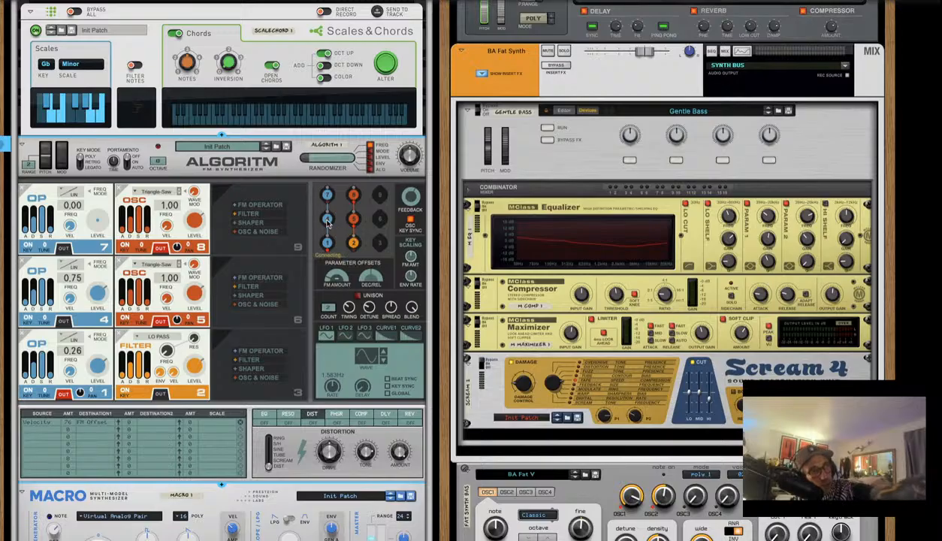
Route operator 7 to the slot 2 filter and the slot 8 oscillator in Algoritm's grid
drag(327, 223, 352, 241)
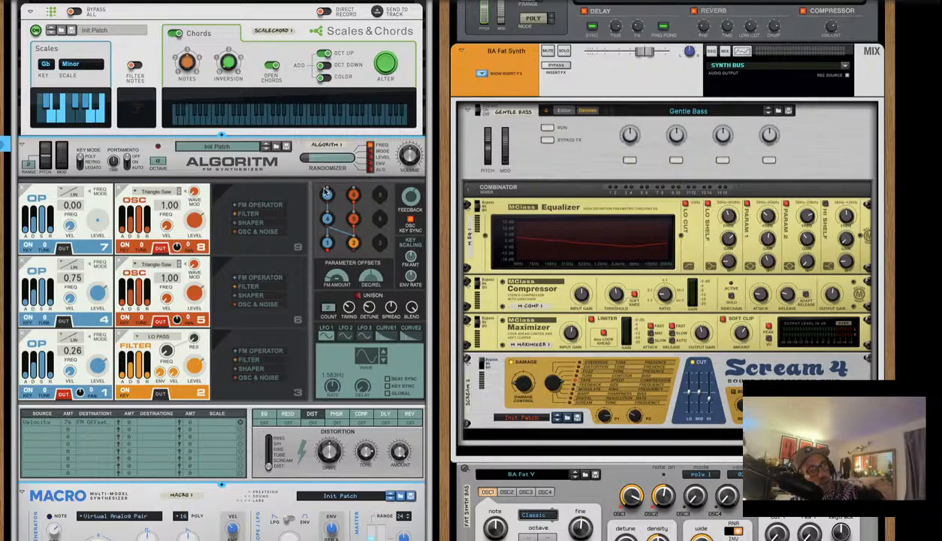
drag(328, 193, 341, 228)
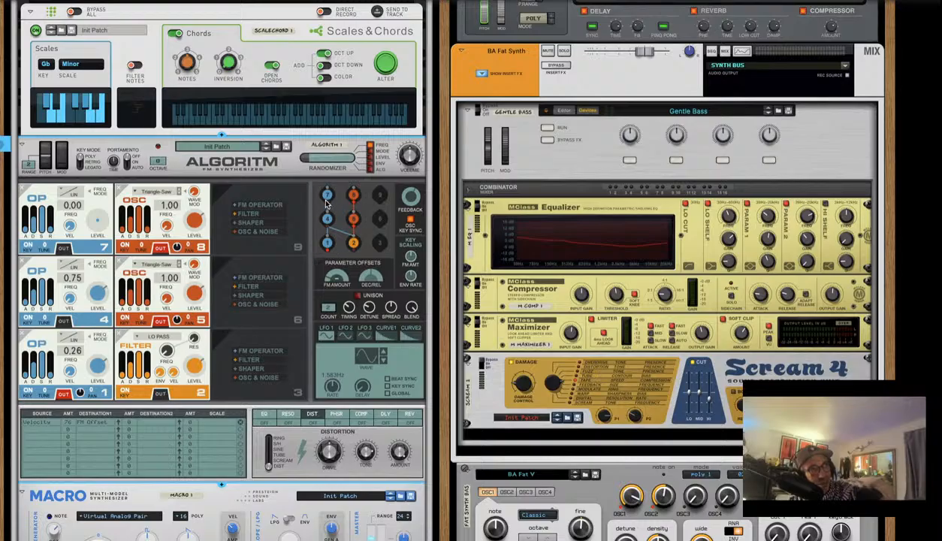
drag(325, 201, 353, 194)
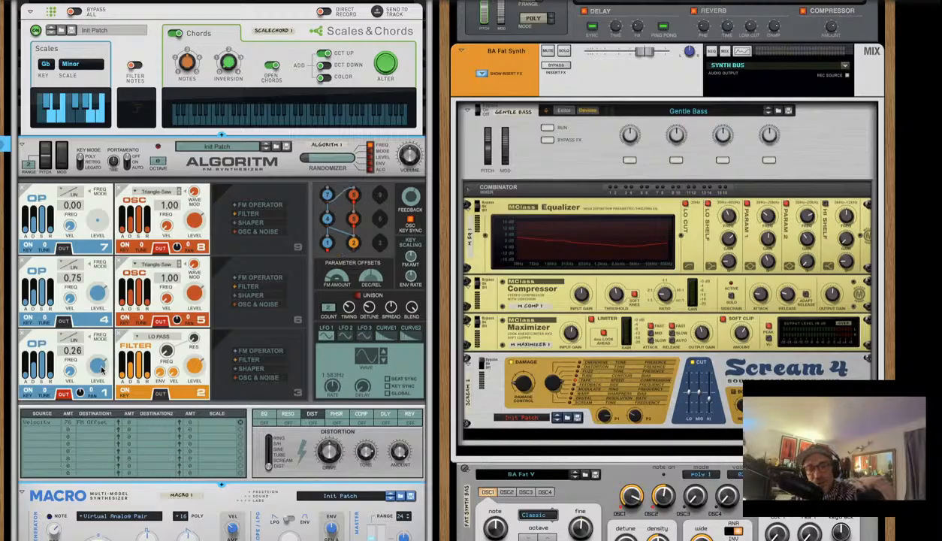
mouse_move(102, 367)
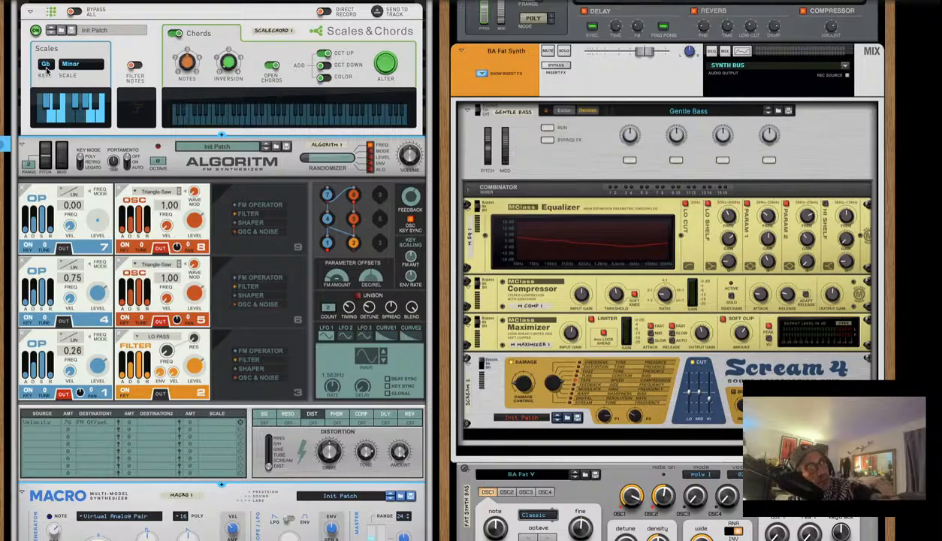
Switch the Scales & Chords scale to Melodic Minor, keeping the key at Gb
click(90, 69)
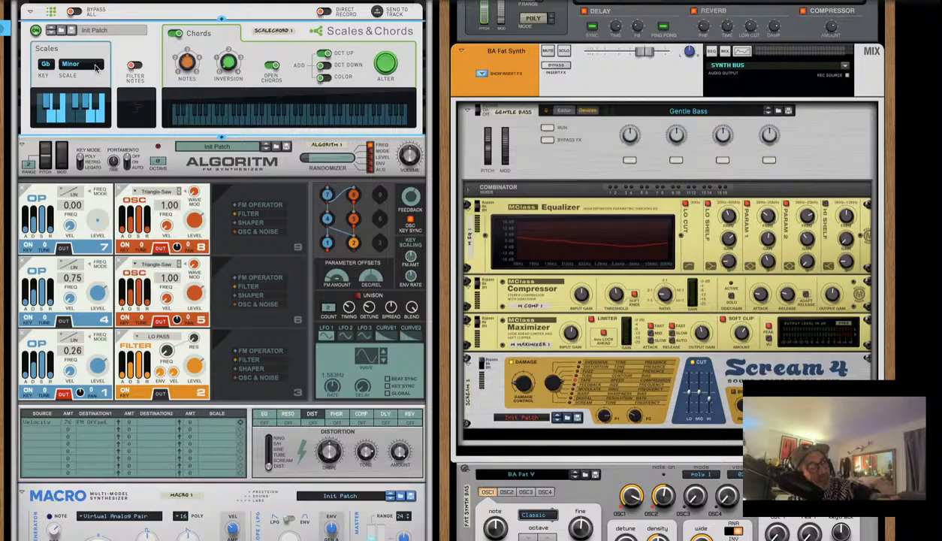
click(93, 67)
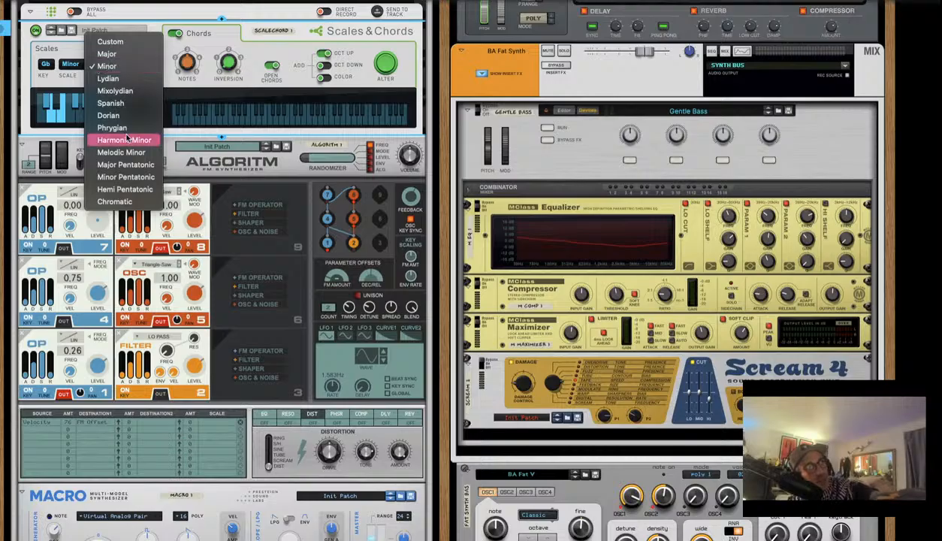
click(122, 152)
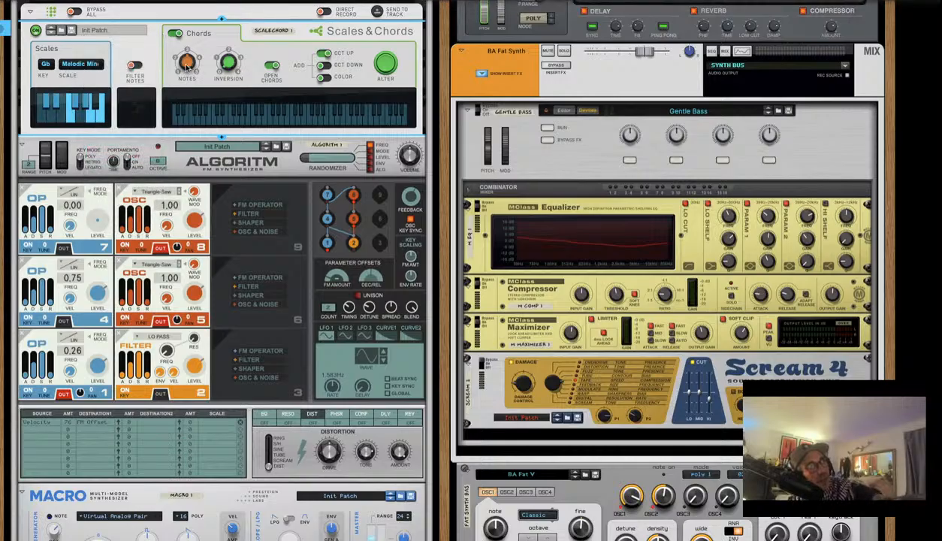
mouse_move(194, 67)
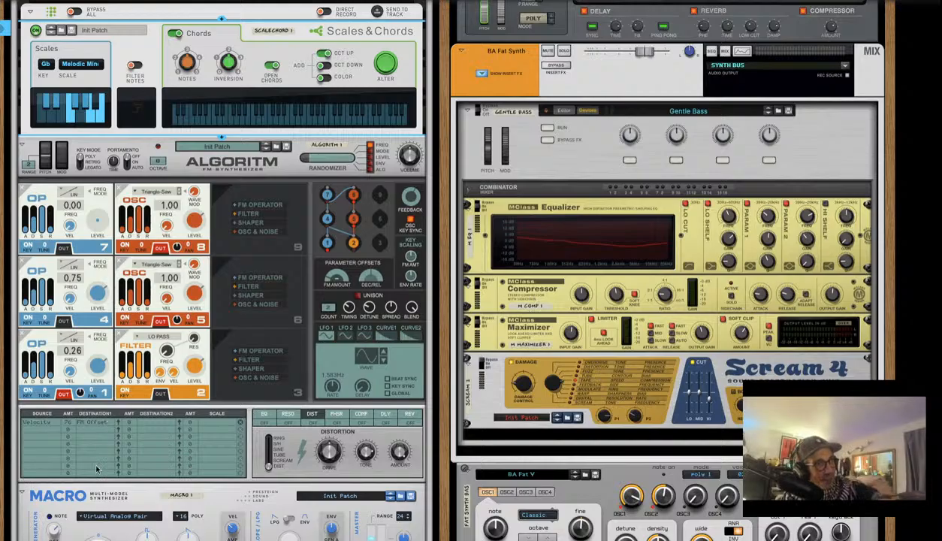
Raise the Macro synth's volume from about -57 dB to roughly -20 dB
scroll(97, 469, down, 4)
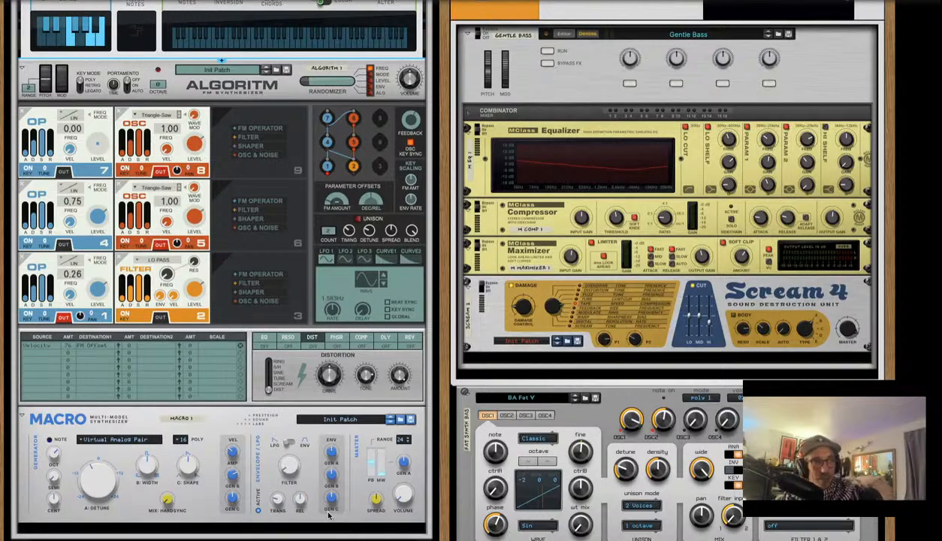
click(403, 488)
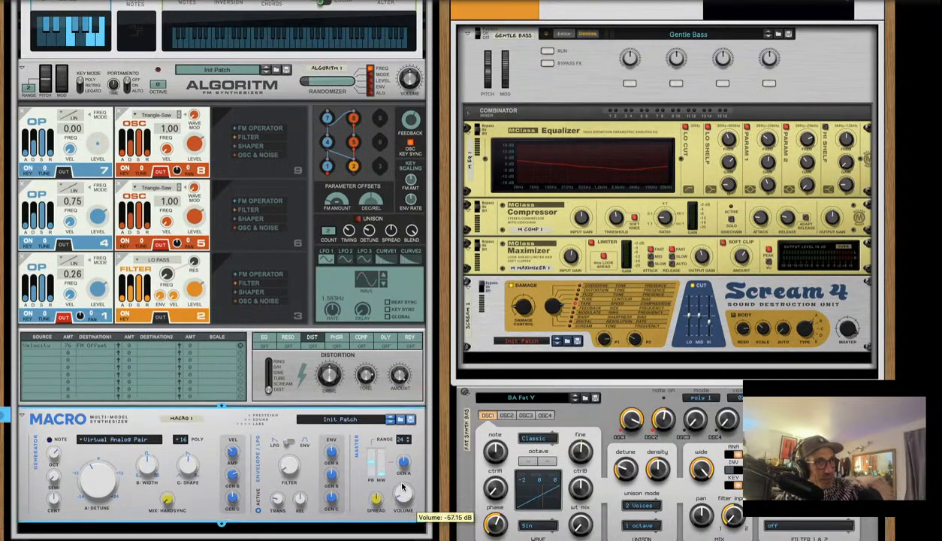
mouse_move(402, 489)
mouse_down()
mouse_move(403, 453)
mouse_move(402, 469)
mouse_up()
drag(7, 83, 7, 273)
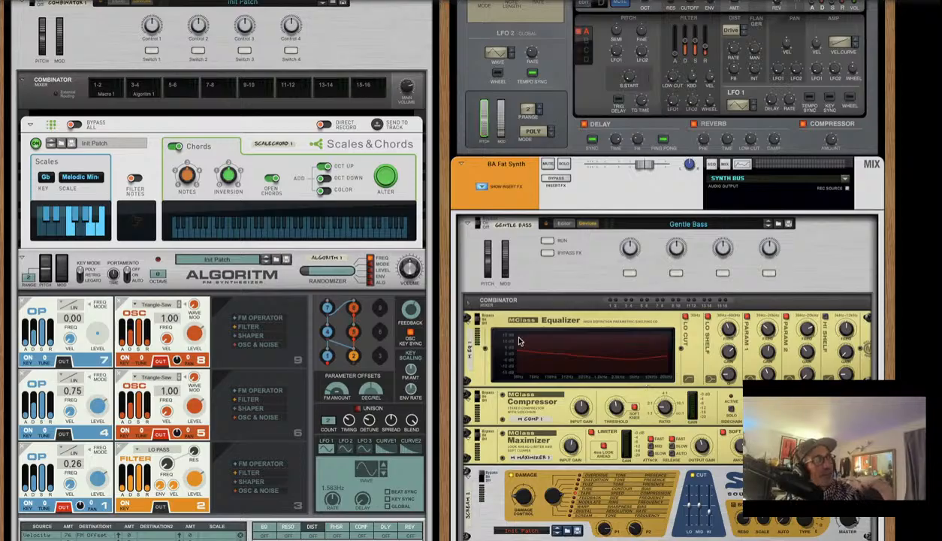
Browse Macro patches in the Macro Home Folder location
scroll(169, 201, up, 3)
scroll(169, 201, down, 12)
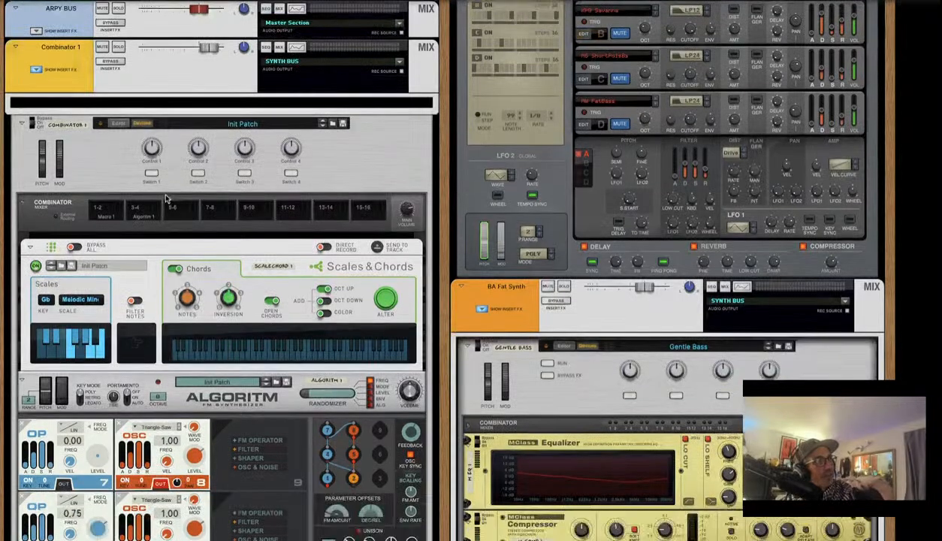
scroll(163, 193, up, 4)
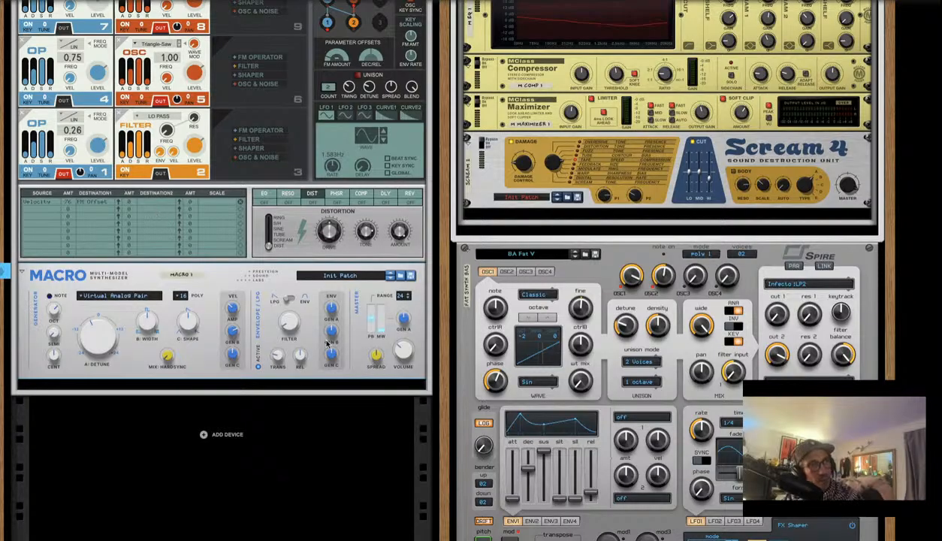
click(400, 275)
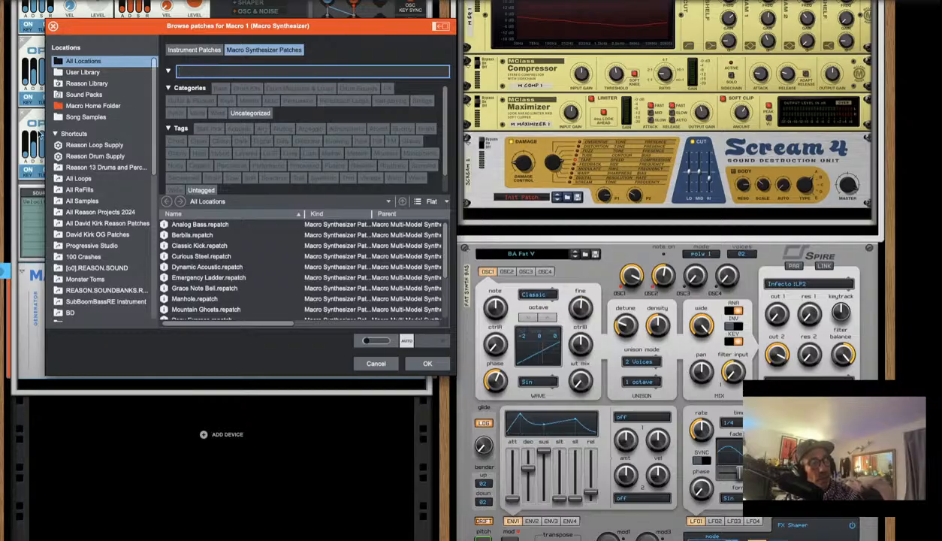
click(82, 107)
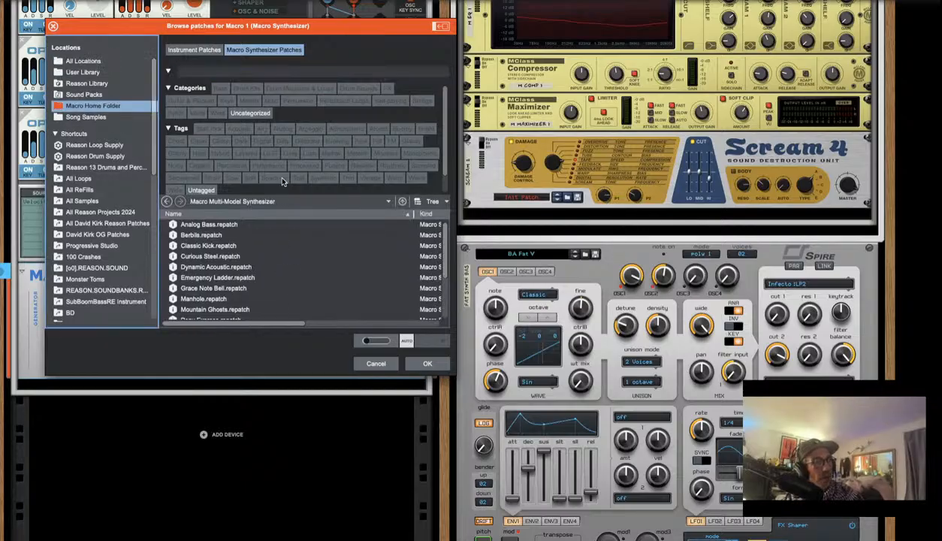
Load the Mountain Ghosts.repatch patch onto the Macro synth
scroll(283, 218, down, 2)
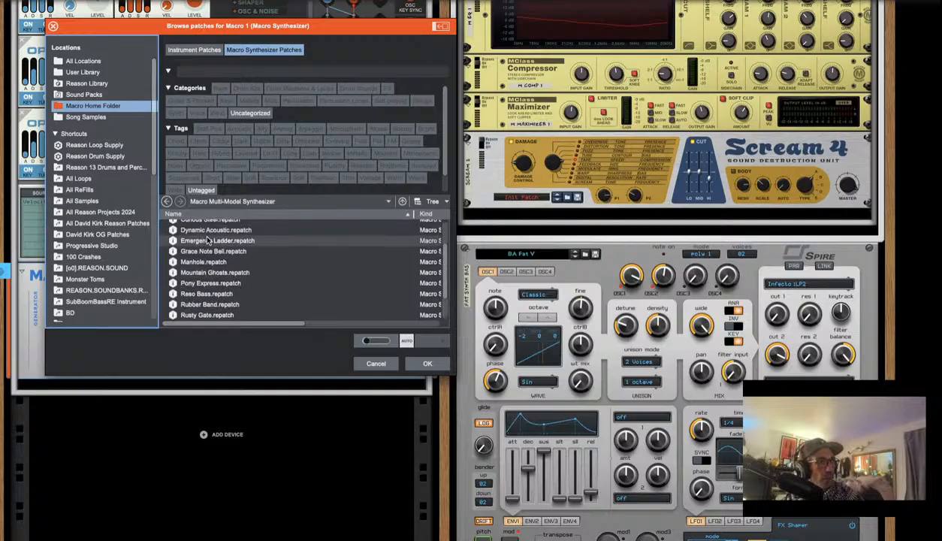
scroll(208, 239, up, 2)
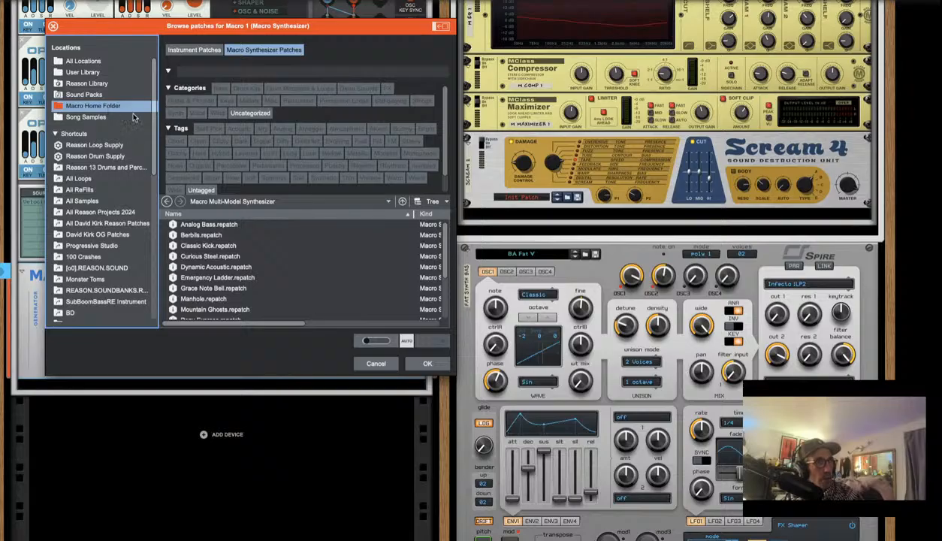
scroll(228, 156, down, 1)
scroll(249, 266, down, 3)
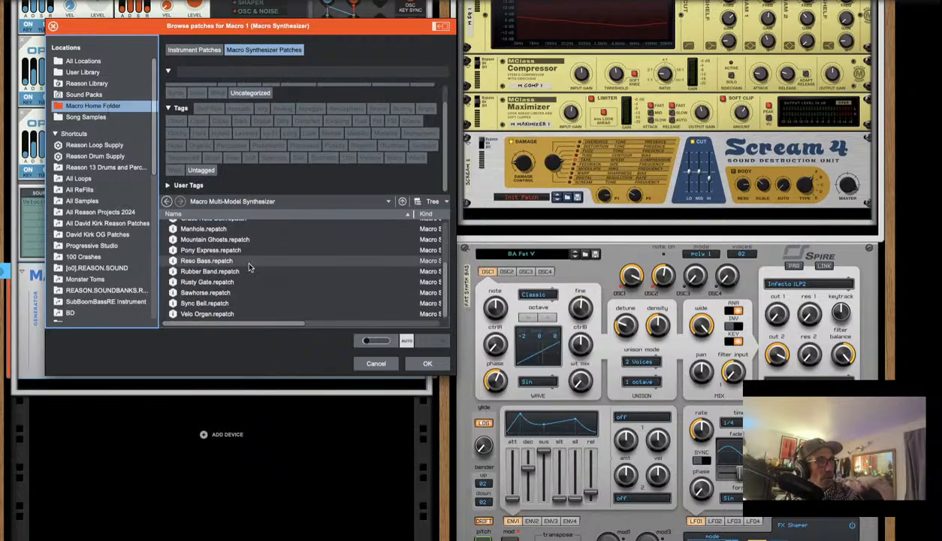
scroll(249, 266, up, 3)
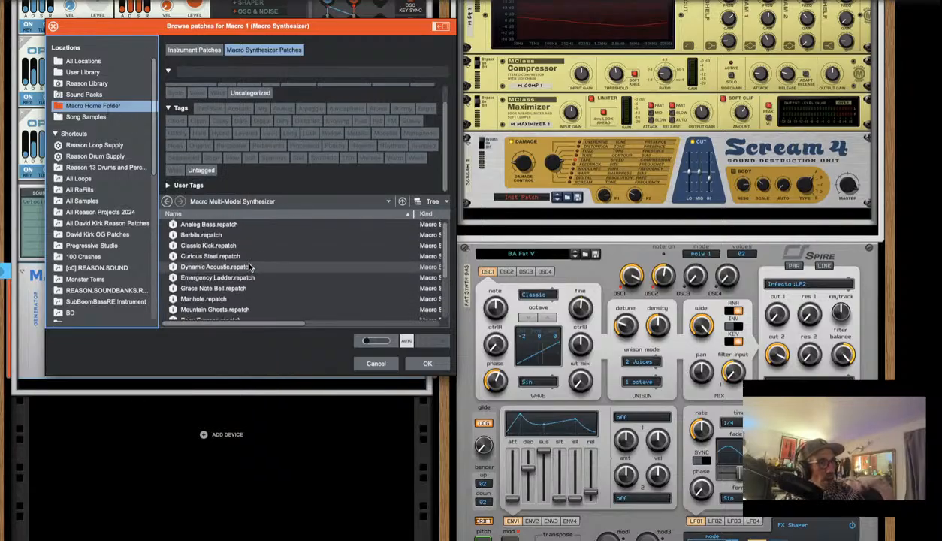
scroll(250, 267, down, 3)
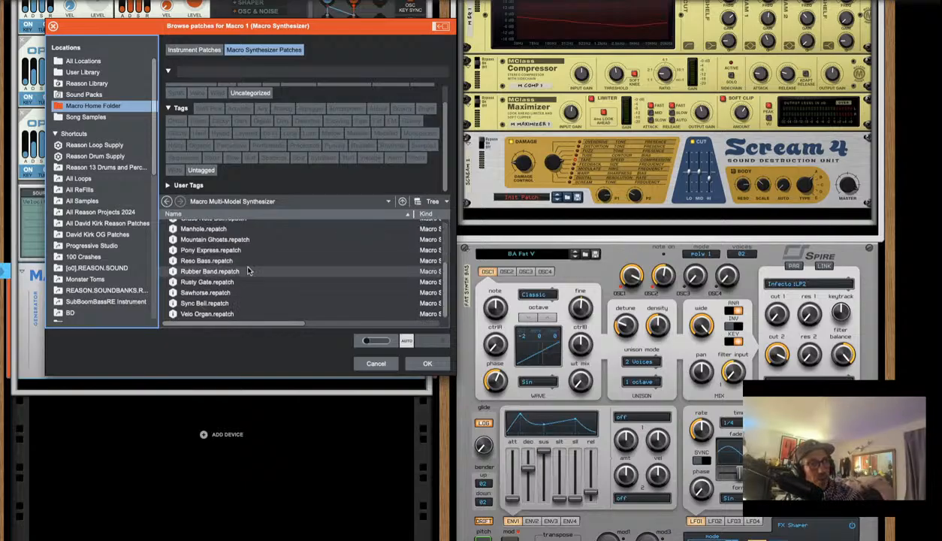
scroll(249, 270, up, 1)
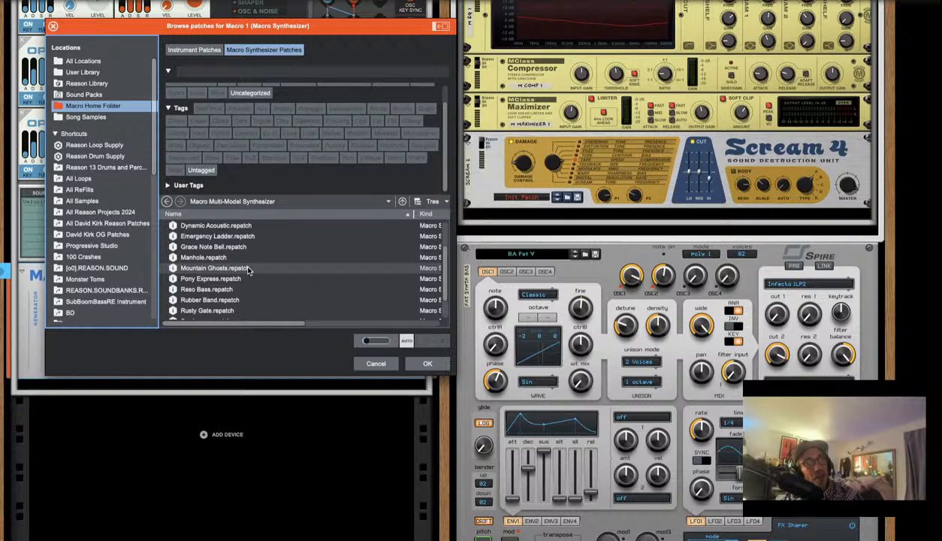
click(248, 269)
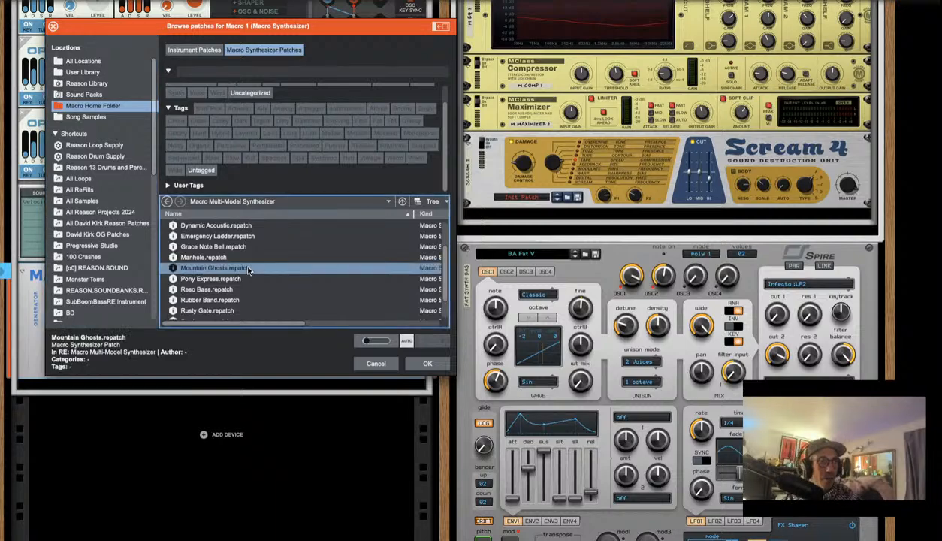
click(428, 367)
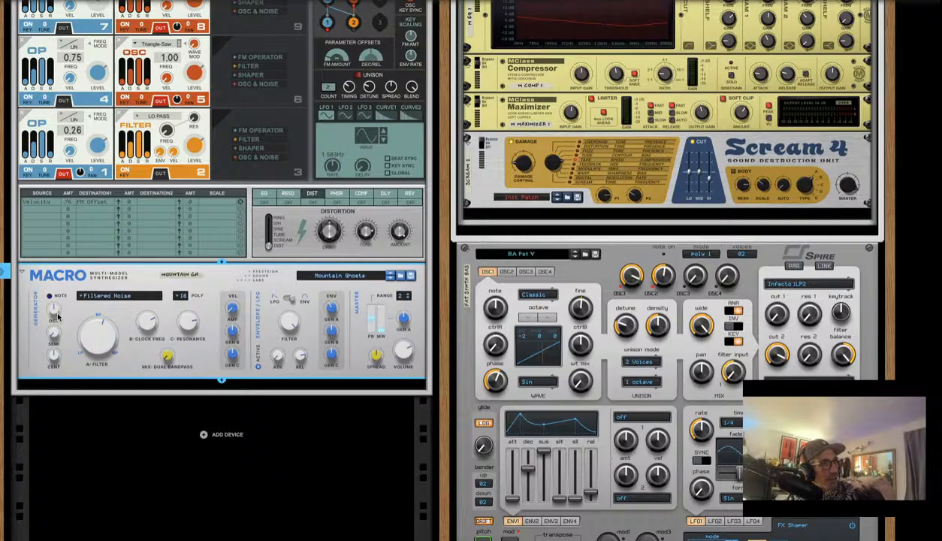
Audition Mountain Ghosts by bending the Macro's pitch down and then up
mouse_move(56, 314)
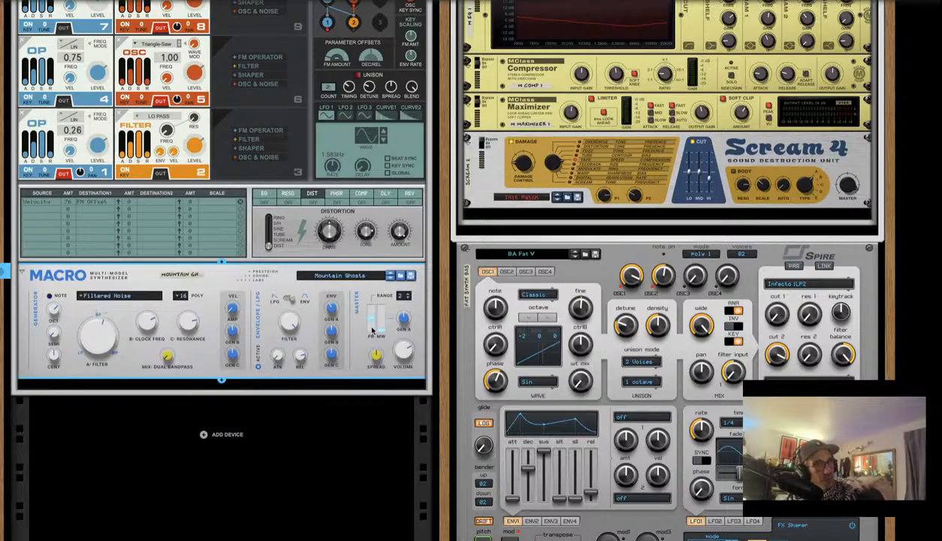
drag(371, 323, 374, 327)
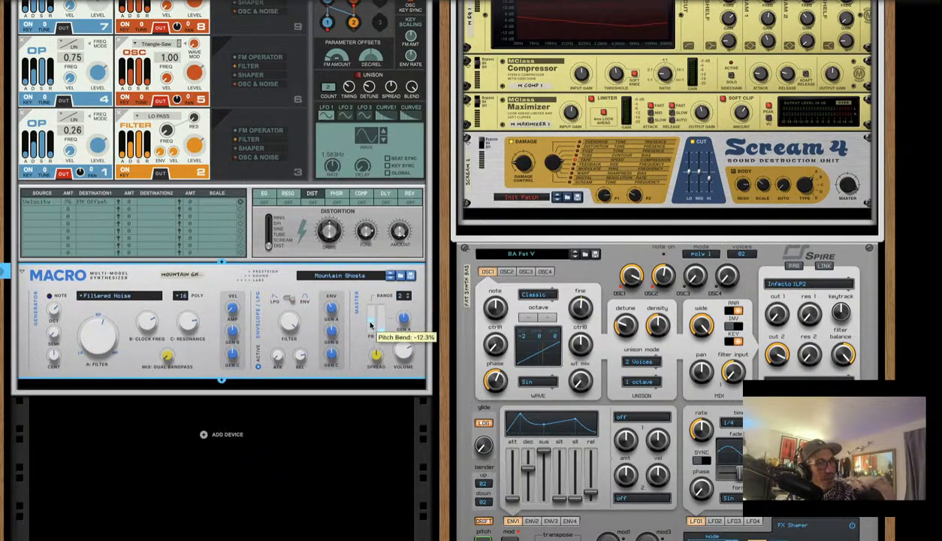
drag(370, 323, 372, 312)
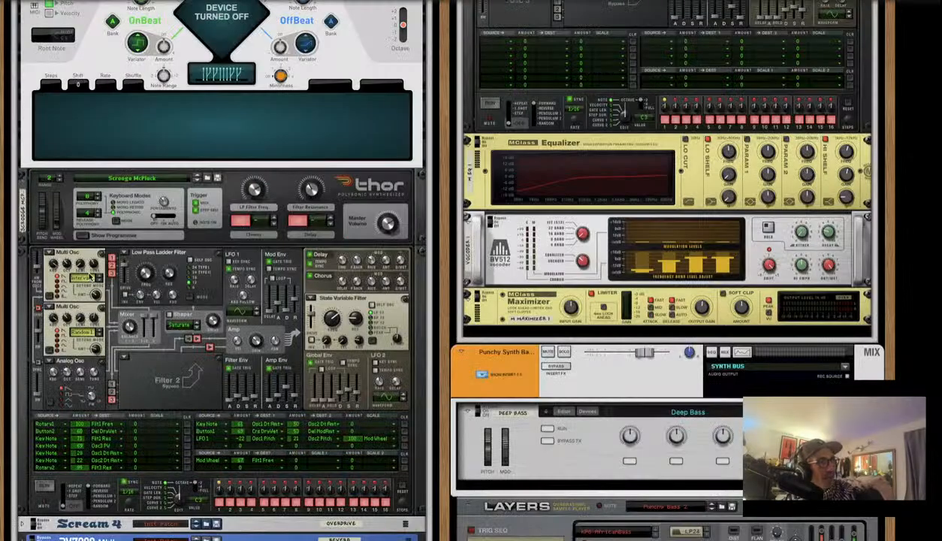
scroll(91, 277, down, 10)
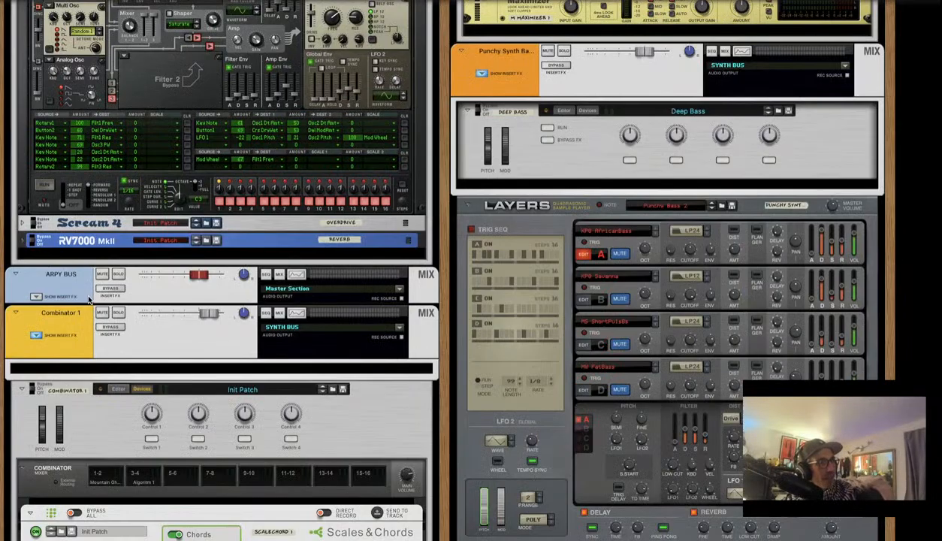
scroll(88, 299, down, 7)
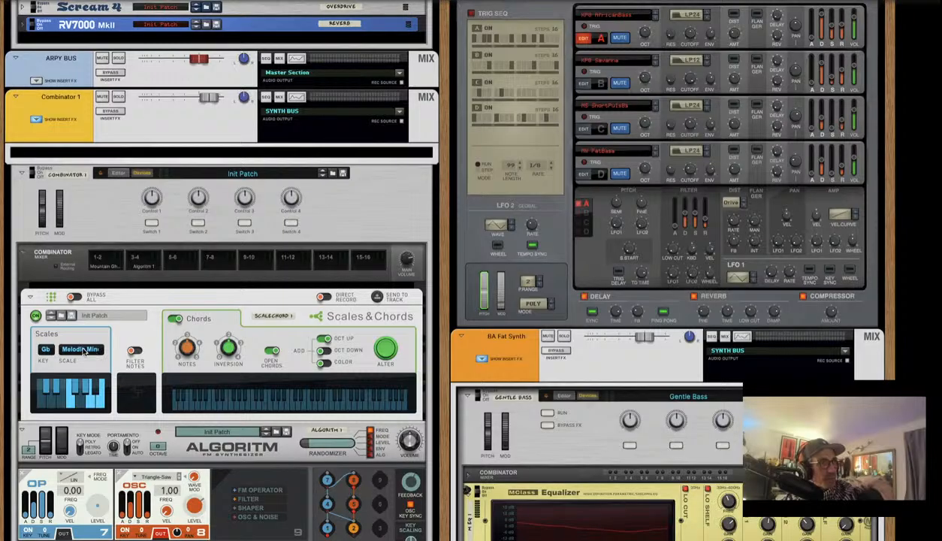
scroll(89, 298, down, 5)
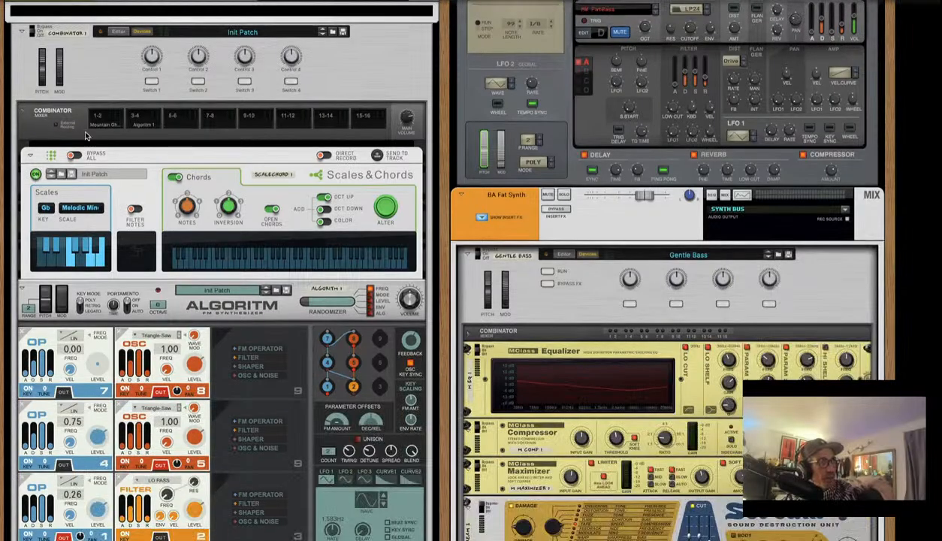
click(73, 155)
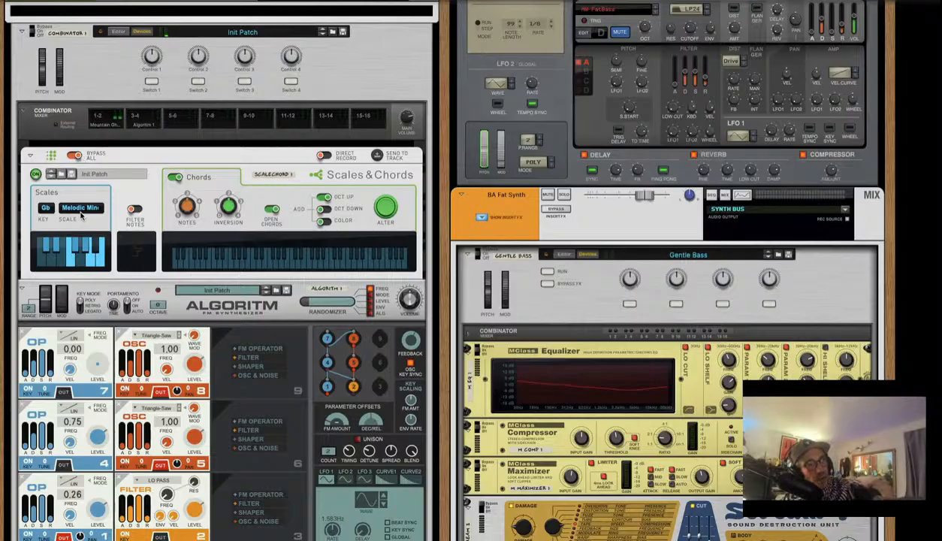
scroll(229, 176, down, 10)
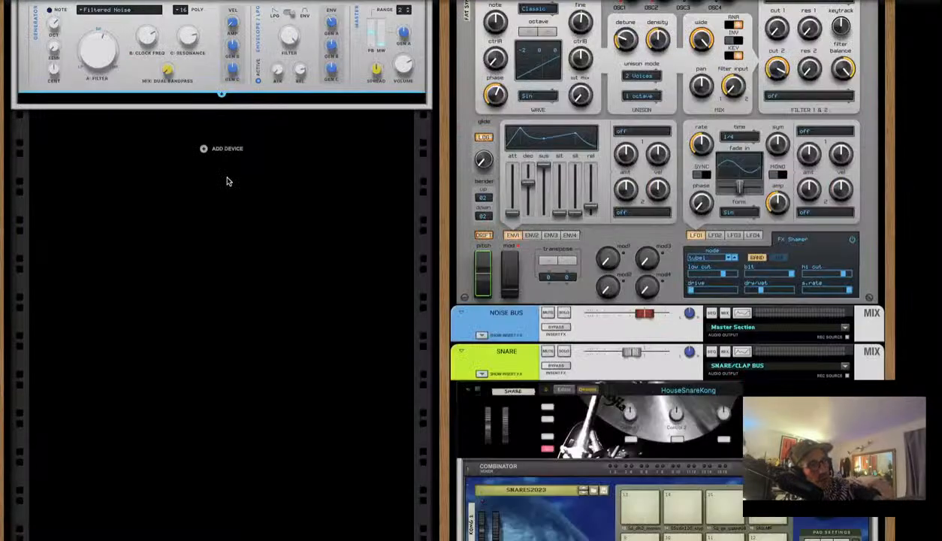
scroll(229, 180, up, 8)
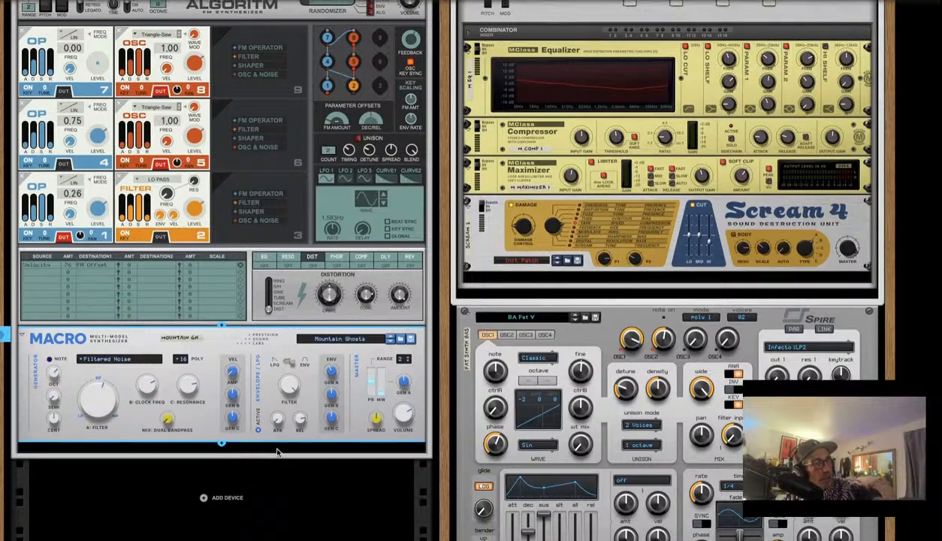
scroll(276, 451, up, 3)
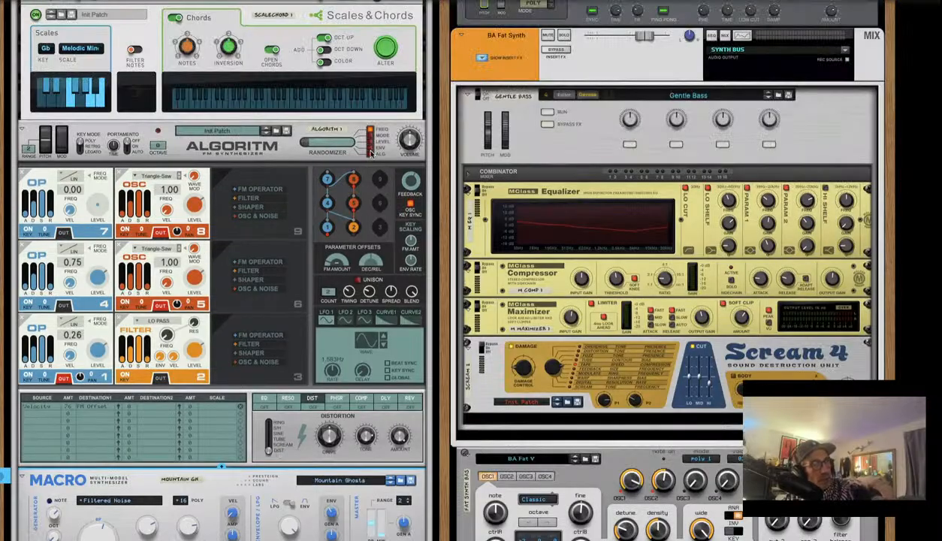
click(411, 137)
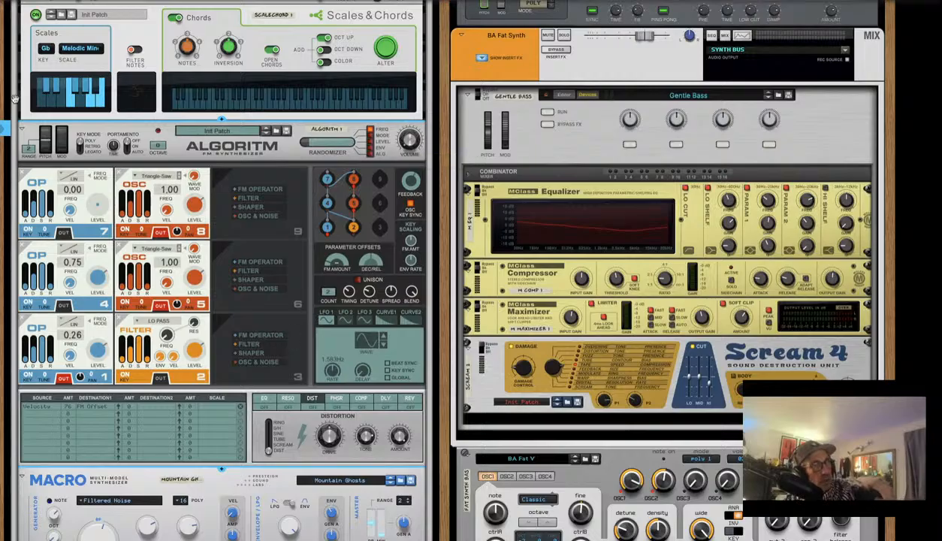
scroll(192, 227, down, 10)
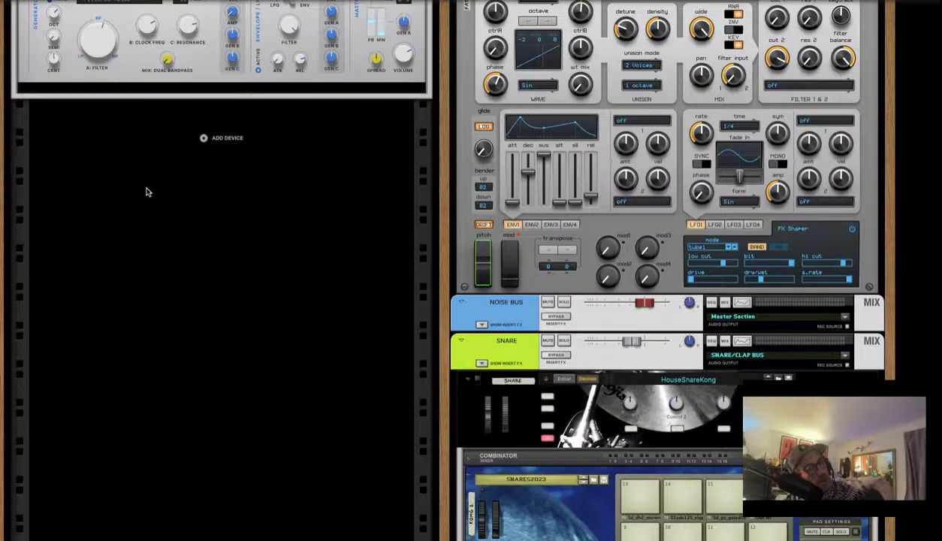
scroll(216, 220, up, 3)
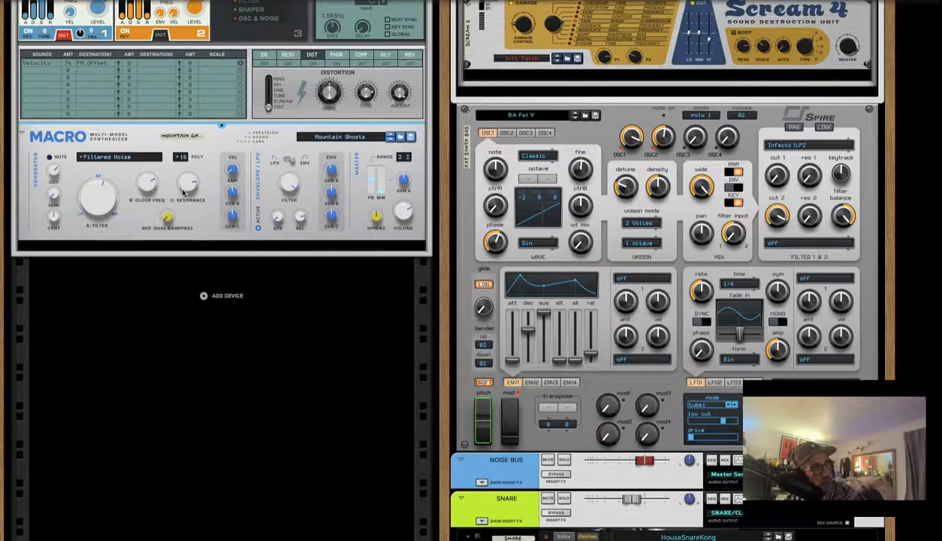
Flip the rack between front and back panels to inspect the cabling
mouse_move(188, 193)
key(Tab)
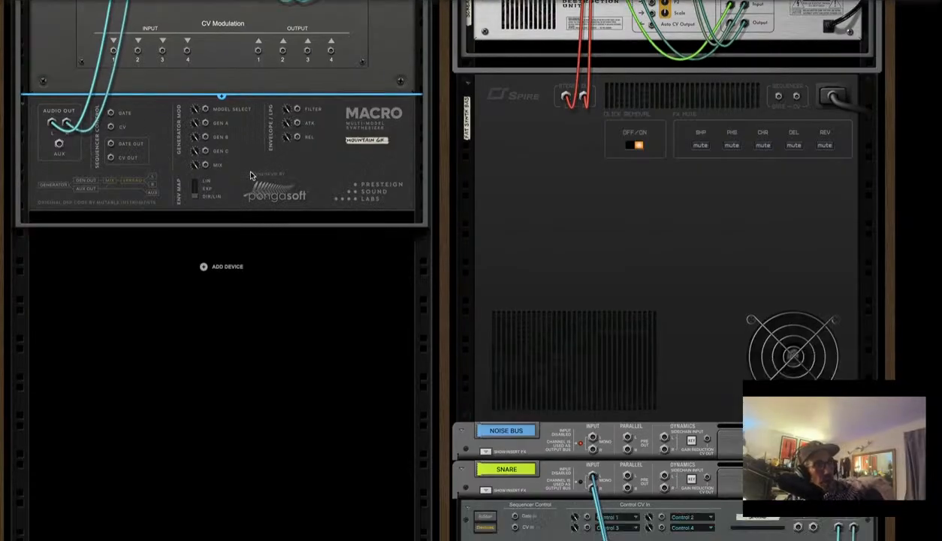
scroll(249, 169, up, 3)
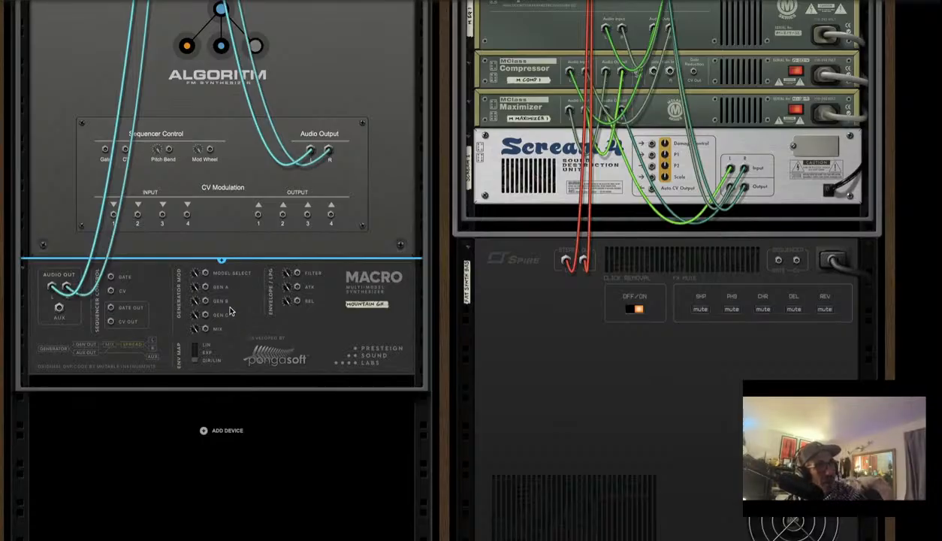
key(Tab)
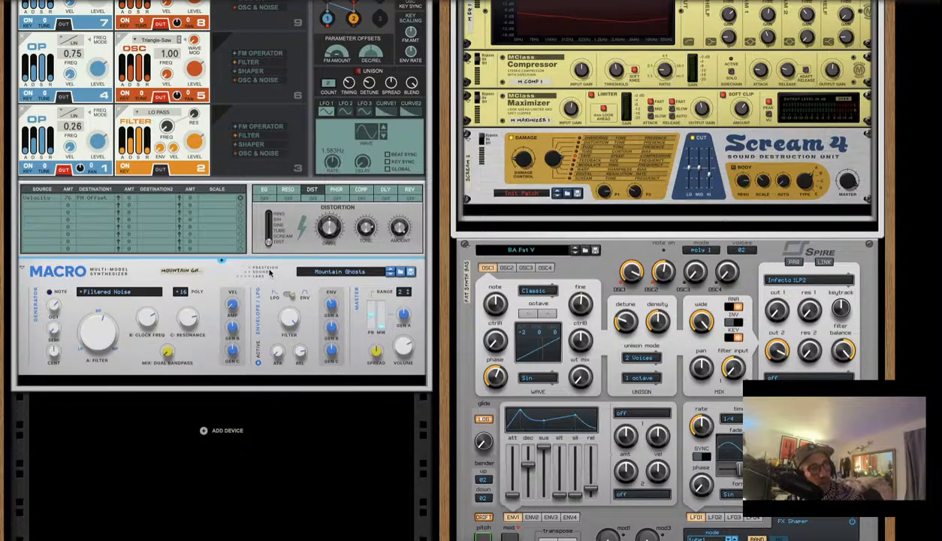
key(Tab)
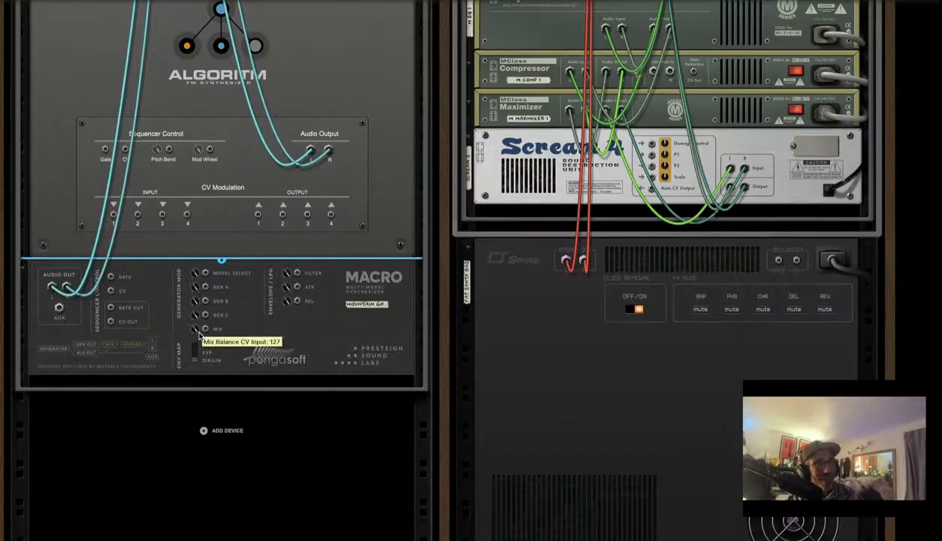
scroll(201, 221, down, 3)
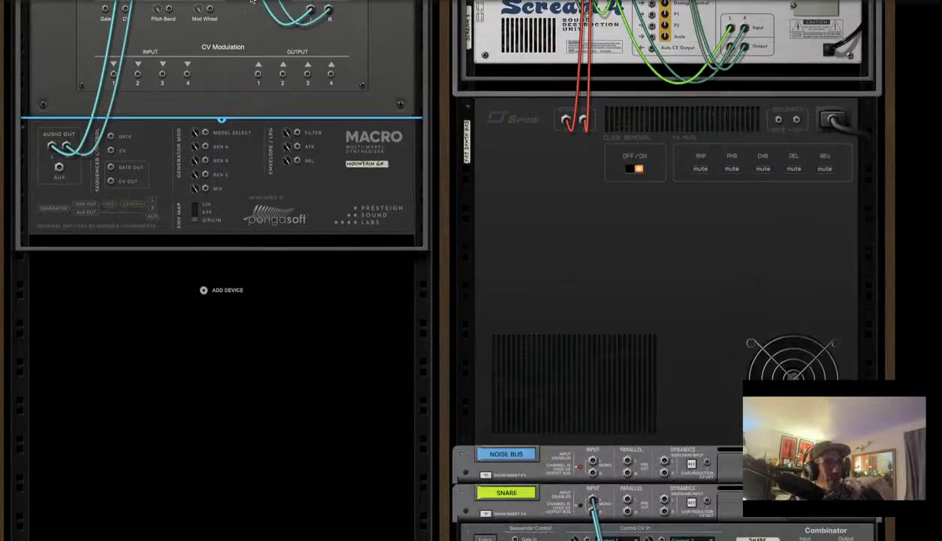
Select the Combinator, return to the front panels, and open the instrument browser
click(81, 205)
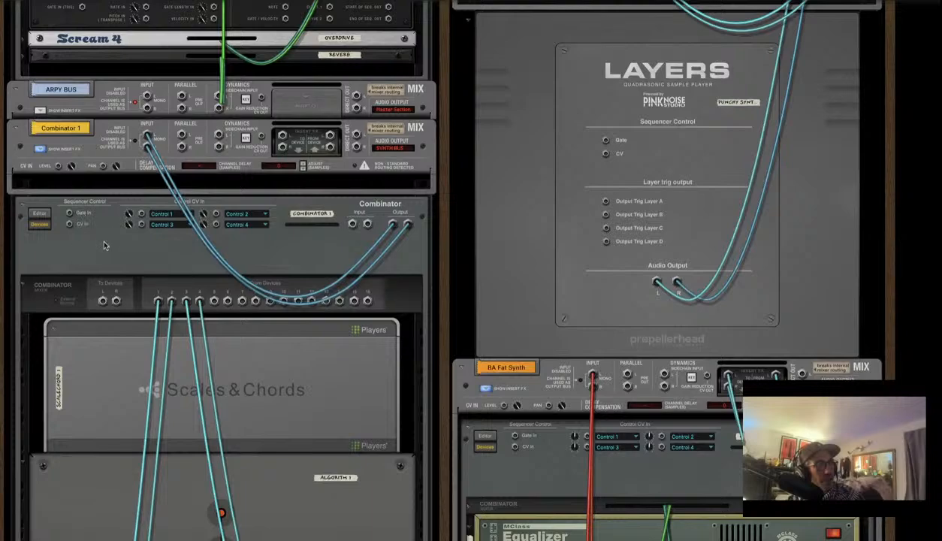
scroll(104, 232, down, 3)
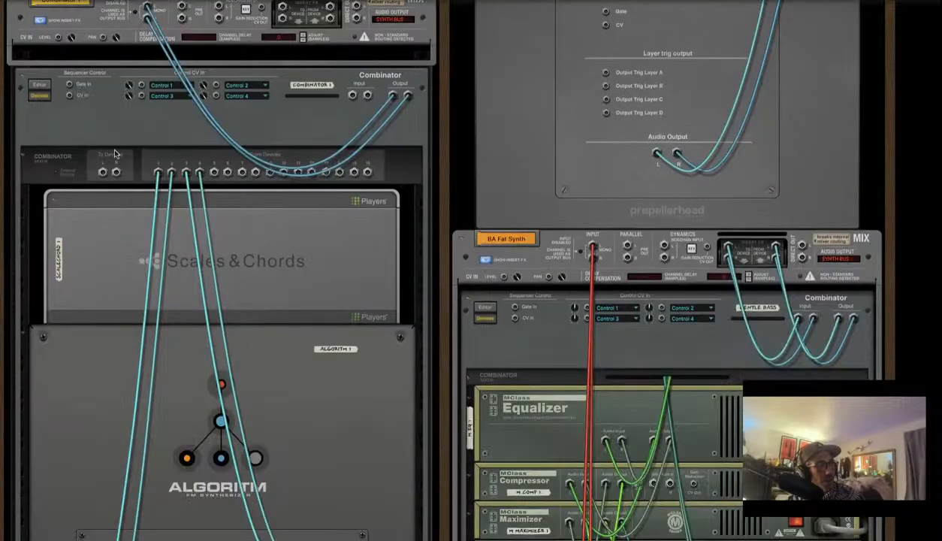
click(63, 156)
key(Tab)
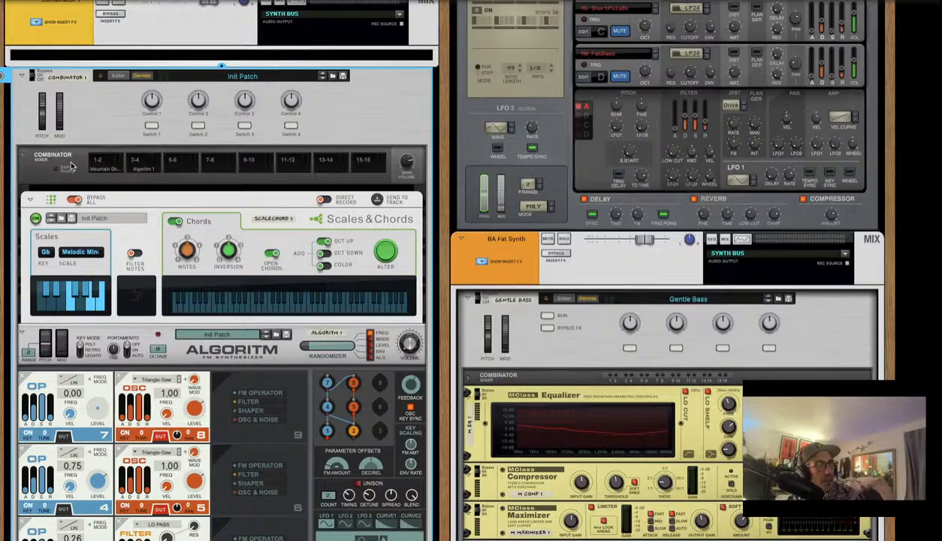
right_click(71, 166)
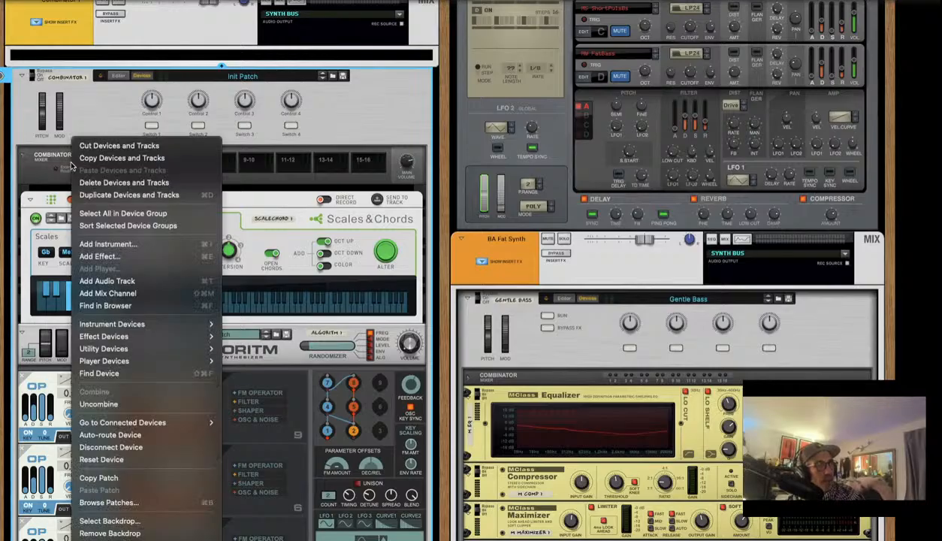
click(49, 158)
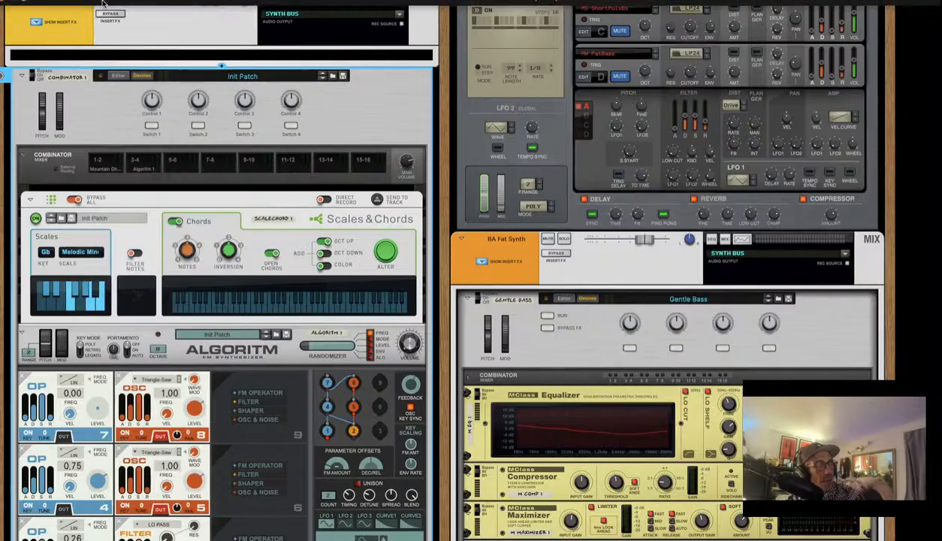
key(F3)
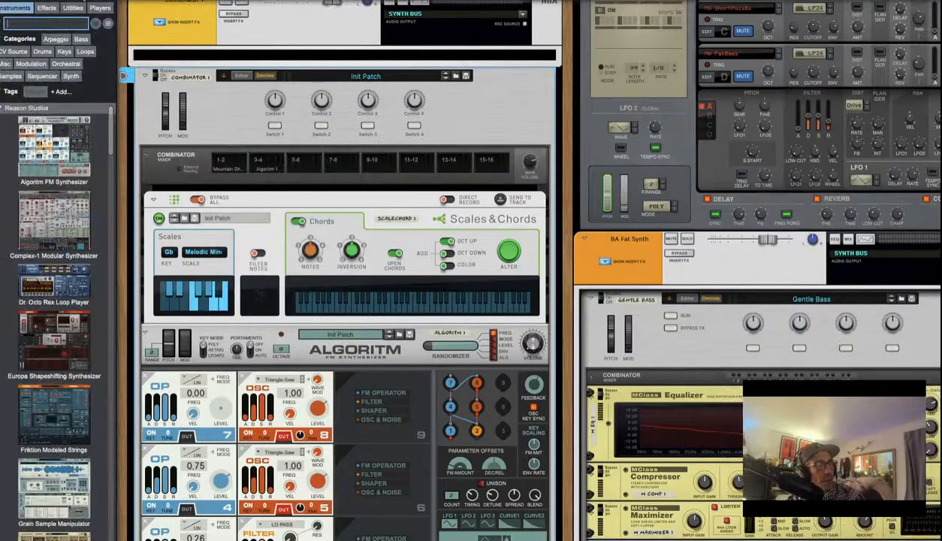
scroll(5, 405, down, 5)
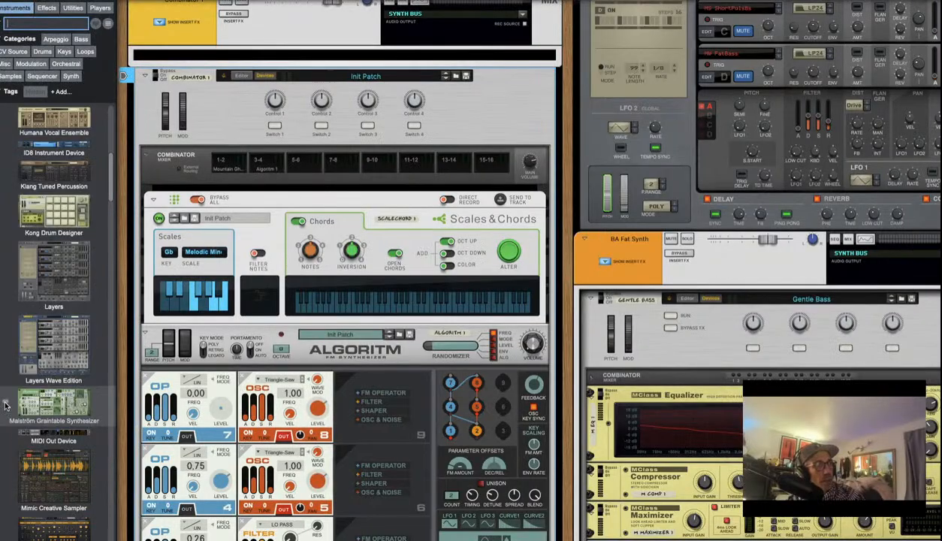
scroll(27, 364, down, 3)
scroll(27, 364, up, 6)
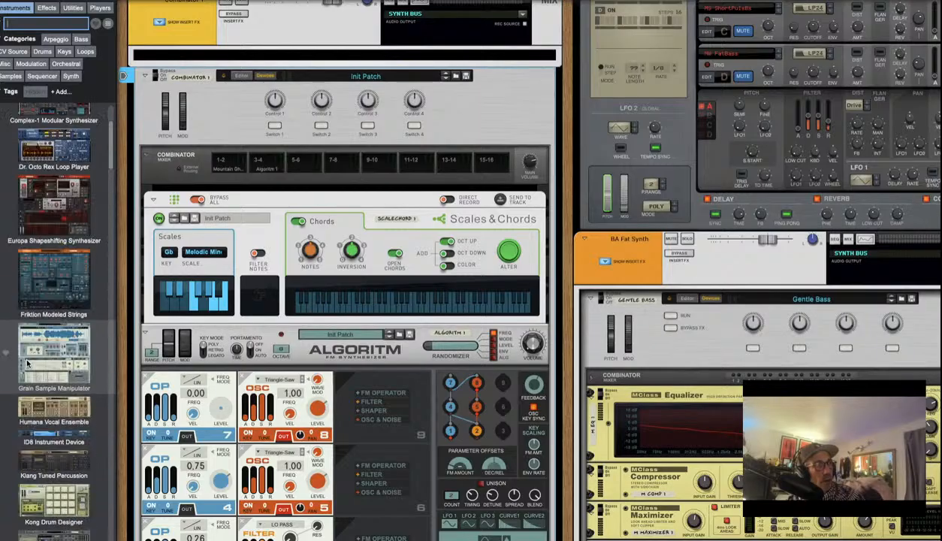
scroll(27, 364, down, 5)
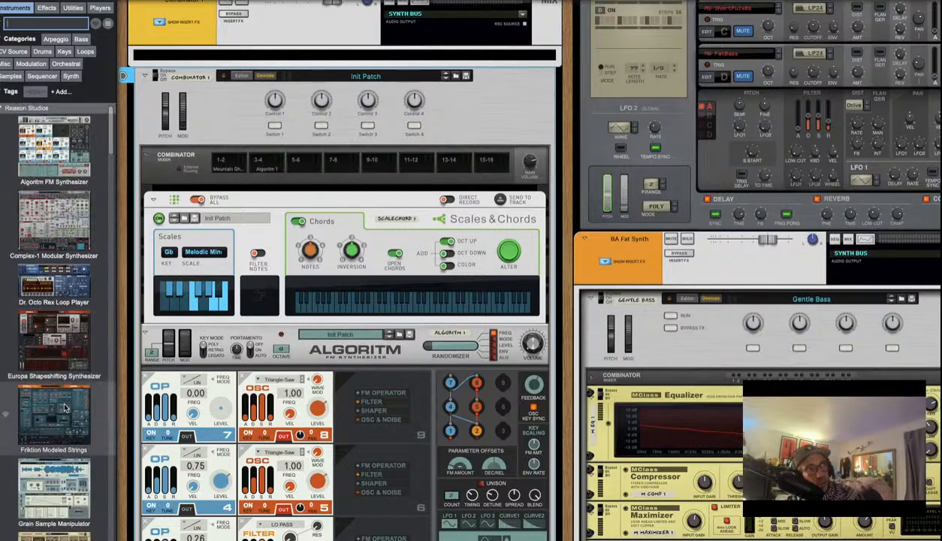
scroll(64, 406, down, 3)
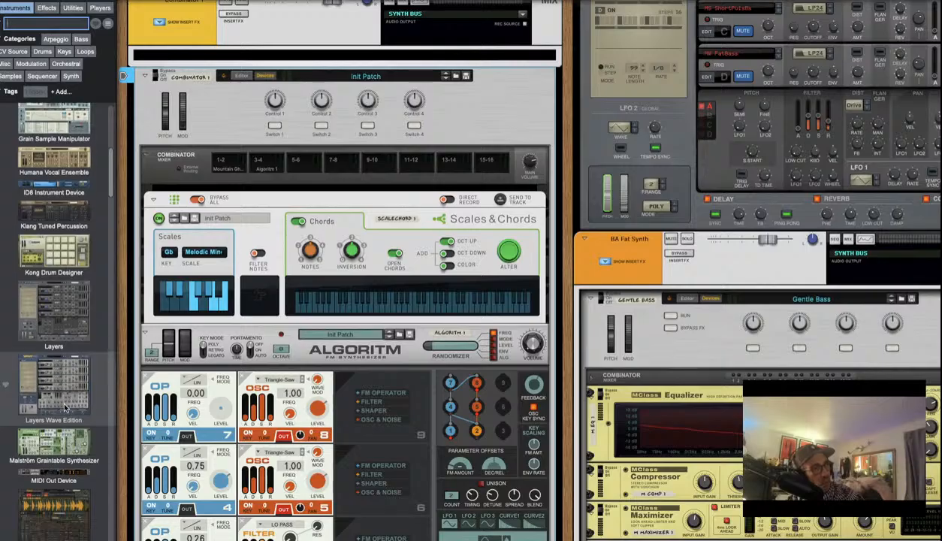
scroll(65, 407, down, 2)
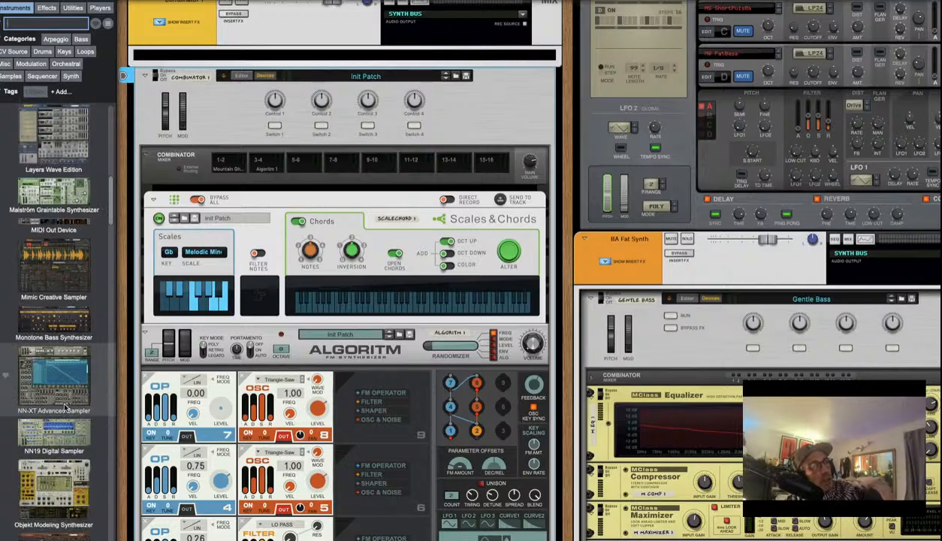
scroll(64, 406, down, 3)
scroll(64, 406, down, 3)
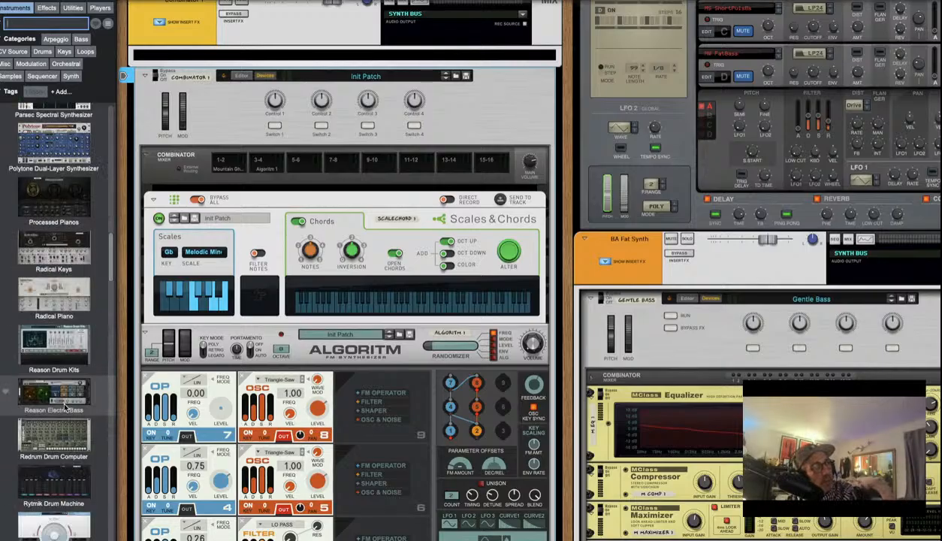
scroll(64, 407, down, 2)
scroll(65, 407, down, 3)
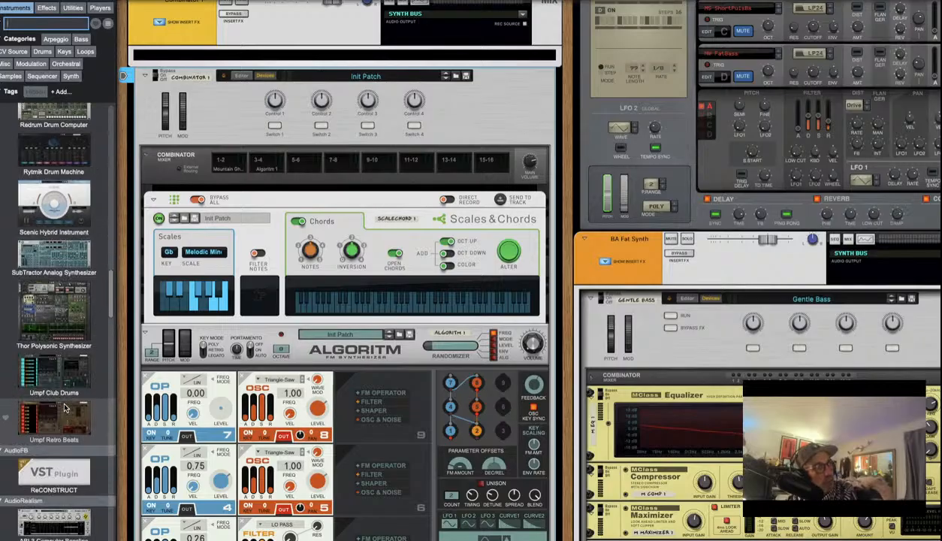
scroll(64, 407, down, 4)
scroll(65, 407, up, 4)
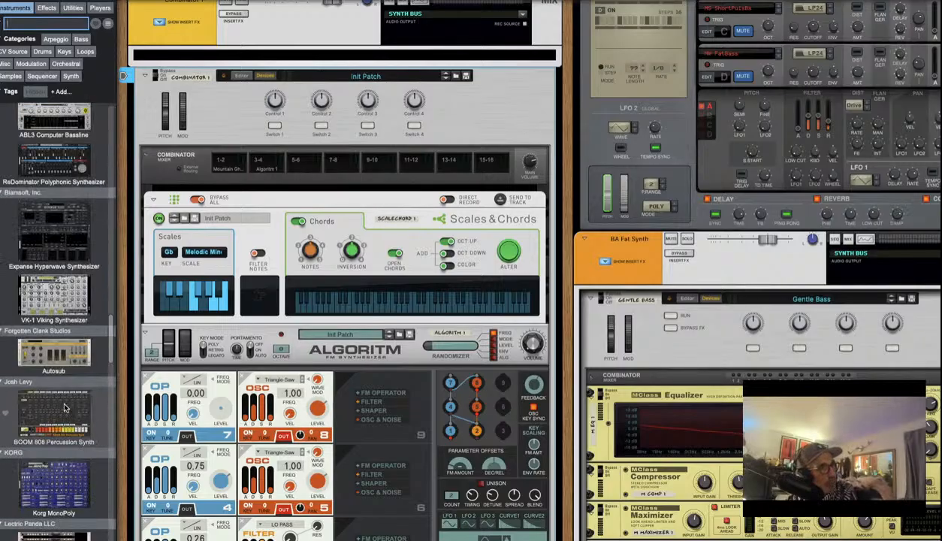
scroll(67, 340, down, 3)
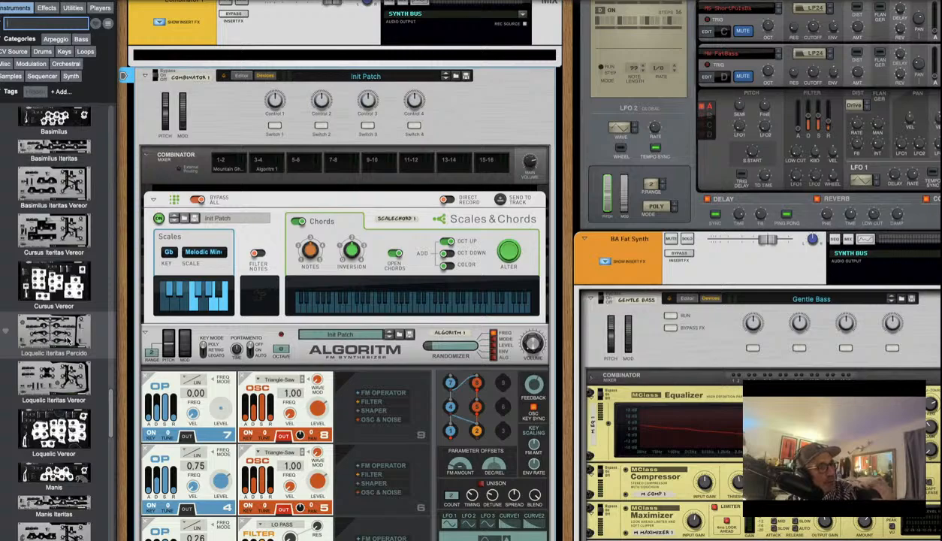
scroll(67, 340, down, 3)
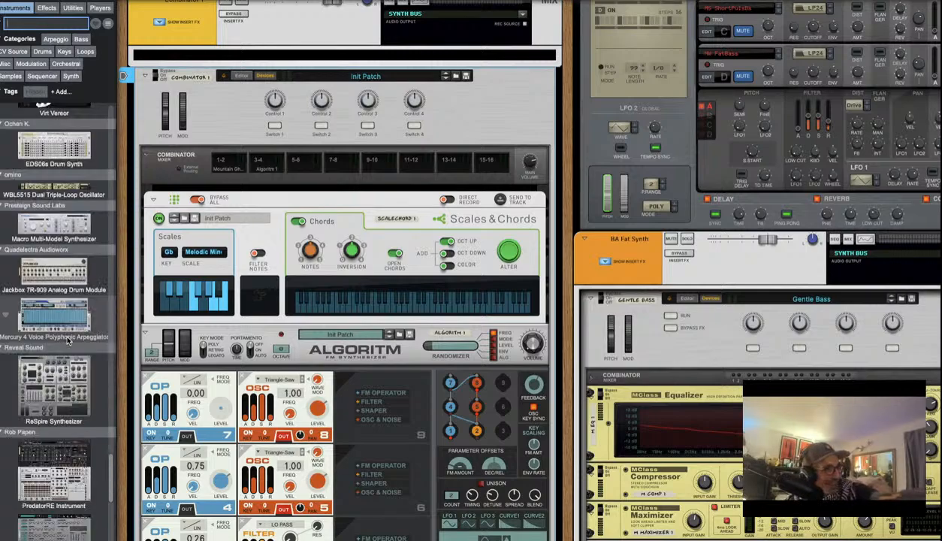
scroll(64, 340, down, 5)
scroll(58, 340, up, 4)
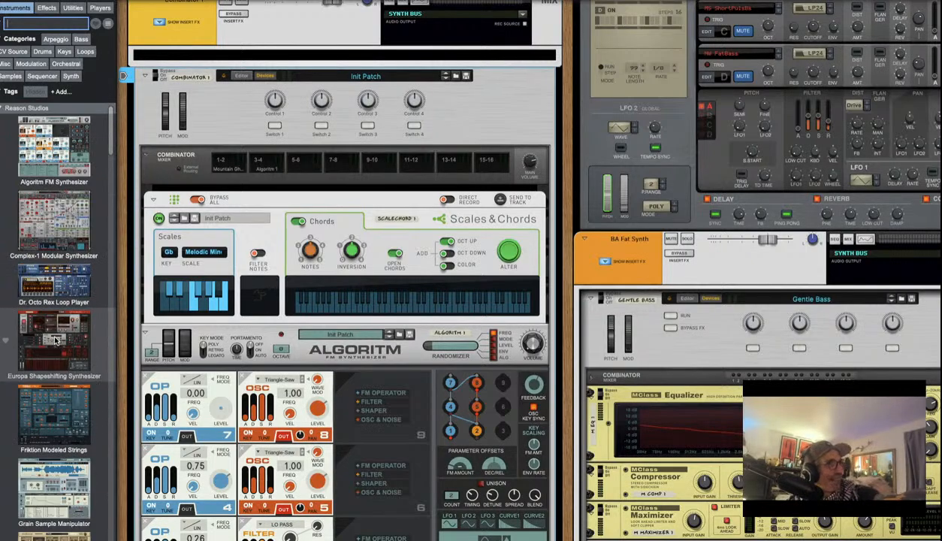
scroll(50, 345, down, 2)
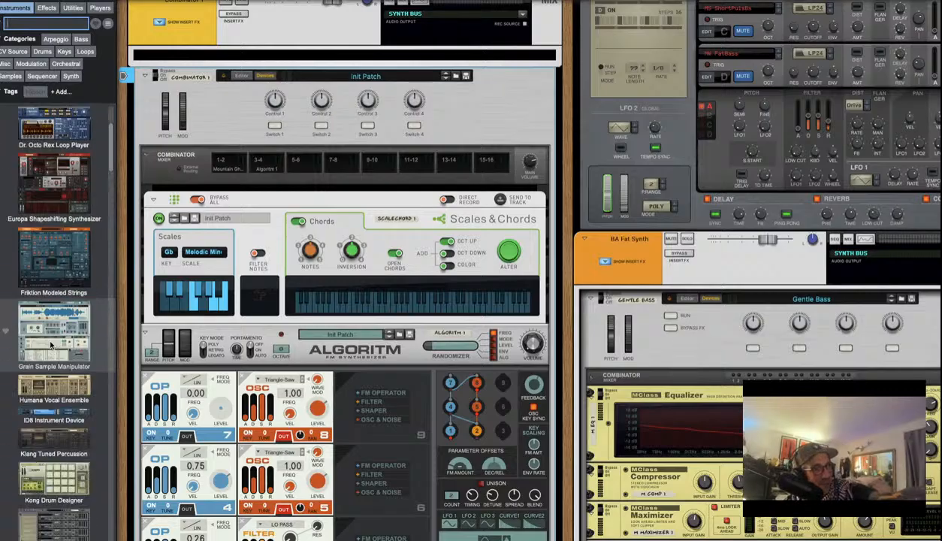
scroll(50, 345, down, 3)
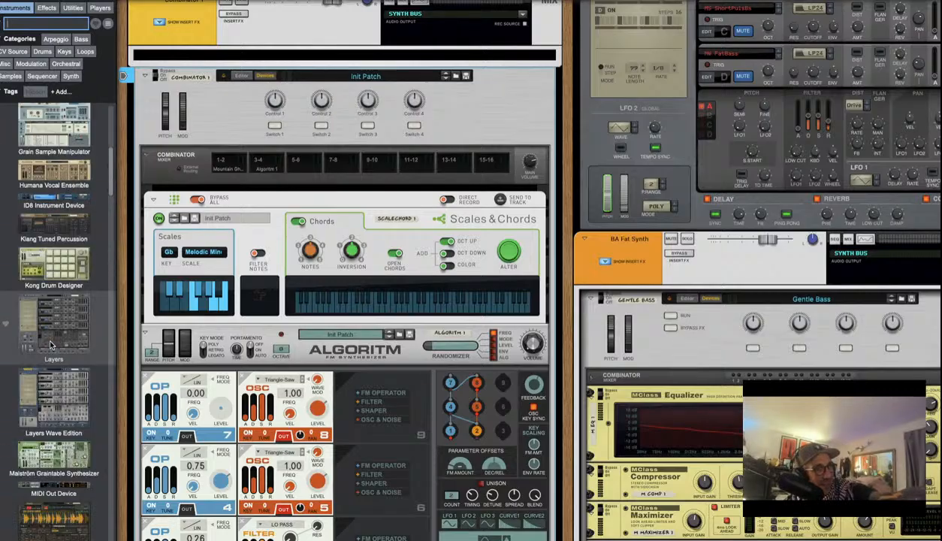
scroll(50, 345, down, 2)
scroll(50, 344, down, 5)
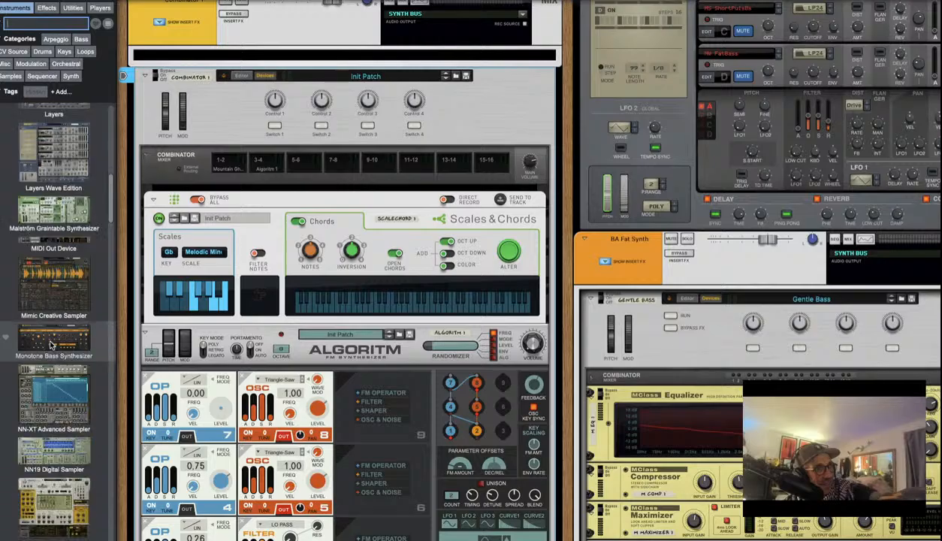
scroll(50, 345, down, 3)
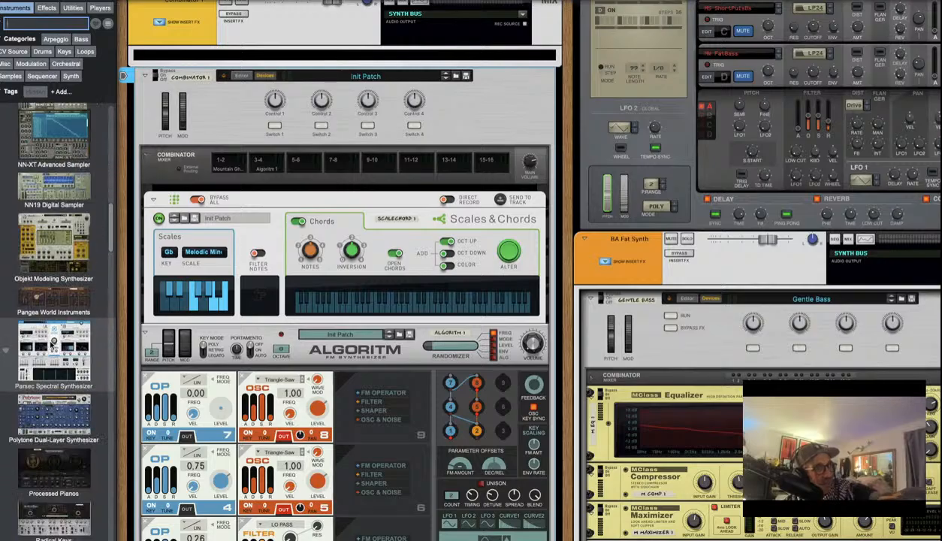
scroll(50, 344, down, 5)
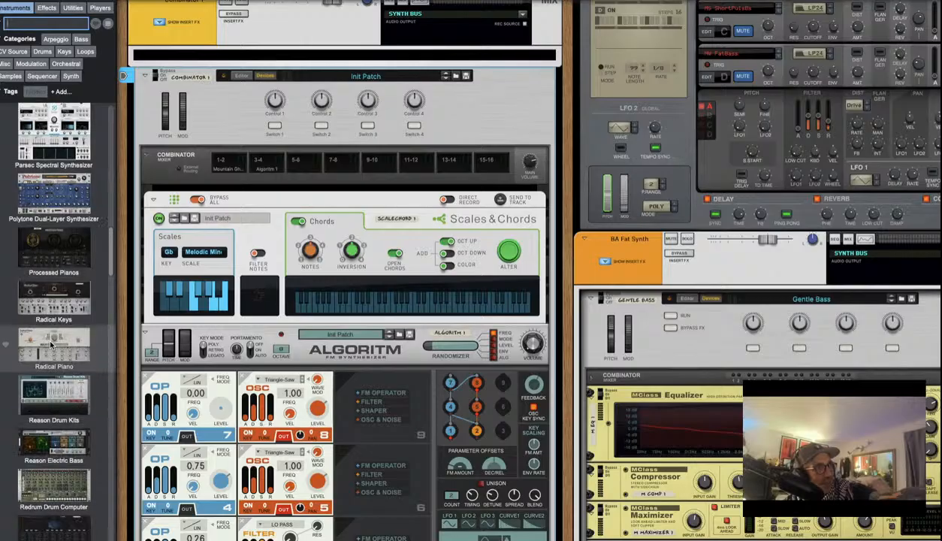
scroll(50, 343, down, 6)
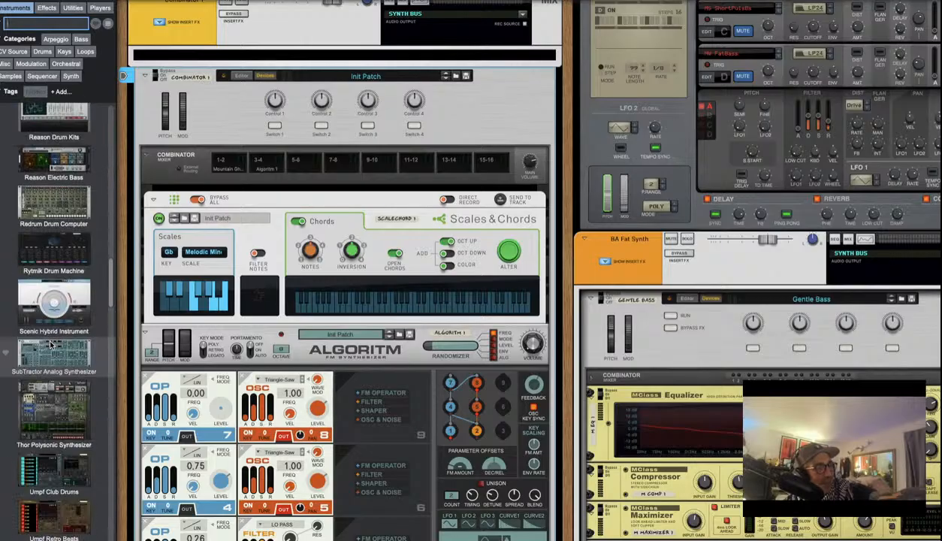
Drag the Thor Polysonic Synthesizer from the Instruments browser into the rack below Arpy Bus
click(43, 427)
drag(44, 427, 270, 173)
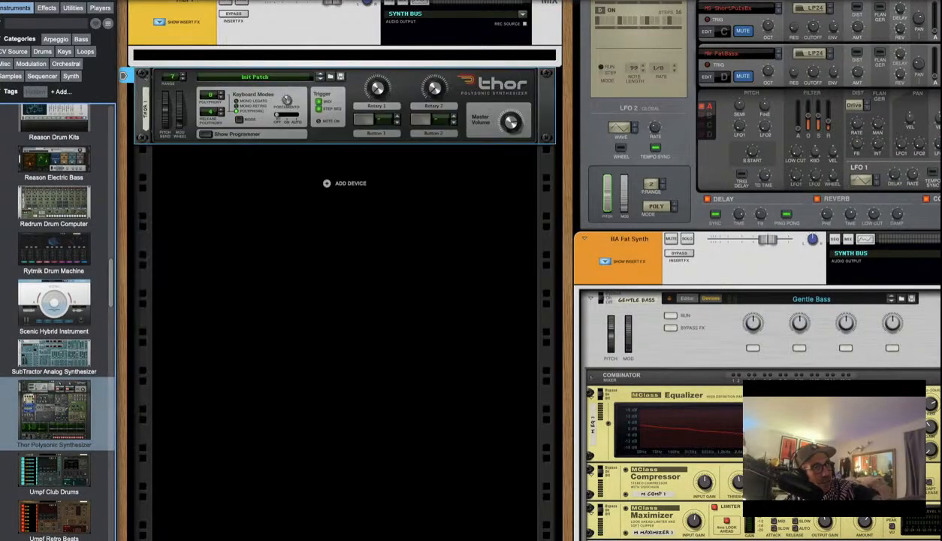
scroll(54, 391, up, 6)
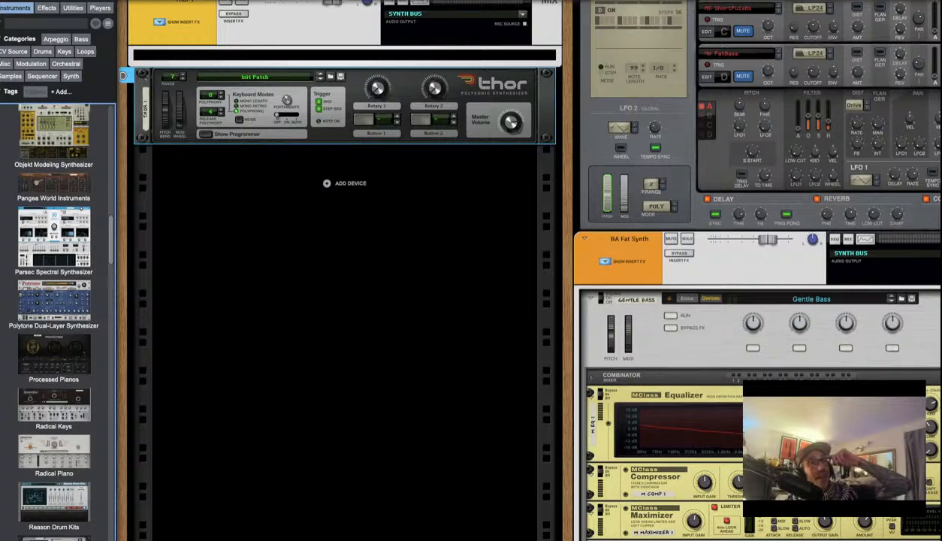
scroll(305, 469, up, 5)
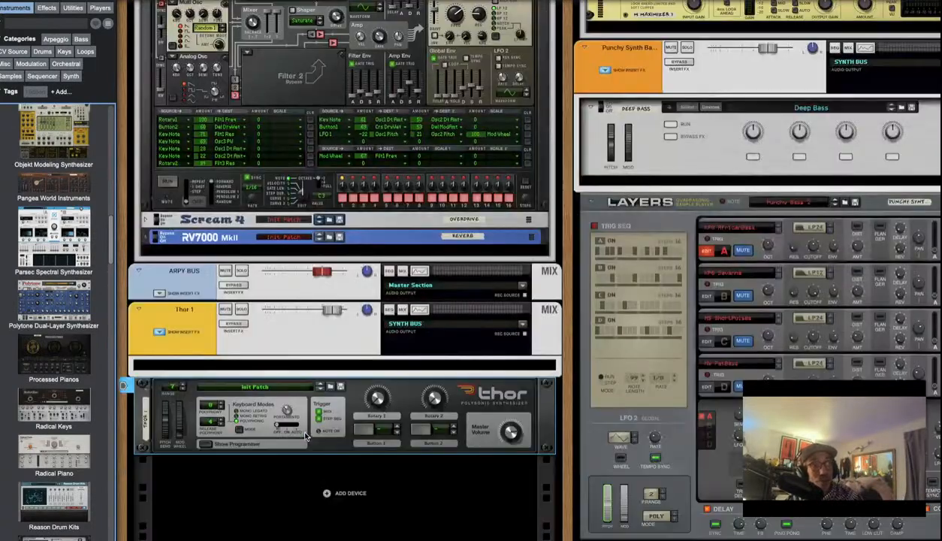
Check on the rear that Thor's new mix channel feeds SYNTH BUS, then return to the front
key(Tab)
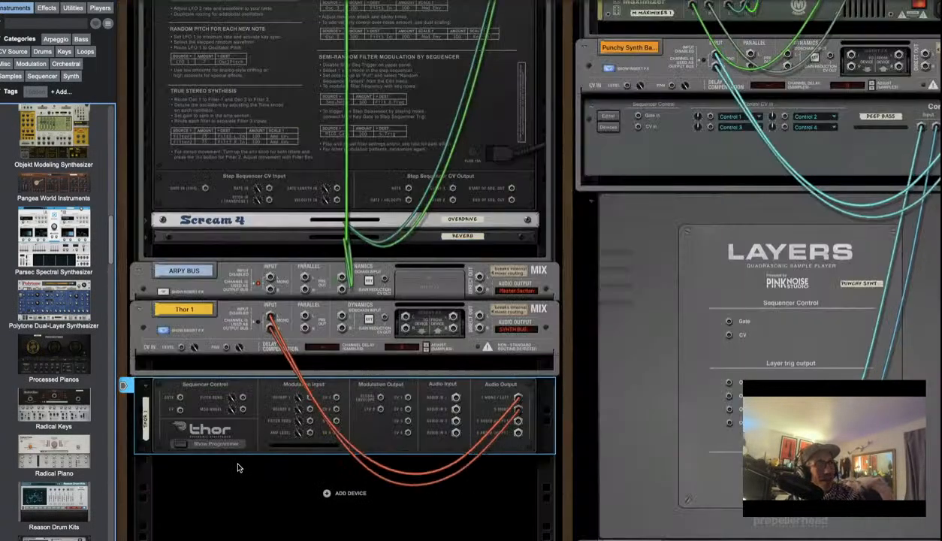
click(278, 315)
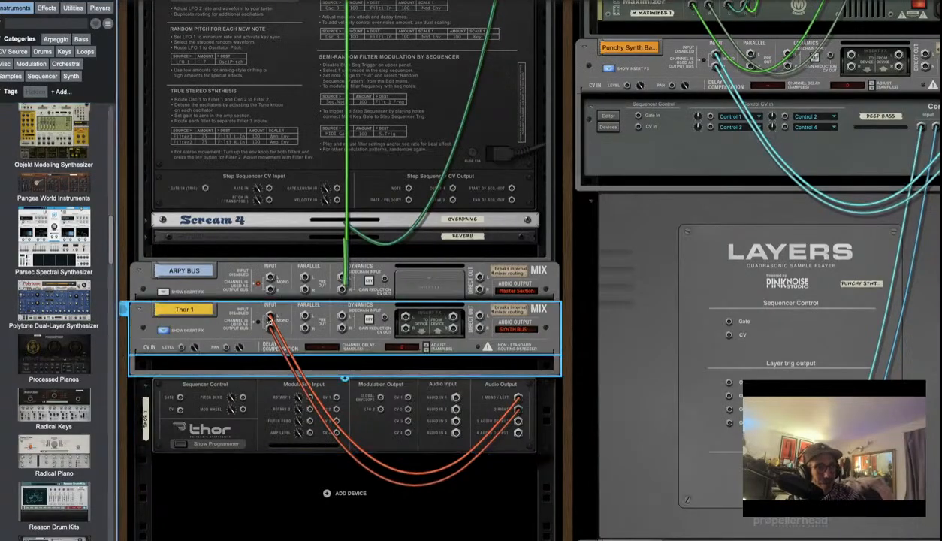
key(Tab)
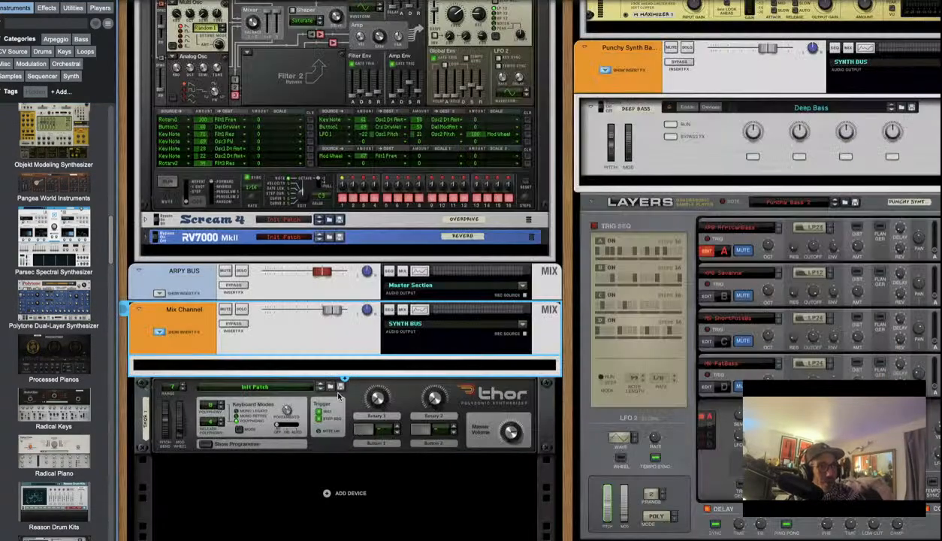
mouse_move(332, 387)
mouse_down()
mouse_move(349, 294)
mouse_move(355, 22)
mouse_move(377, 345)
mouse_up()
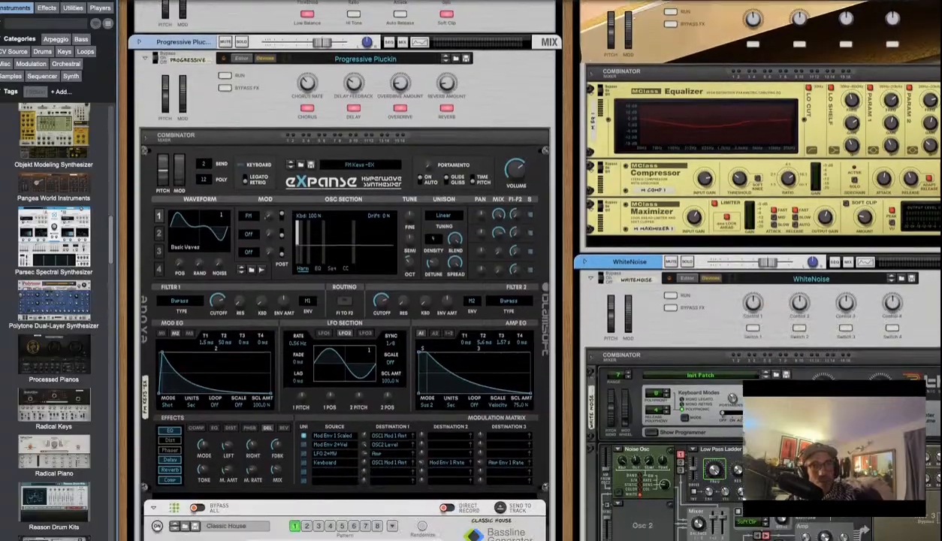
drag(377, 537, 377, 537)
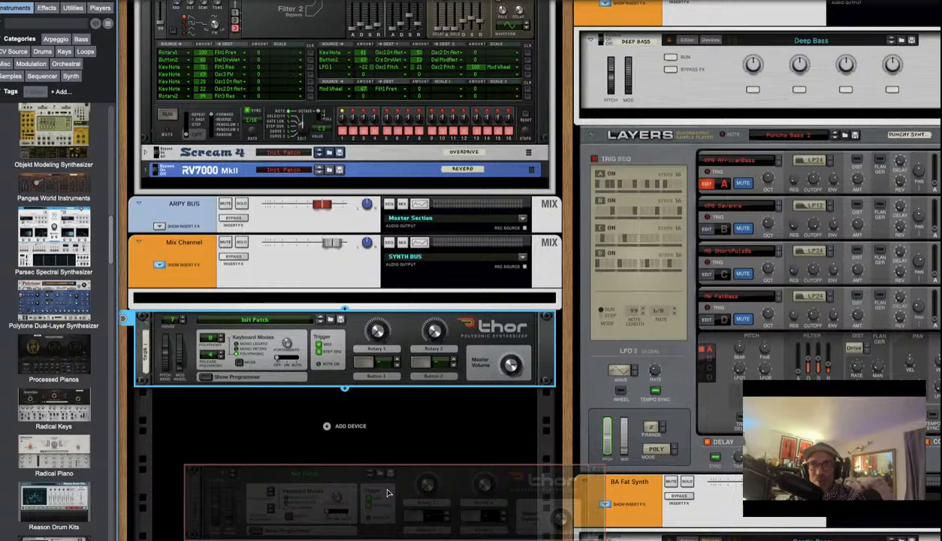
drag(387, 493, 360, 484)
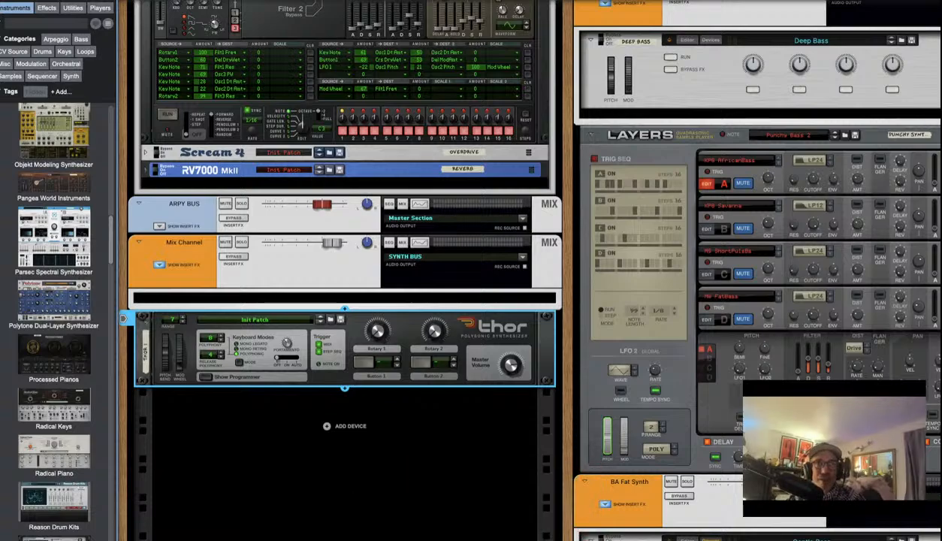
scroll(344, 270, down, 10)
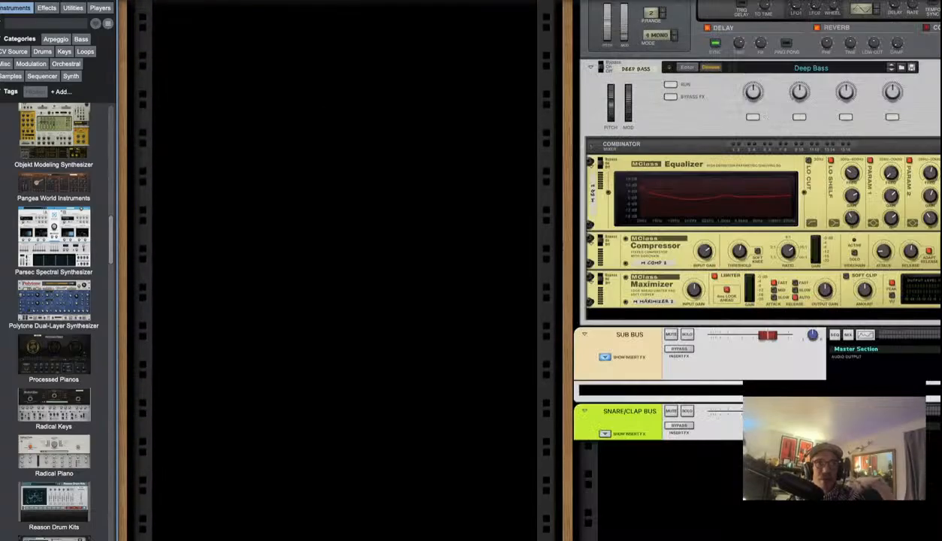
Find Thor 1 in the rack and show its rear outputs cabled into its mix channel
scroll(344, 271, up, 15)
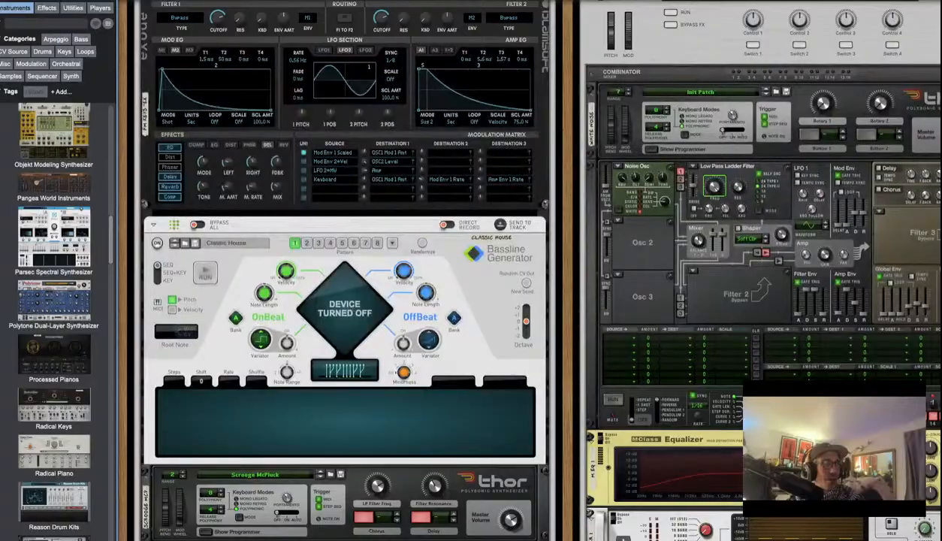
scroll(526, 270, down, 4)
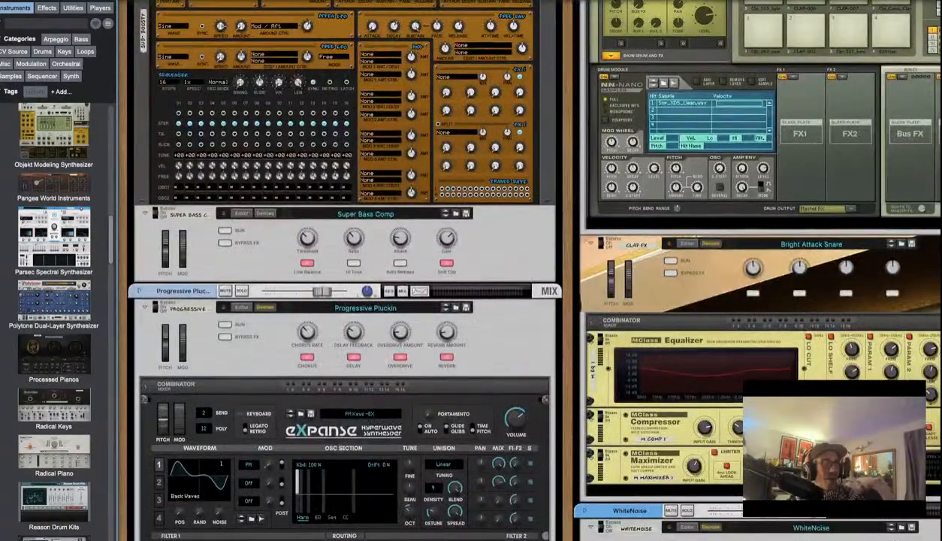
scroll(525, 270, up, 10)
scroll(526, 270, down, 2)
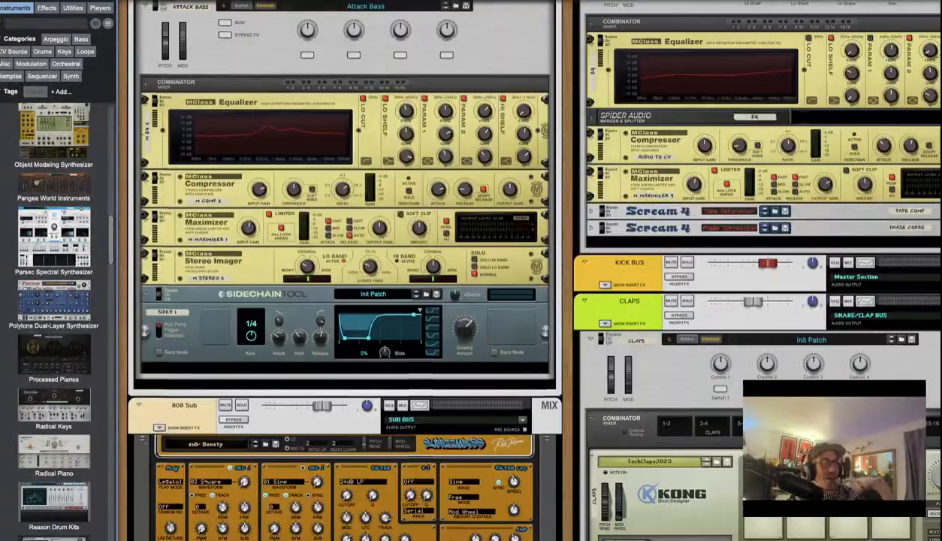
scroll(526, 270, down, 5)
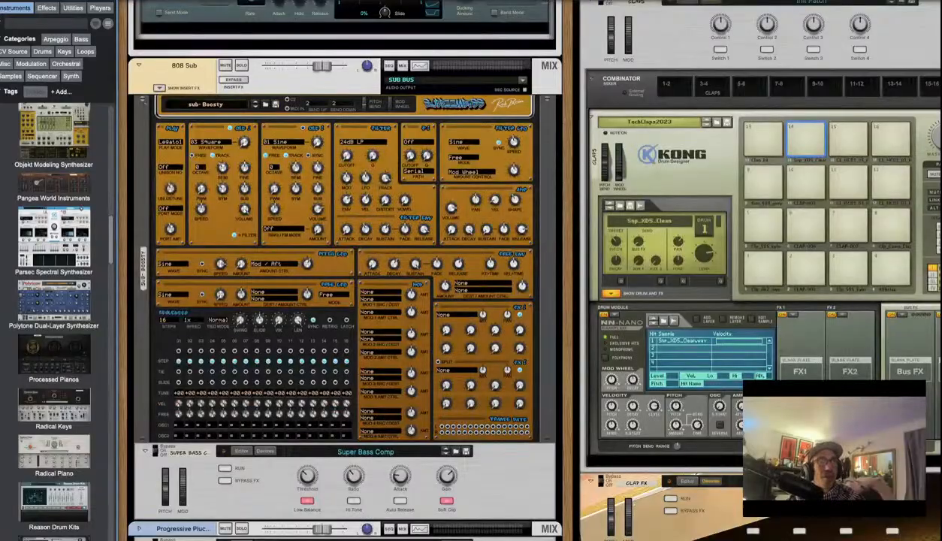
scroll(525, 270, up, 10)
scroll(930, 130, down, 15)
scroll(930, 130, up, 10)
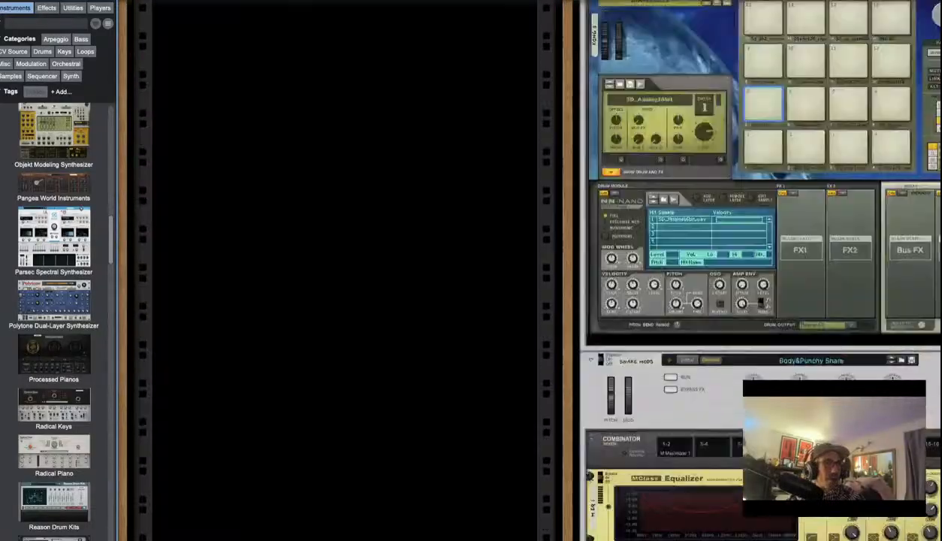
scroll(929, 130, down, 3)
scroll(931, 143, down, 10)
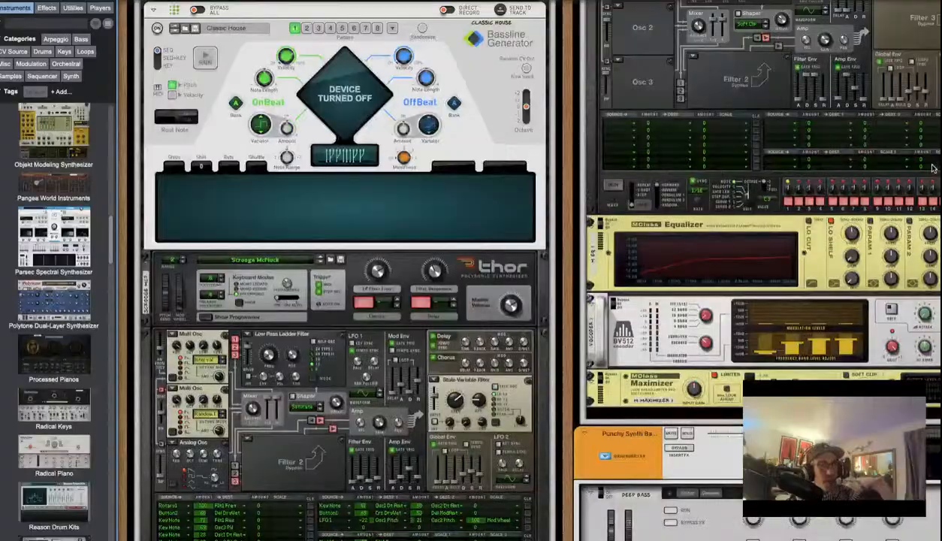
scroll(933, 160, up, 1)
key(Tab)
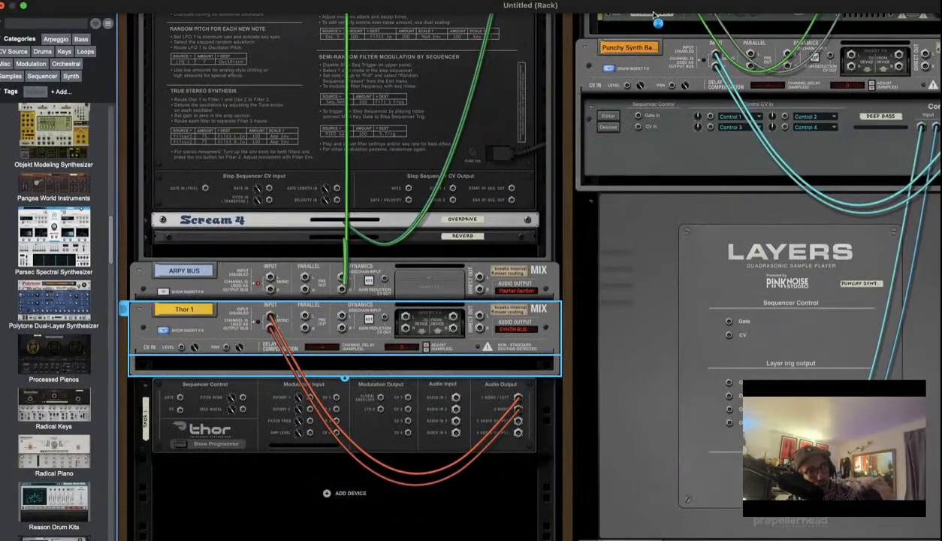
Show Combinator 1's rear panel, with Algoritm's audio outputs cabled into the combinator's inputs
key(Tab)
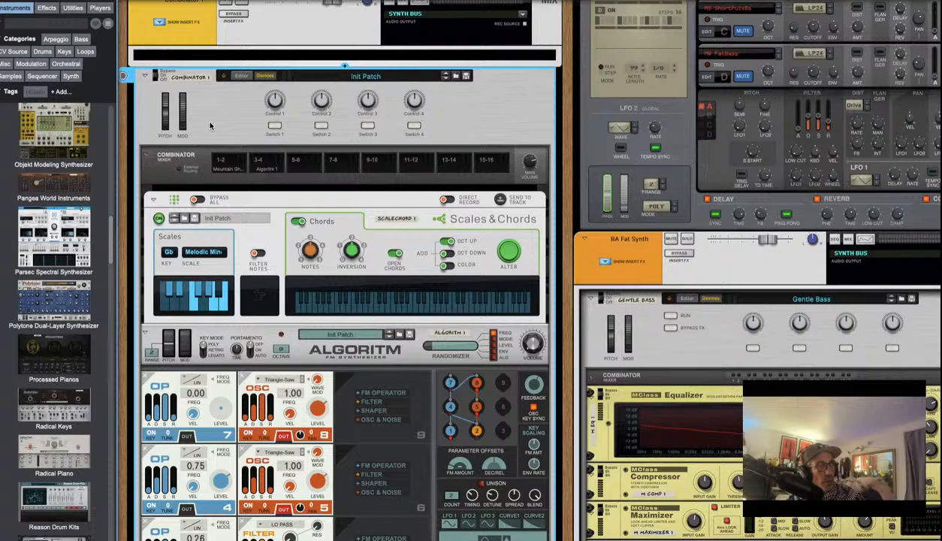
scroll(211, 126, up, 1)
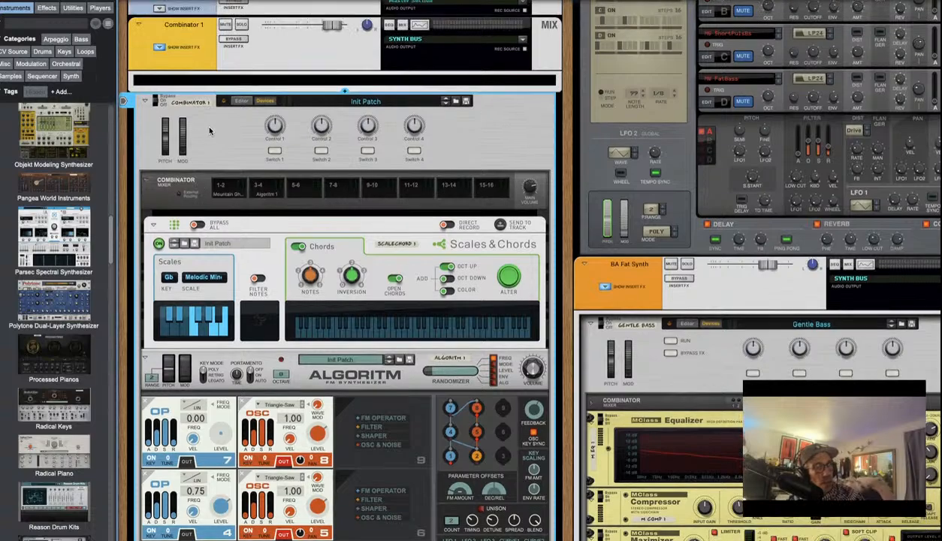
key(Tab)
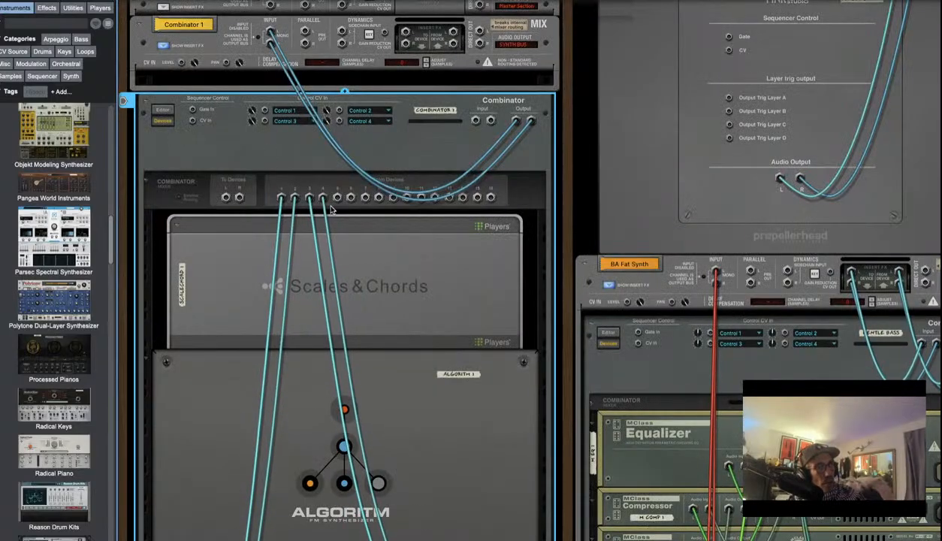
scroll(334, 202, down, 4)
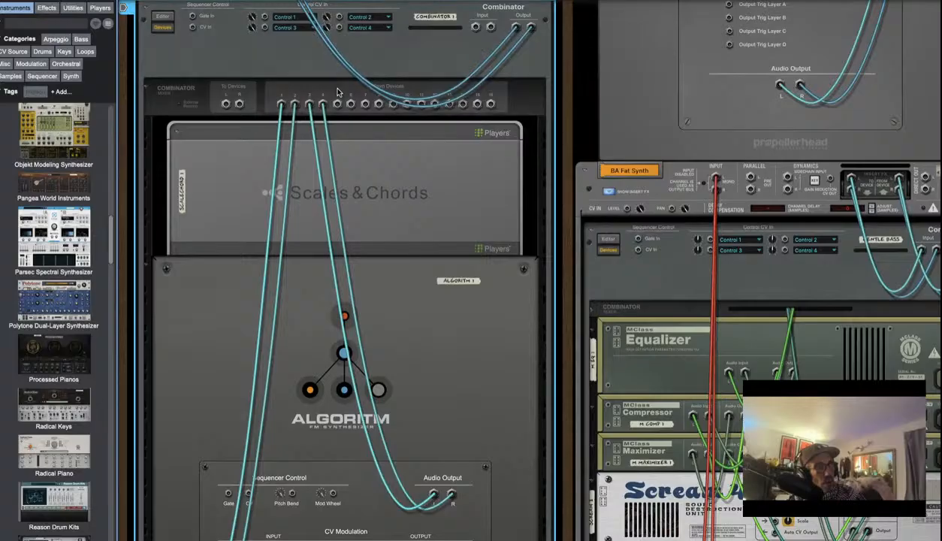
scroll(85, 397, down, 5)
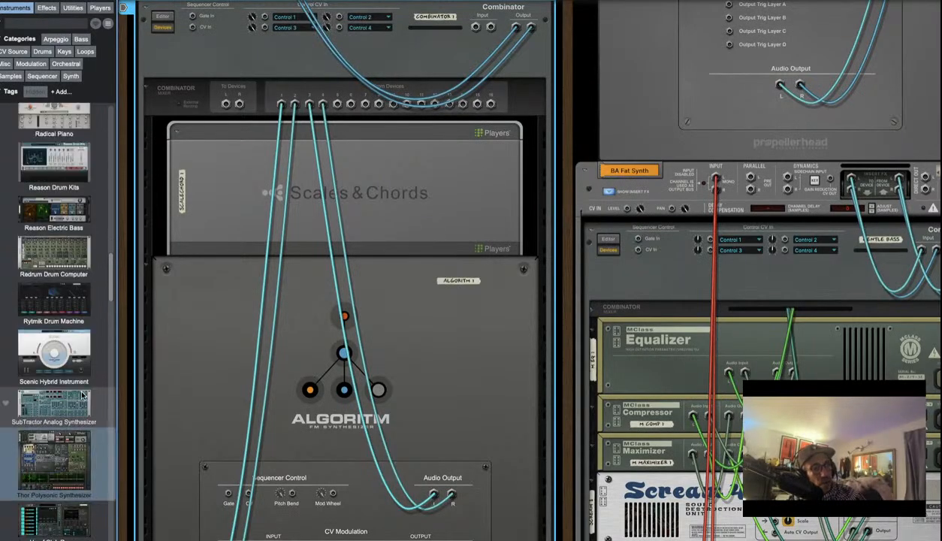
Drop Thor into Combinator 1 above Scales & Chords and show its programmer on the front panel
drag(67, 435, 474, 162)
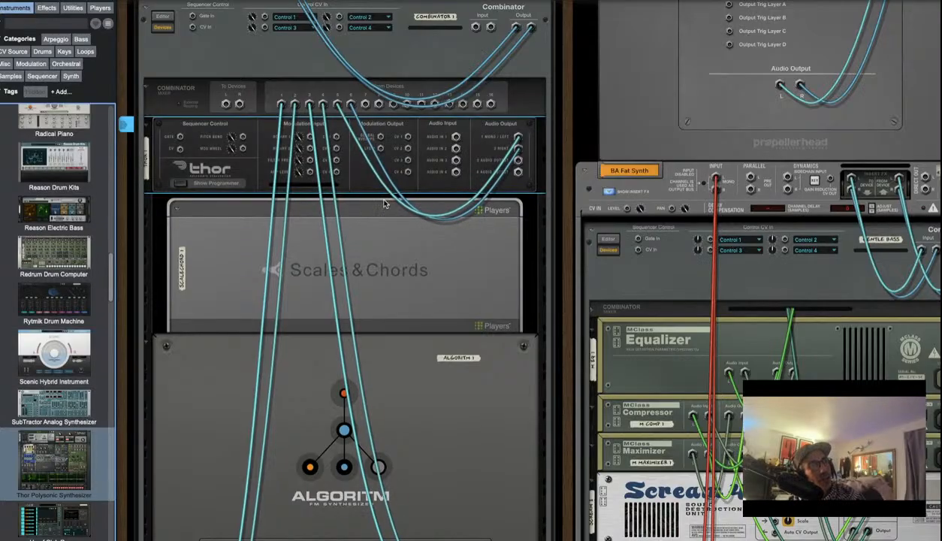
key(Tab)
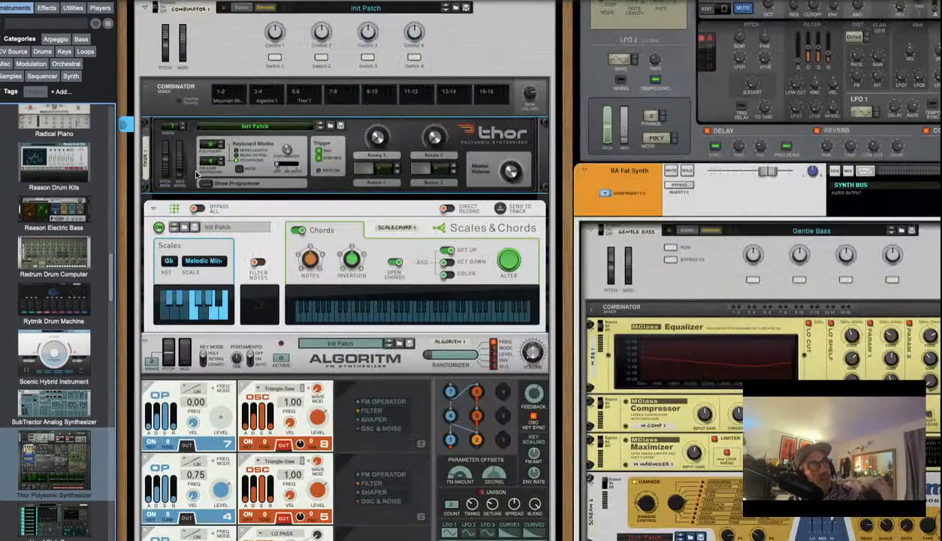
click(201, 184)
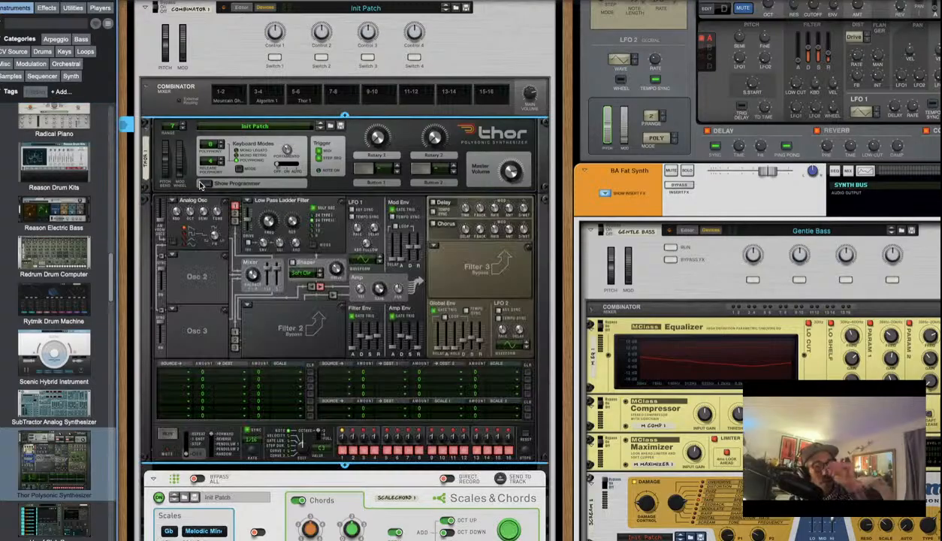
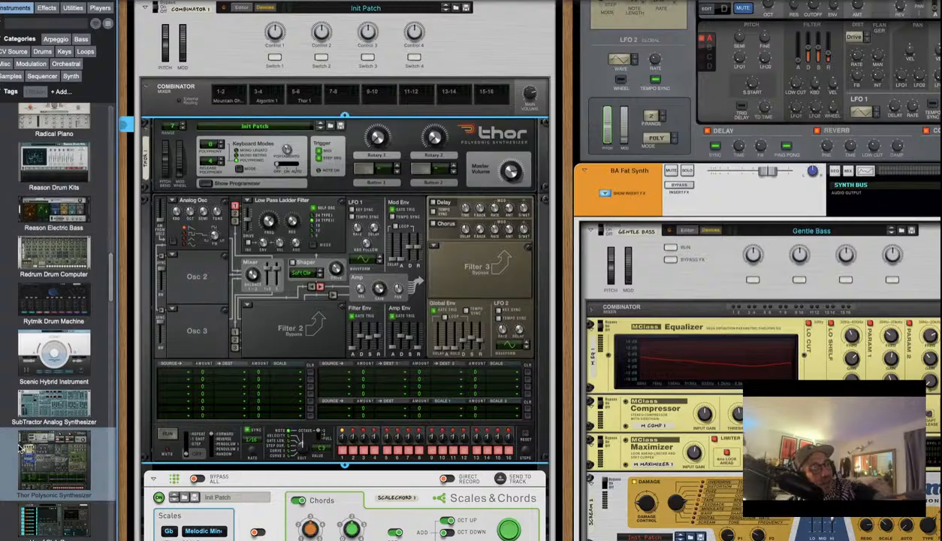
Switch Thor's Osc 1 type from Analog to Noise and fill the Osc 2 slot with Noise
click(57, 455)
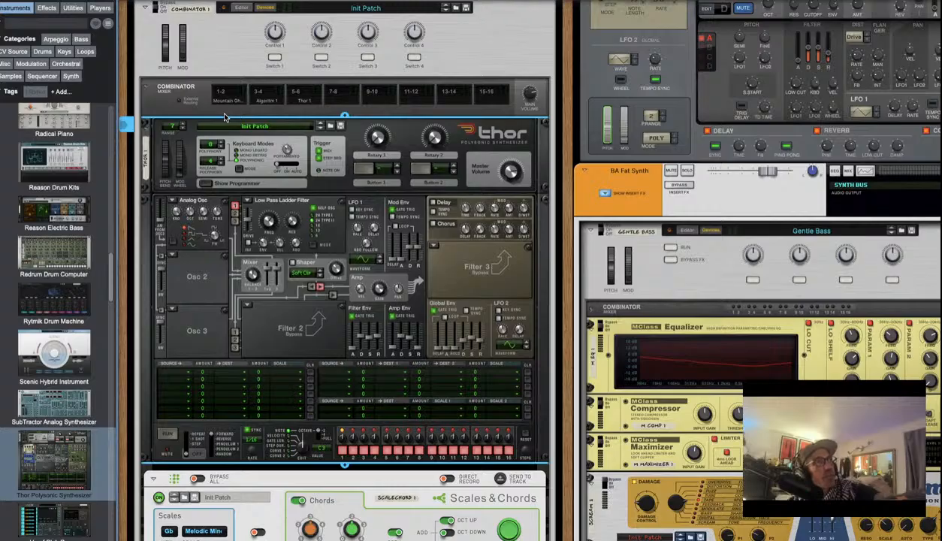
scroll(224, 150, up, 3)
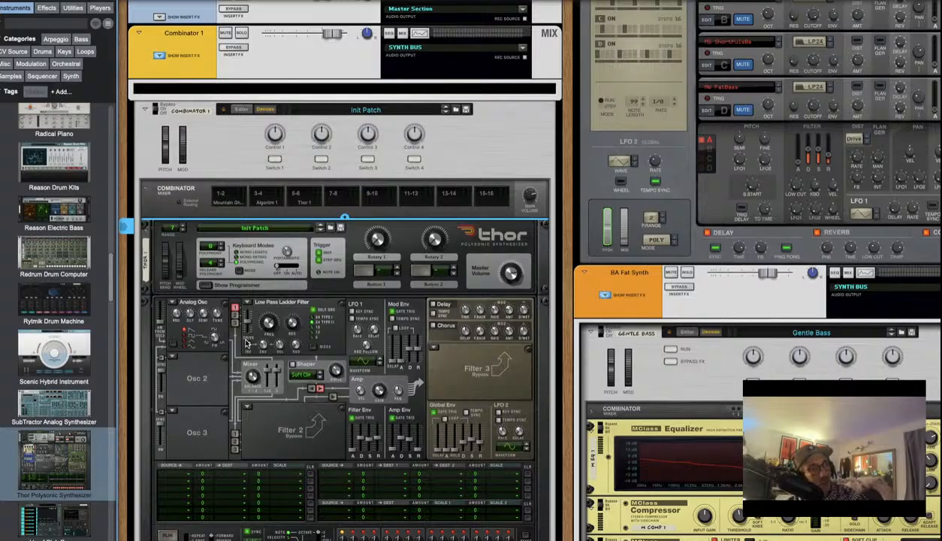
click(175, 303)
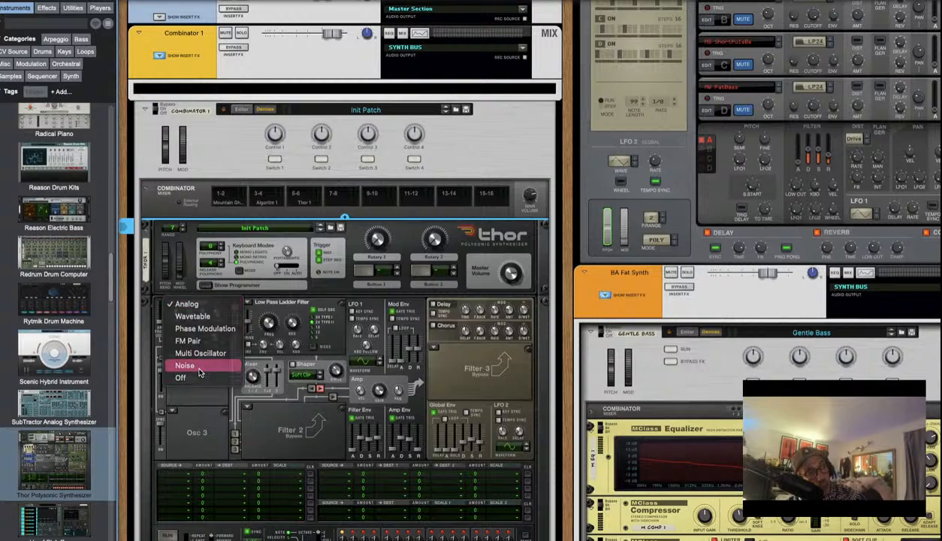
click(197, 365)
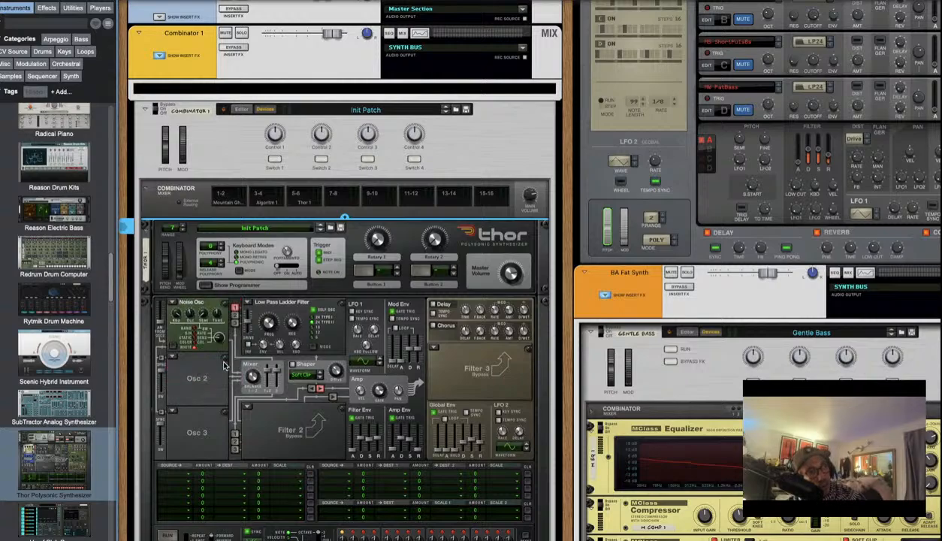
click(175, 359)
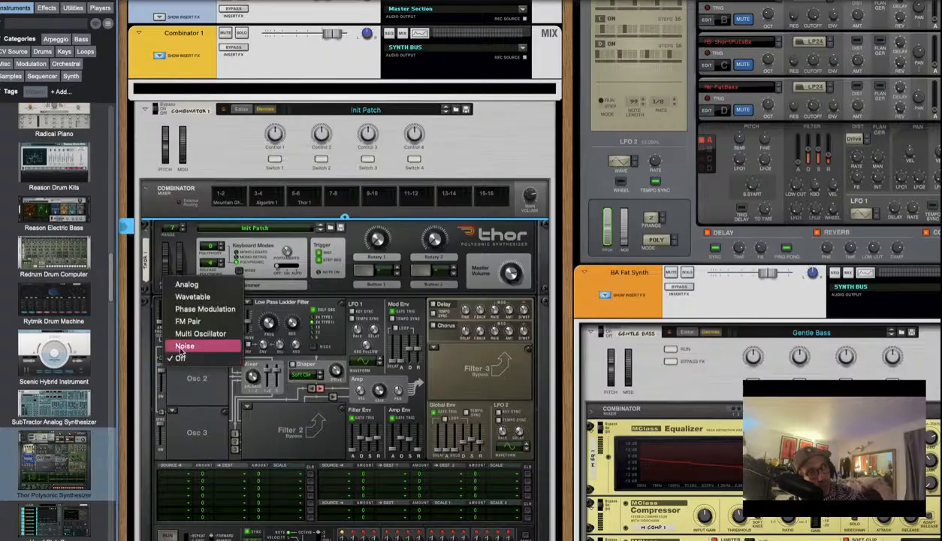
click(184, 347)
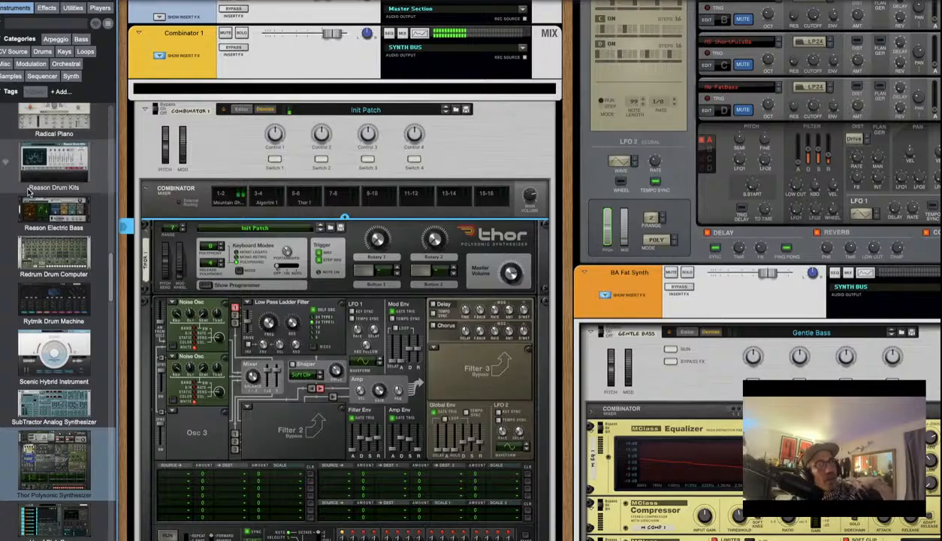
scroll(180, 207, down, 10)
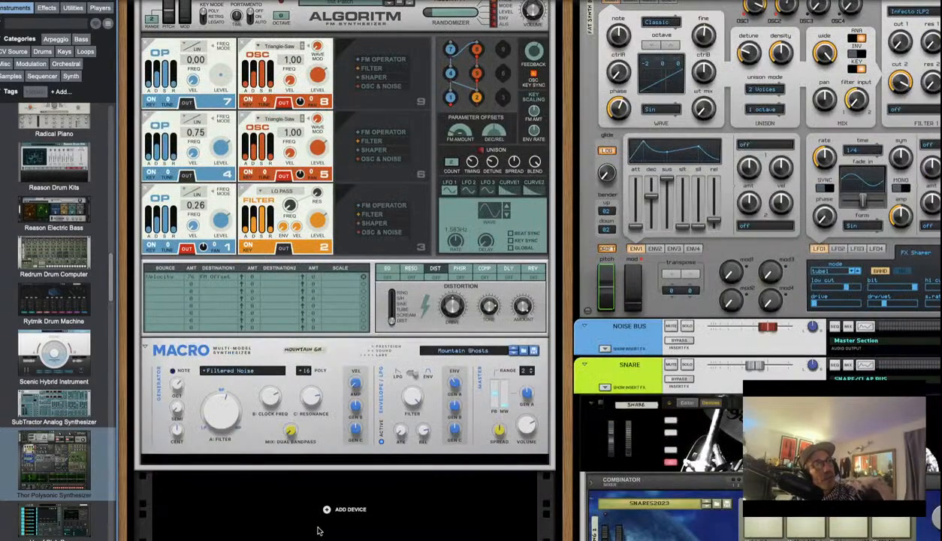
click(530, 429)
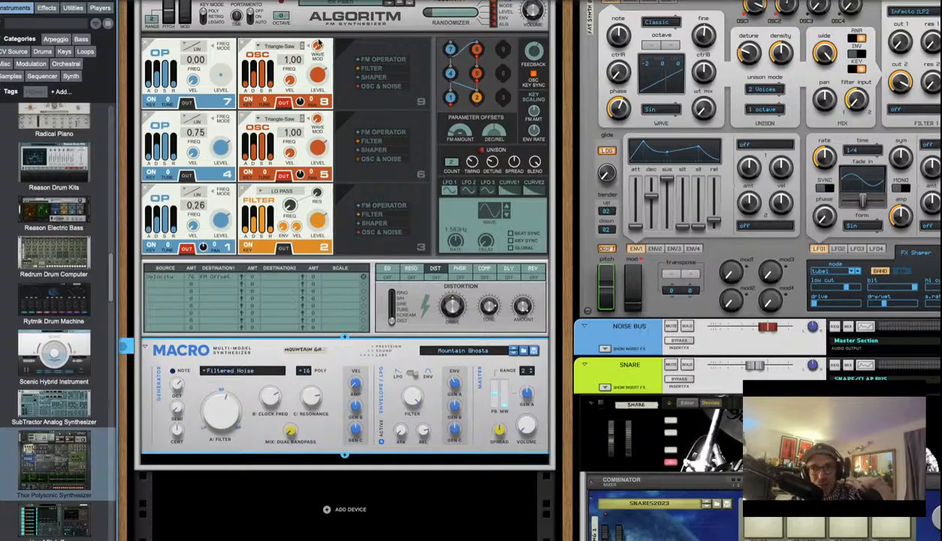
scroll(317, 214, up, 10)
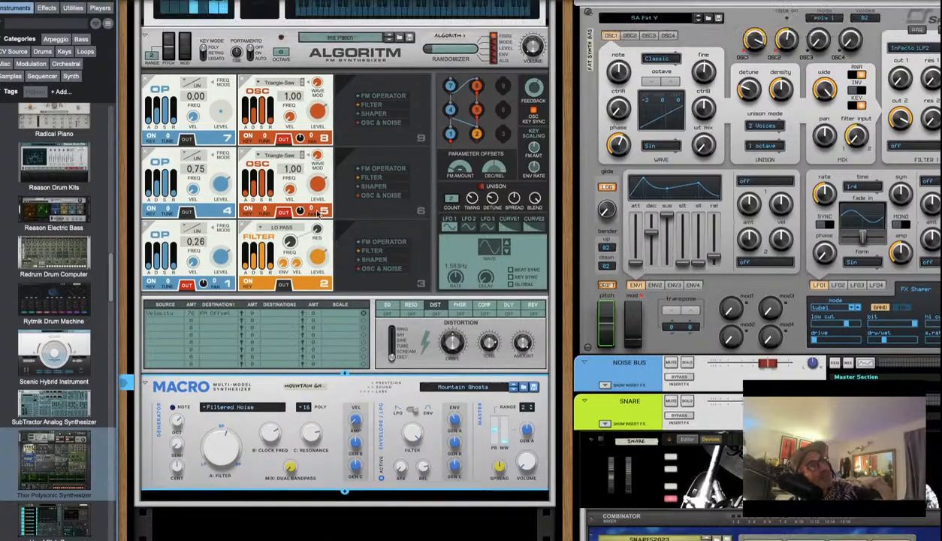
scroll(316, 214, up, 1)
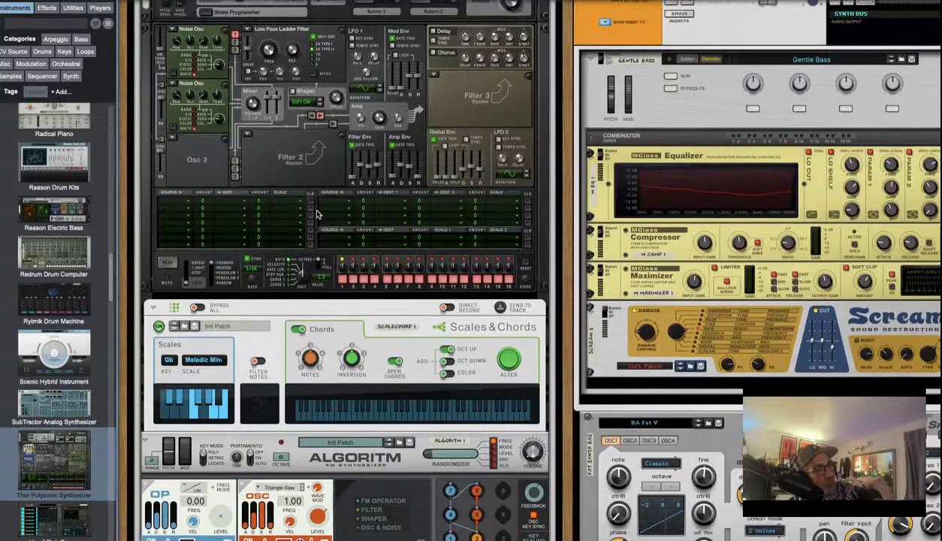
scroll(317, 214, up, 10)
scroll(317, 214, down, 7)
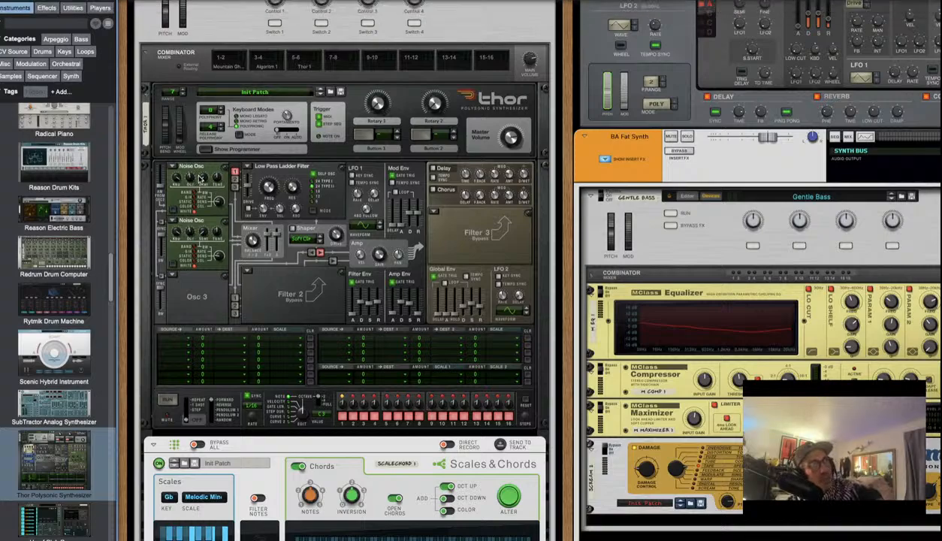
Show the Spectrum EQ analyser window with F2, then close it again
mouse_move(193, 178)
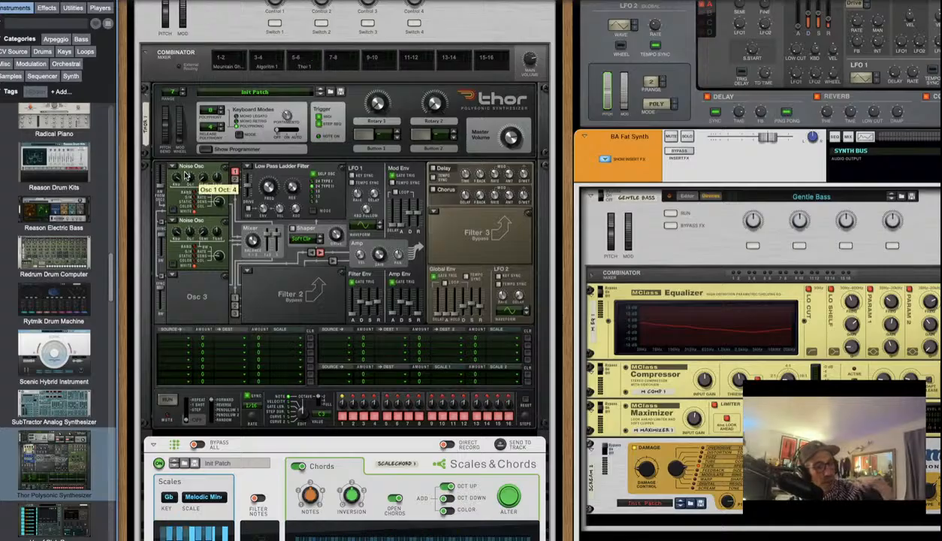
key(F2)
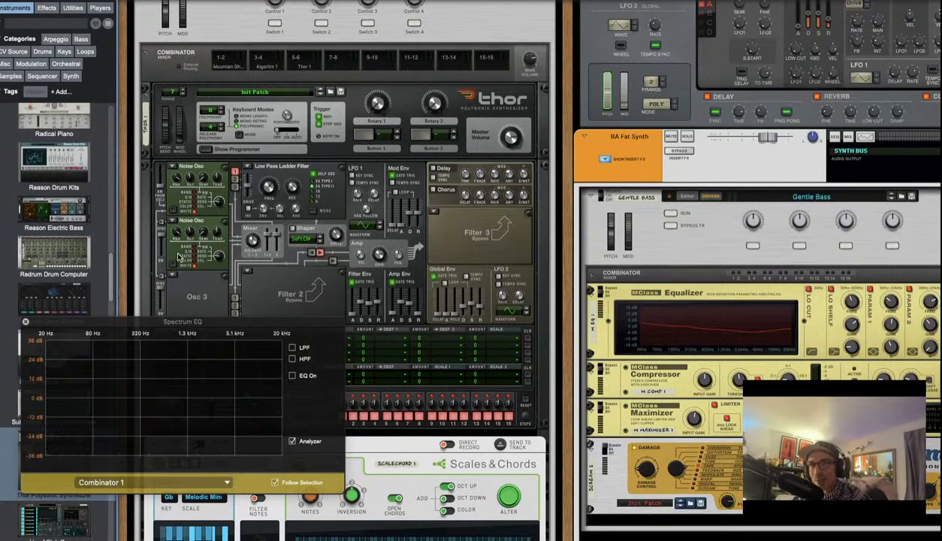
click(26, 322)
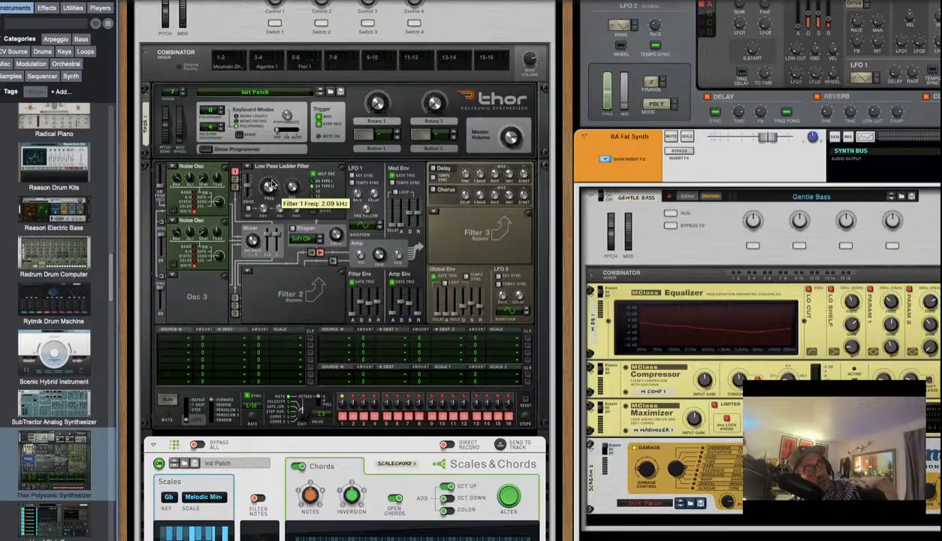
Adjust the Low Pass Ladder Filter cutoff and bring up Osc 3's oscillator type choices
click(269, 192)
mouse_move(272, 194)
mouse_down()
mouse_move(273, 136)
mouse_move(272, 220)
mouse_move(273, 163)
mouse_move(265, 206)
mouse_move(272, 189)
mouse_up()
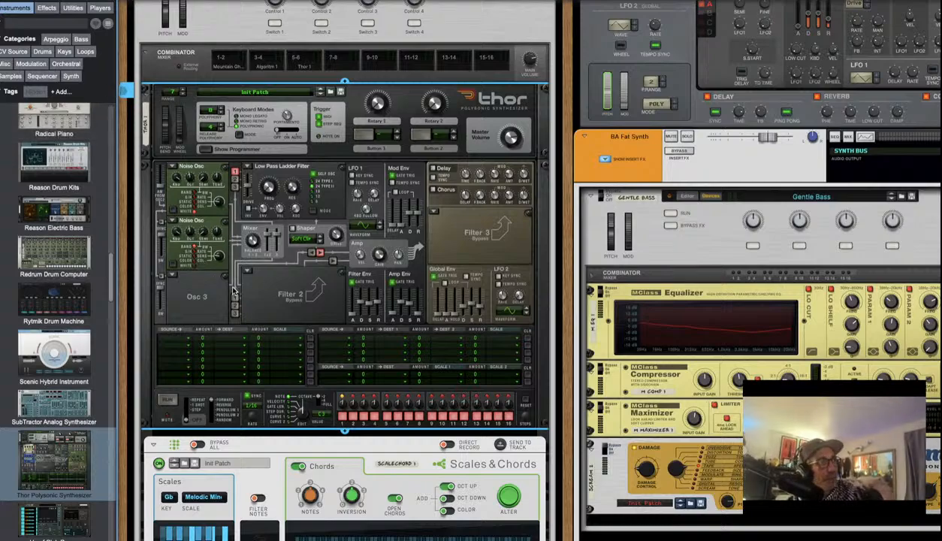
click(181, 276)
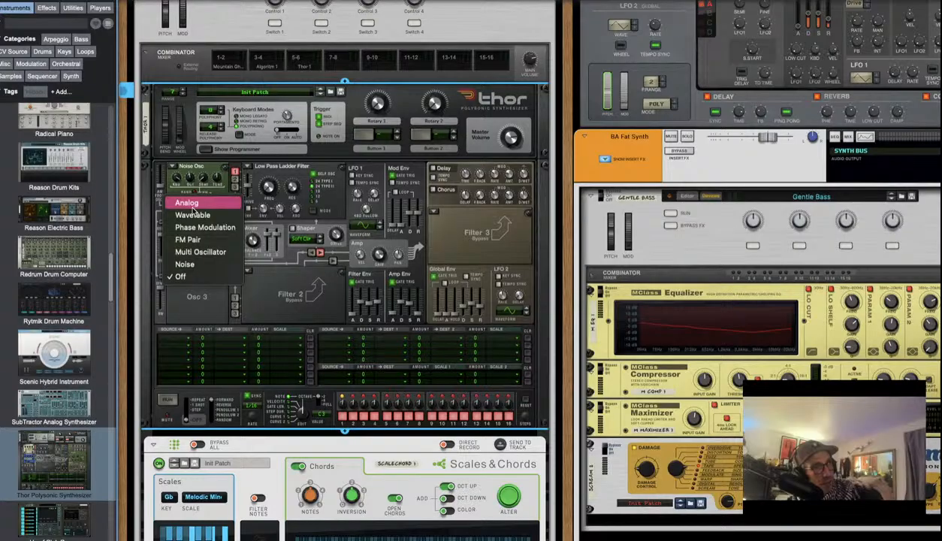
Make Osc 3 a Noise oscillator and sweep the filter cutoff, ending near 11.9 kHz
click(193, 264)
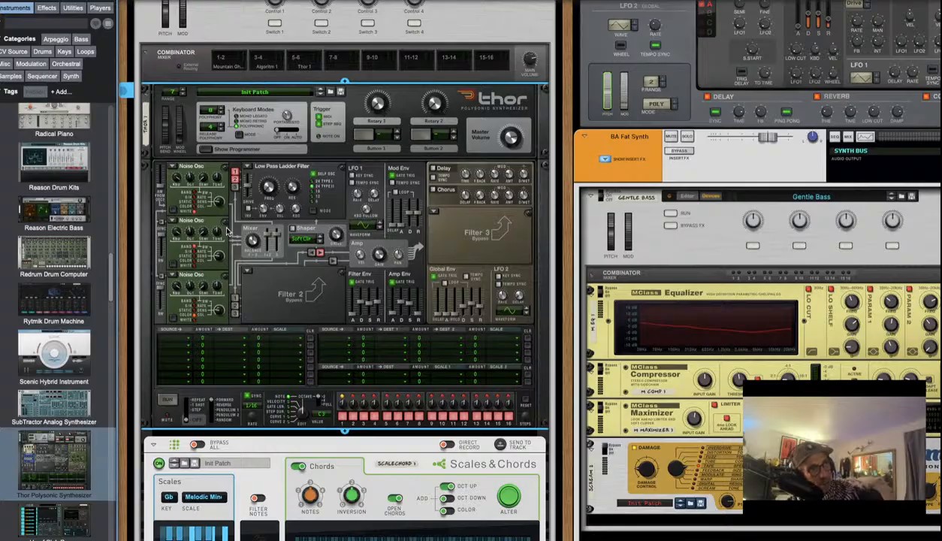
drag(268, 186, 268, 175)
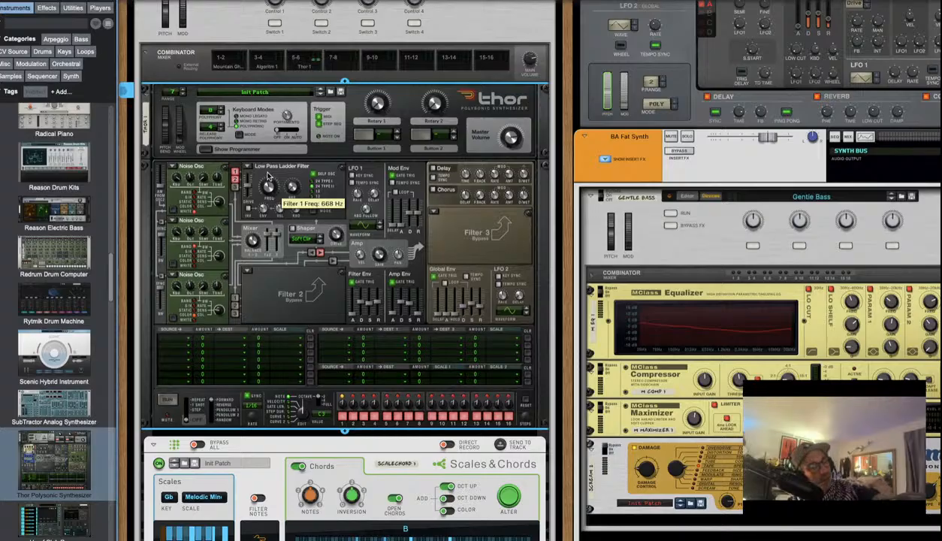
drag(267, 175, 267, 171)
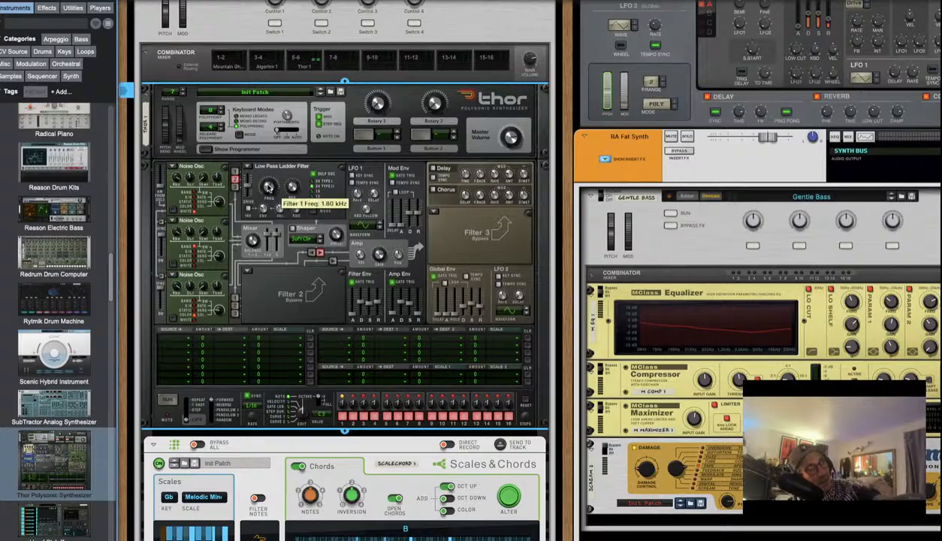
drag(267, 186, 297, 181)
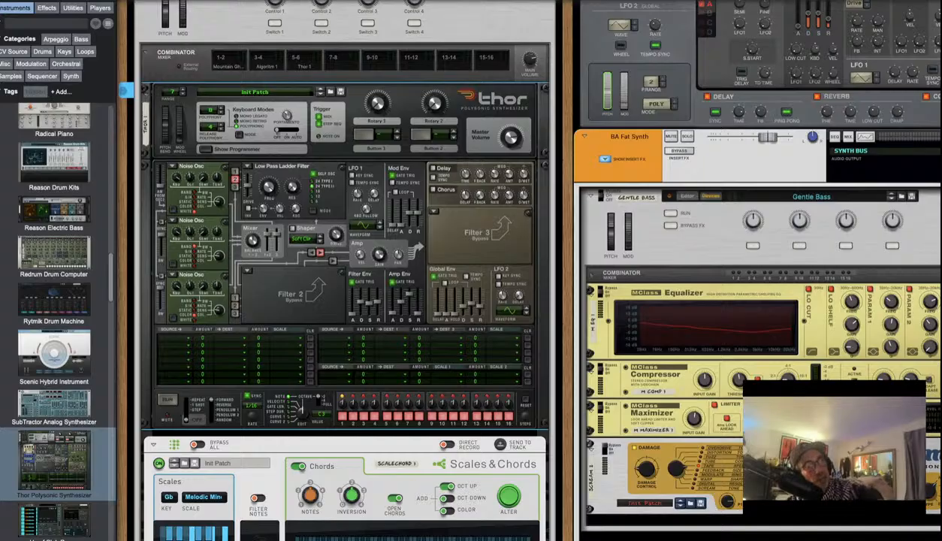
Glance at the mod matrix sources and spectrum analyser, then set Osc 2's octave to 7
click(277, 345)
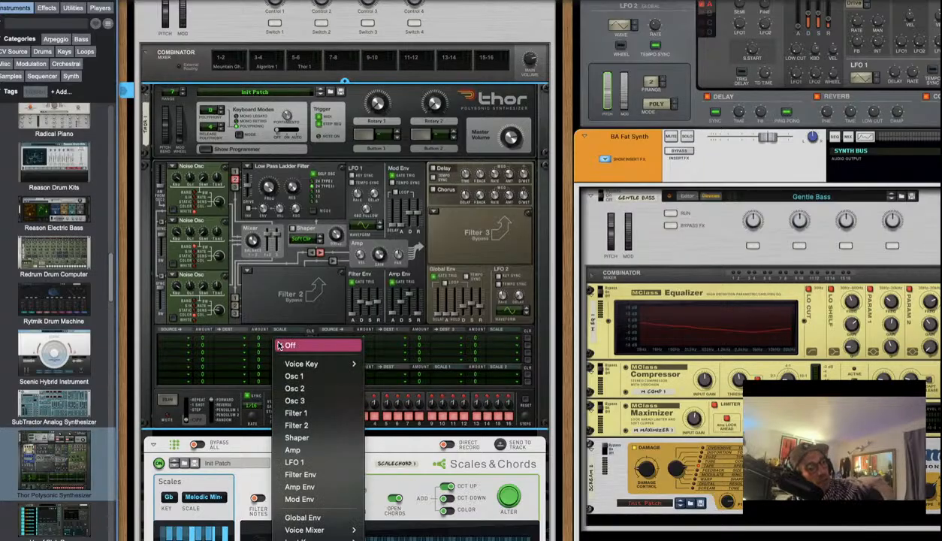
key(F2)
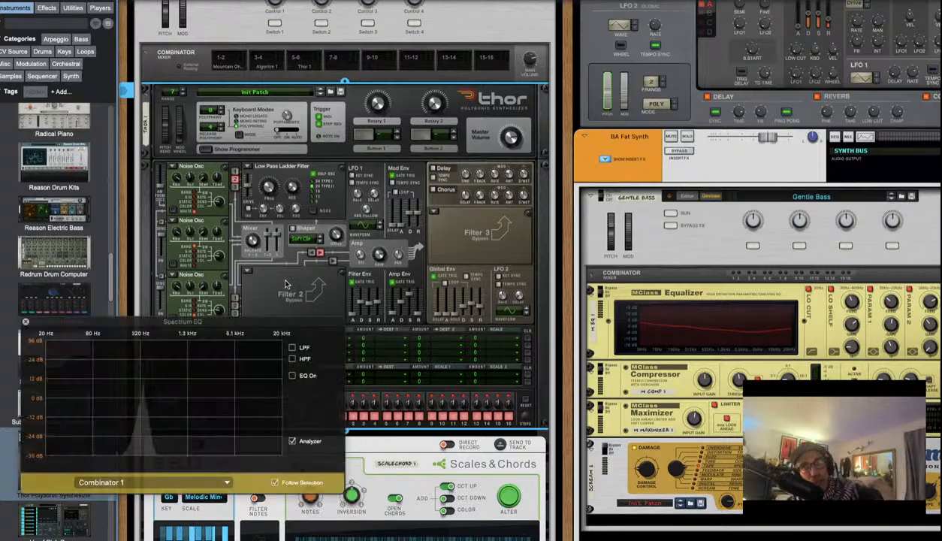
click(26, 322)
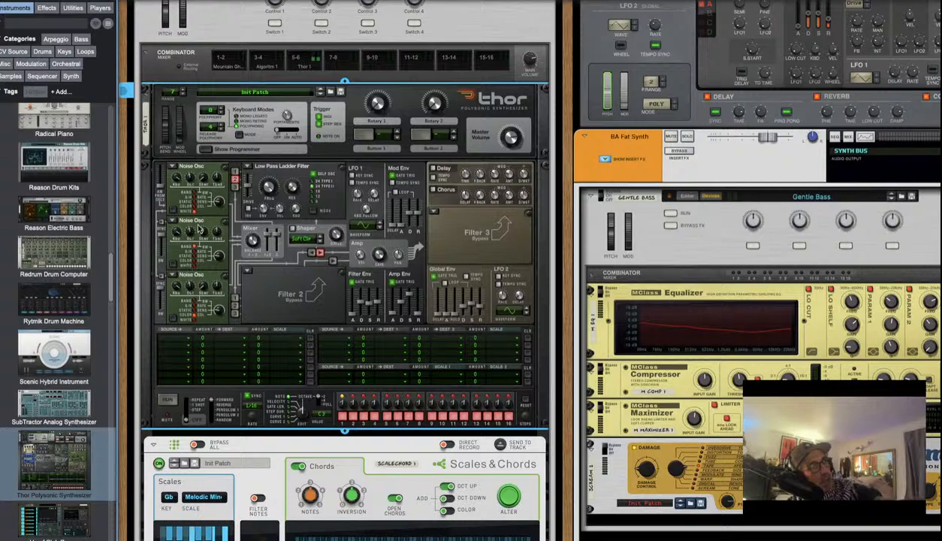
drag(193, 233, 196, 226)
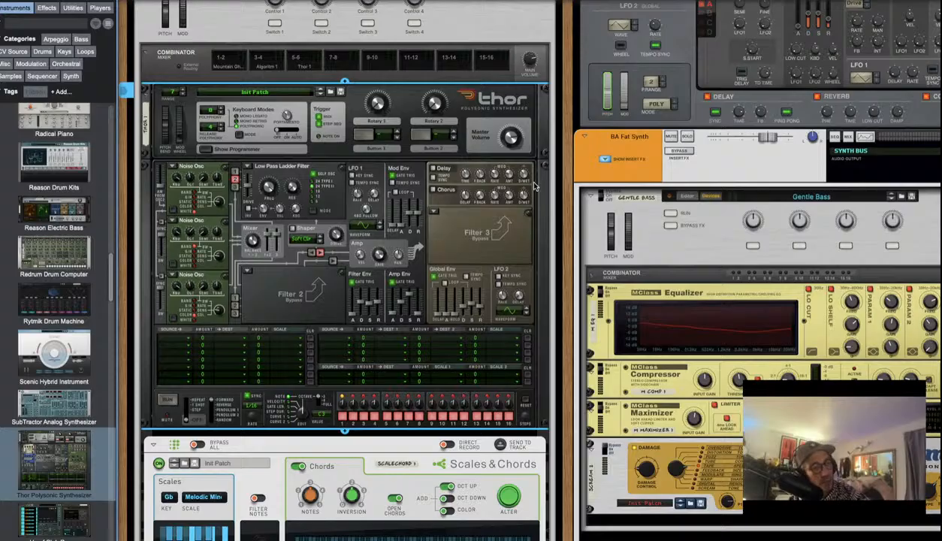
scroll(240, 235, down, 1)
scroll(256, 234, down, 4)
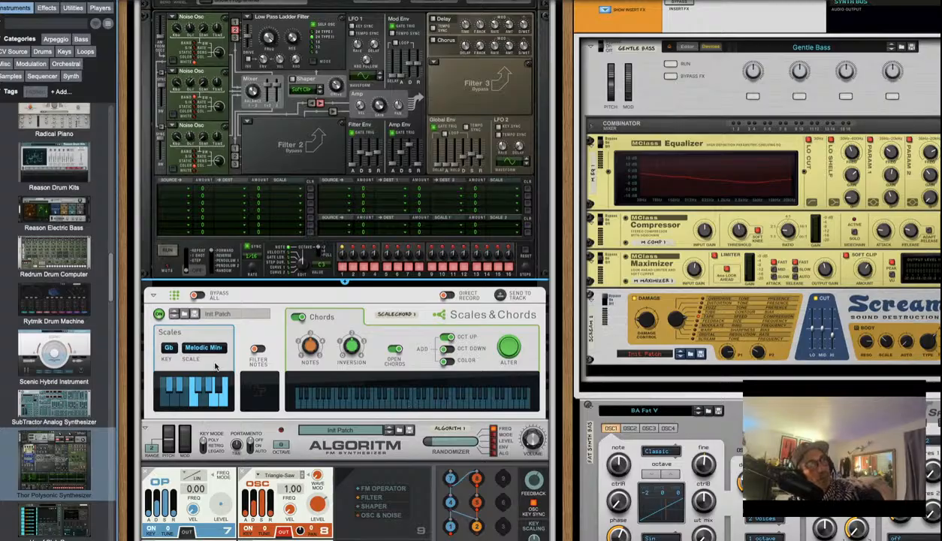
scroll(242, 229, up, 5)
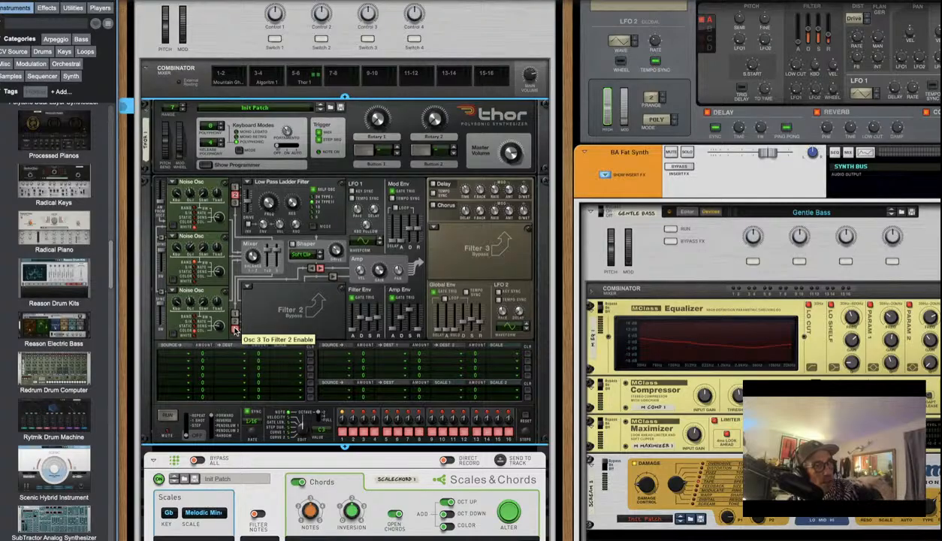
Set Osc 3 to Multi Oscillator and Osc 1 to Analog, and switch Thor's chorus on
click(174, 290)
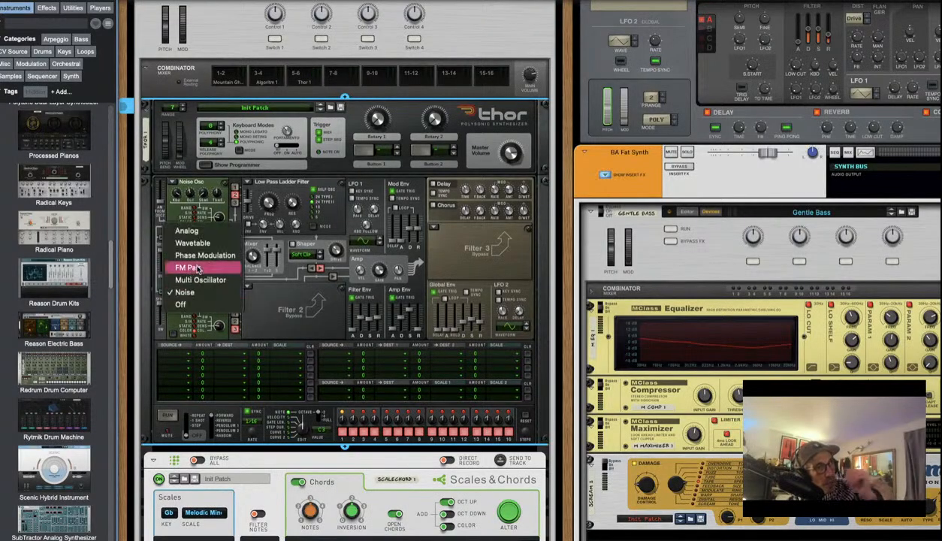
click(193, 281)
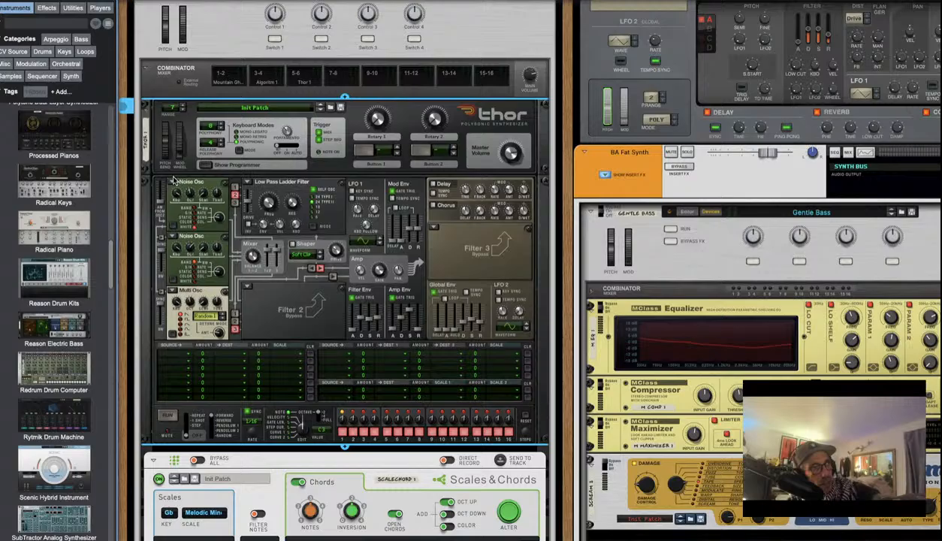
click(173, 181)
click(181, 181)
click(172, 183)
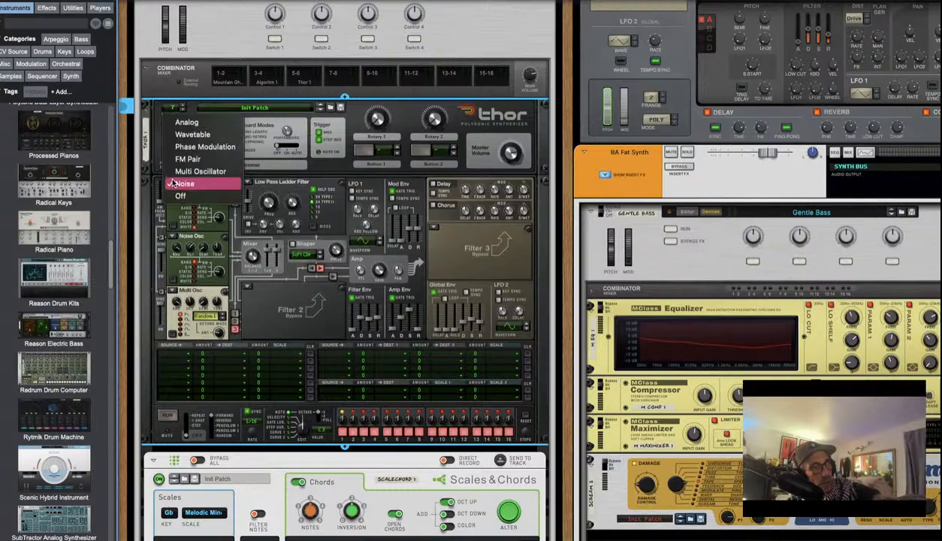
click(187, 122)
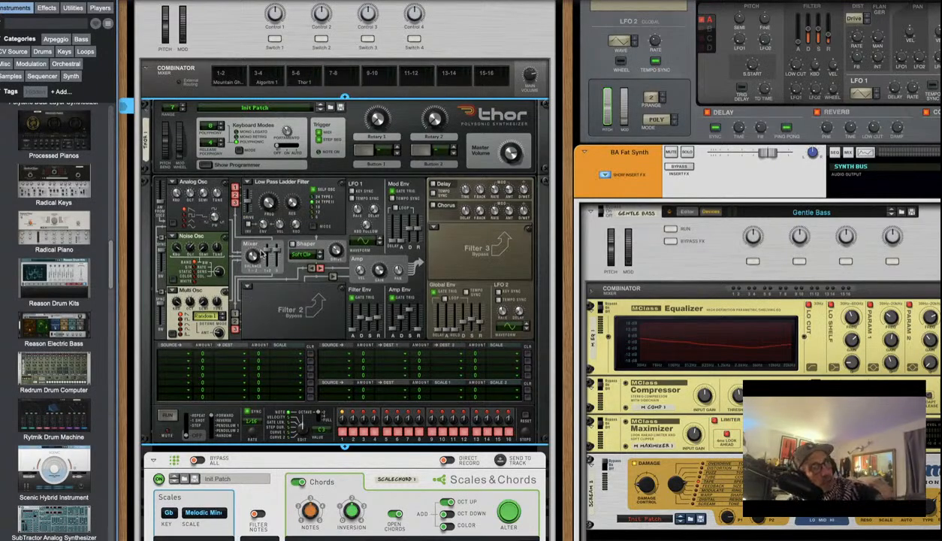
mouse_move(253, 255)
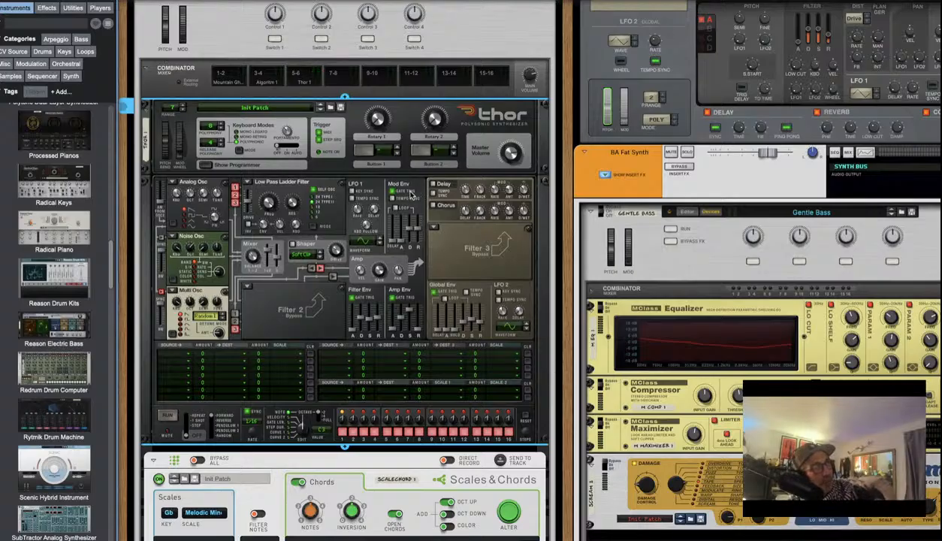
click(433, 205)
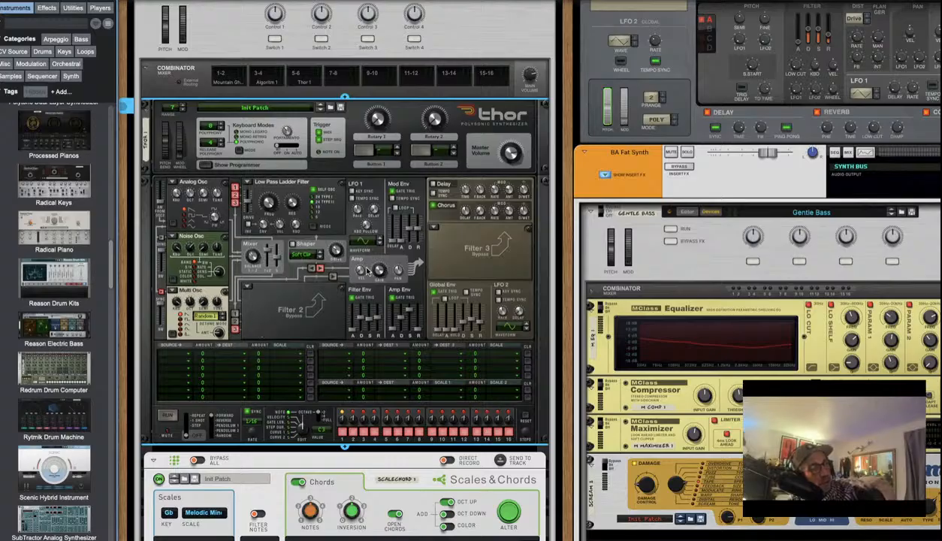
mouse_move(378, 276)
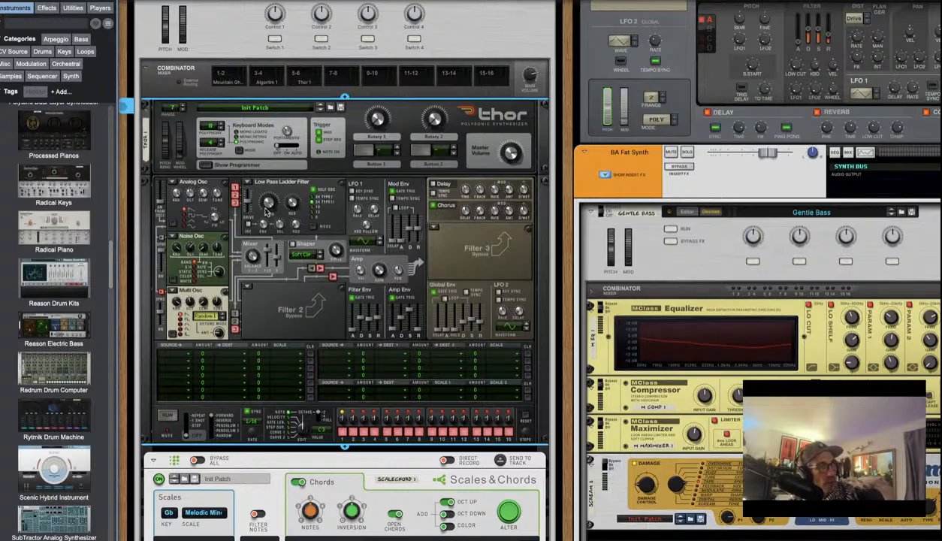
Lower Filter 1's cutoff to about 317 Hz, set resonance to 8 and Amp Gain to -30.1 dB
drag(271, 202, 273, 225)
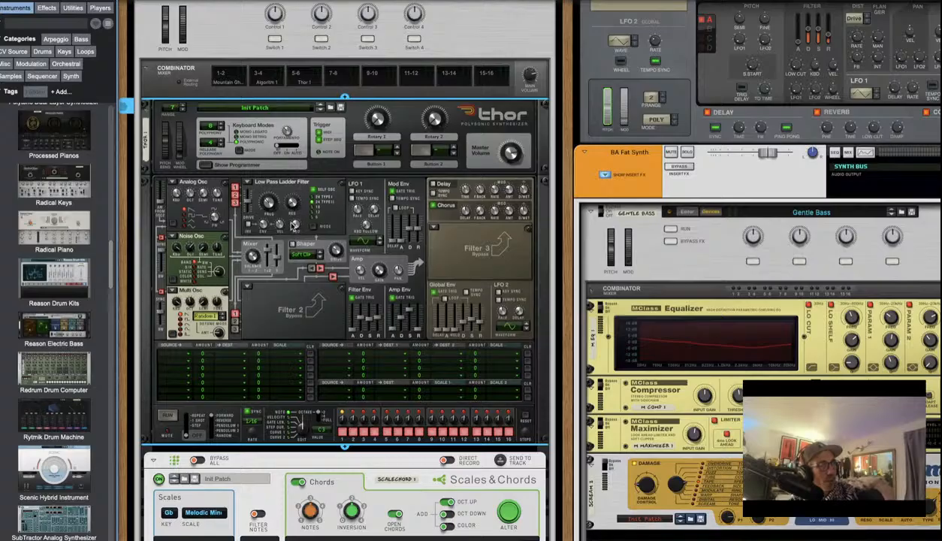
drag(292, 224, 291, 210)
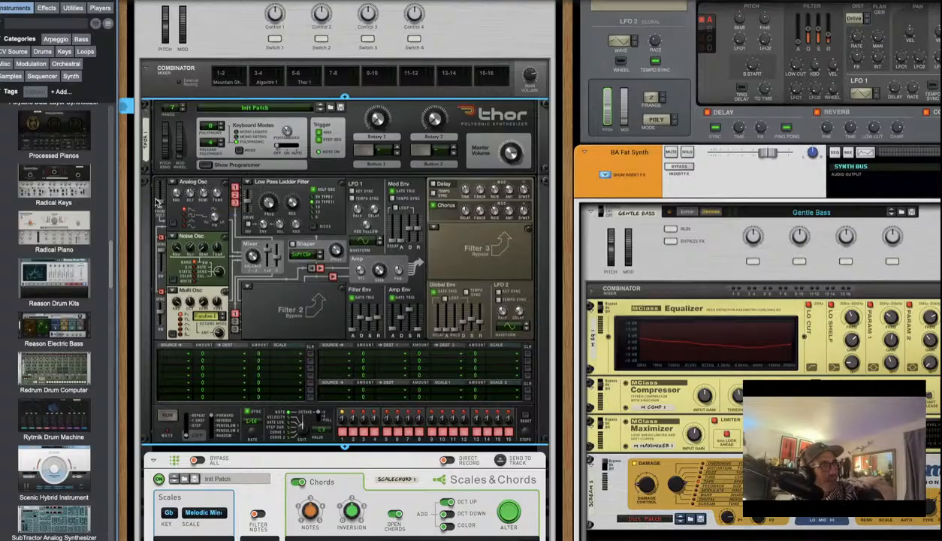
drag(152, 199, 168, 192)
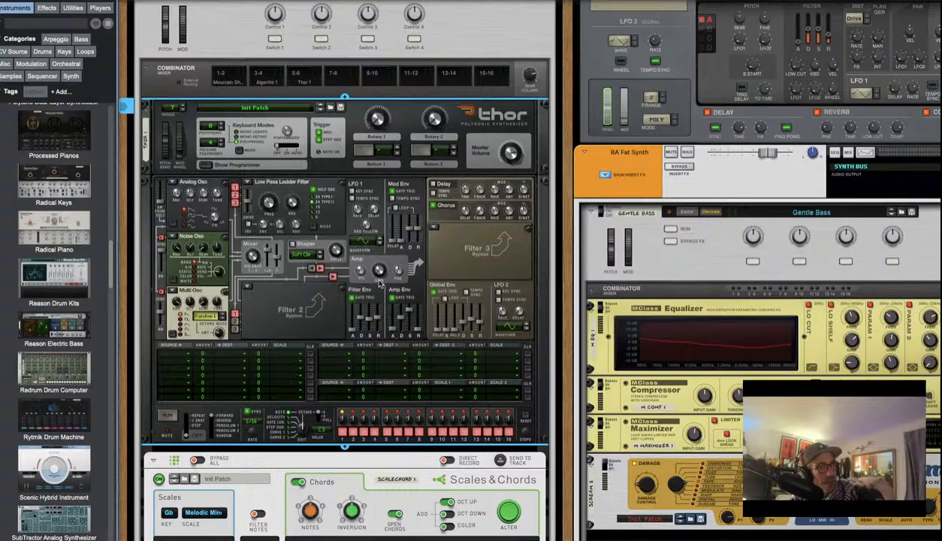
drag(385, 274, 383, 259)
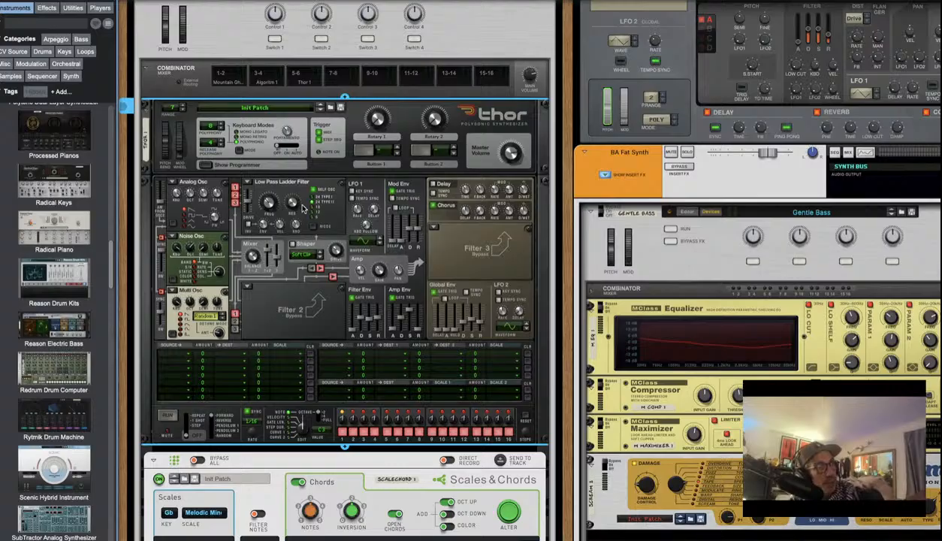
mouse_move(280, 200)
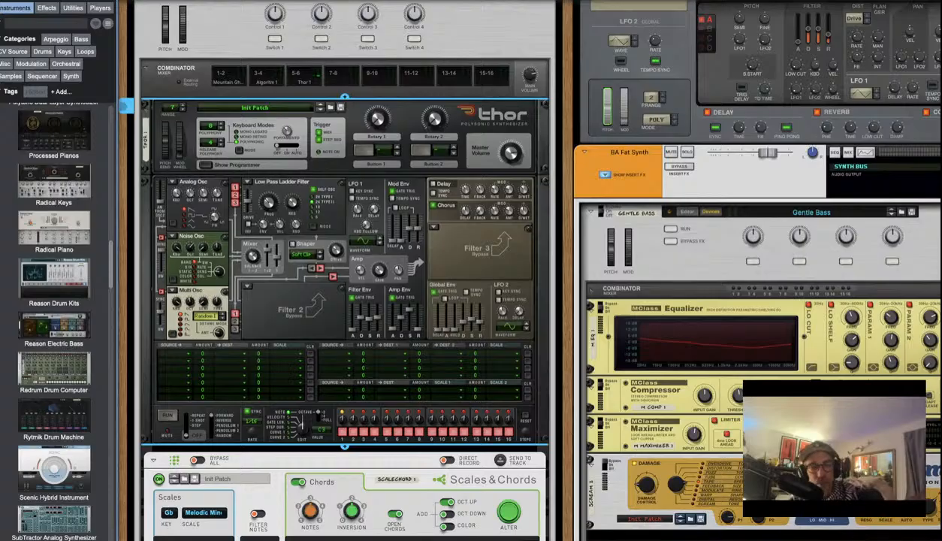
scroll(320, 295, down, 1)
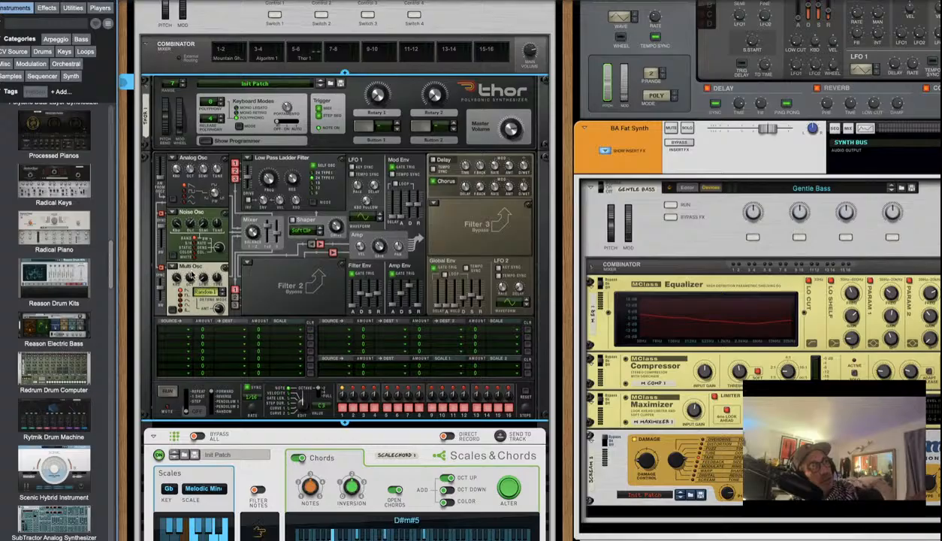
Change Osc 3 and Osc 1 to Noise, then raise Filter 1's cutoff to 636 Hz
click(173, 268)
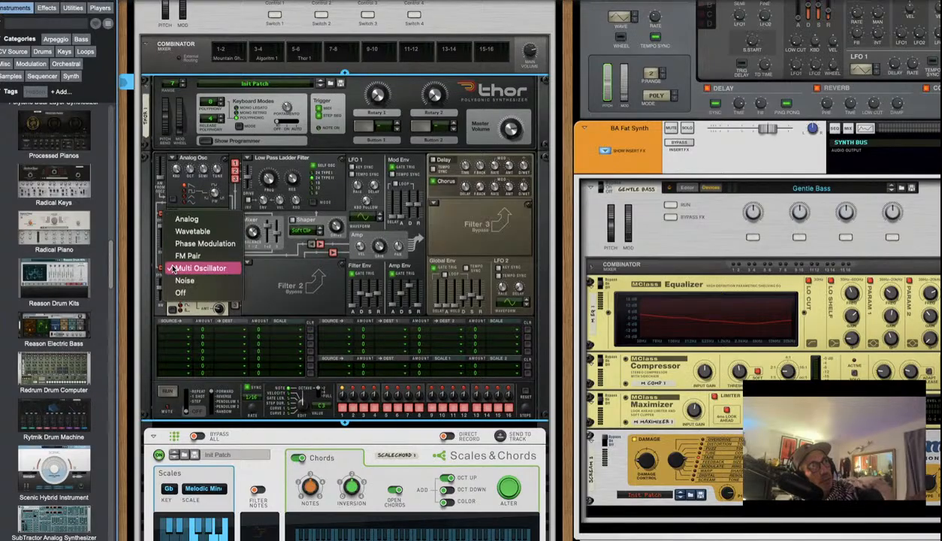
click(186, 281)
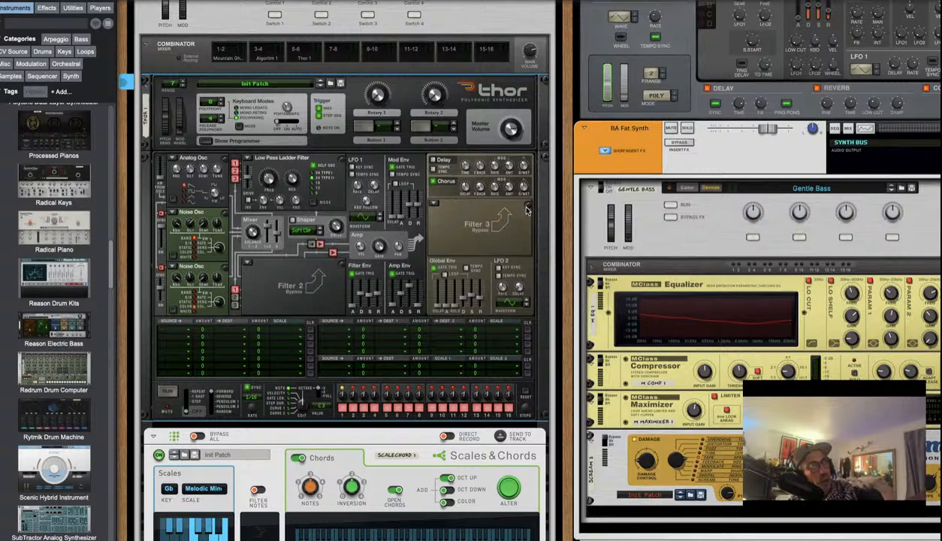
click(173, 159)
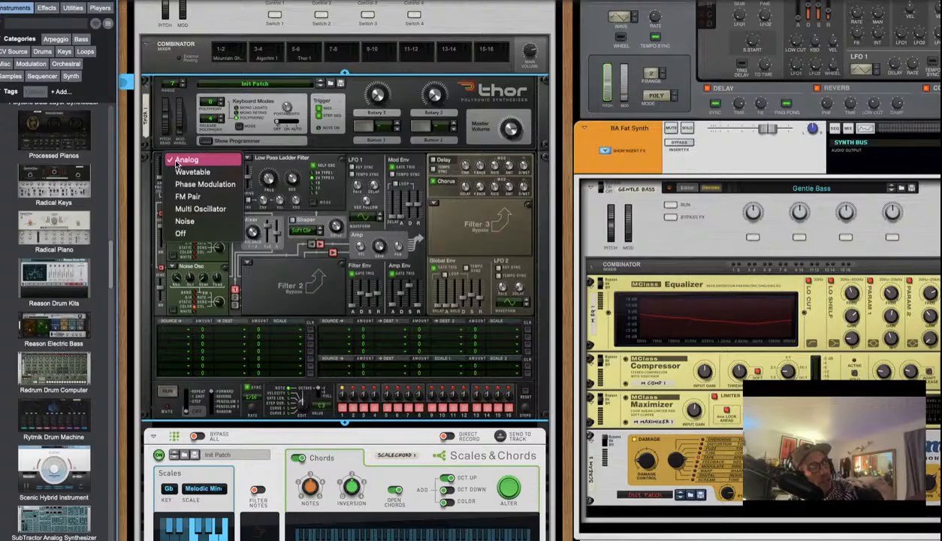
click(189, 225)
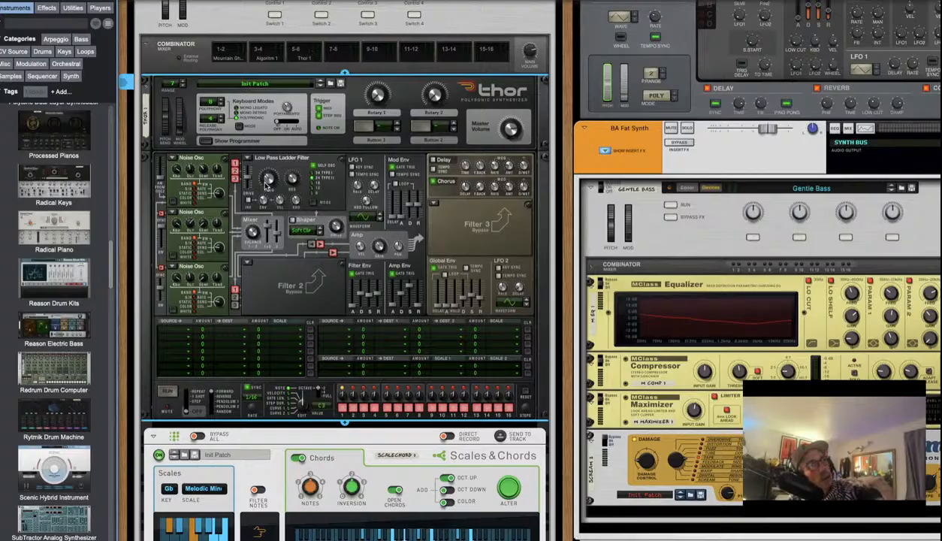
drag(269, 181, 269, 175)
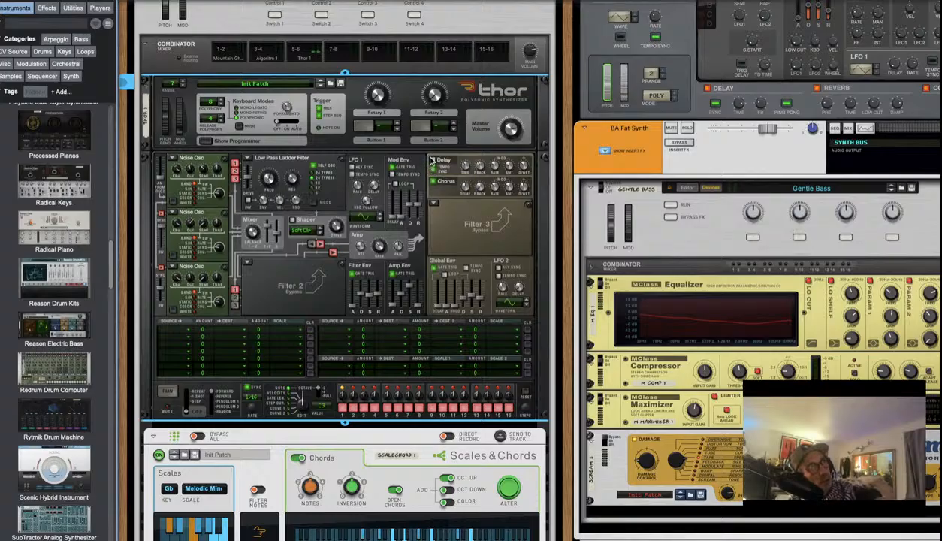
Turn on Thor's delay and set LFO 1 as the first mod matrix row's source
click(433, 160)
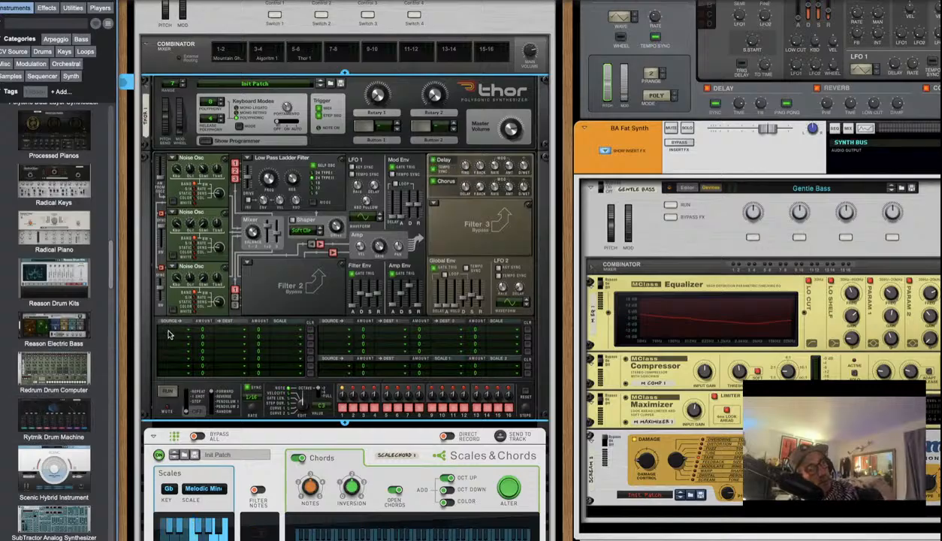
click(169, 335)
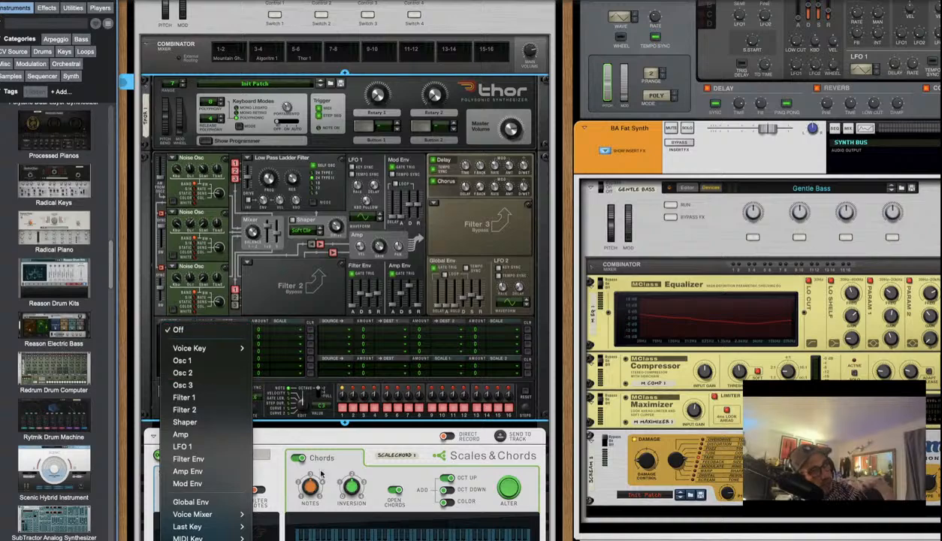
click(237, 448)
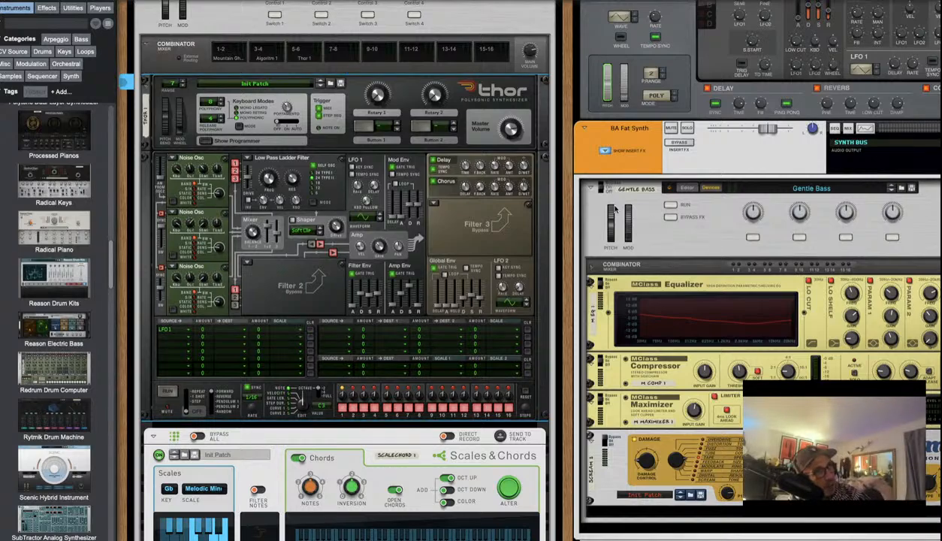
Set the LFO 1 row's destination to LFO 1 Rate in Thor's mod matrix
click(177, 331)
click(179, 331)
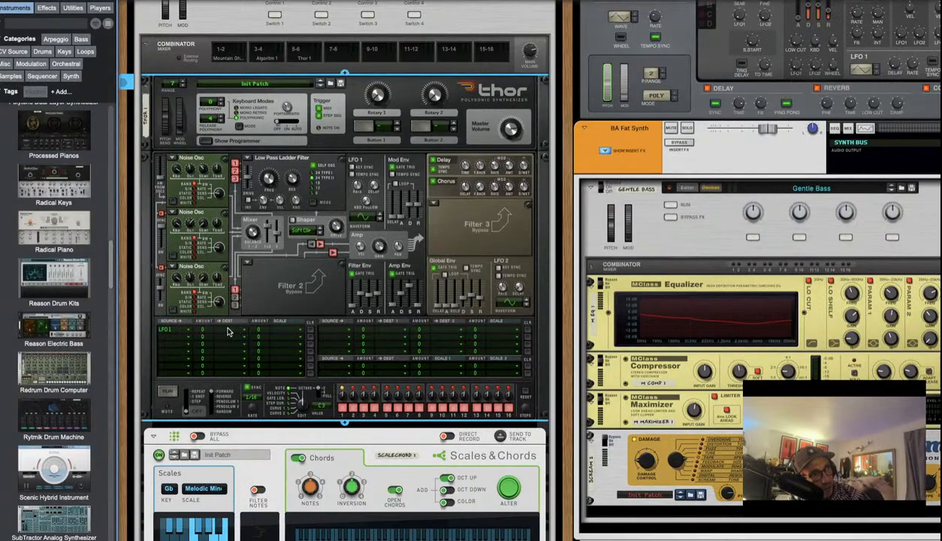
click(229, 330)
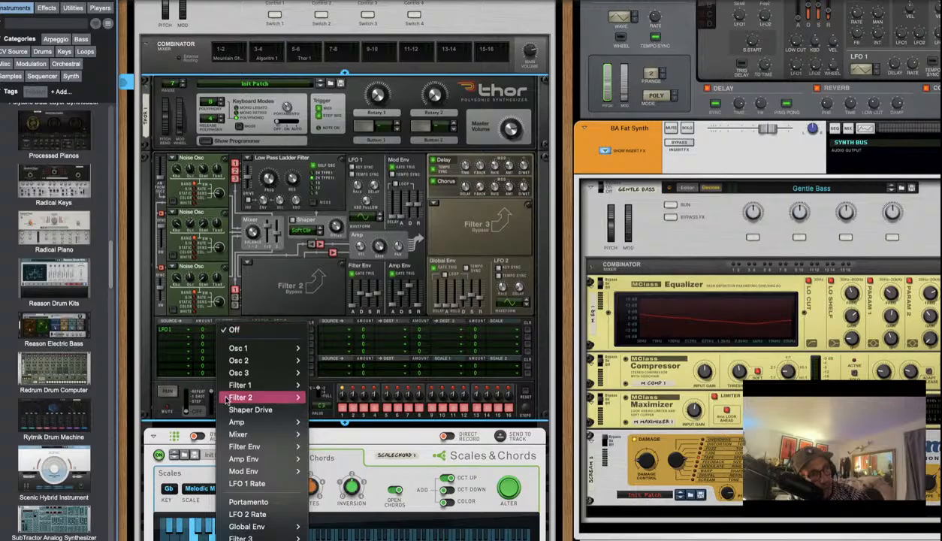
scroll(250, 420, down, 2)
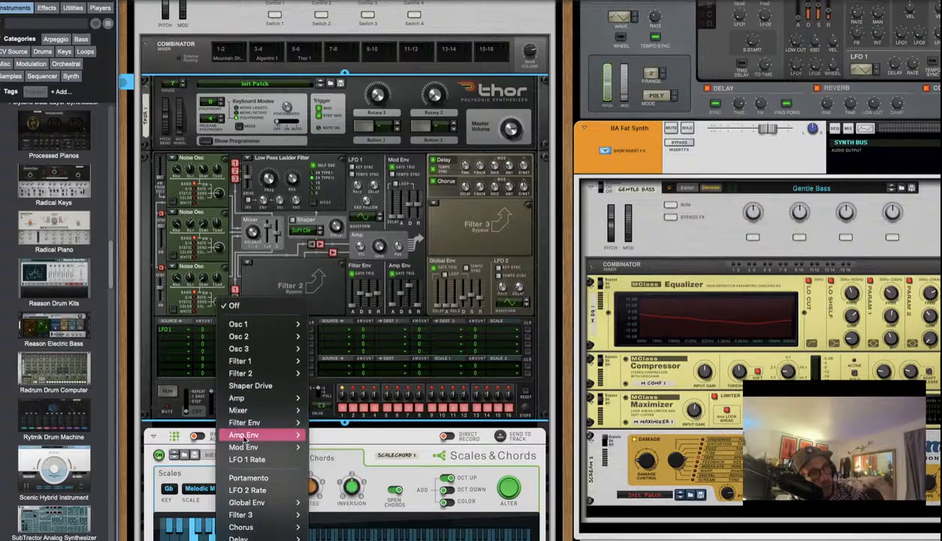
mouse_move(266, 364)
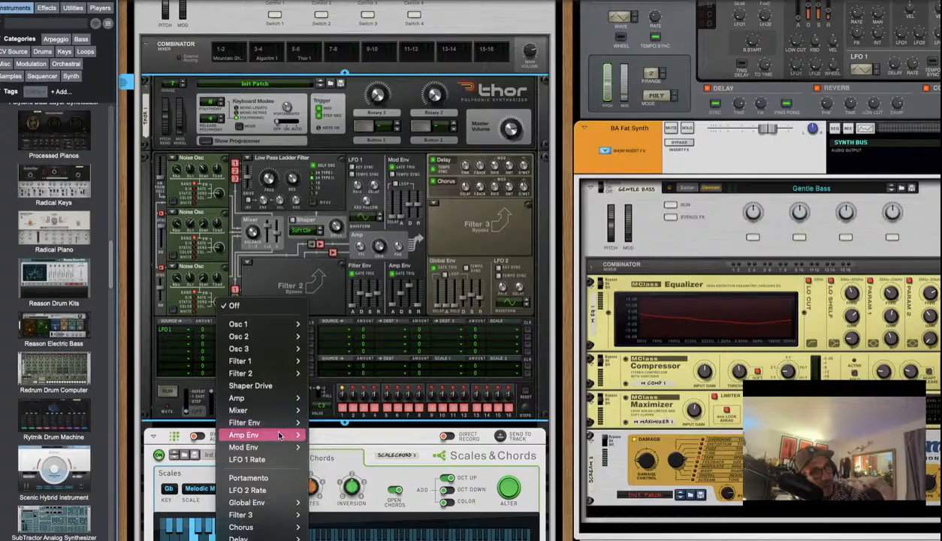
mouse_move(279, 436)
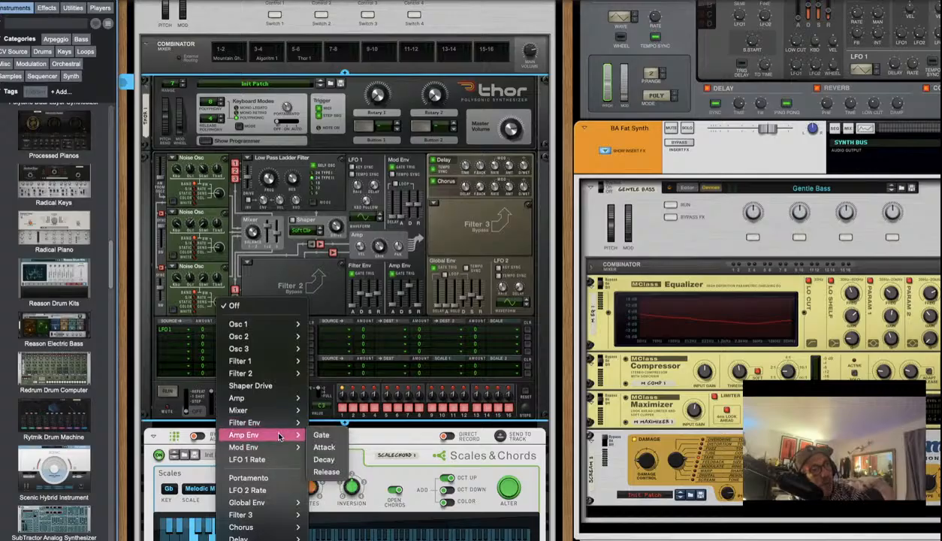
mouse_move(276, 399)
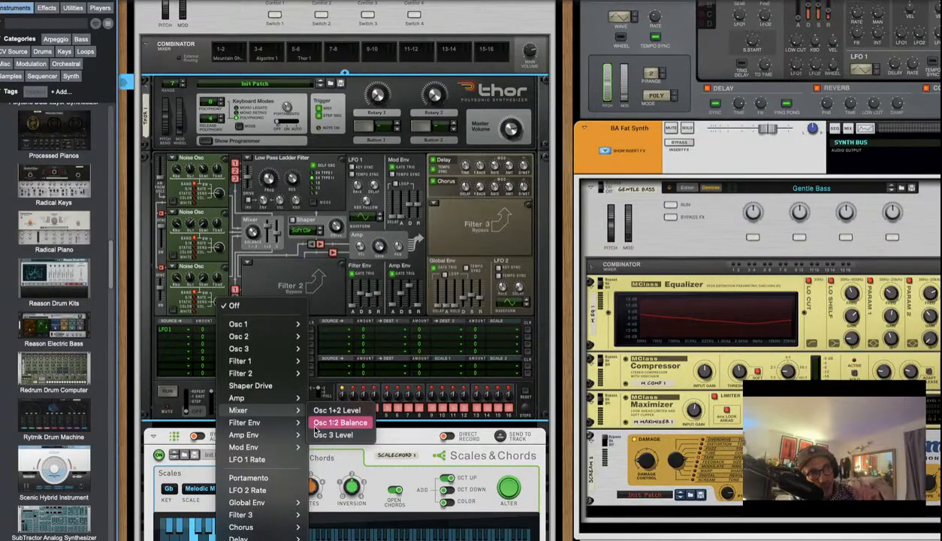
click(286, 460)
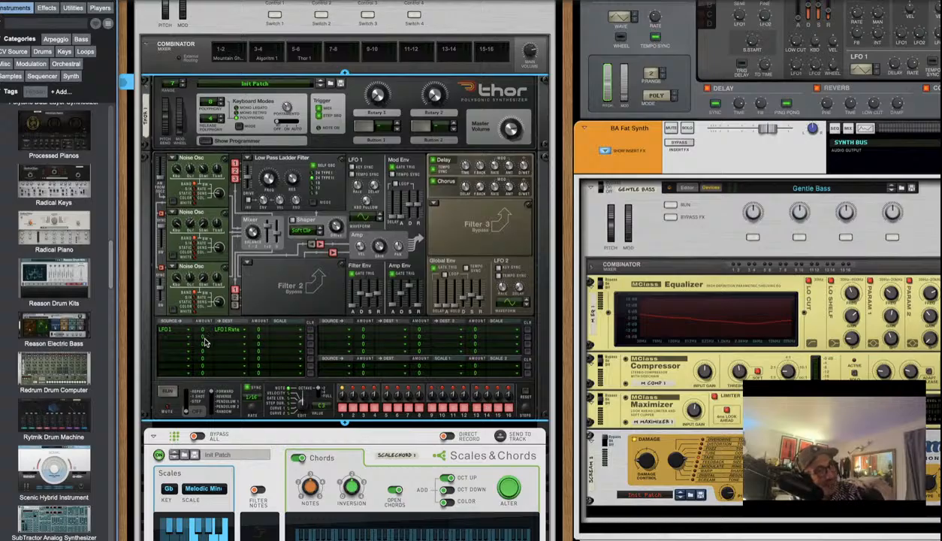
Settle the first route's amount at 7 with scale 85, then open its destination choices
drag(203, 334, 210, 312)
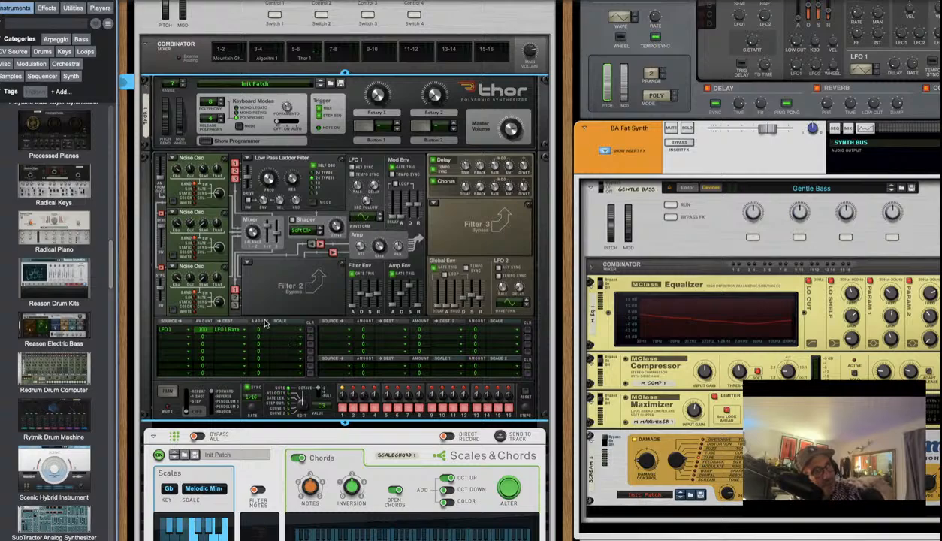
mouse_move(202, 330)
mouse_down()
mouse_move(204, 346)
mouse_move(202, 336)
mouse_up()
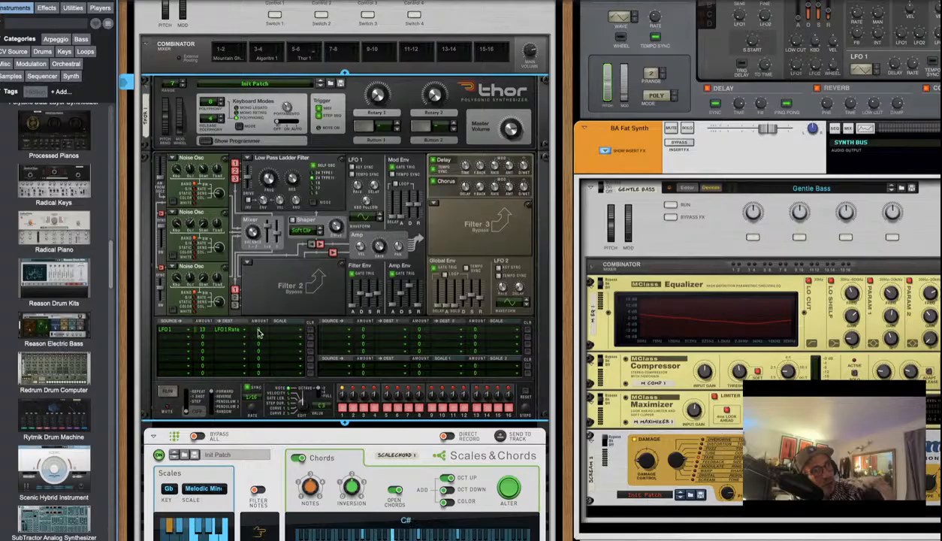
drag(260, 325, 257, 311)
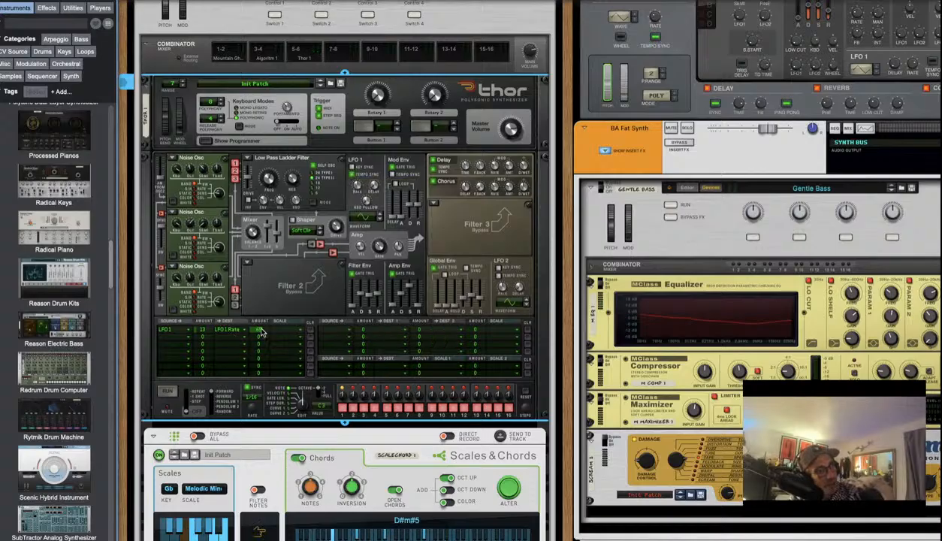
mouse_move(203, 329)
mouse_down()
mouse_move(208, 313)
mouse_move(209, 330)
mouse_up()
click(222, 329)
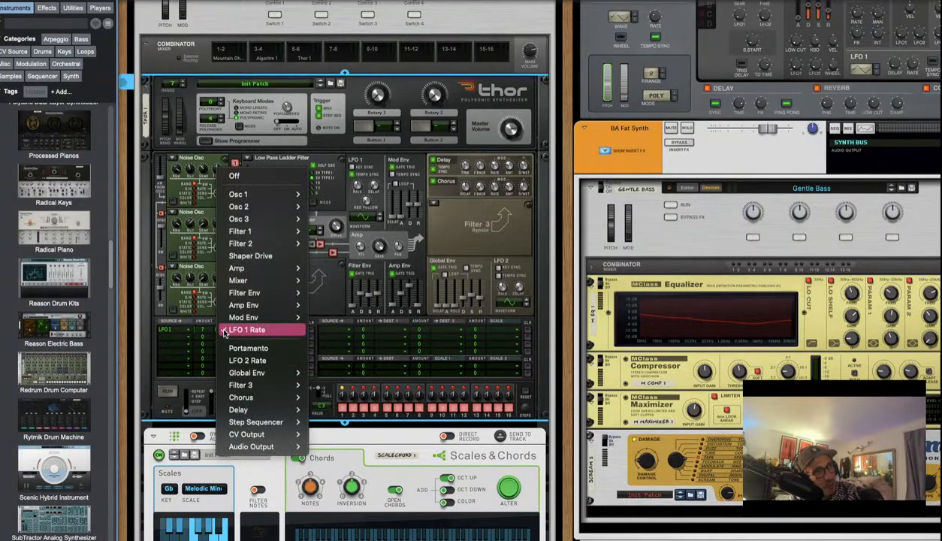
mouse_move(229, 298)
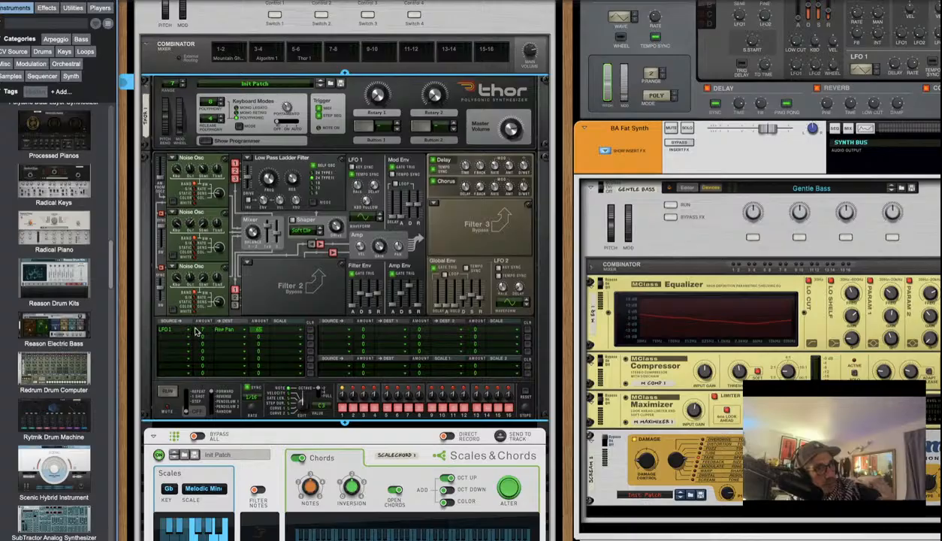
Raise the LFO 1 → Amp Pan amount in mod matrix row 1 to 100
drag(207, 331, 210, 289)
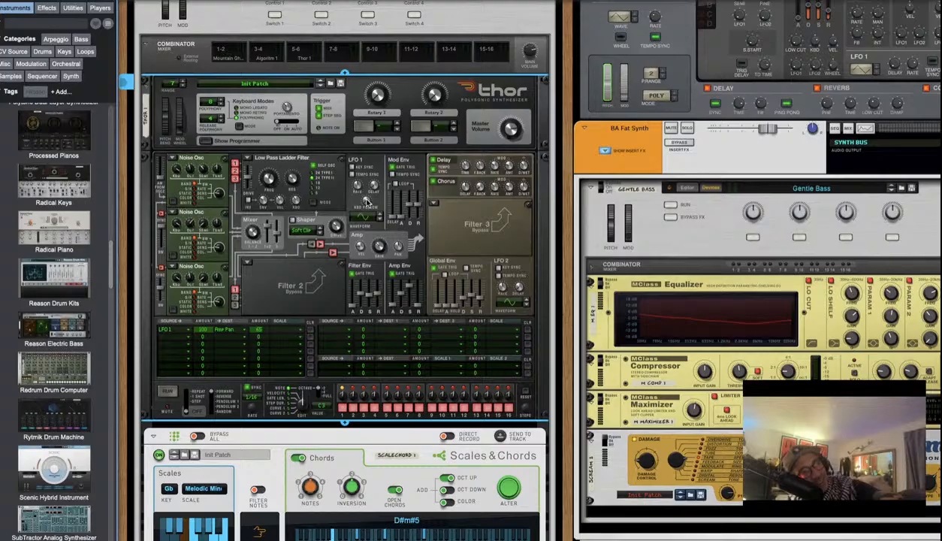
Sweep the LFO 1 rate up to about 99.6 Hz, then back down to roughly 0.5 Hz
mouse_move(356, 186)
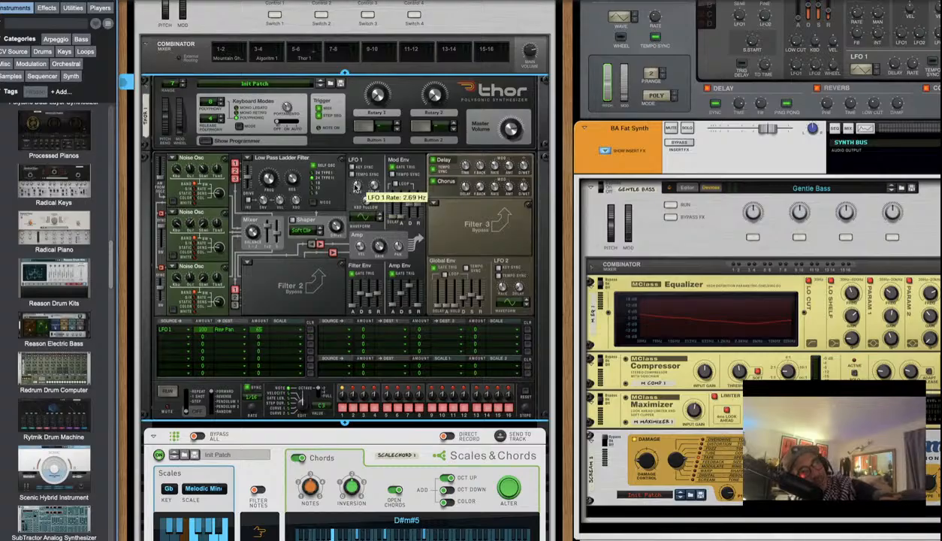
drag(355, 185, 362, 147)
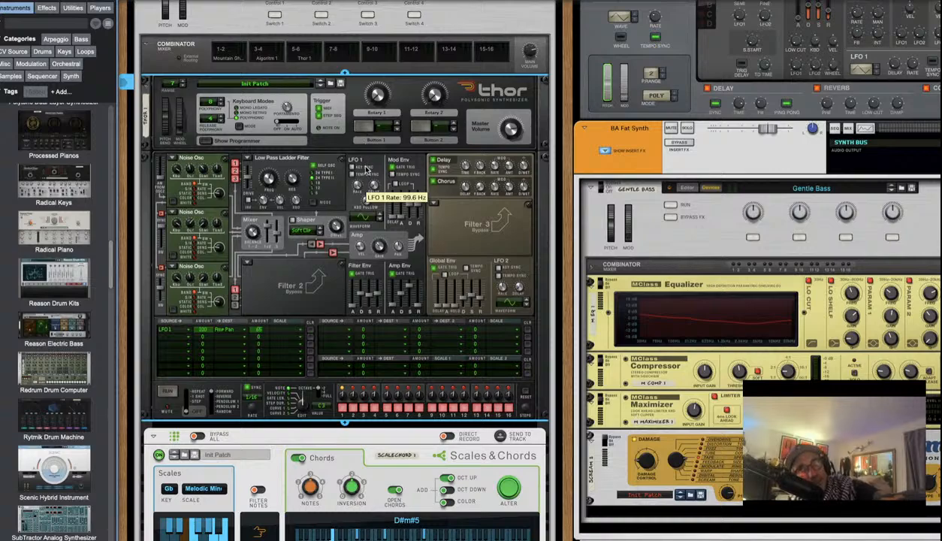
drag(366, 168, 365, 196)
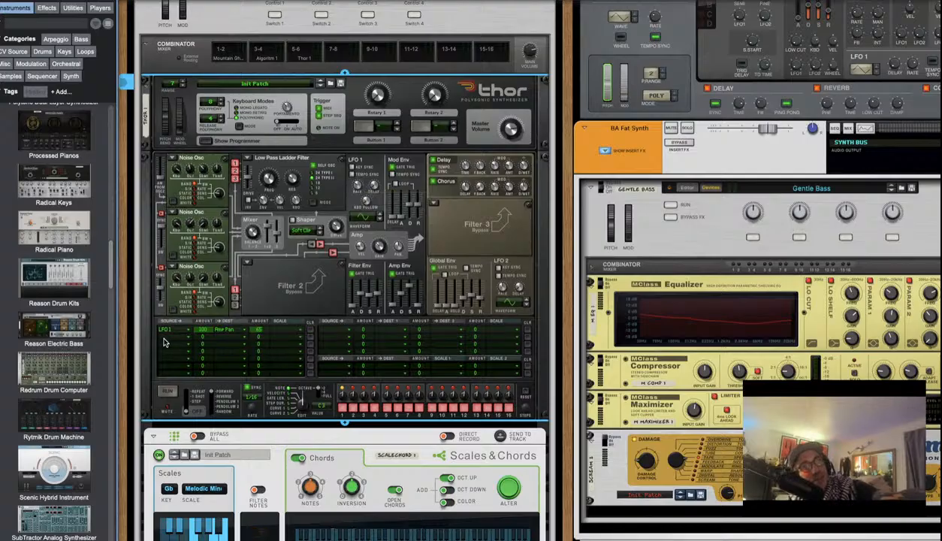
click(164, 342)
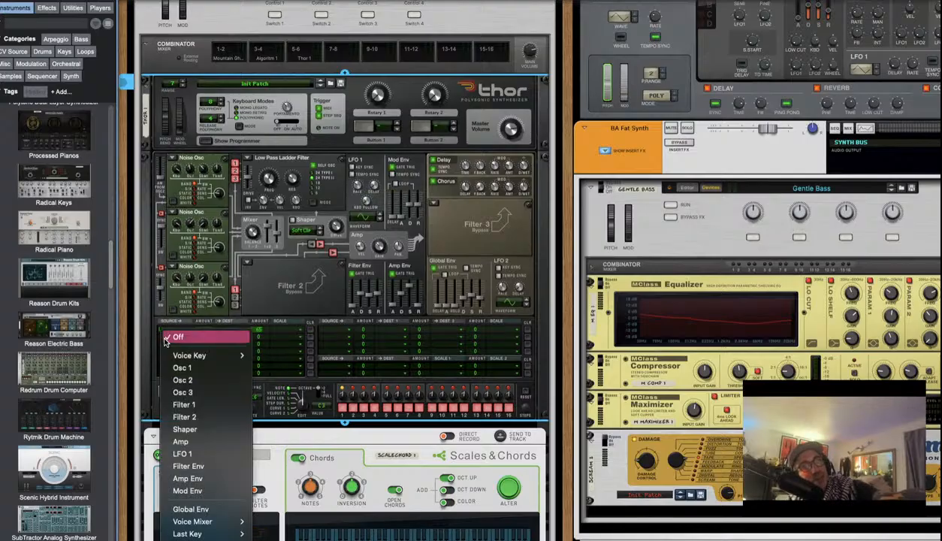
Route mod matrix row 2 from LFO 1 to Filter 1 Frequency and nudge the cutoff to about 2.56 kHz
click(197, 418)
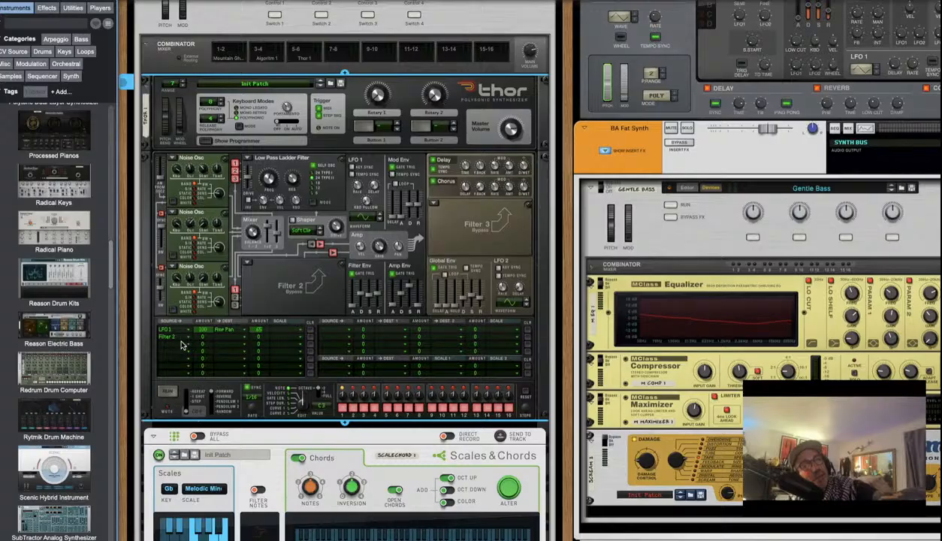
click(171, 335)
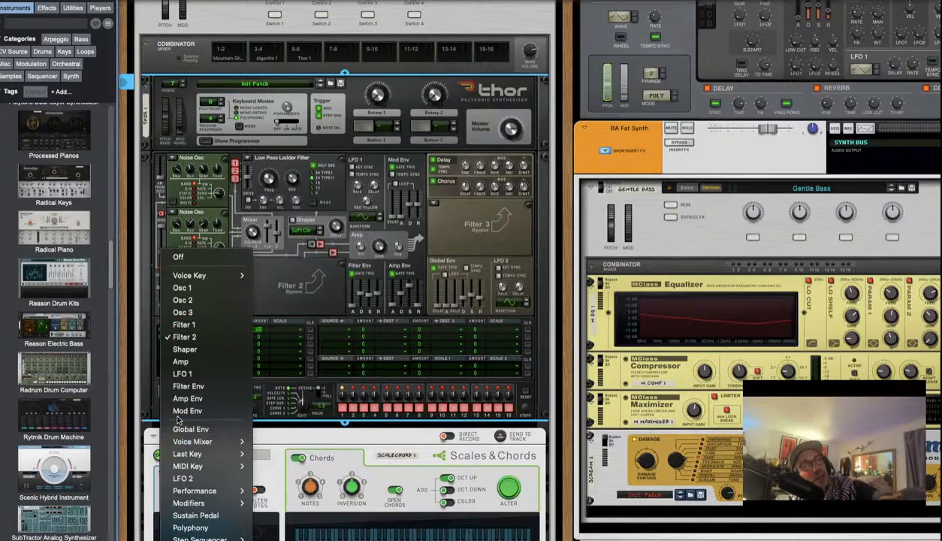
click(192, 373)
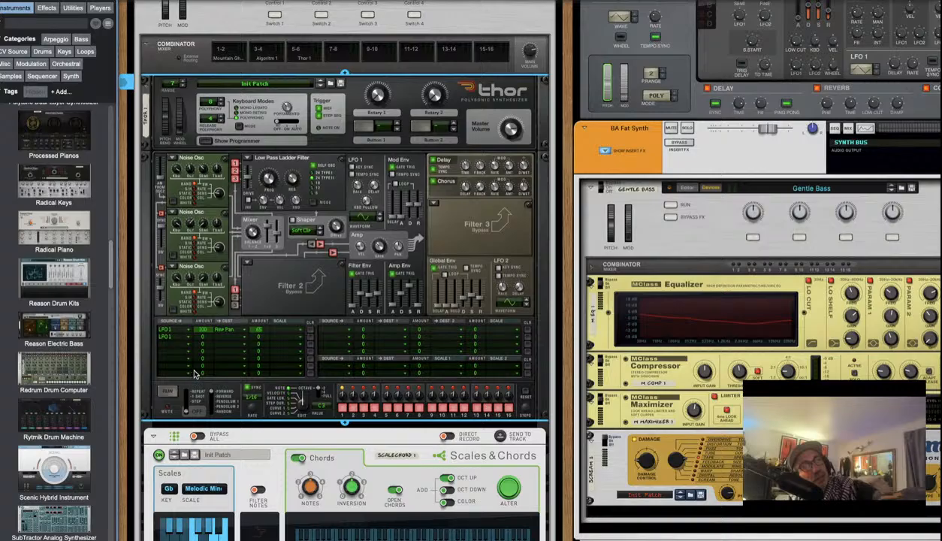
click(218, 337)
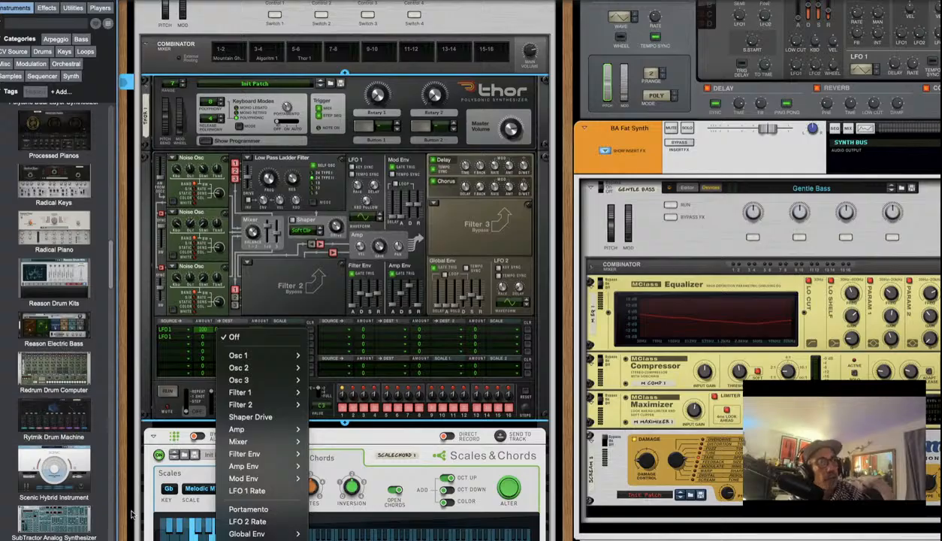
mouse_move(224, 383)
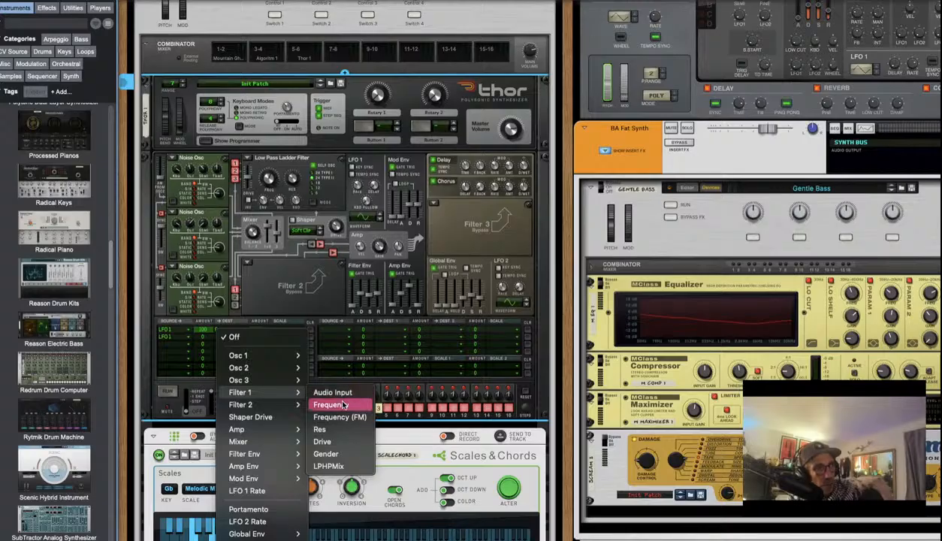
click(344, 404)
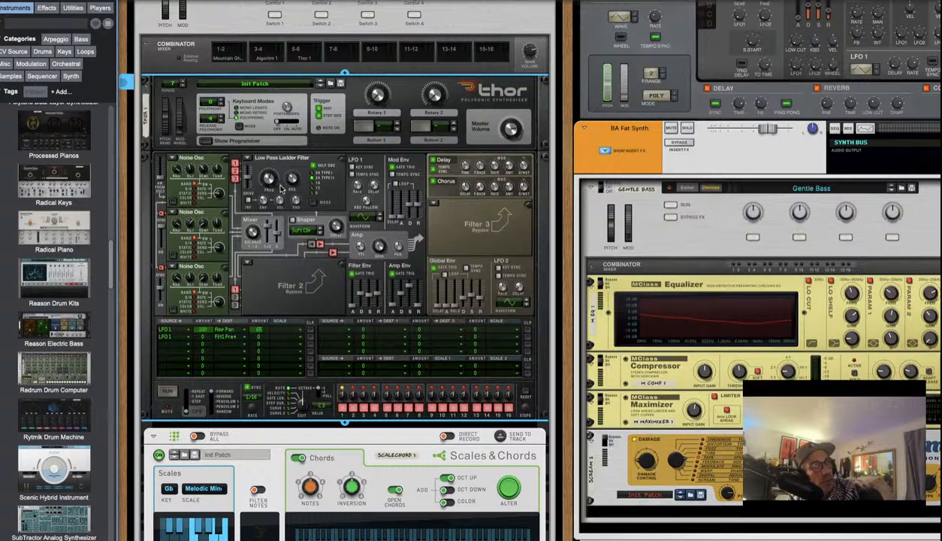
mouse_move(272, 180)
drag(271, 180, 268, 176)
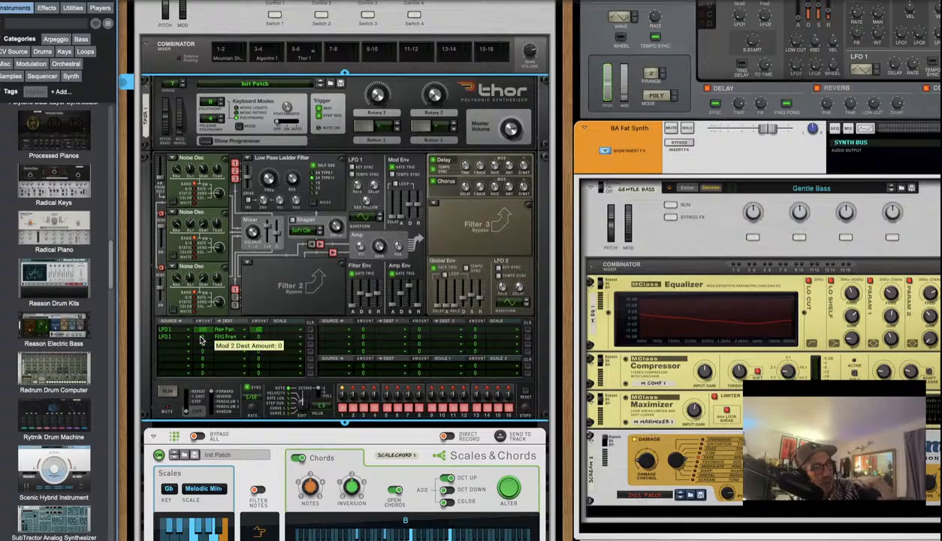
Set row 2's LFO 1 → Filter 1 Frequency amount to 100 and rework the Filter 1 cutoff
drag(200, 337, 201, 316)
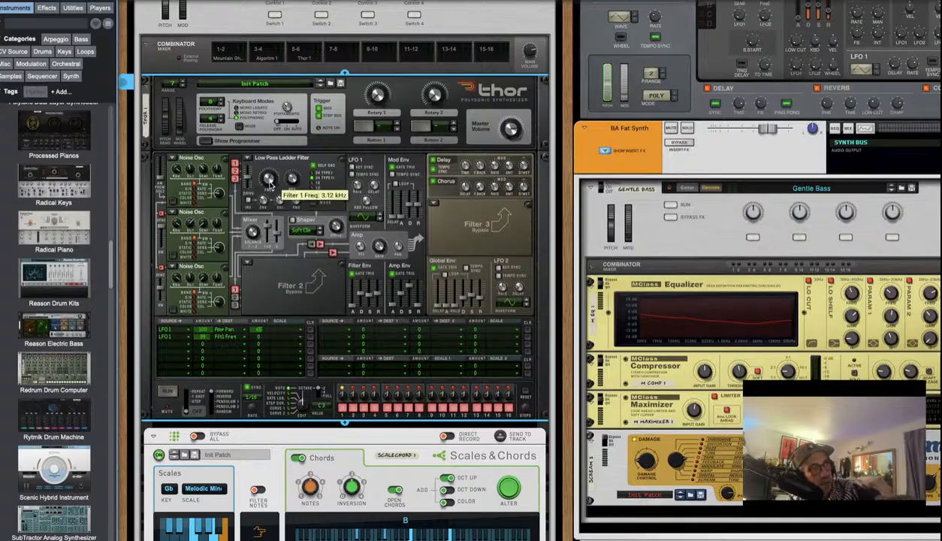
drag(271, 181, 270, 221)
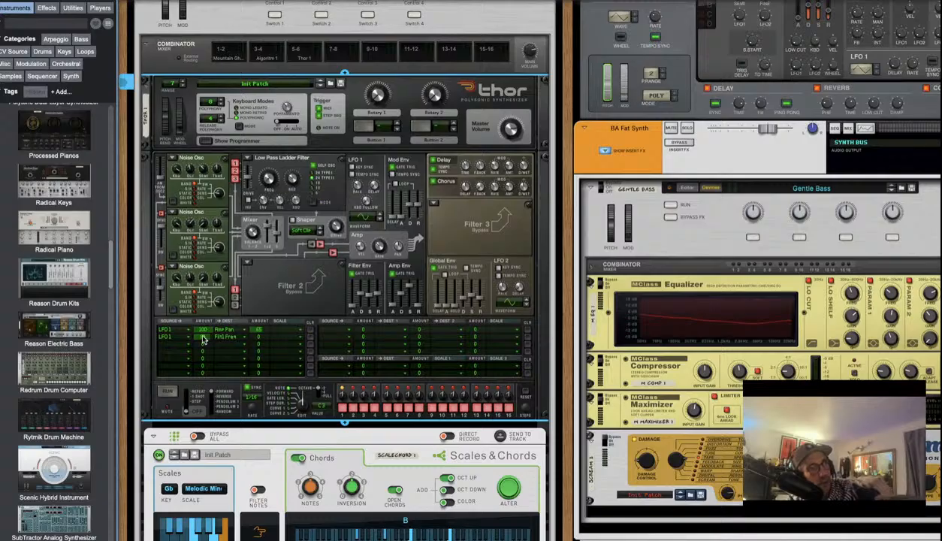
drag(202, 340, 202, 323)
drag(271, 182, 270, 177)
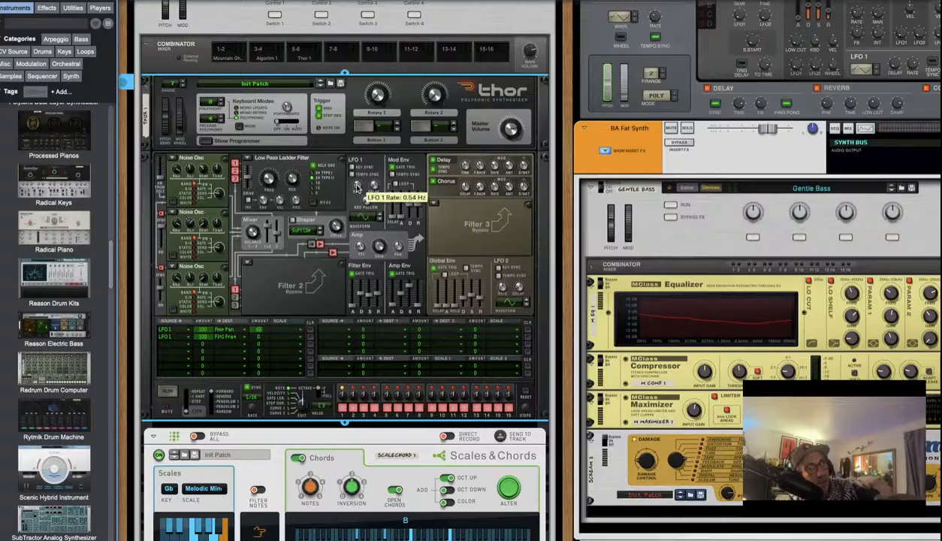
Speed LFO 1 up to about 56 Hz, raise the cutoff to 317 Hz and reduce resonance to 72
drag(356, 184, 347, 163)
drag(354, 183, 355, 182)
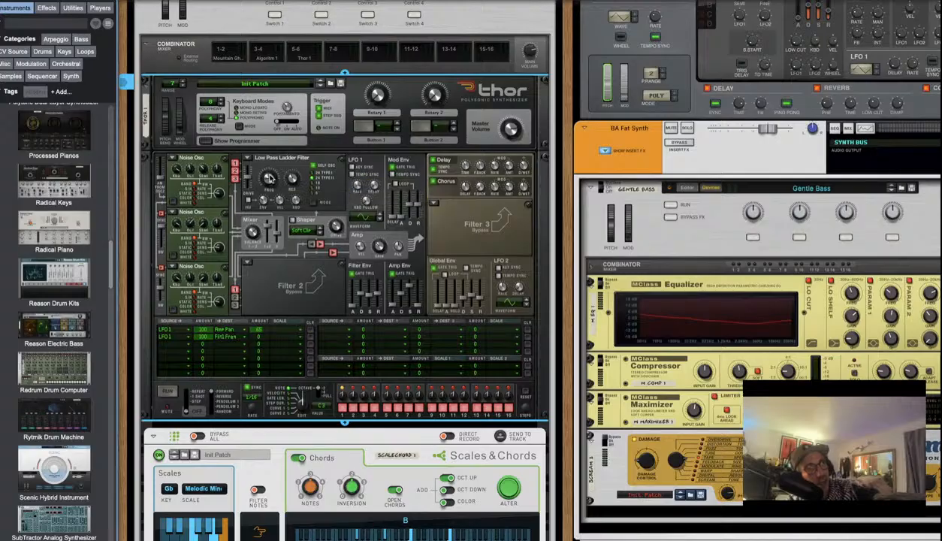
drag(273, 173, 275, 157)
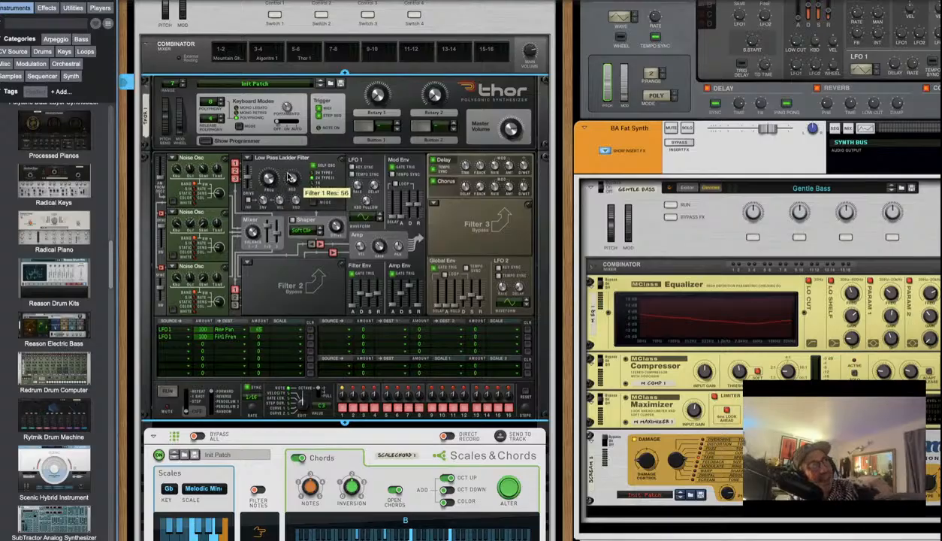
drag(293, 165, 289, 173)
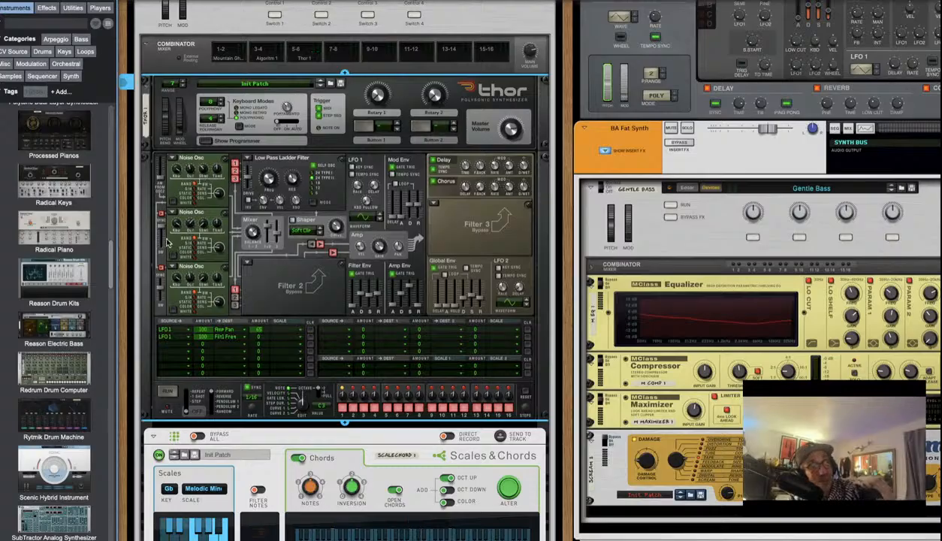
Change oscillator 1 from Noise to Wavetable and oscillator 2 to Phase Modulation
click(172, 158)
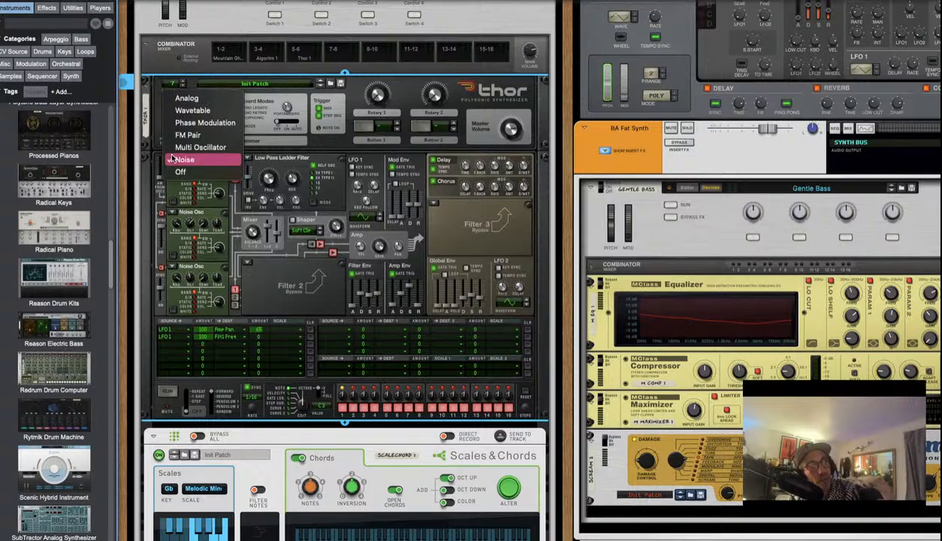
click(184, 110)
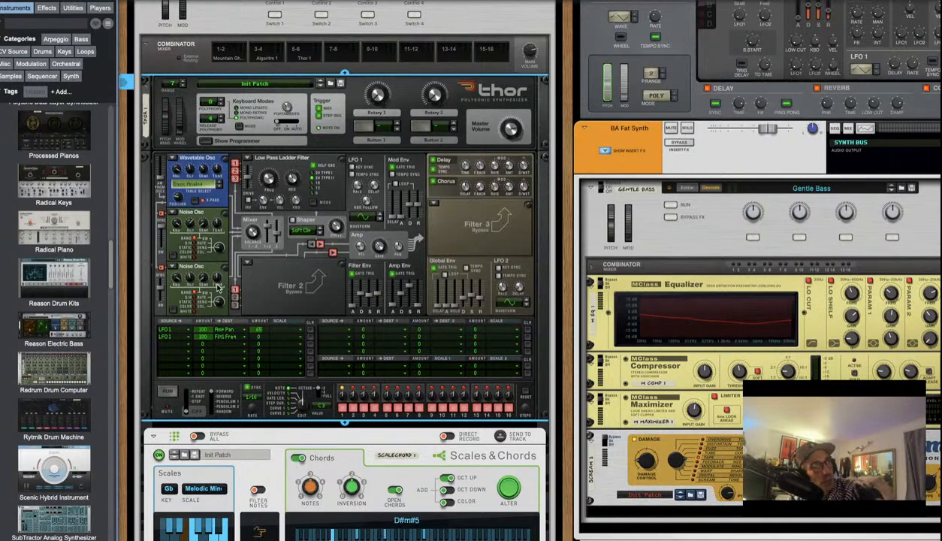
click(173, 214)
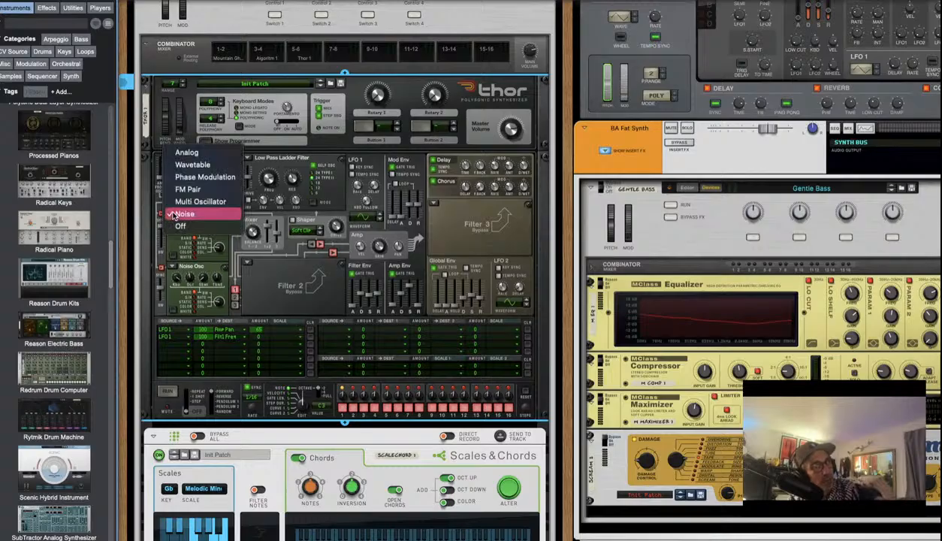
click(183, 177)
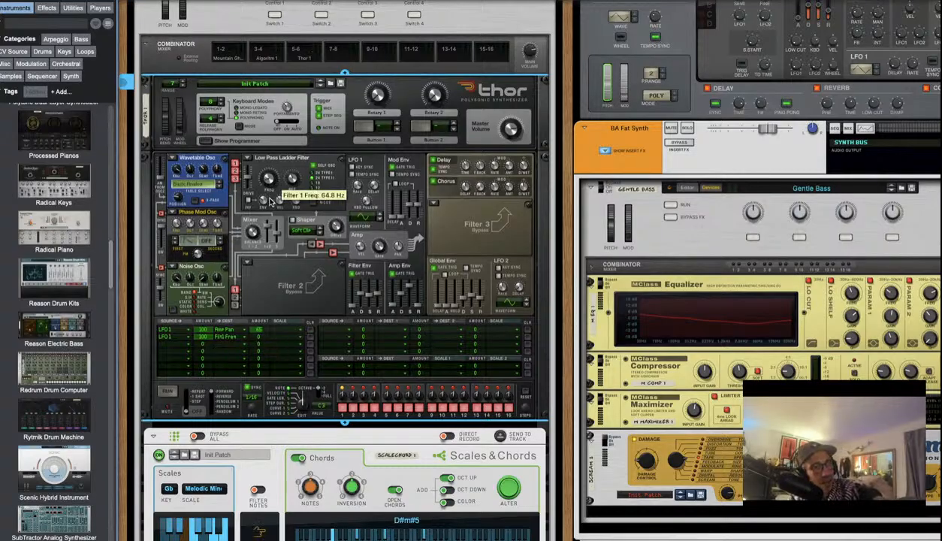
Raise filter drive to 89 and cutoff to 287 Hz, and set row 2's modulation amount to 75
drag(246, 178, 245, 171)
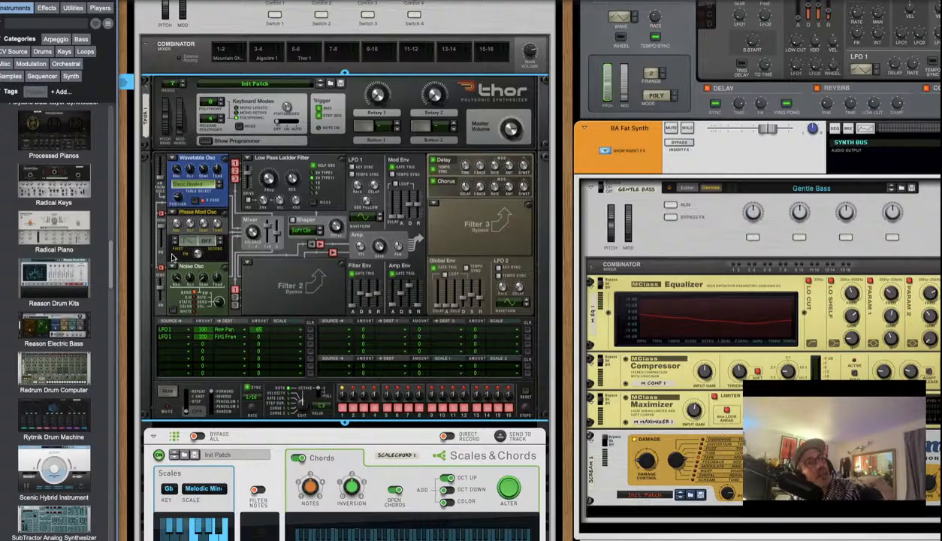
drag(255, 330, 200, 347)
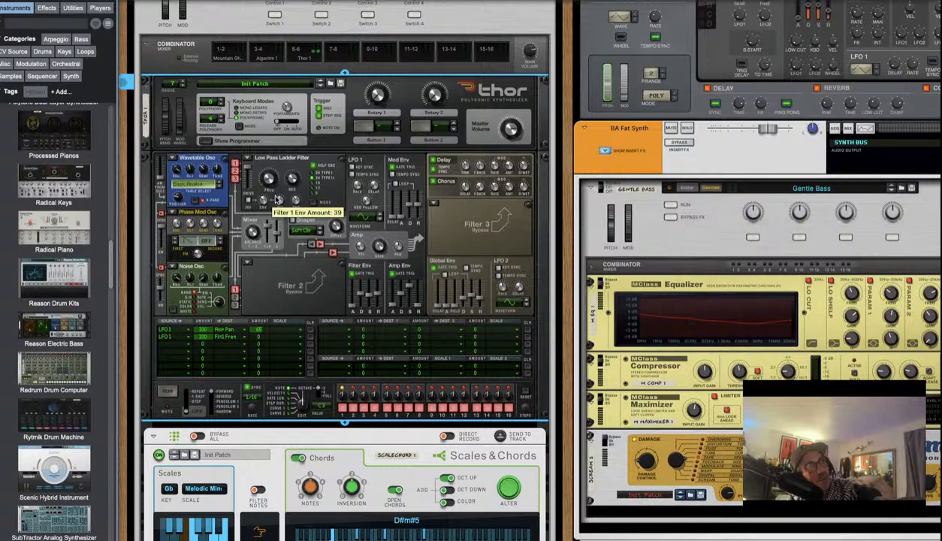
mouse_move(271, 180)
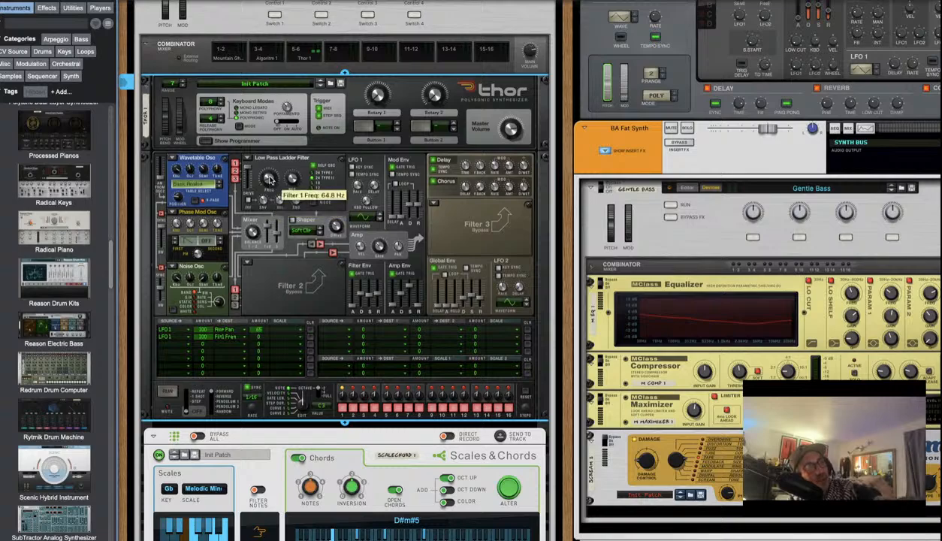
drag(270, 179, 269, 171)
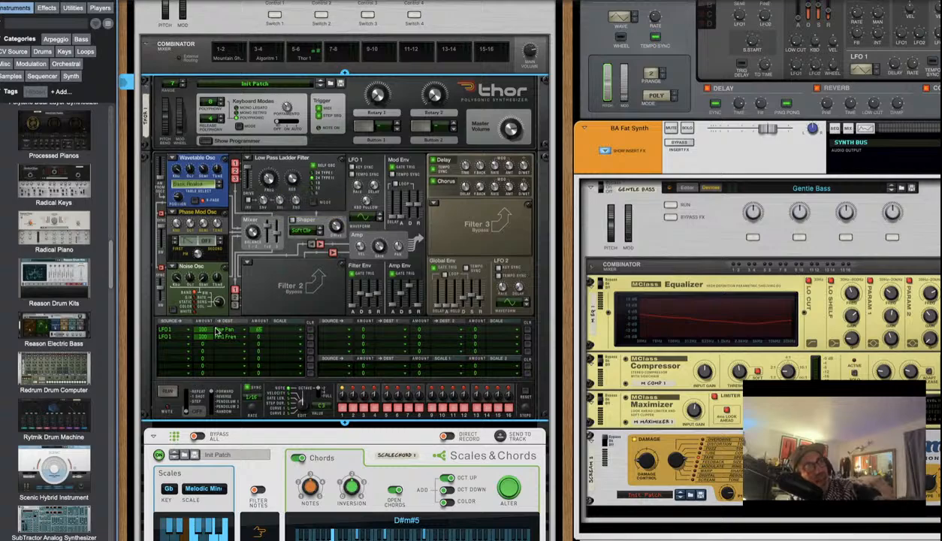
drag(207, 336, 248, 166)
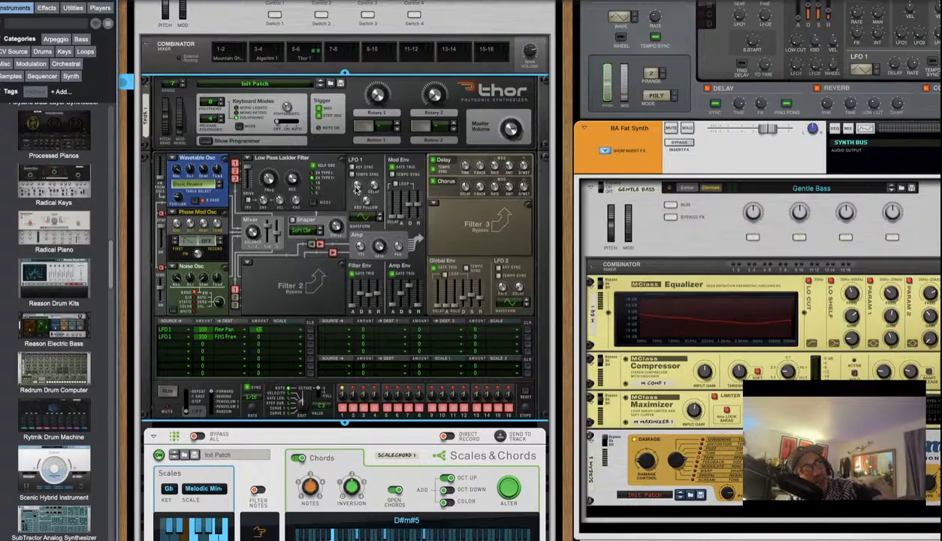
Slow LFO 1 to 1.08 Hz and lower the filter resonance
mouse_move(357, 190)
mouse_down()
mouse_move(357, 217)
mouse_move(356, 187)
mouse_move(347, 207)
mouse_move(339, 168)
mouse_move(351, 209)
mouse_move(348, 175)
mouse_up()
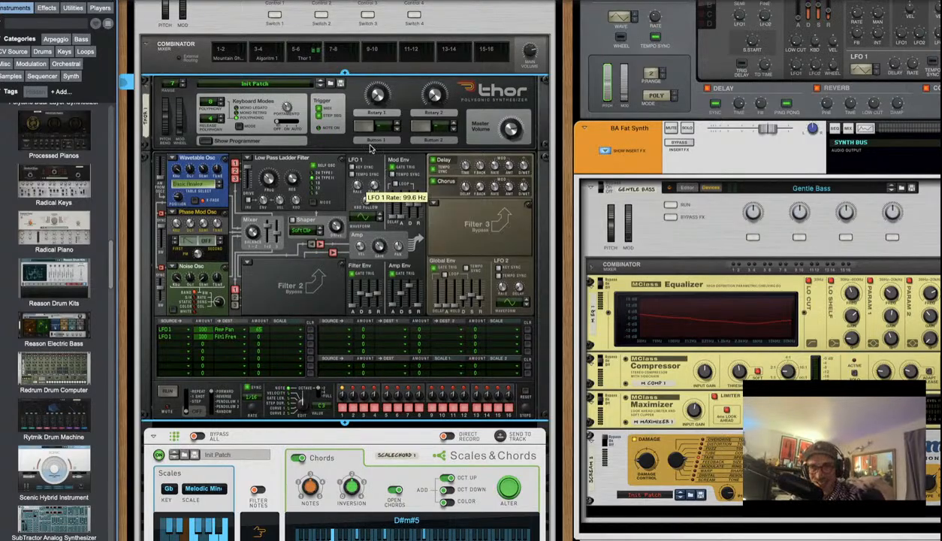
mouse_move(372, 180)
mouse_down()
mouse_move(365, 173)
mouse_move(374, 221)
mouse_move(370, 175)
mouse_up()
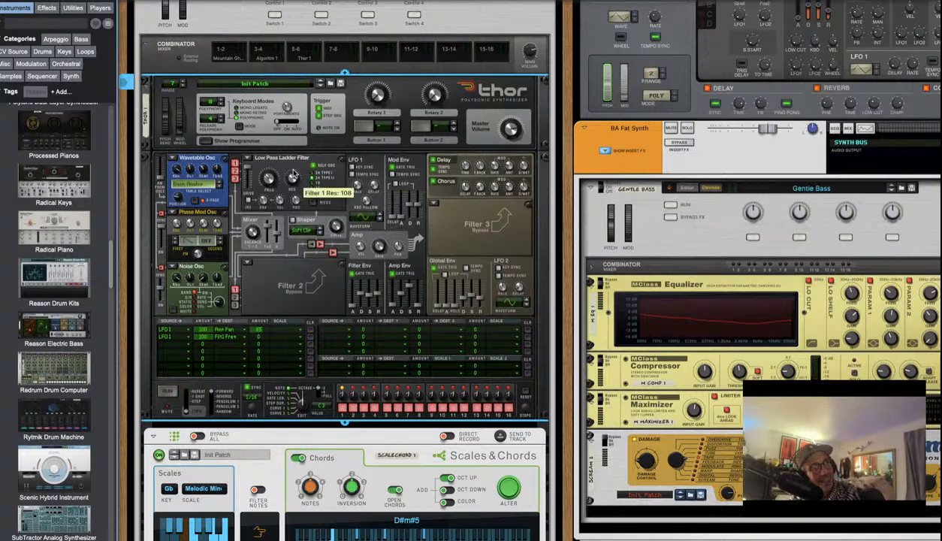
drag(294, 184, 294, 283)
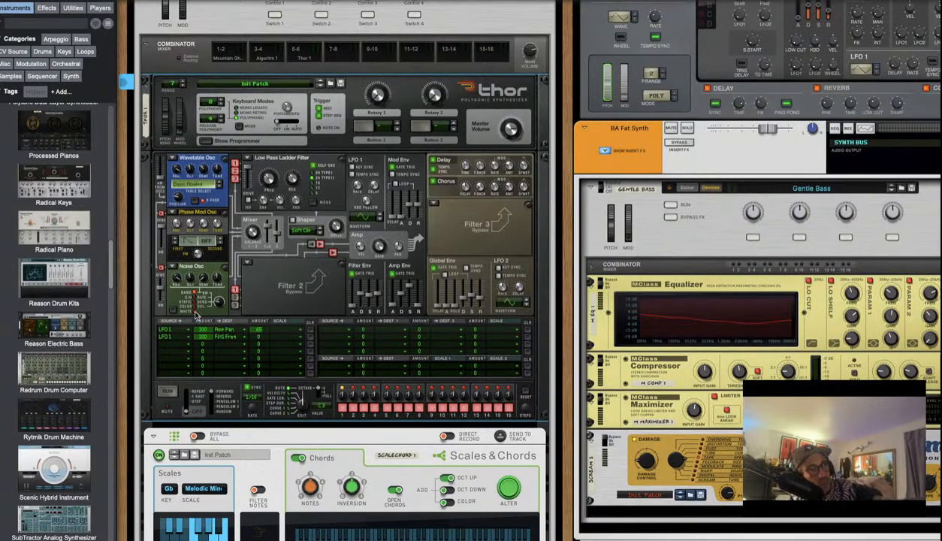
Turn off the step sequencer's Sync so its rate runs in hertz
click(246, 390)
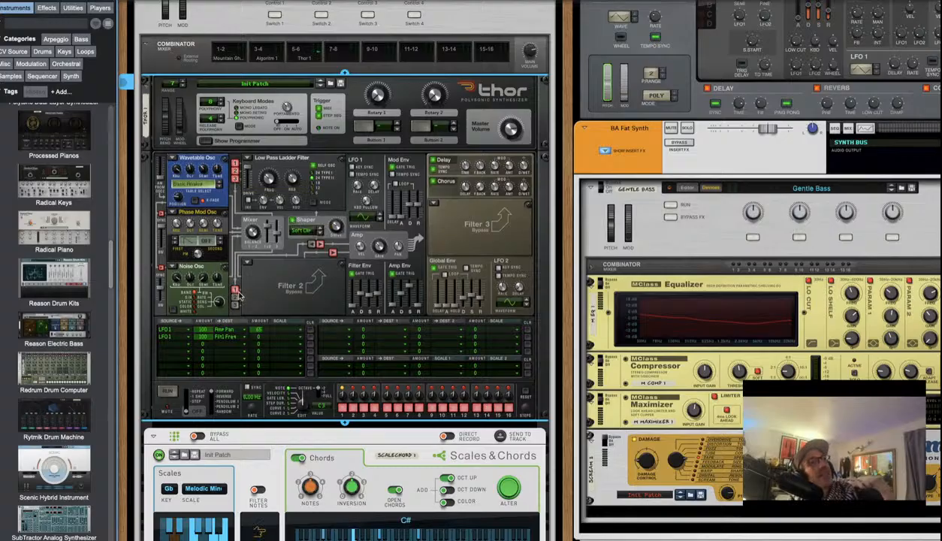
Make oscillator 3 a Wavetable using Sine Harmonics and switch oscillator 1's table to Mixed Waves 3
click(173, 266)
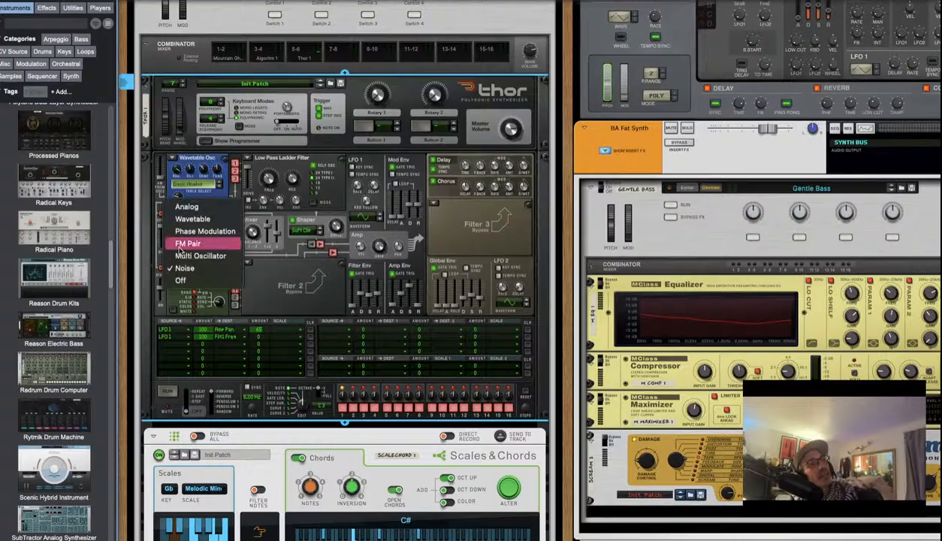
click(542, 289)
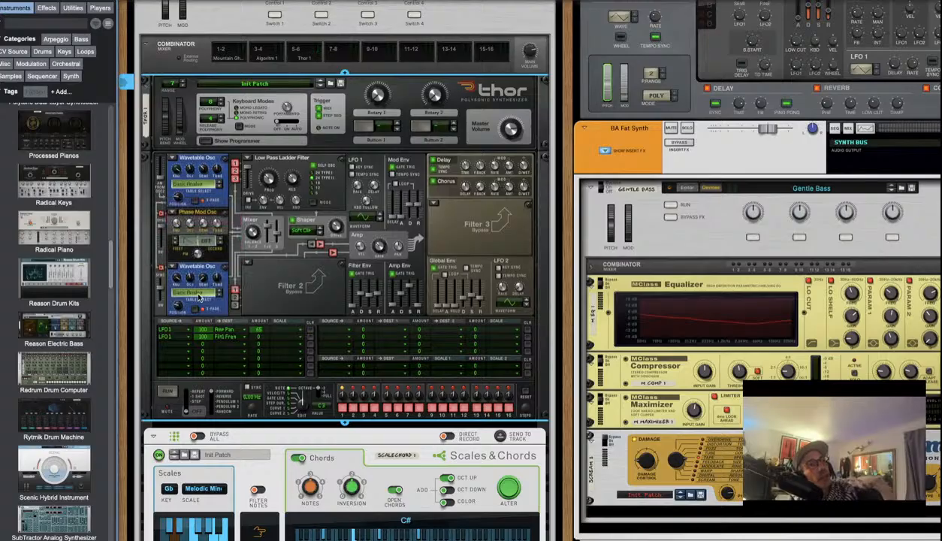
click(199, 296)
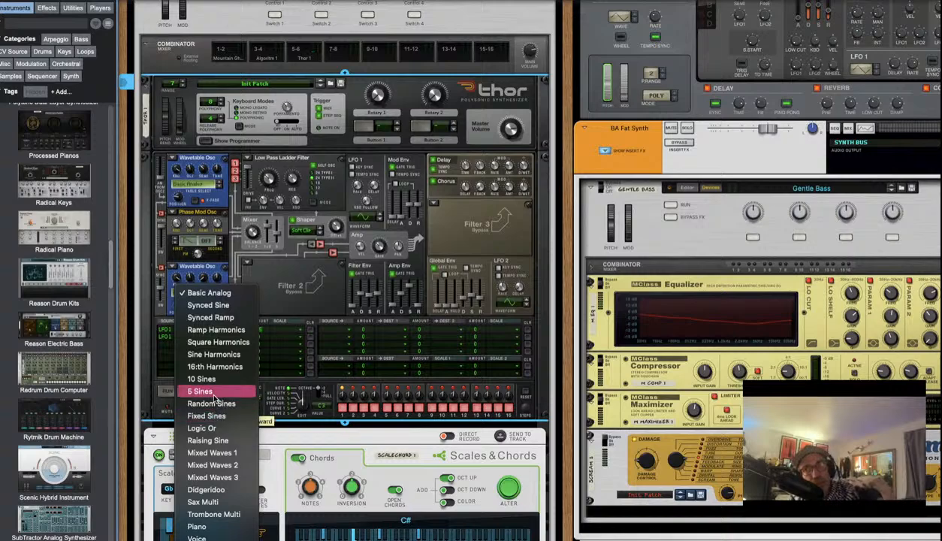
click(217, 356)
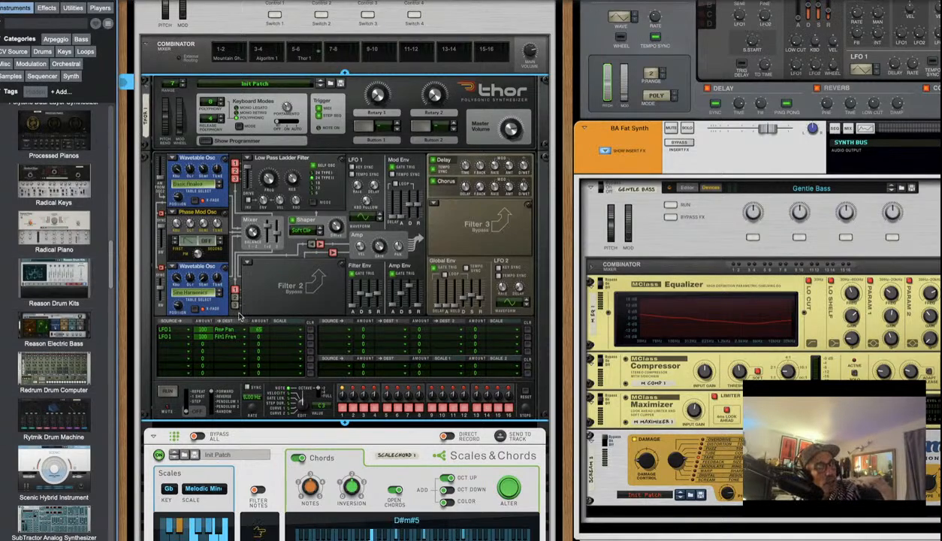
click(191, 182)
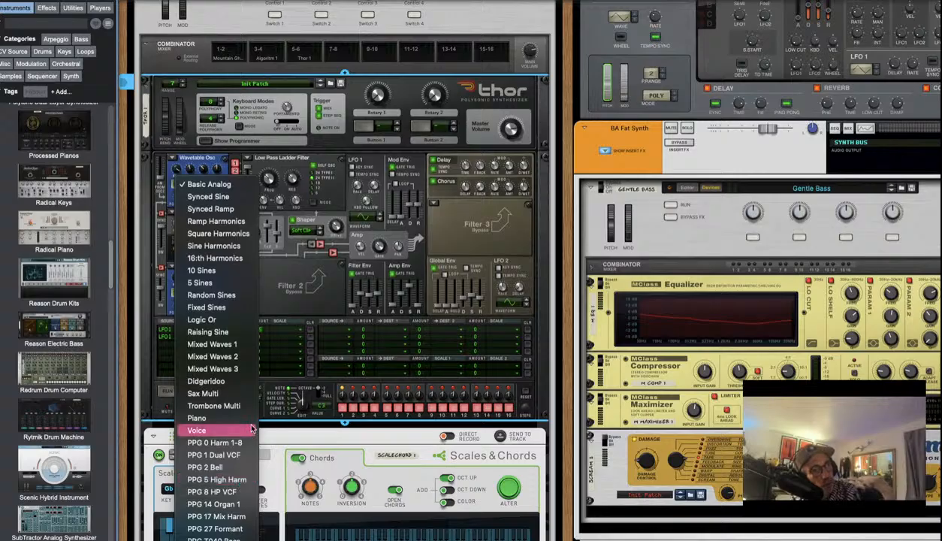
click(225, 367)
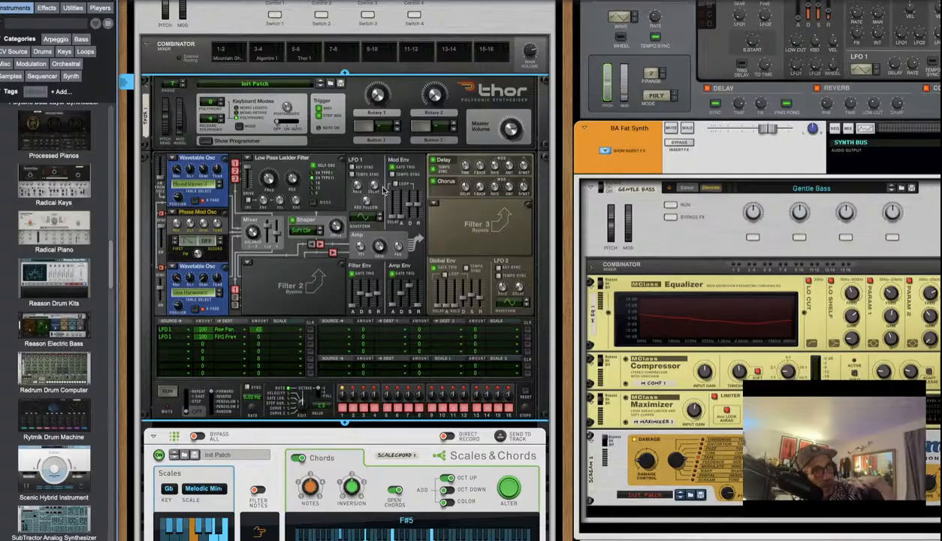
Speed the LFO 1 rate up to 3.02 Hz
drag(359, 187, 351, 168)
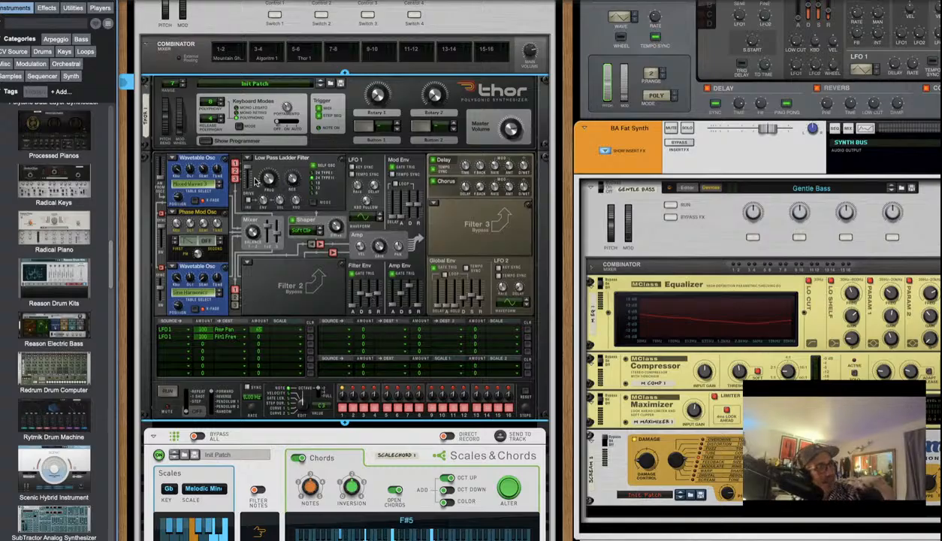
mouse_move(254, 179)
mouse_down()
mouse_move(331, 187)
mouse_move(367, 179)
mouse_move(371, 169)
mouse_up()
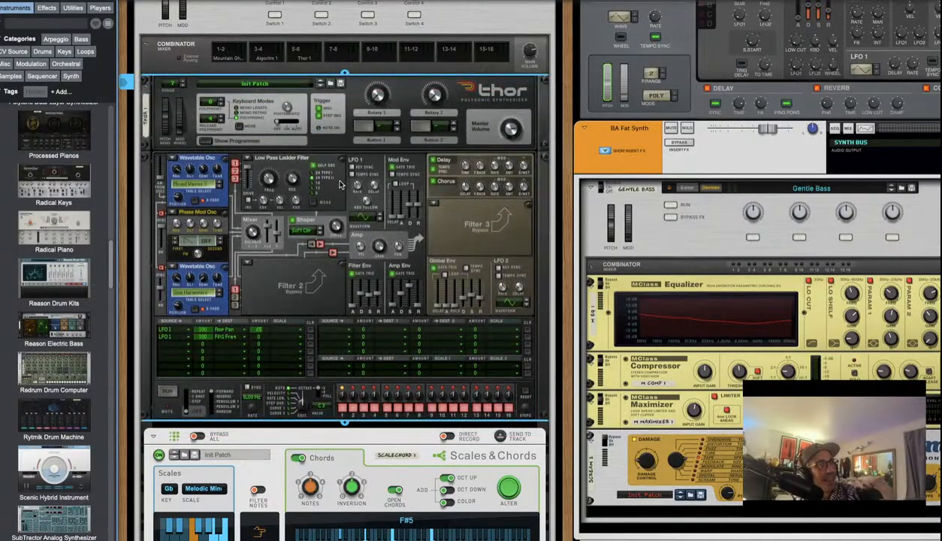
mouse_move(357, 186)
drag(357, 187, 356, 182)
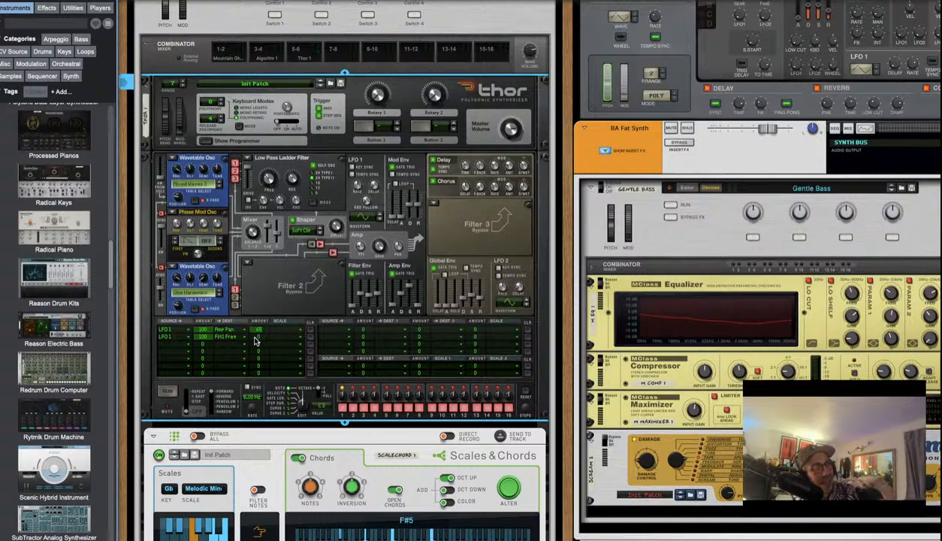
Raise the Low Pass Ladder filter cutoff to 472 Hz
click(283, 338)
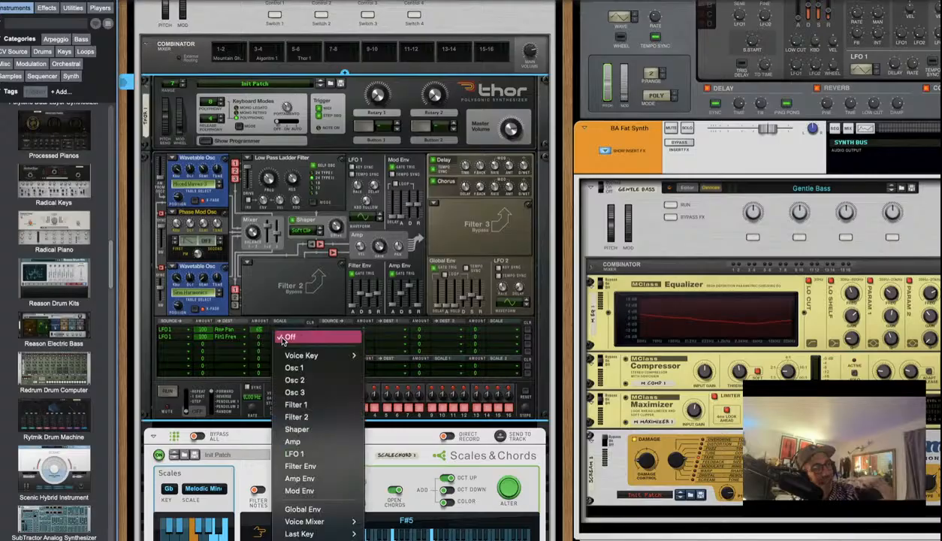
click(252, 362)
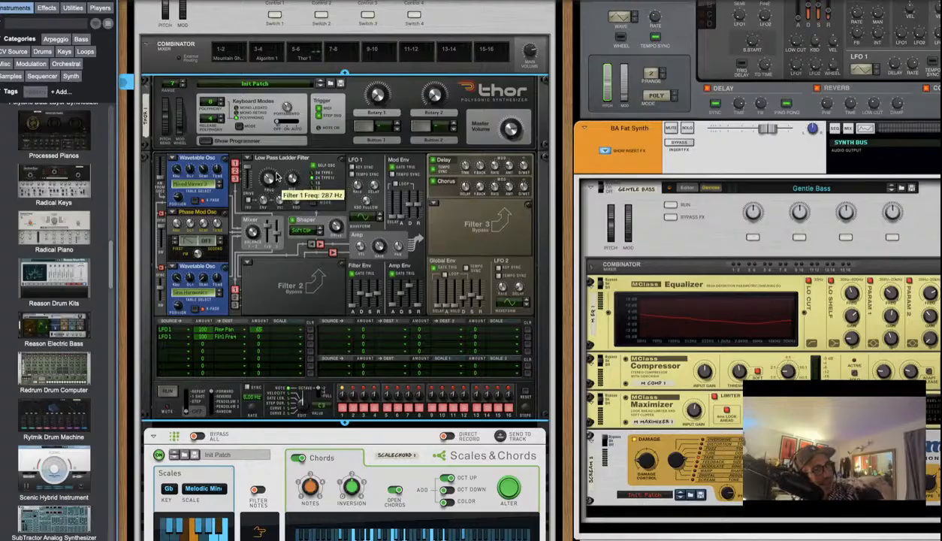
drag(268, 181, 273, 167)
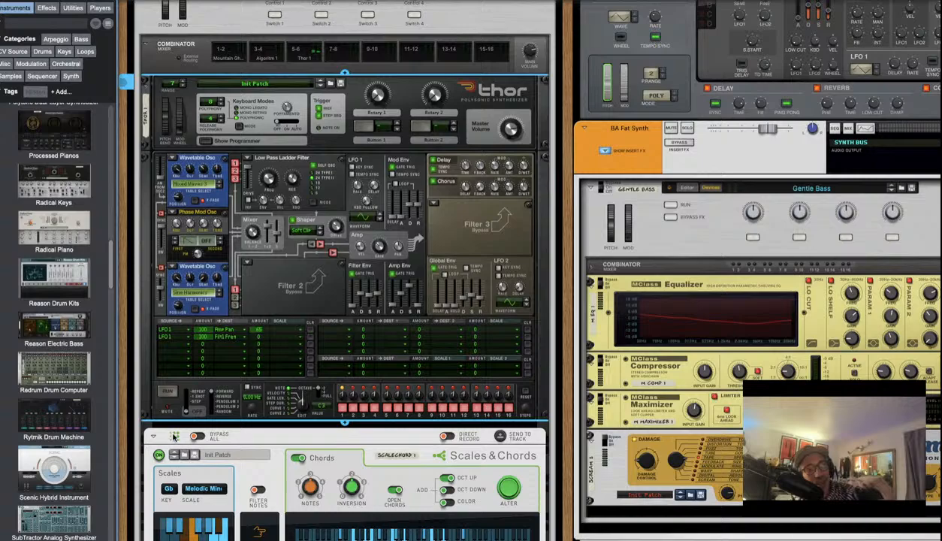
Scroll down to the Scales & Chords device and switch the player on
scroll(188, 457, down, 1)
scroll(188, 457, down, 4)
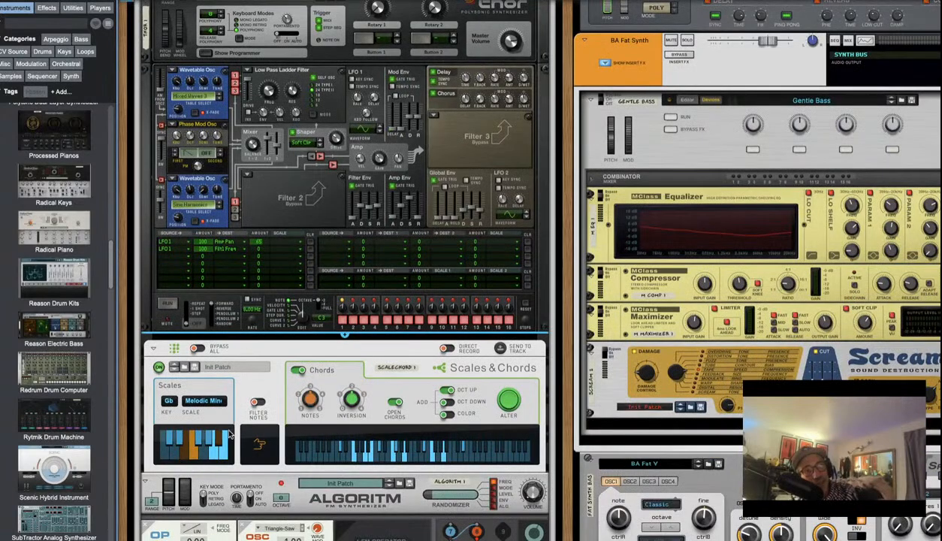
click(159, 360)
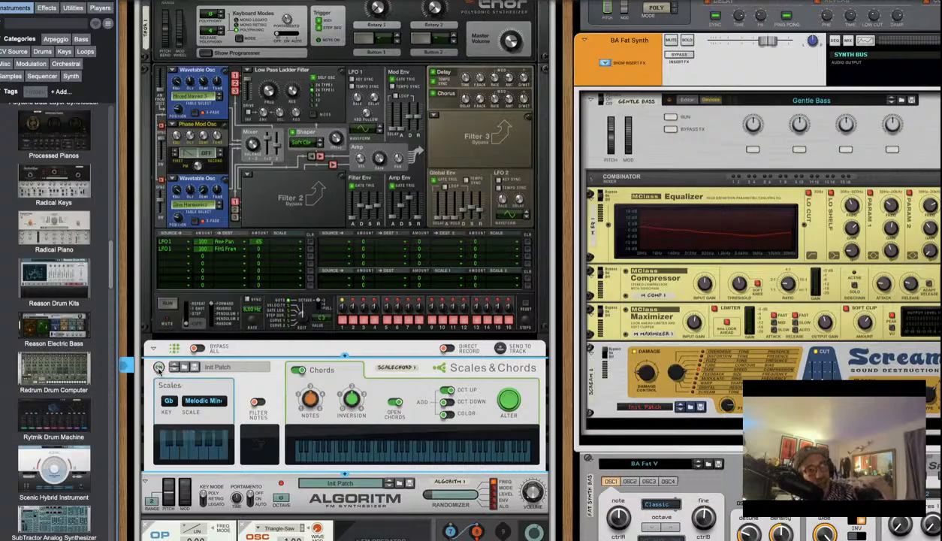
click(158, 368)
Flip the rack to its rear panel to show the cabling behind Algoritm
scroll(417, 377, down, 5)
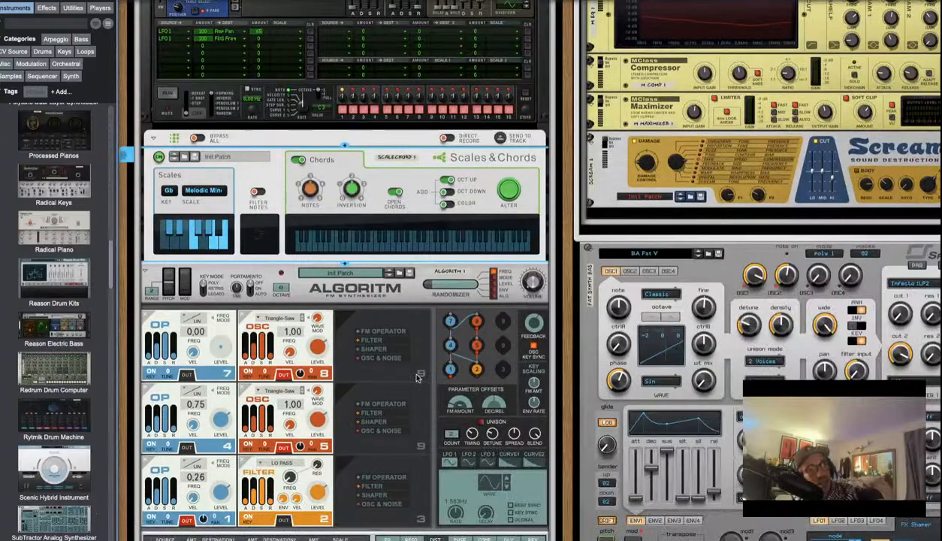
scroll(396, 307, down, 2)
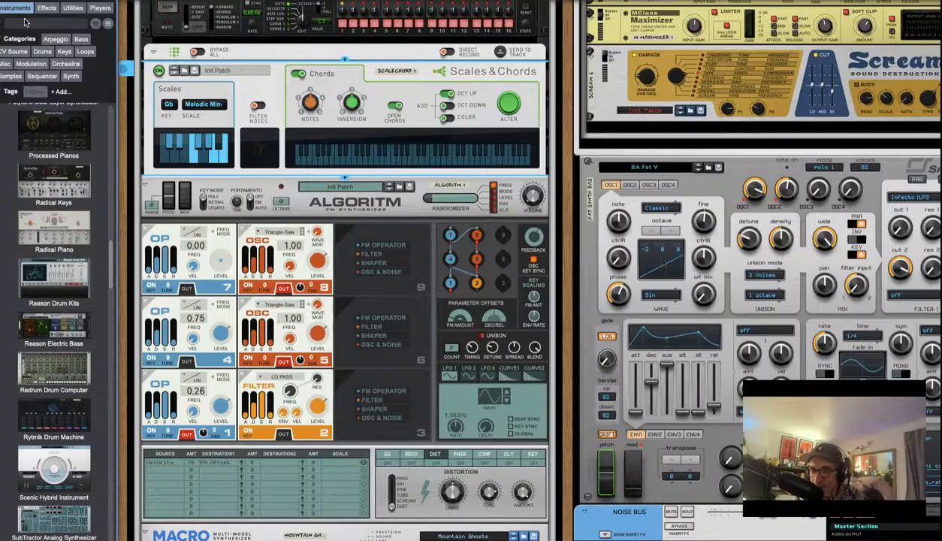
key(Tab)
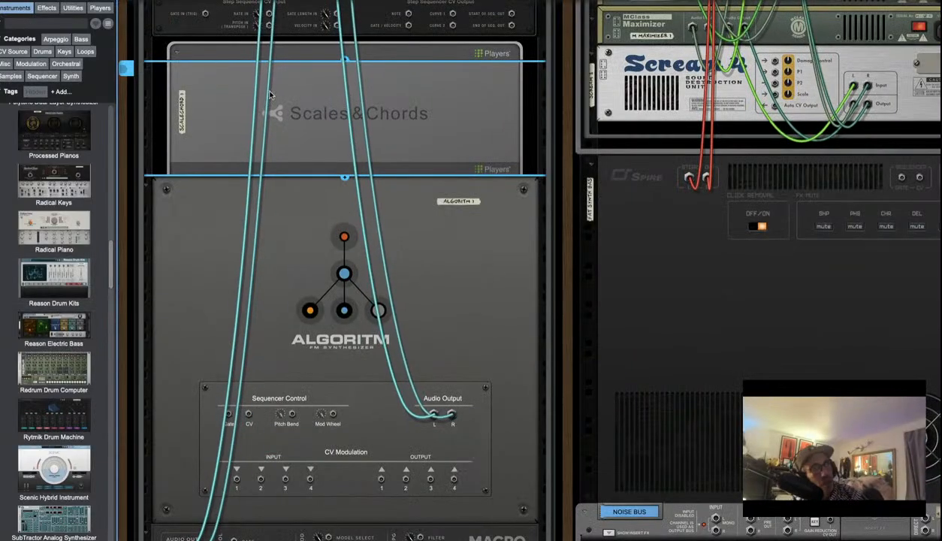
scroll(270, 94, up, 10)
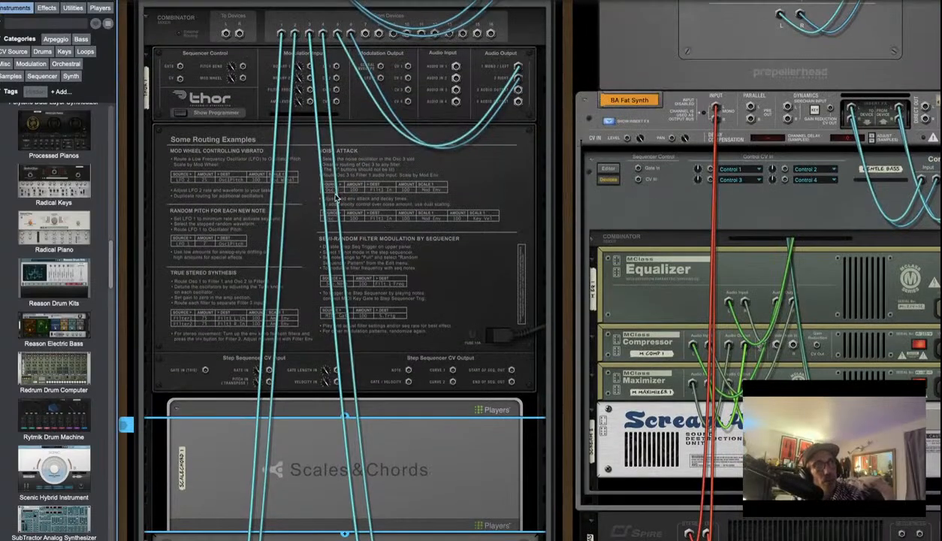
scroll(391, 150, up, 5)
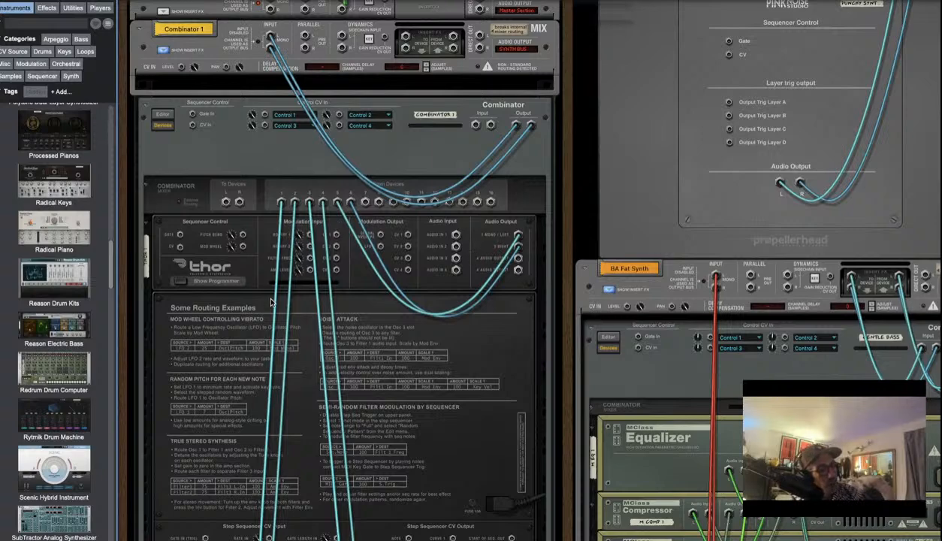
key(Tab)
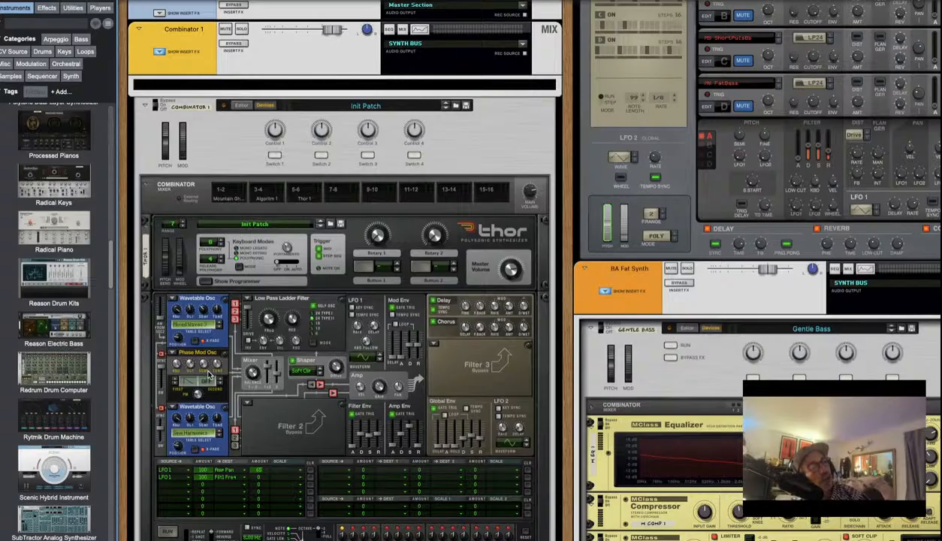
mouse_move(206, 371)
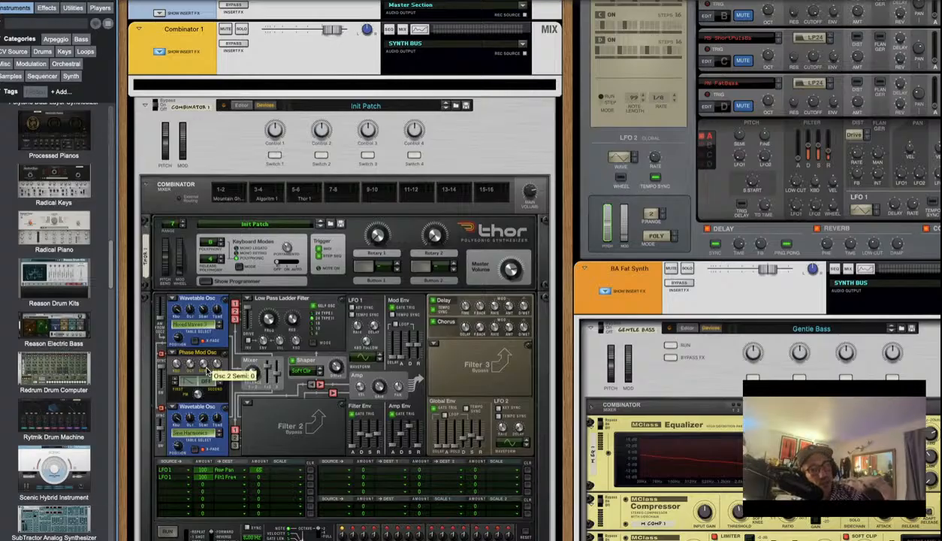
key(Tab)
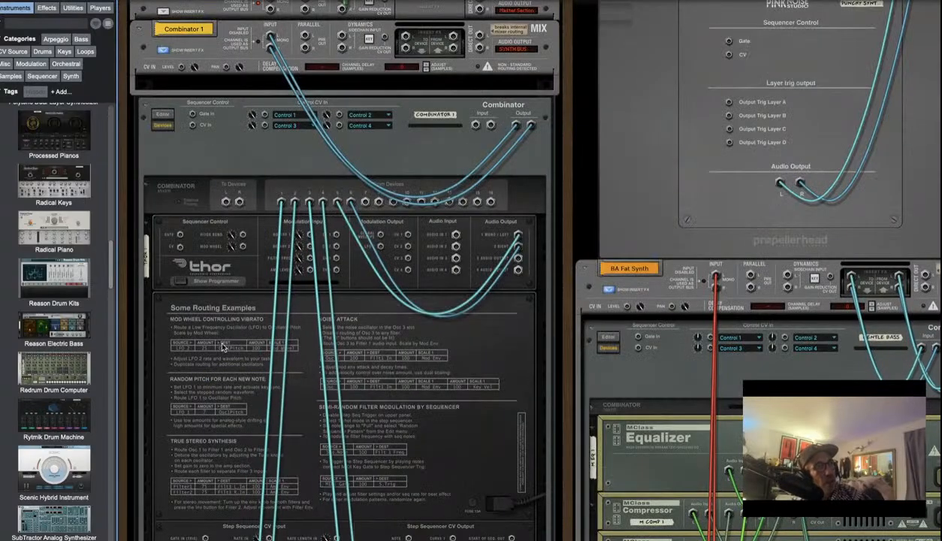
scroll(248, 314, down, 3)
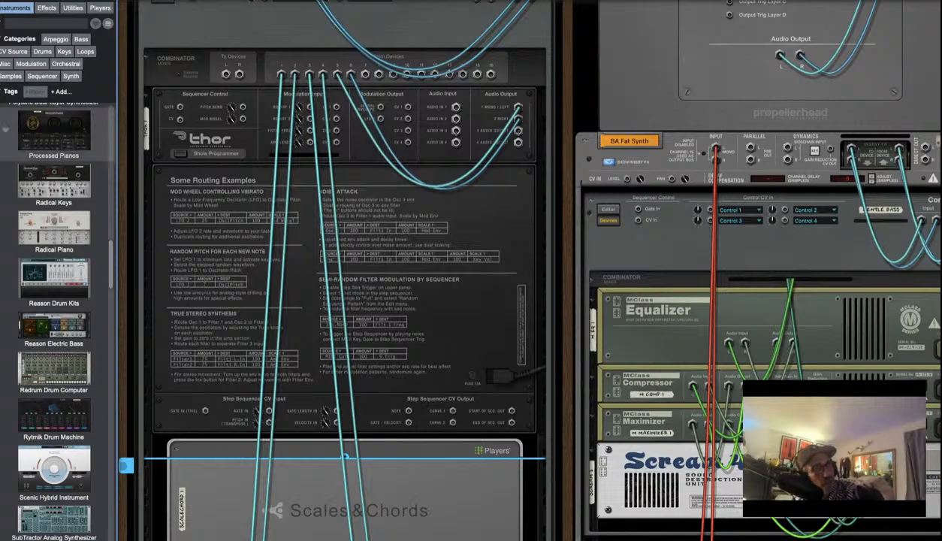
scroll(326, 245, down, 10)
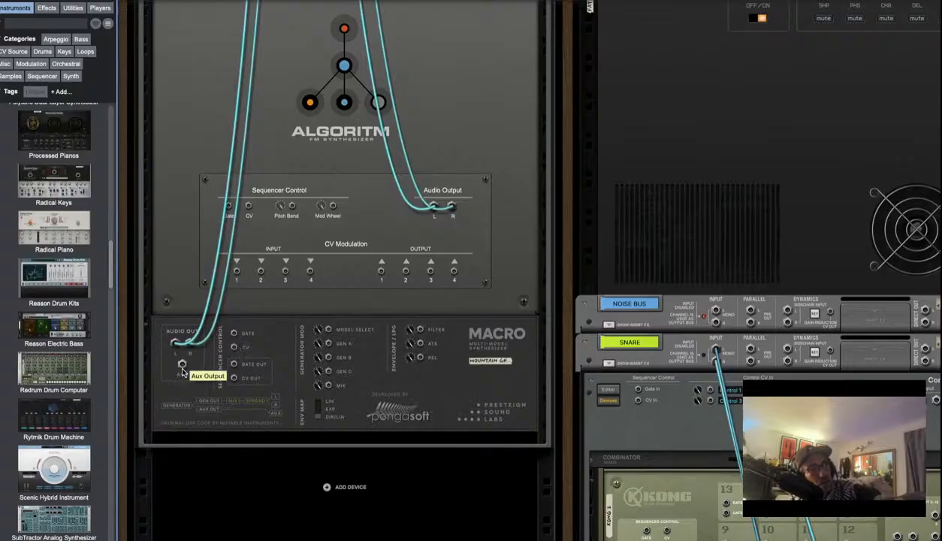
Cable the Macro's Aux Output into Thor's Audio In 1, then flip the rack to the front panels
drag(181, 364, 456, 96)
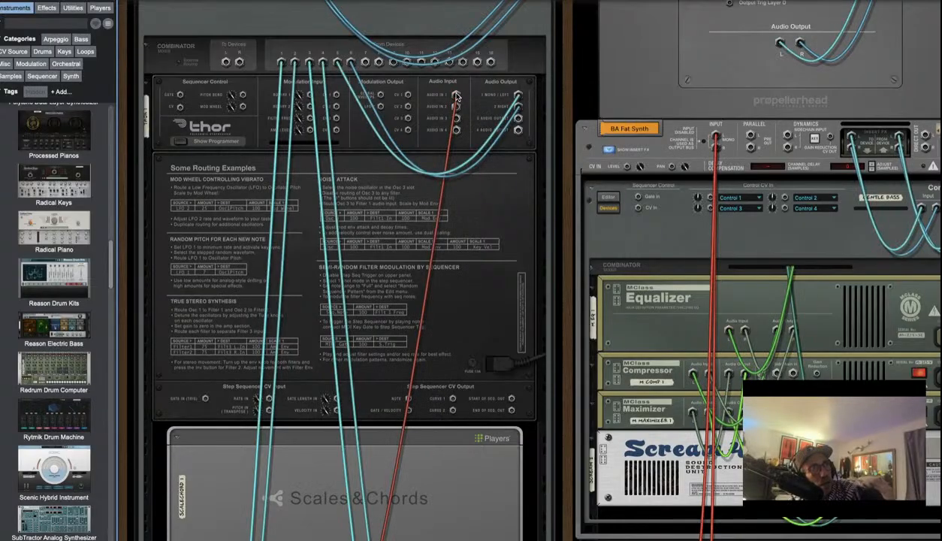
scroll(469, 342, down, 5)
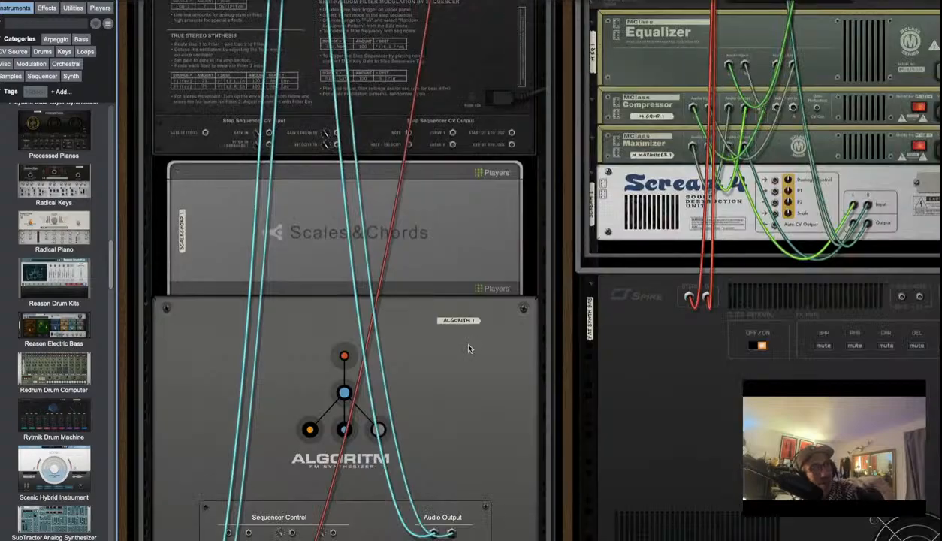
scroll(467, 349, down, 1)
scroll(462, 343, up, 1)
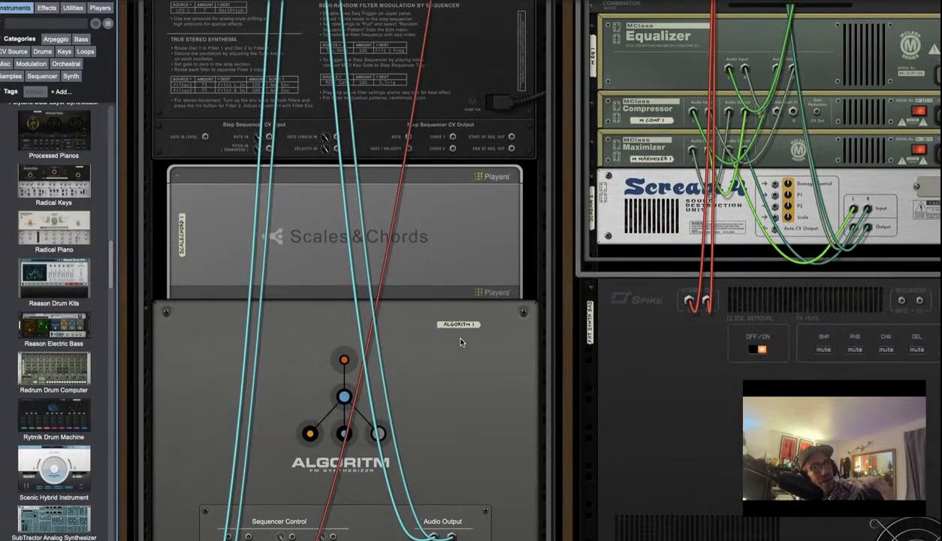
scroll(458, 338, up, 12)
scroll(312, 387, down, 2)
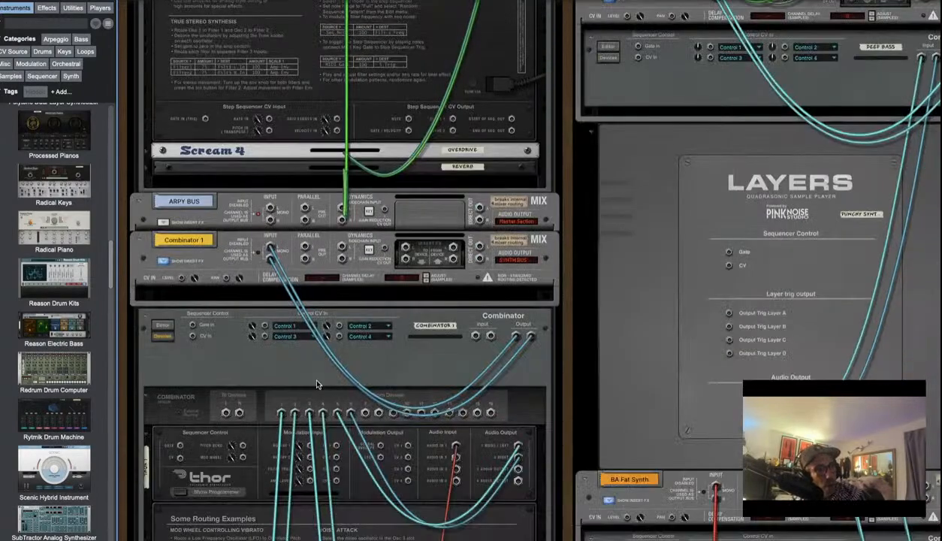
scroll(325, 249, down, 3)
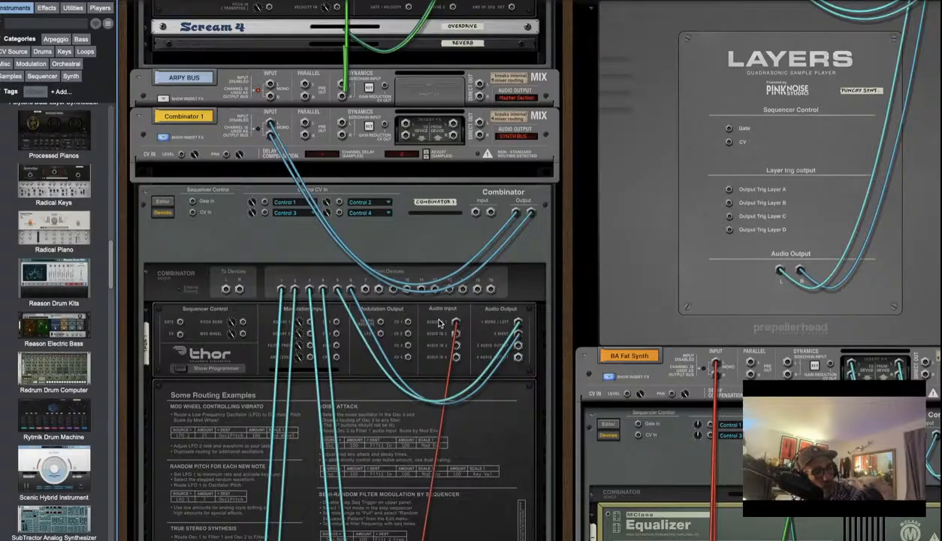
key(Tab)
scroll(432, 426, down, 3)
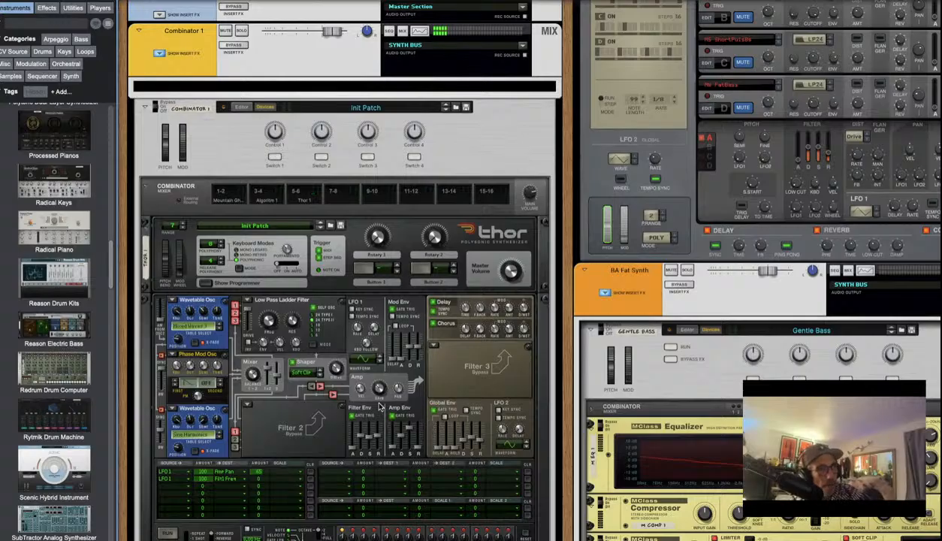
Check the Filter 3 type and third mod-row source lists unchanged, keeping Bypass, then flip to the rear
click(434, 350)
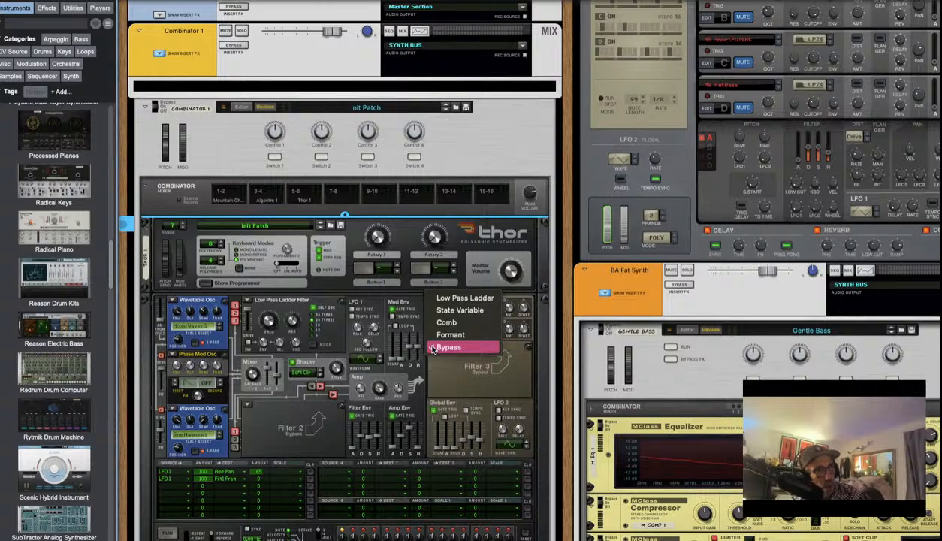
click(444, 353)
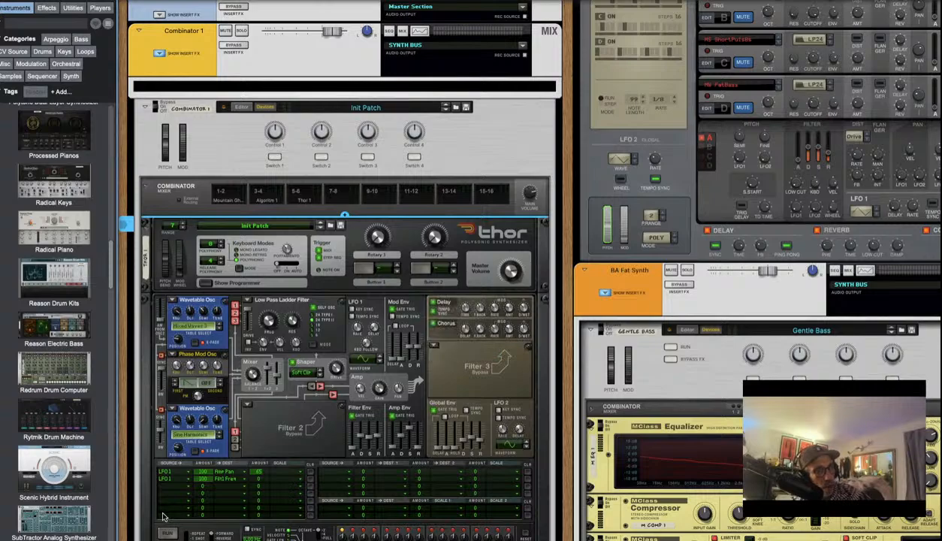
click(173, 487)
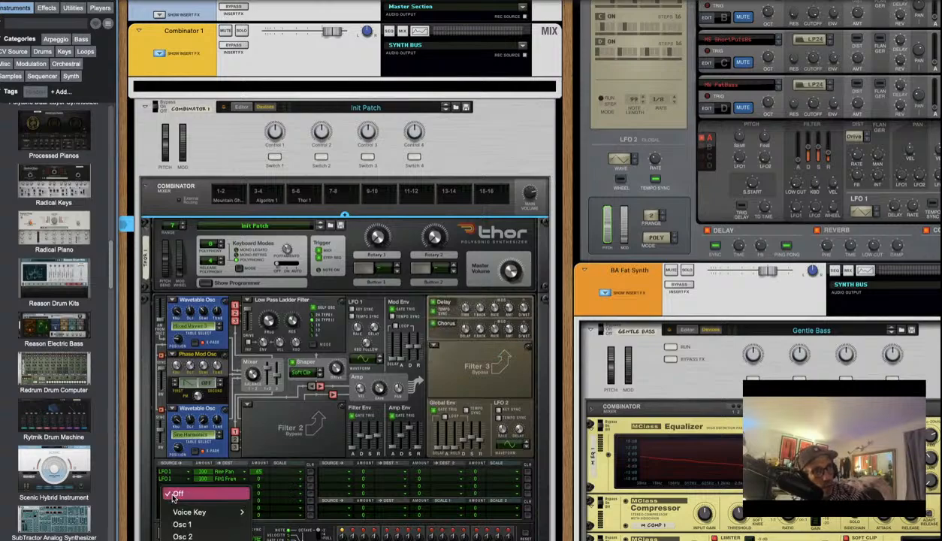
scroll(172, 497, down, 5)
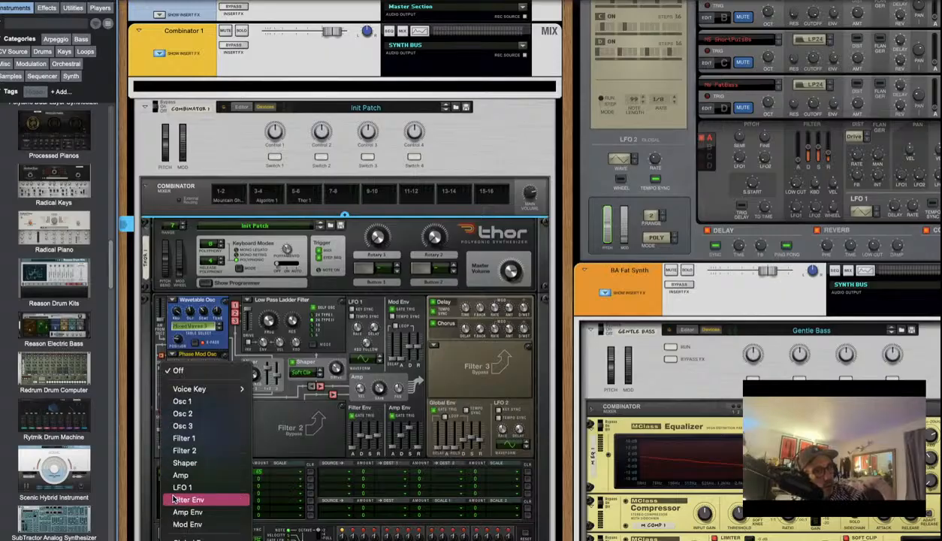
scroll(173, 500, down, 4)
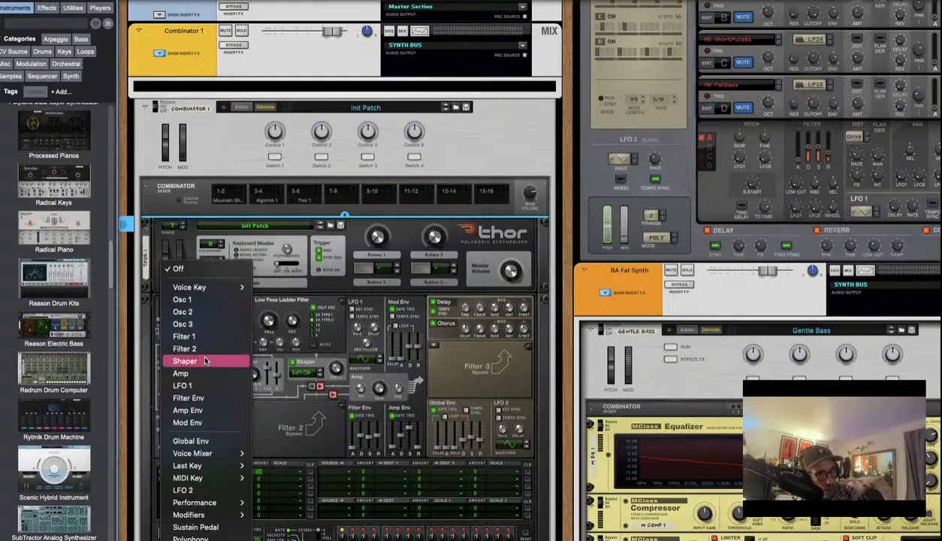
mouse_move(195, 466)
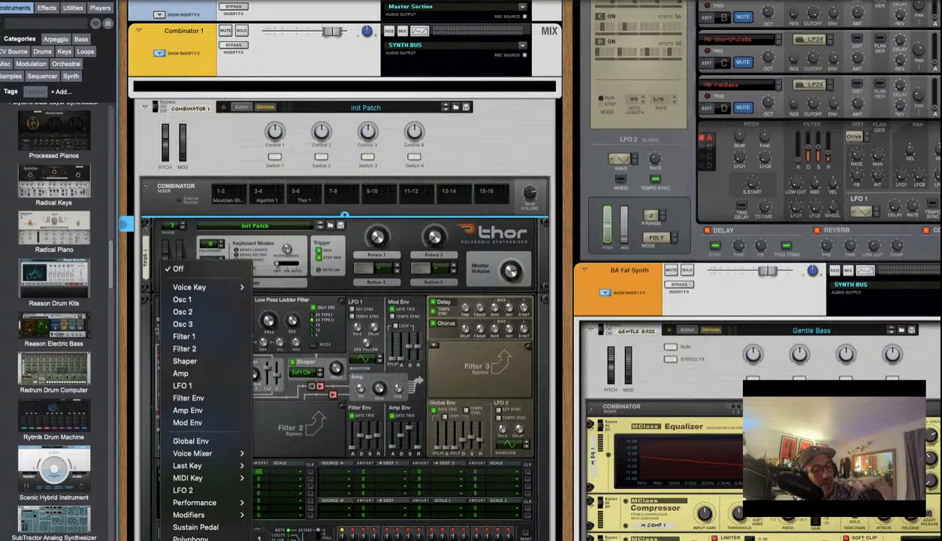
click(340, 398)
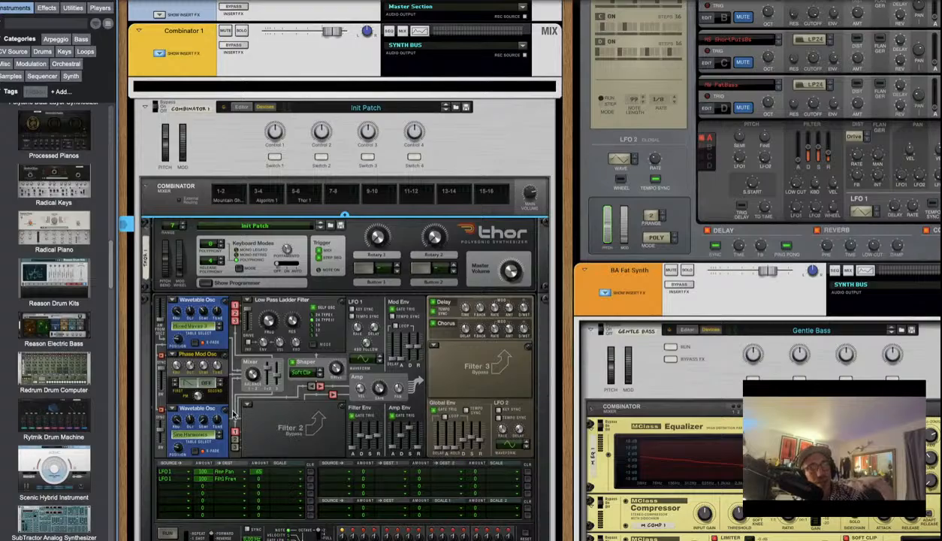
key(Tab)
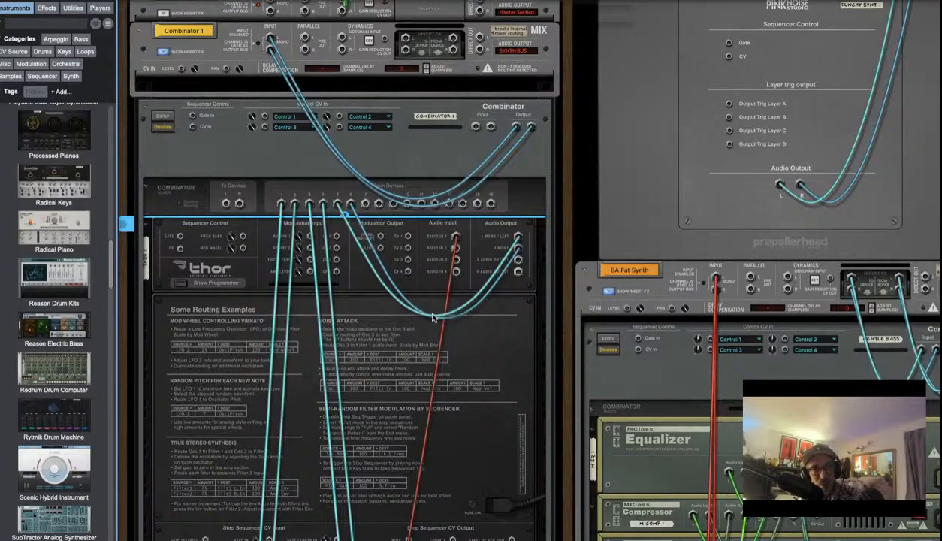
Back on the front panels, browse a mod matrix row's source list and dismiss it unchanged
key(Tab)
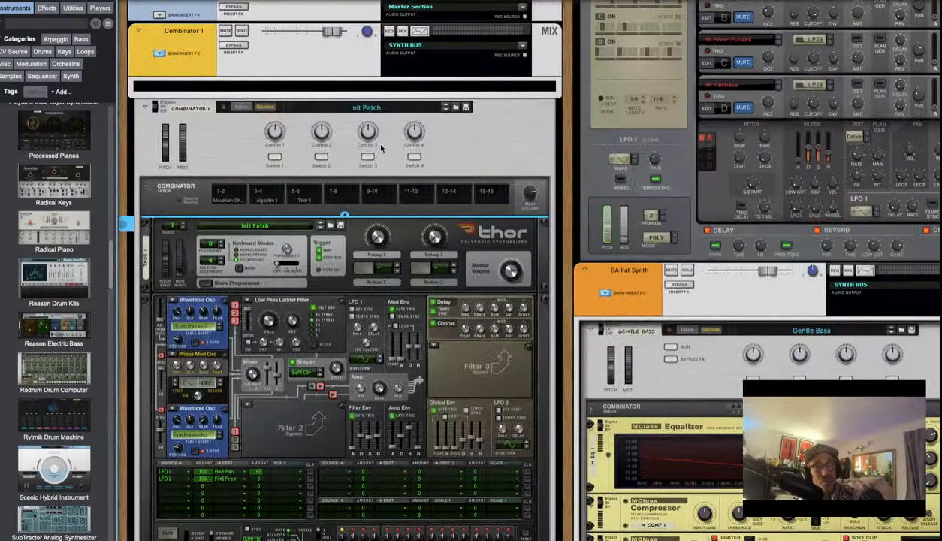
click(174, 485)
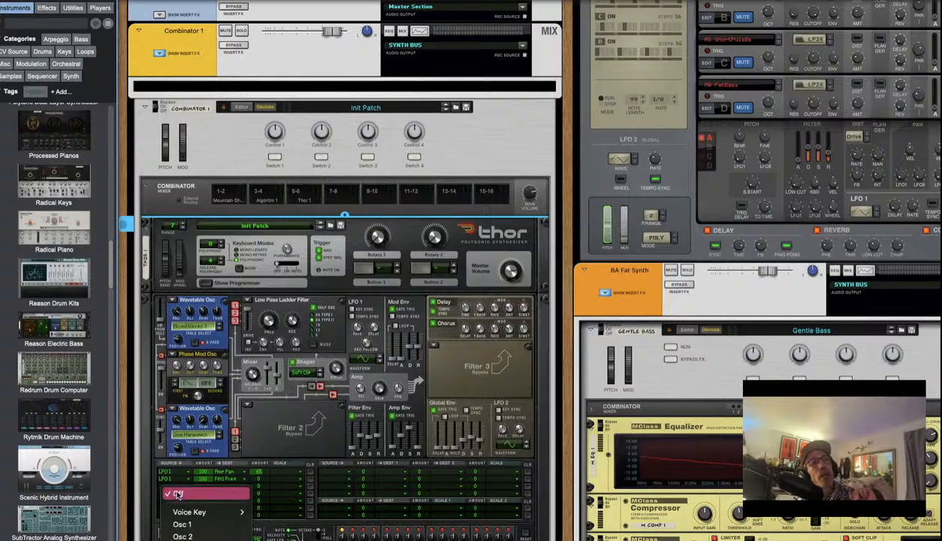
scroll(208, 495, down, 5)
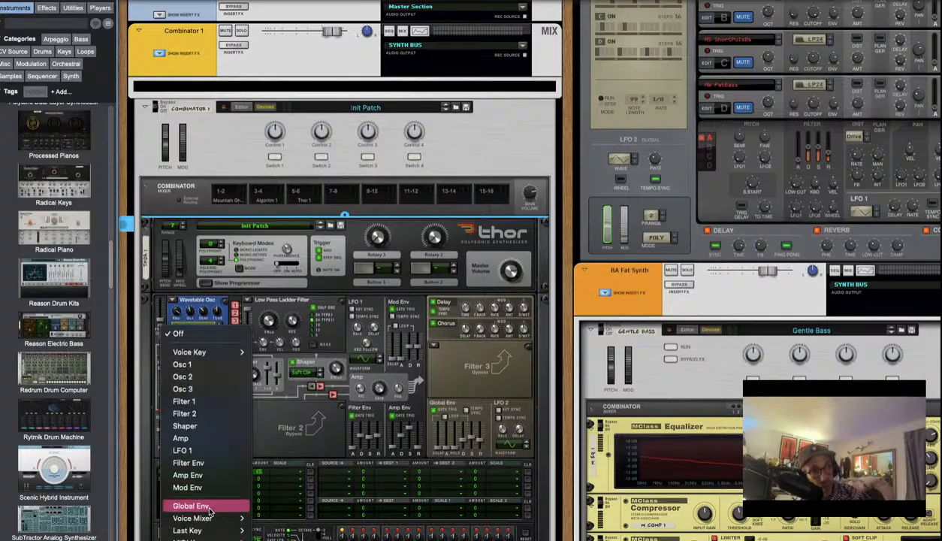
mouse_move(205, 509)
scroll(205, 511, down, 1)
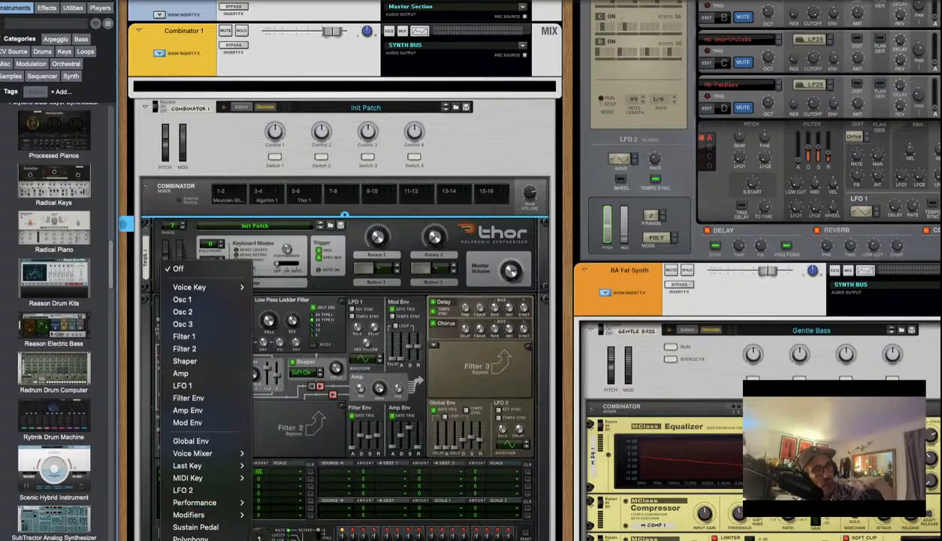
key(Escape)
Open the Source list for the next empty row of Thor's mod matrix
key(Tab)
key(Tab)
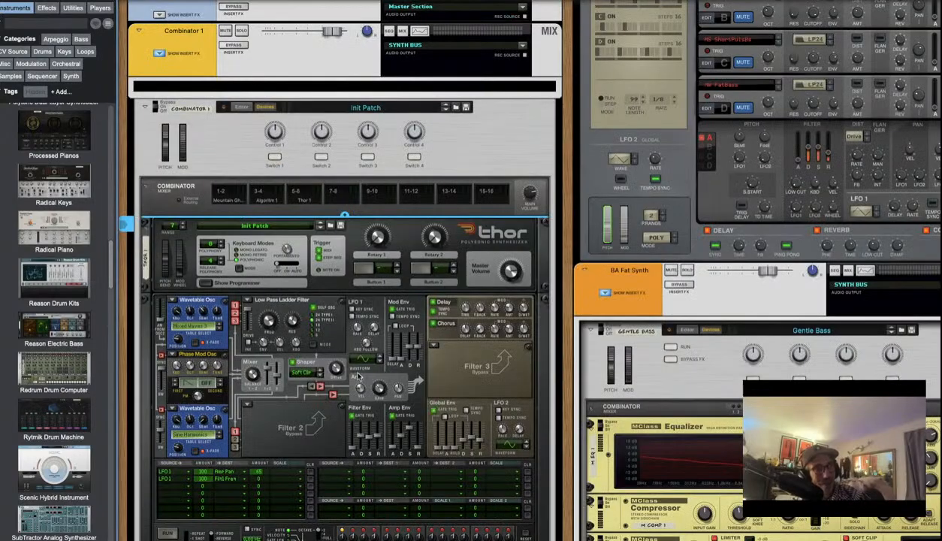
scroll(235, 501, down, 3)
click(162, 408)
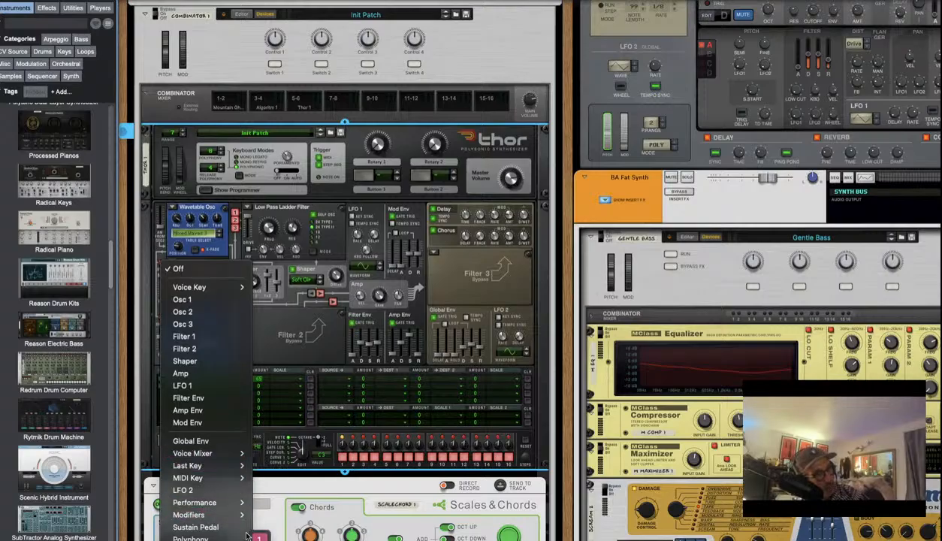
Make Audio In1 the new row's source, leave its destination empty, and flip to the rear panels
click(259, 537)
click(223, 407)
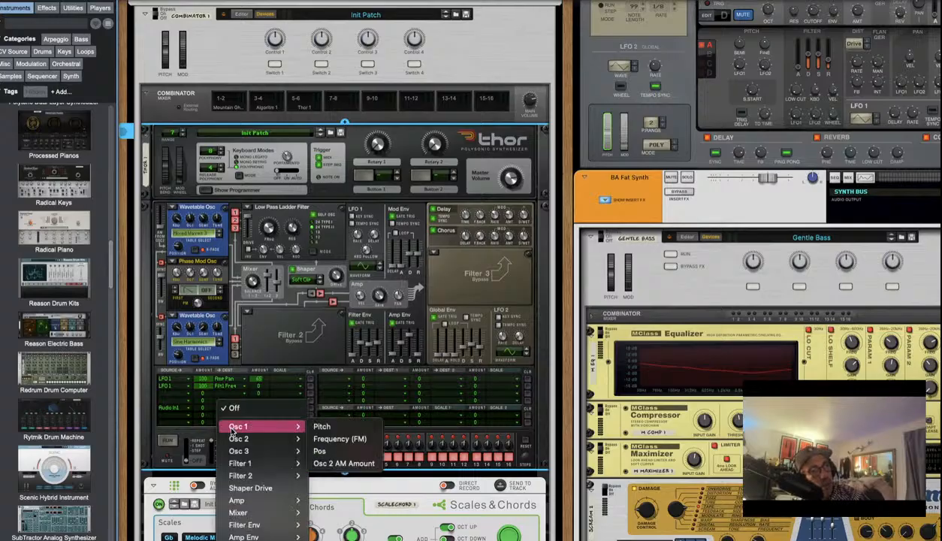
scroll(233, 426, down, 4)
mouse_move(232, 434)
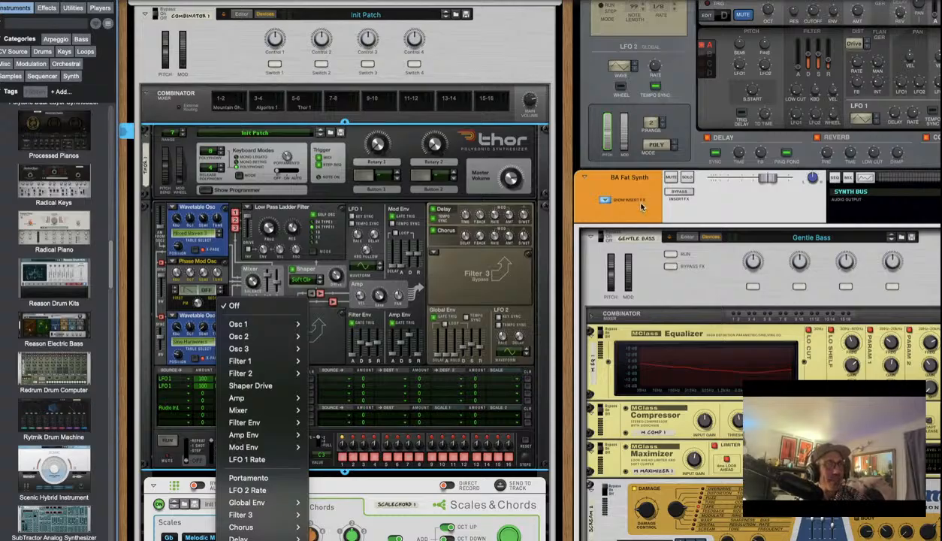
click(503, 285)
key(Tab)
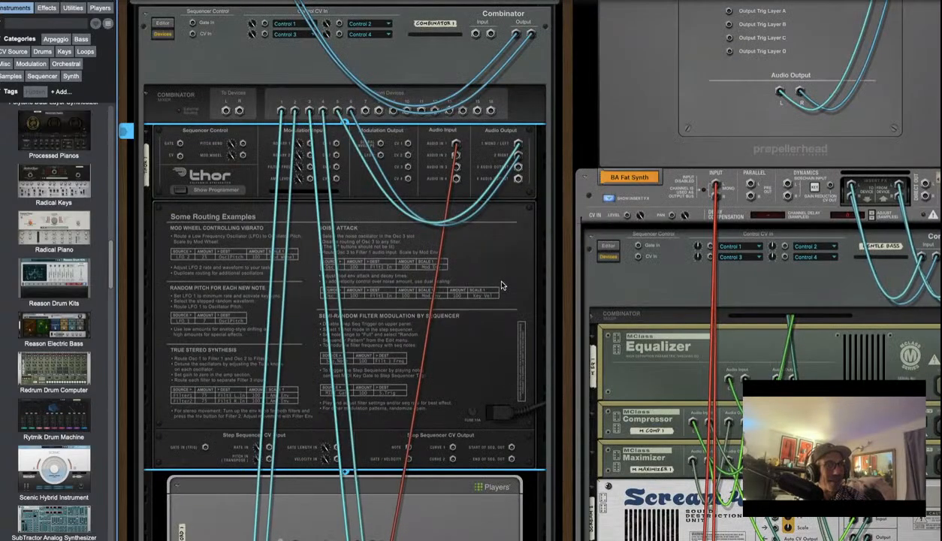
Flip the rack between rear and front, ending on Thor's front panel
key(Tab)
key(Tab)
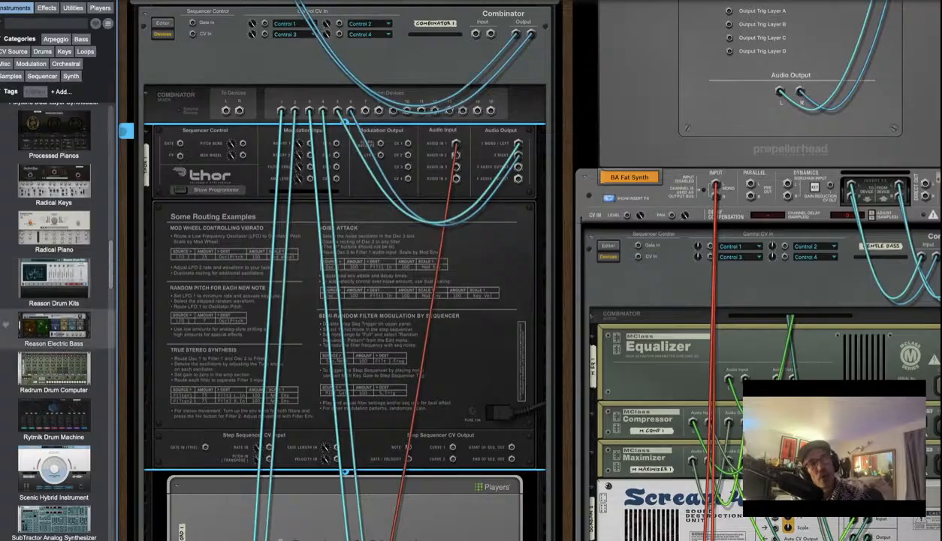
key(Tab)
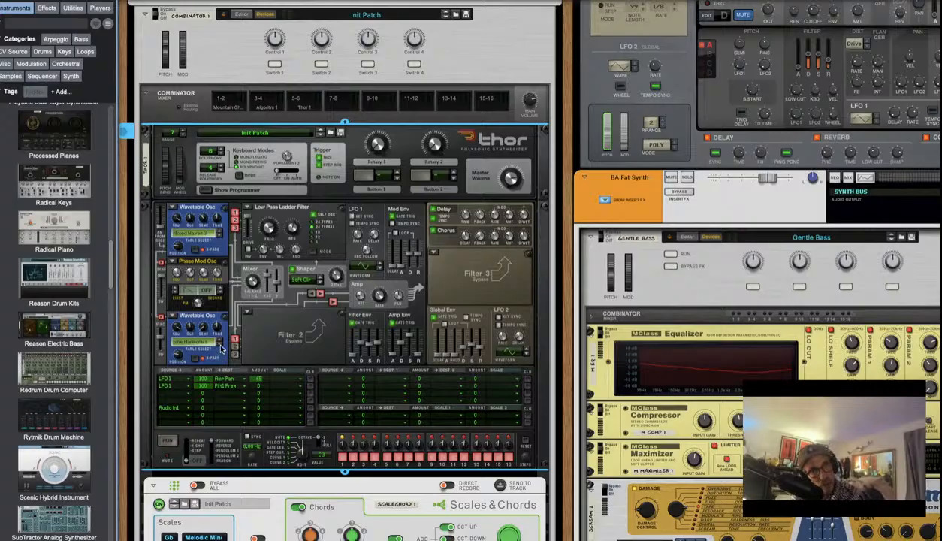
scroll(220, 347, down, 2)
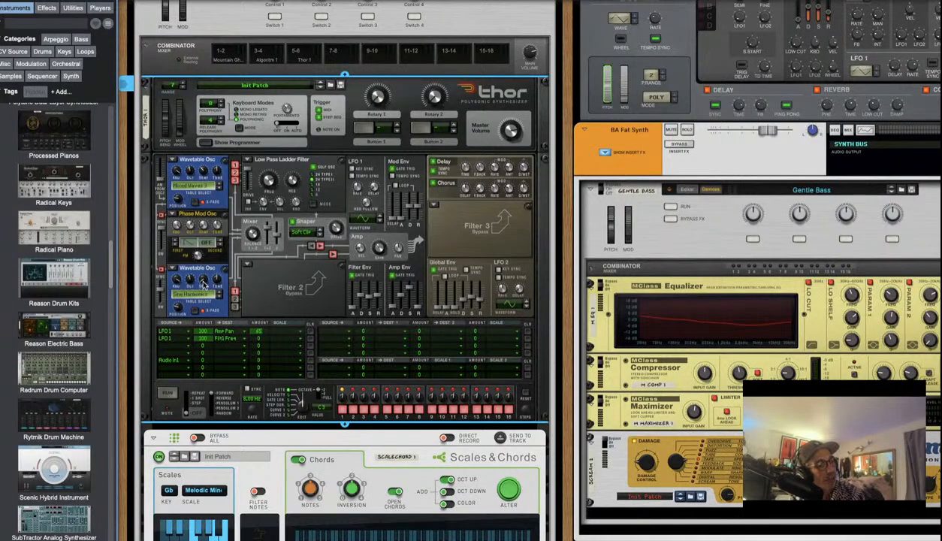
scroll(81, 302, down, 10)
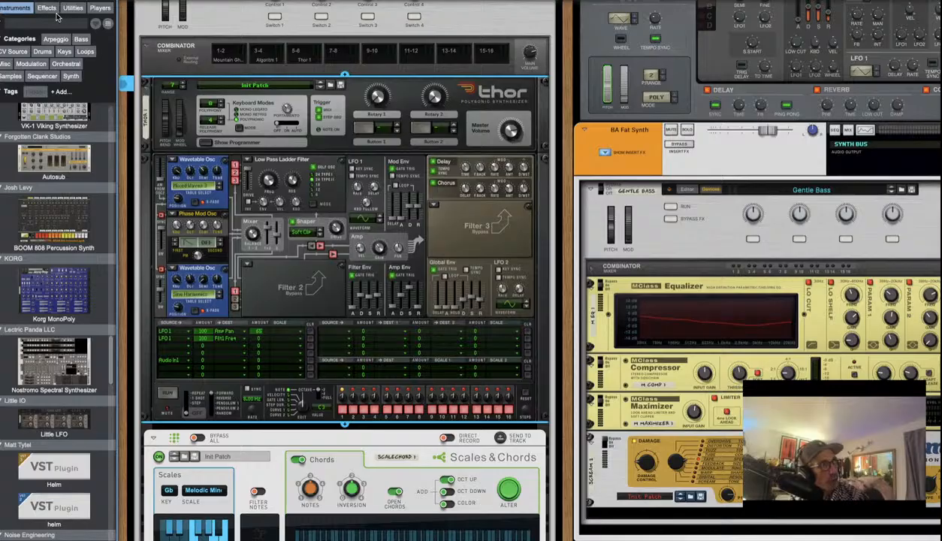
click(29, 15)
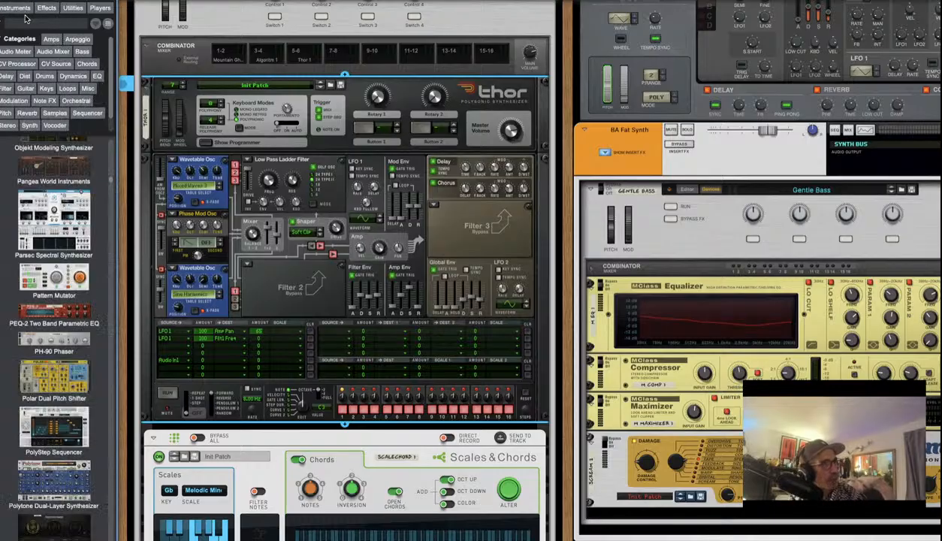
scroll(50, 175, down, 15)
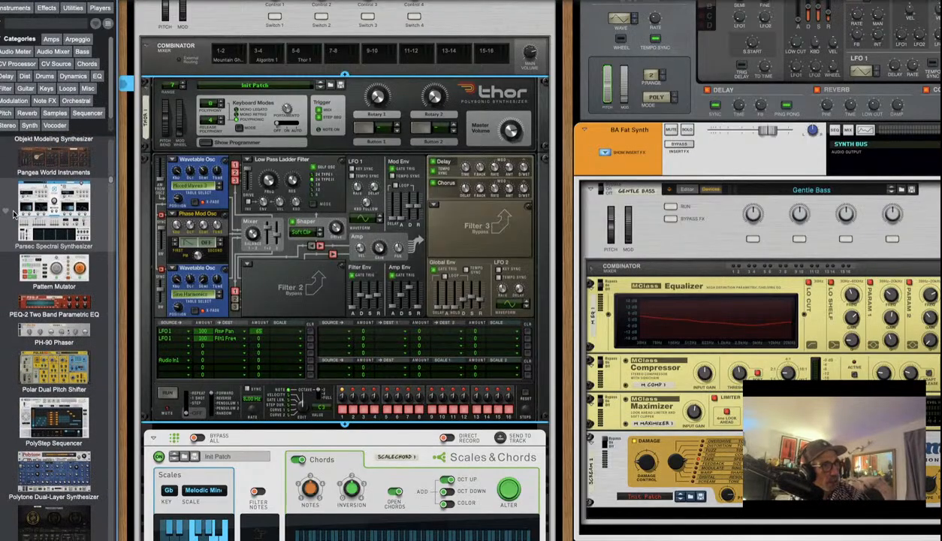
scroll(36, 259, up, 10)
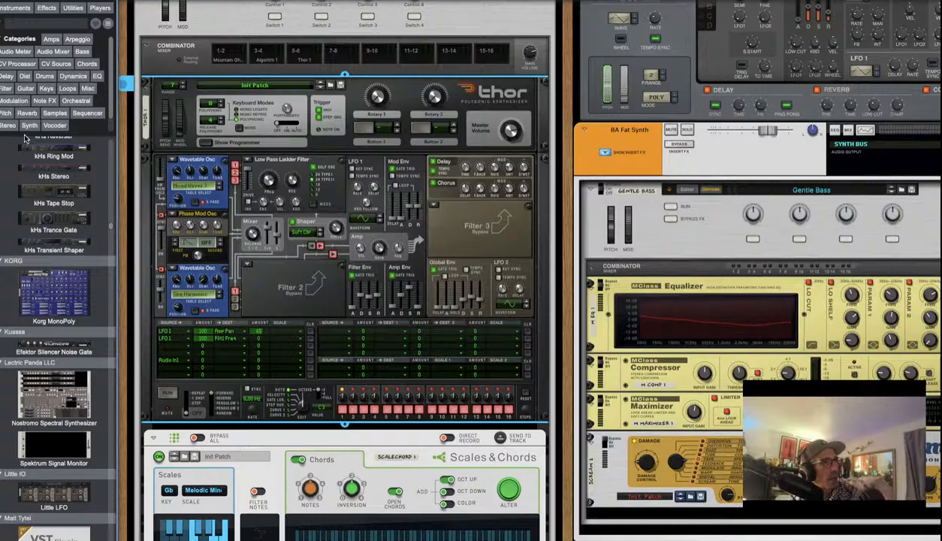
scroll(25, 138, down, 8)
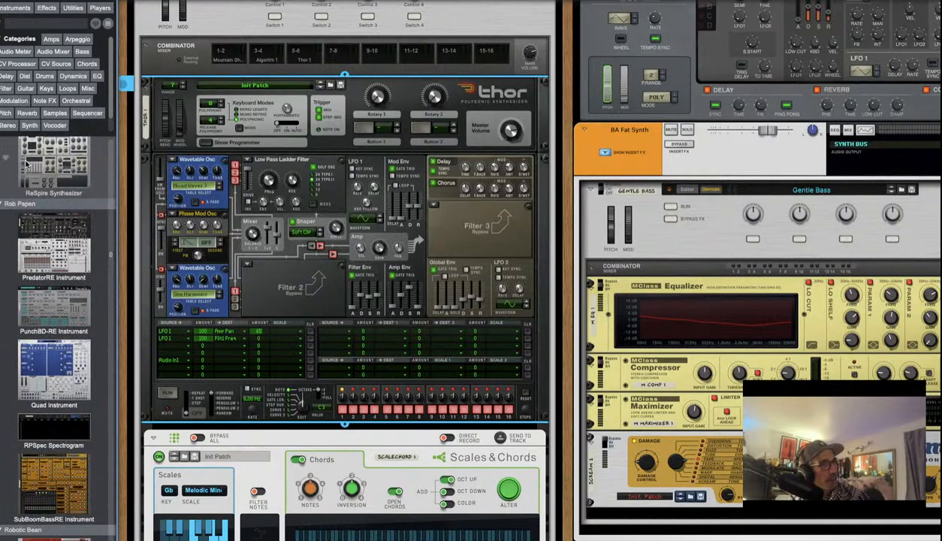
scroll(26, 163, down, 10)
scroll(26, 167, down, 15)
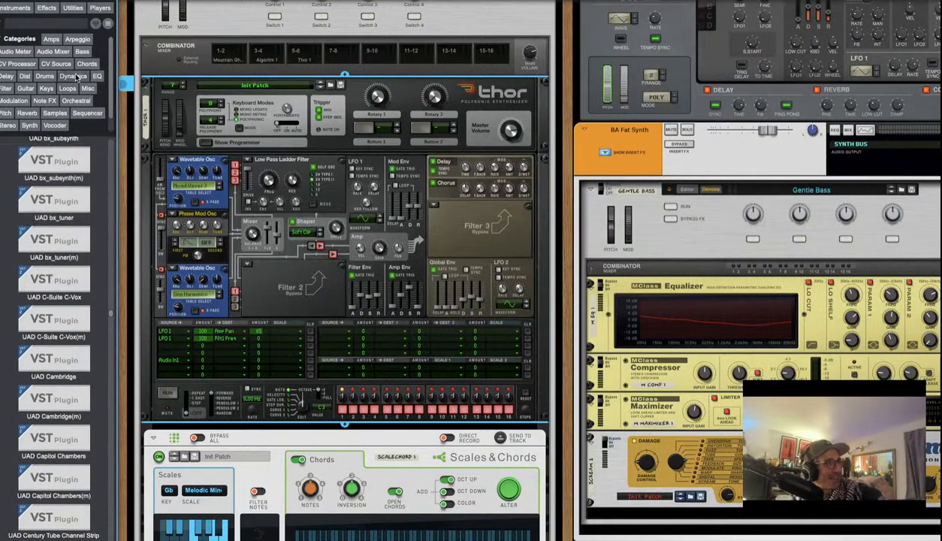
scroll(34, 235, up, 5)
scroll(33, 236, down, 20)
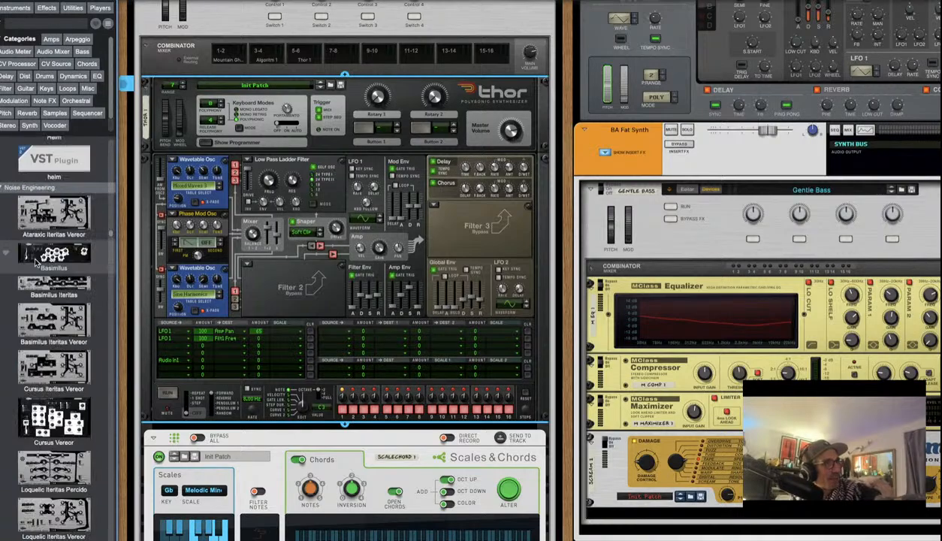
scroll(35, 261, down, 5)
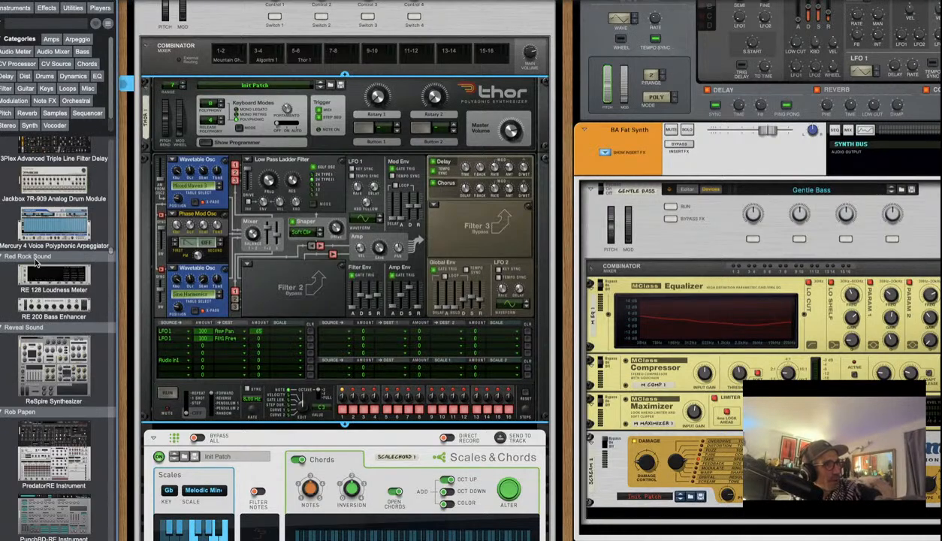
scroll(35, 262, down, 10)
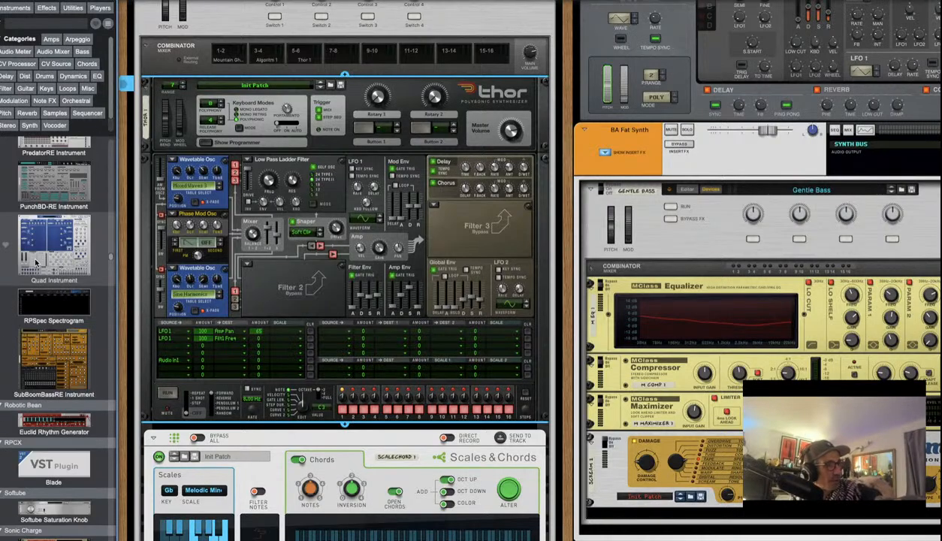
click(72, 7)
click(49, 8)
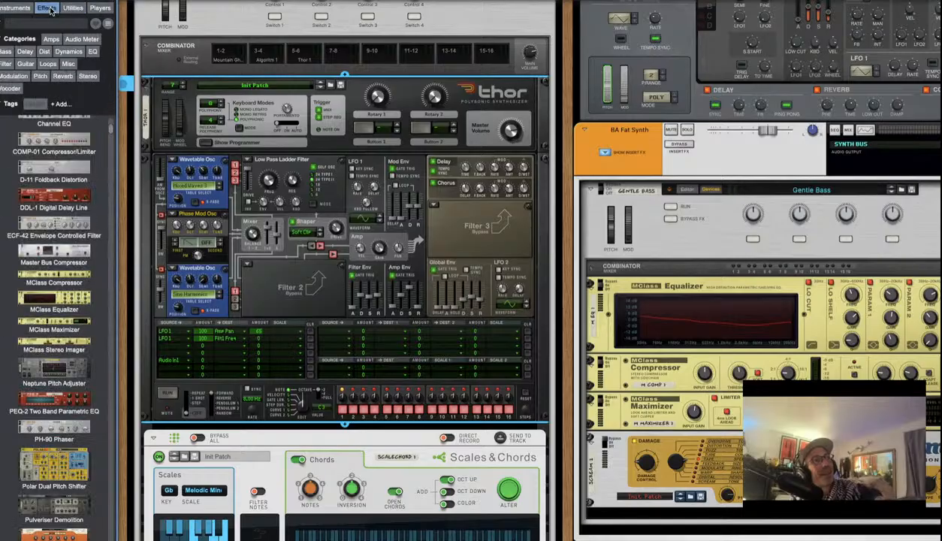
click(26, 9)
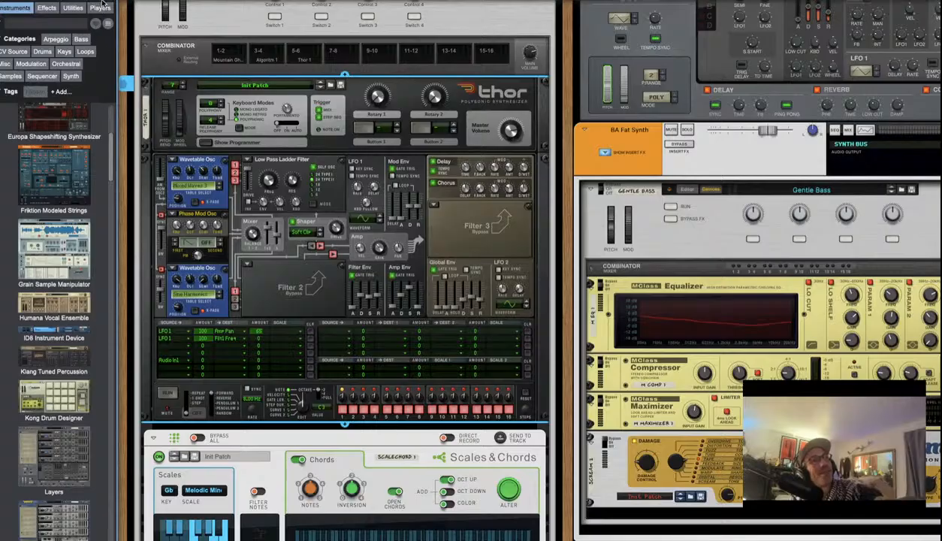
click(102, 9)
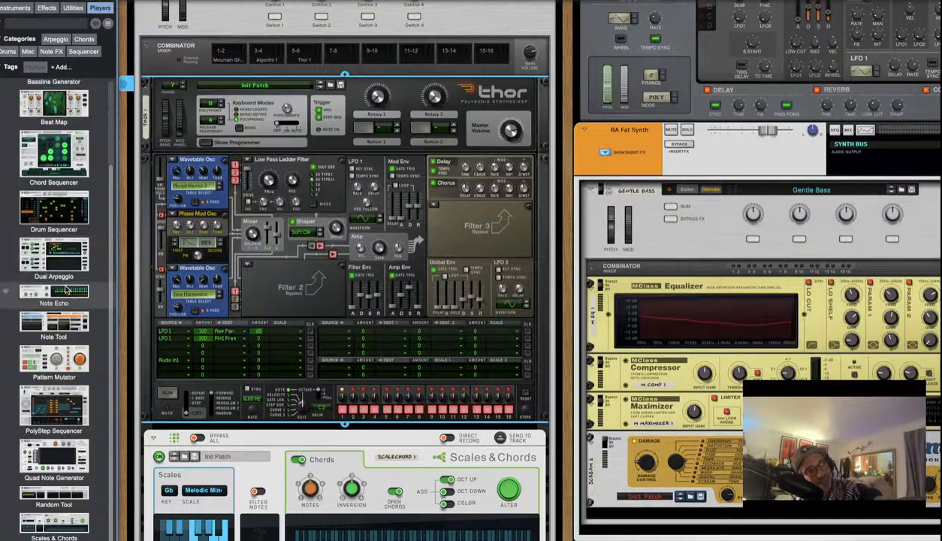
scroll(68, 282, up, 3)
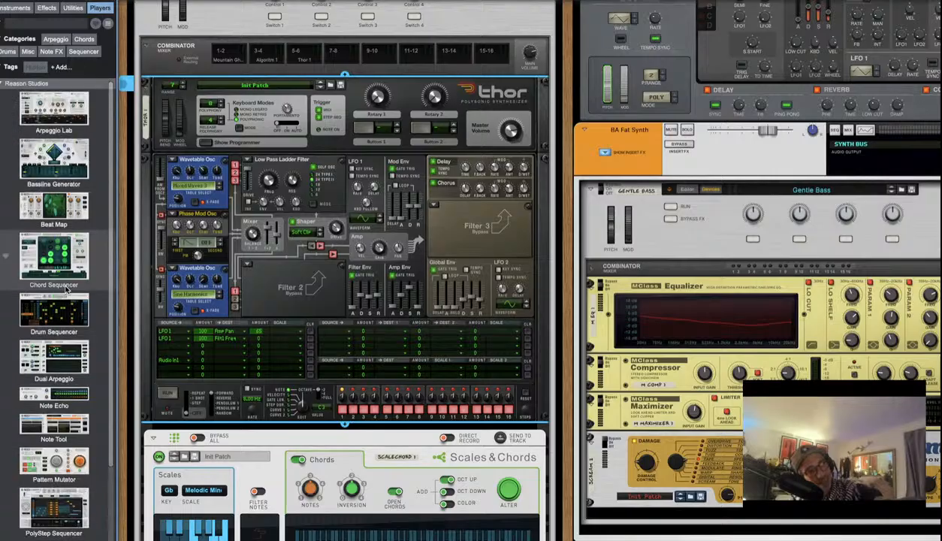
scroll(67, 287, down, 3)
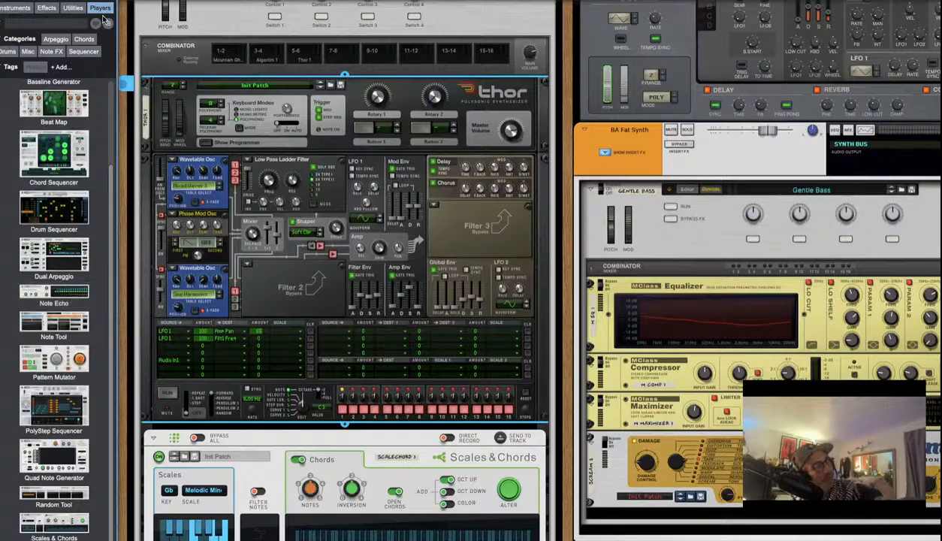
click(15, 7)
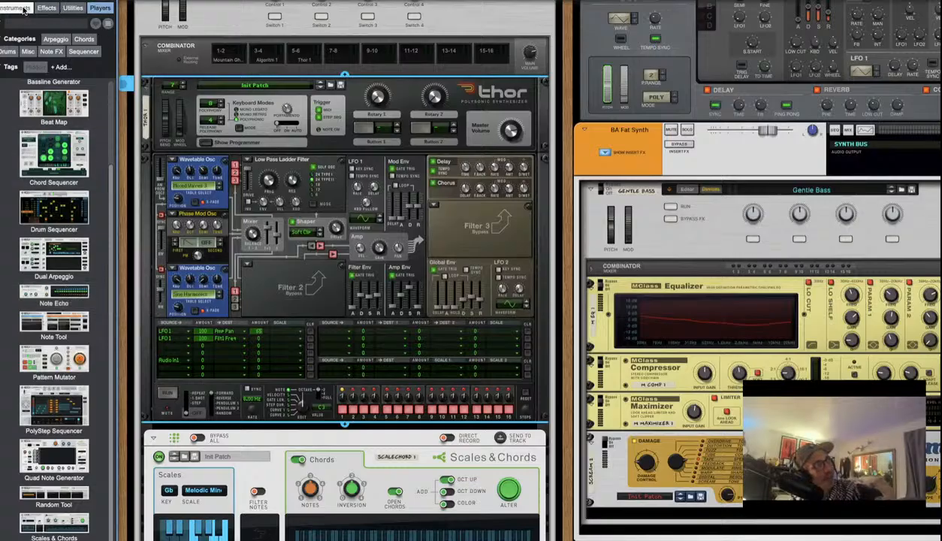
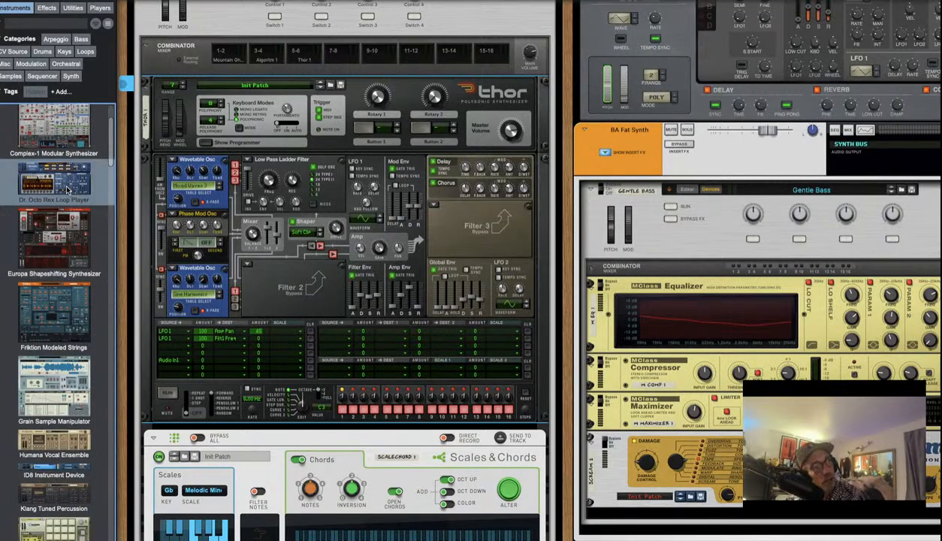
Drop a Dr. Octo Rex loop player onto Thor in the combinator, checking the rear cabling
drag(67, 190, 321, 403)
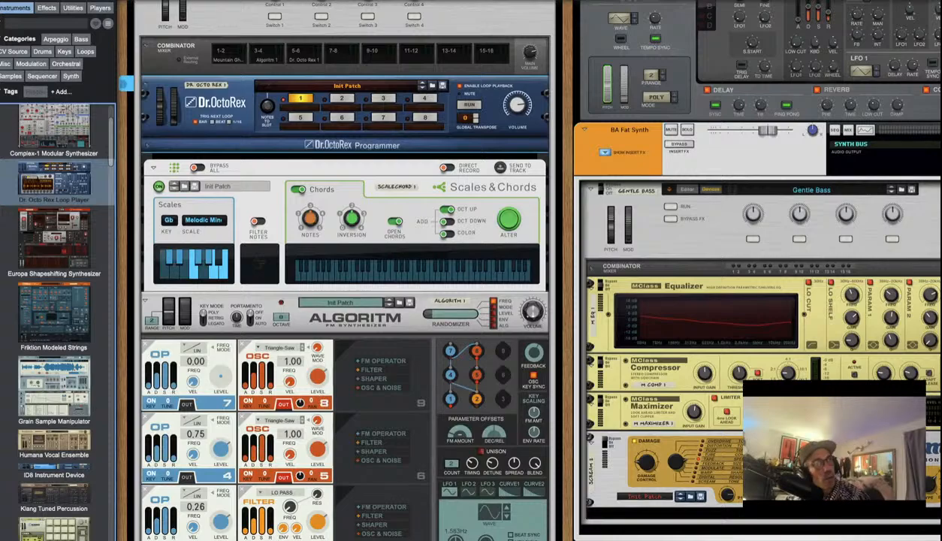
key(Tab)
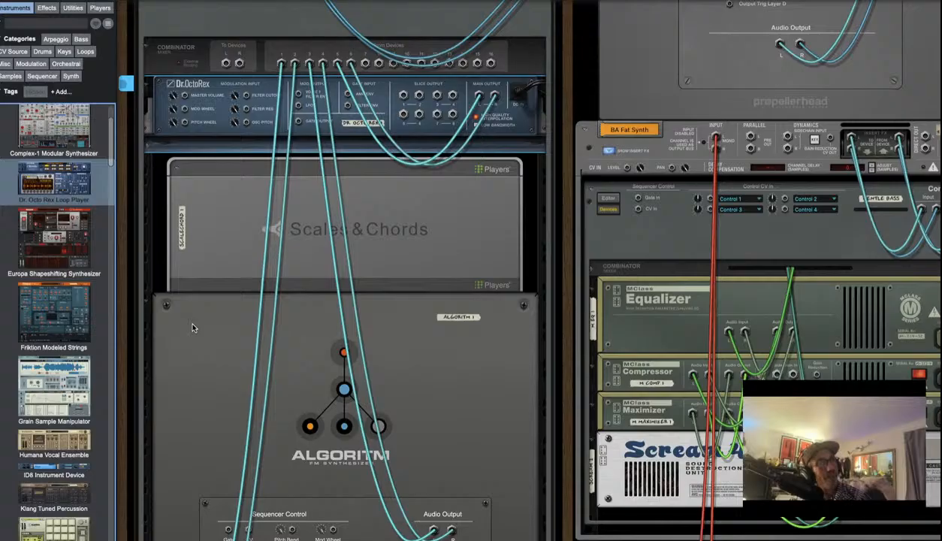
key(Tab)
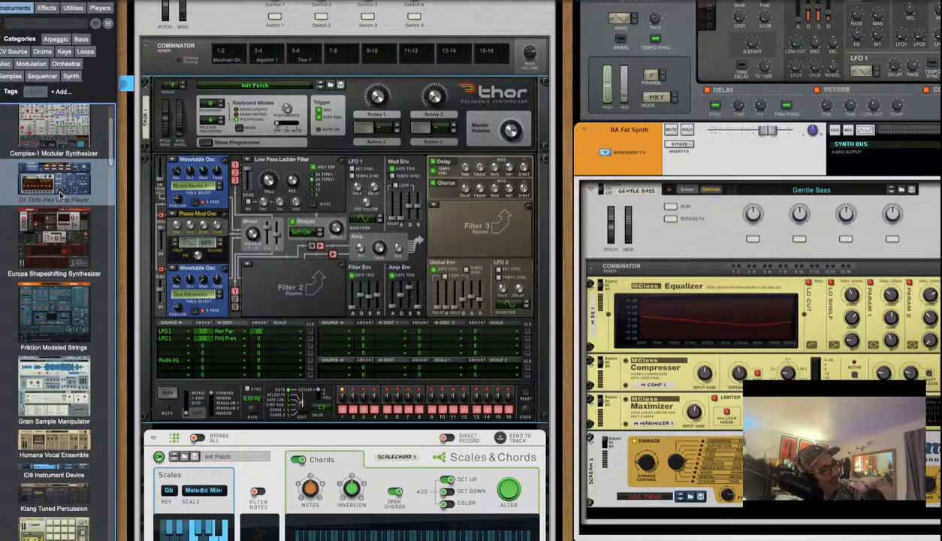
drag(60, 195, 370, 201)
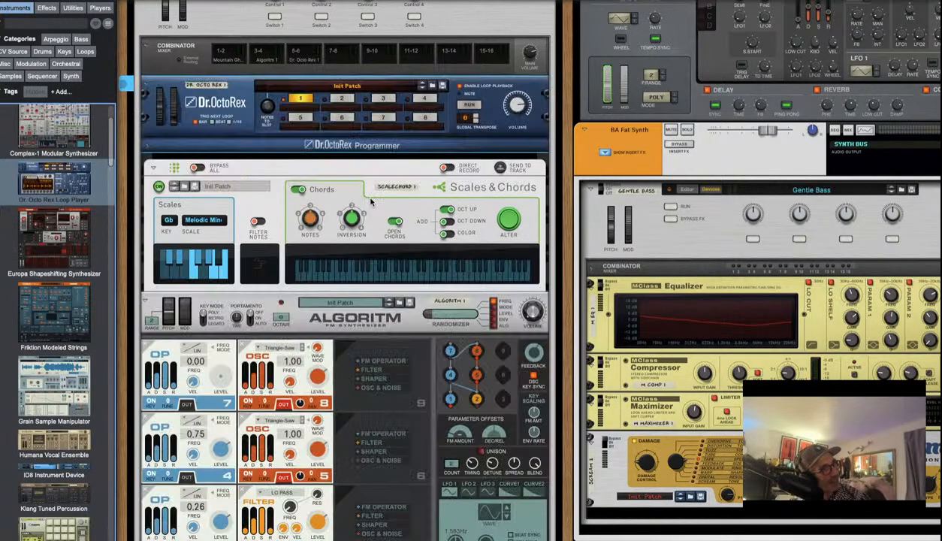
Unplug Dr. OctoRex's main output cables from the mixer on the rear panel
key(Tab)
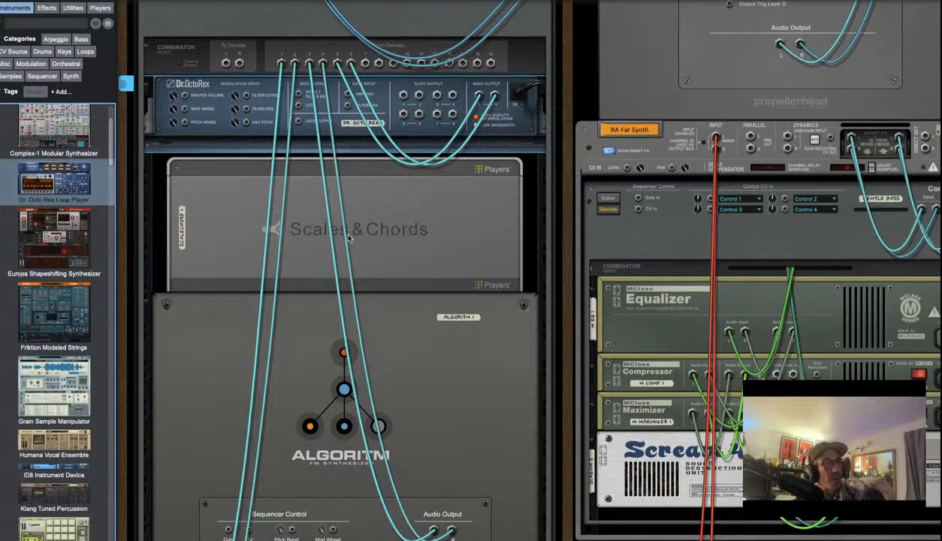
scroll(343, 232, down, 5)
scroll(351, 246, up, 4)
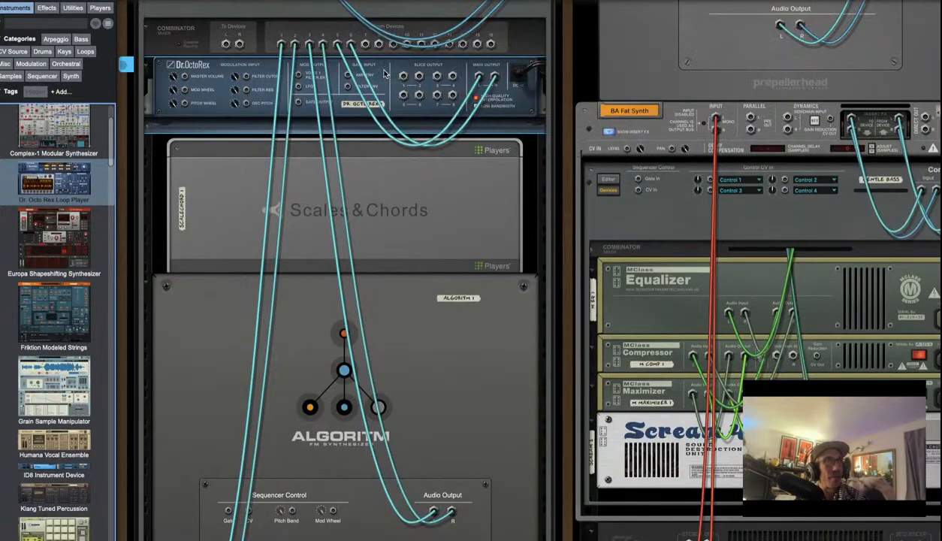
drag(479, 76, 469, 105)
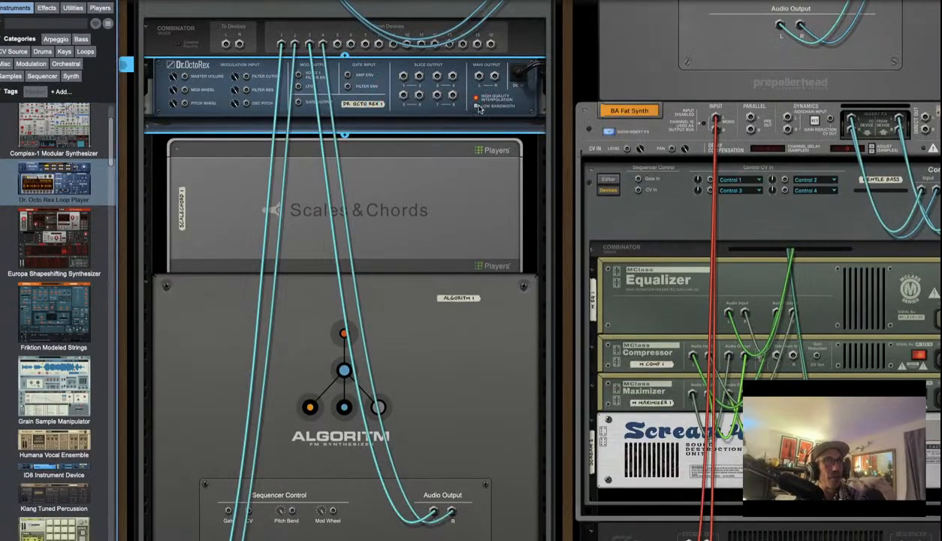
drag(438, 68, 445, 439)
drag(444, 537, 343, 450)
key(Tab)
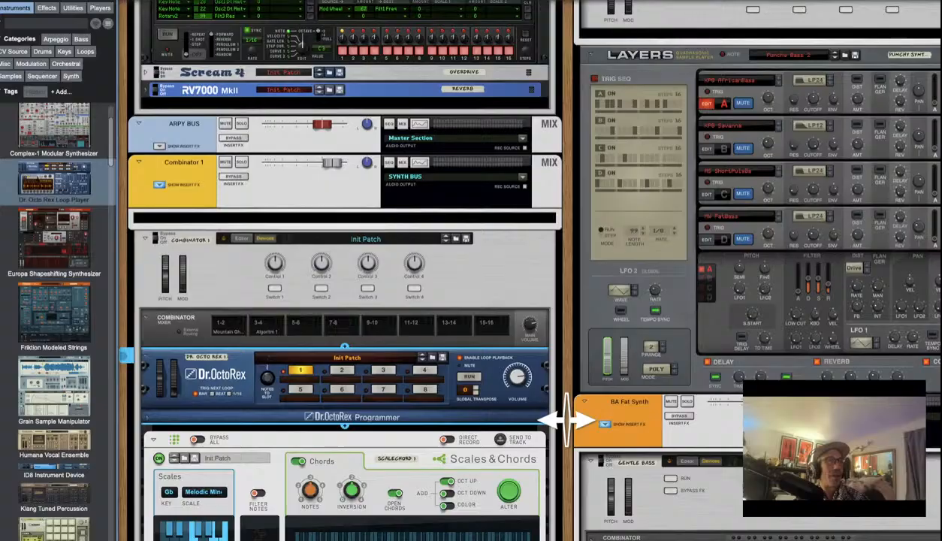
Move Dr. OctoRex lower in the rack so Thor 1 sits above Scales & Chords again
drag(647, 540, 501, 156)
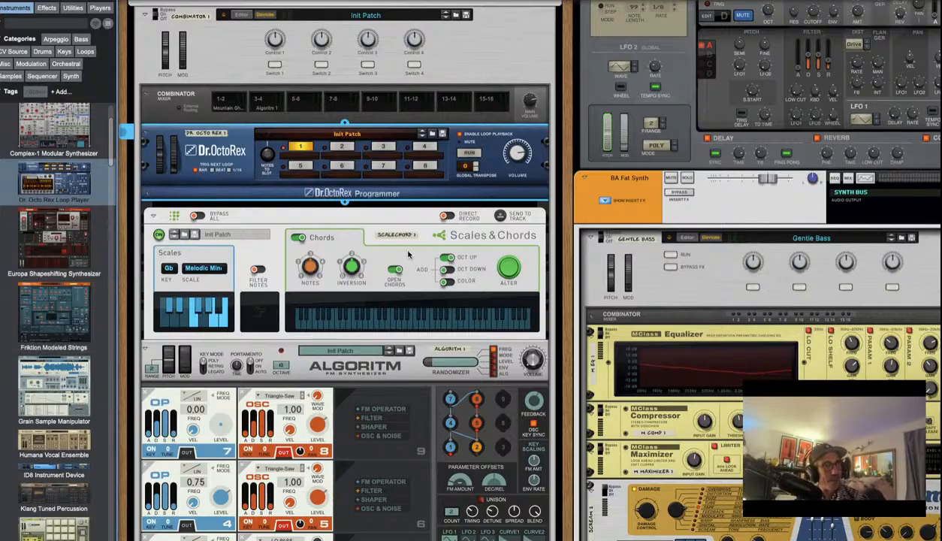
key(Tab)
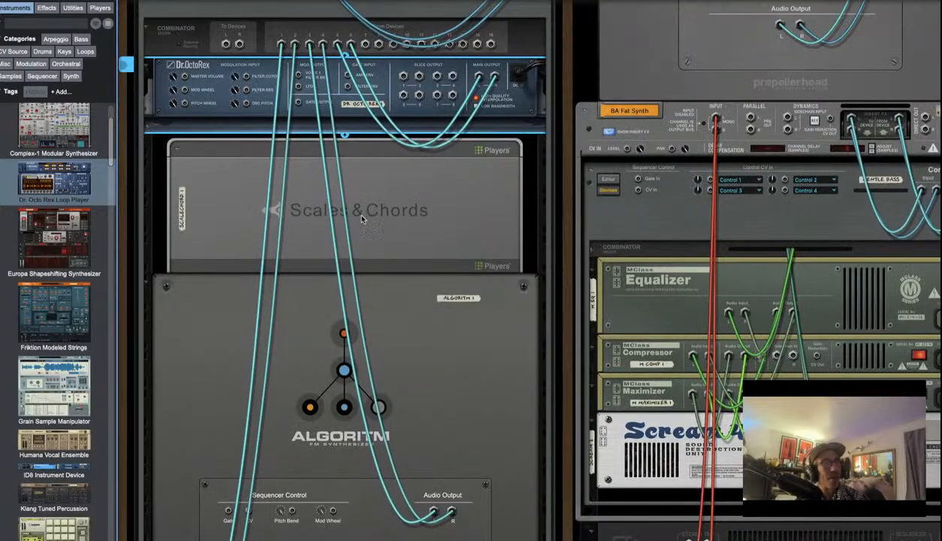
key(Tab)
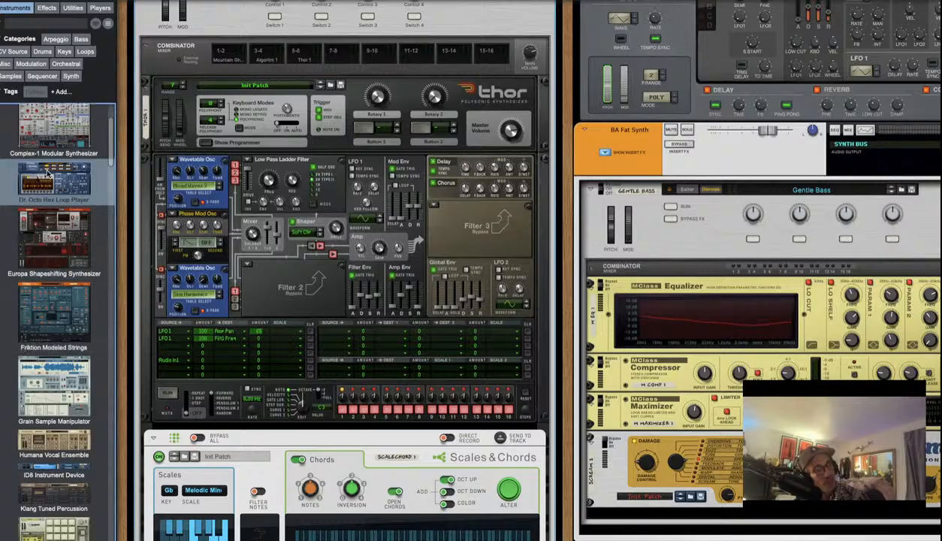
Insert Dr. OctoRex below Thor 1, check its rear cabling, and expand its loop programmer
drag(45, 182, 336, 437)
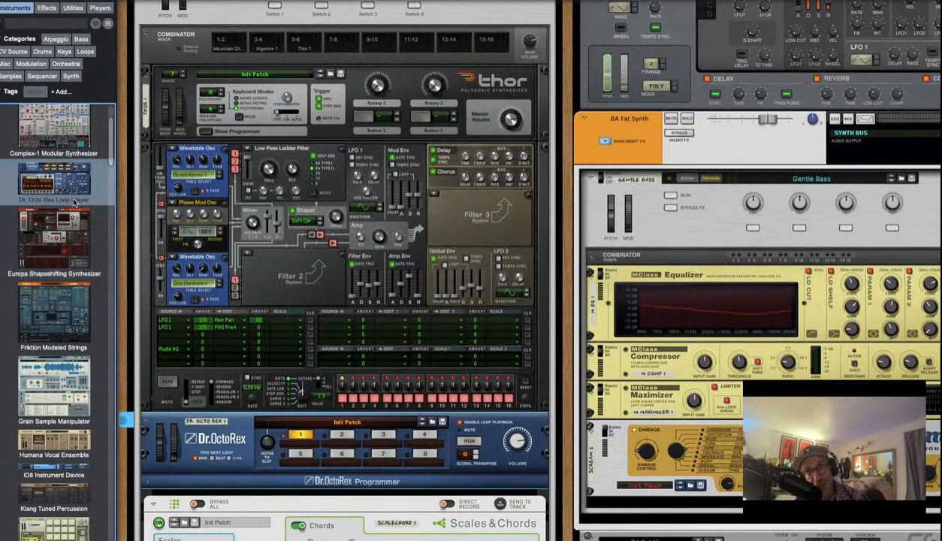
key(Tab)
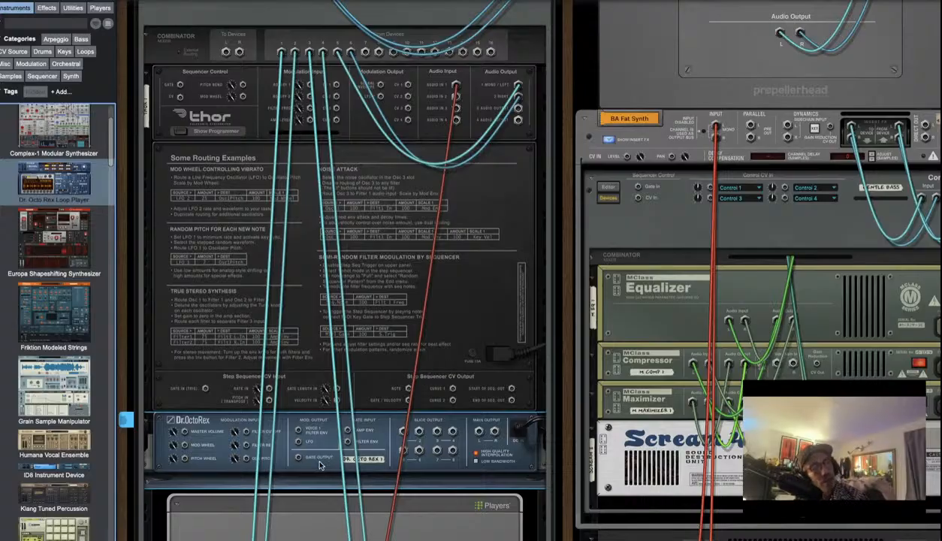
key(Tab)
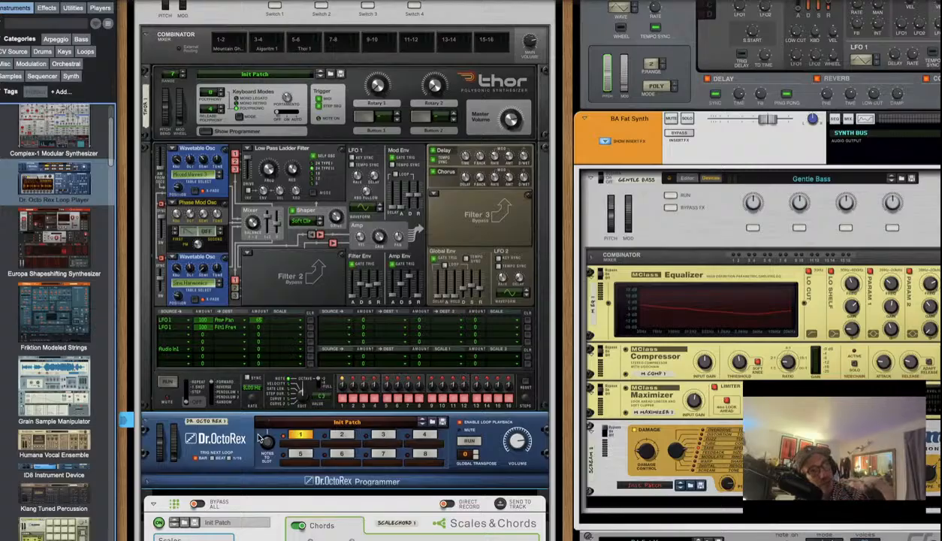
click(146, 481)
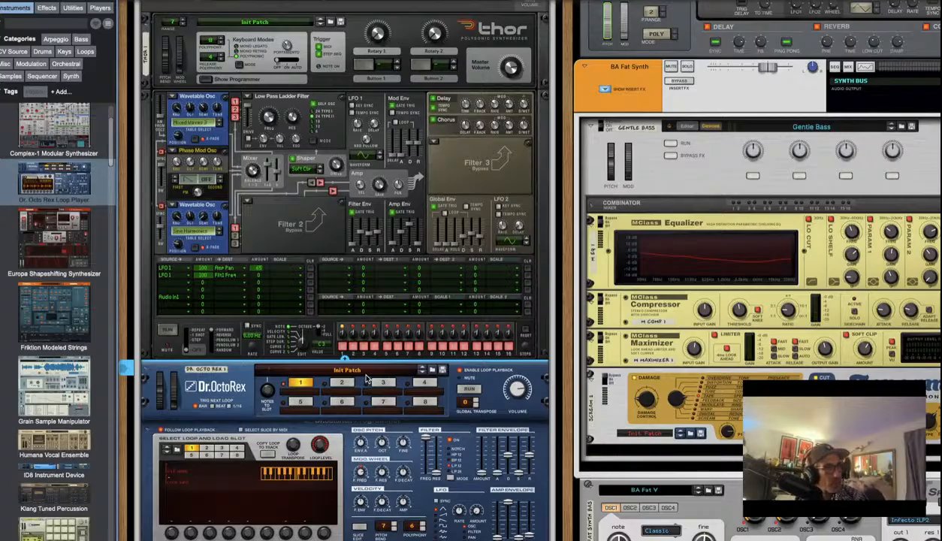
Browse Dr. OctoRex patches filtered to Dr. Octo Rex Patches > Percussion Loops, enlarging the list
click(431, 370)
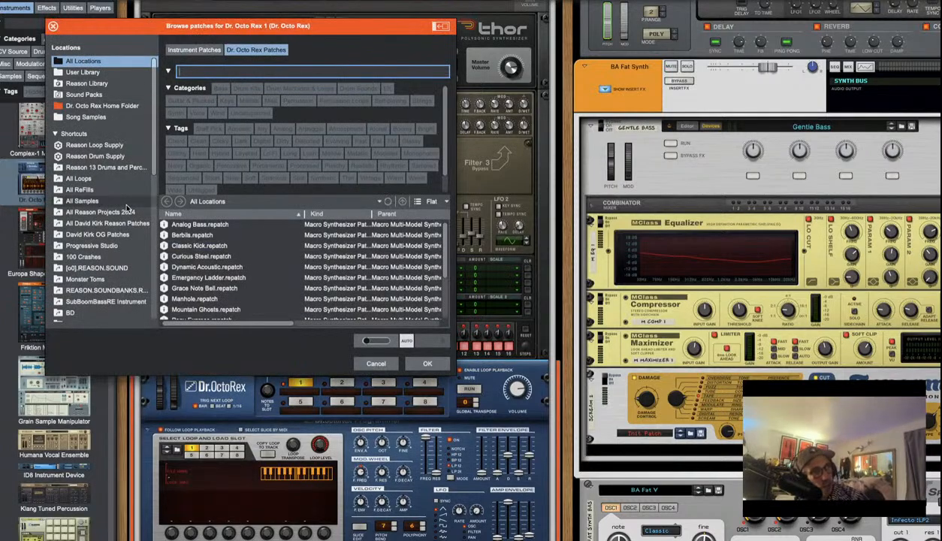
click(246, 51)
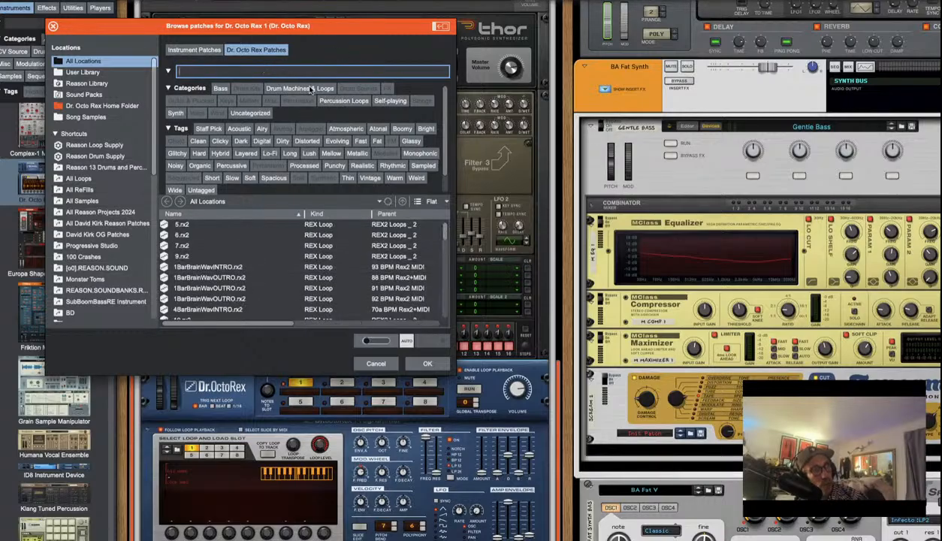
click(344, 100)
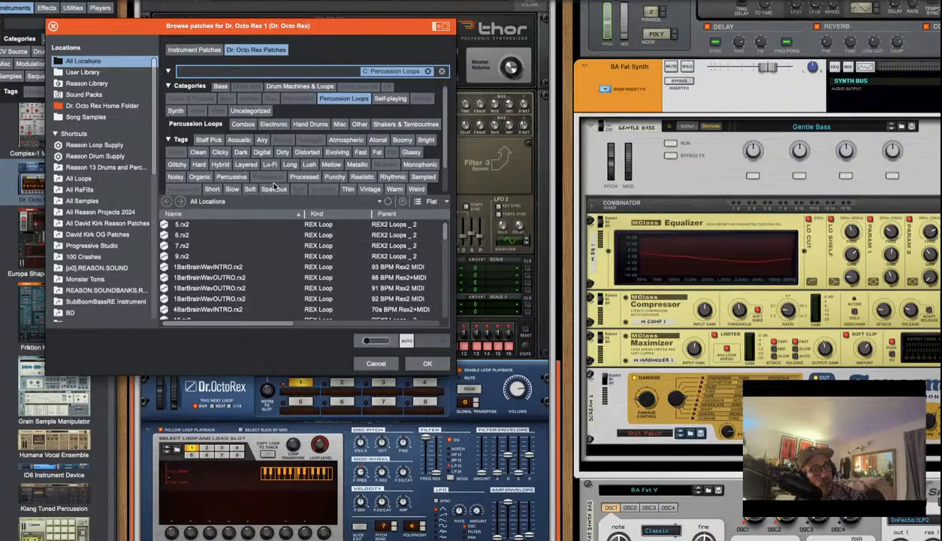
scroll(284, 169, down, 3)
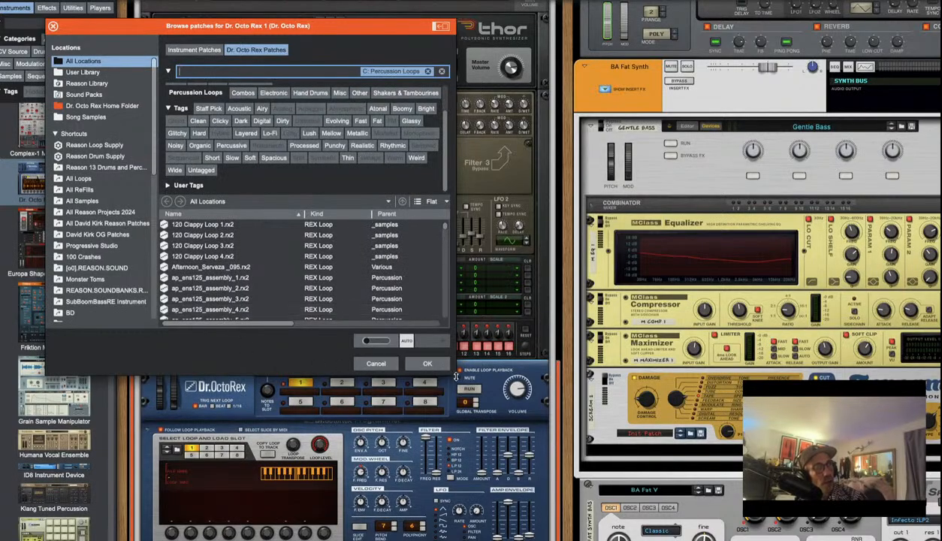
drag(453, 376, 453, 535)
scroll(256, 363, down, 20)
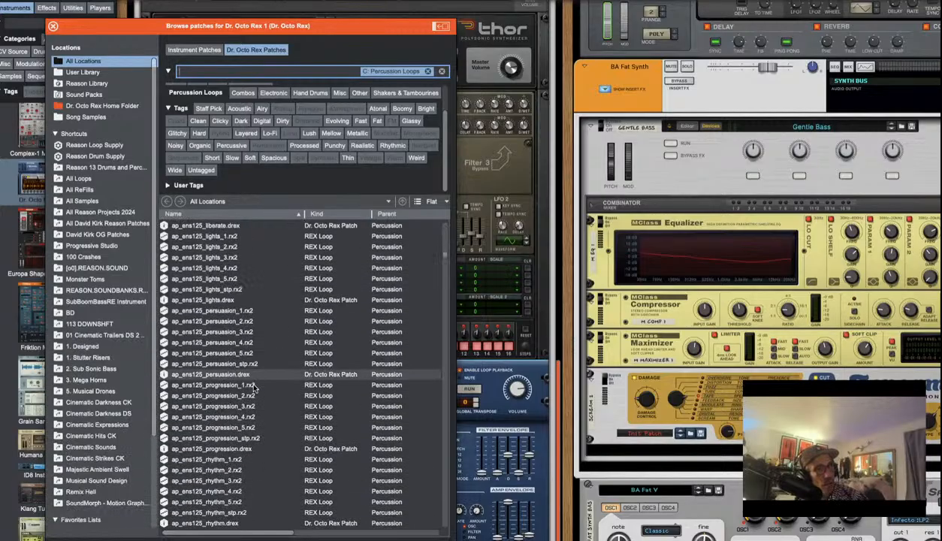
scroll(247, 431, down, 10)
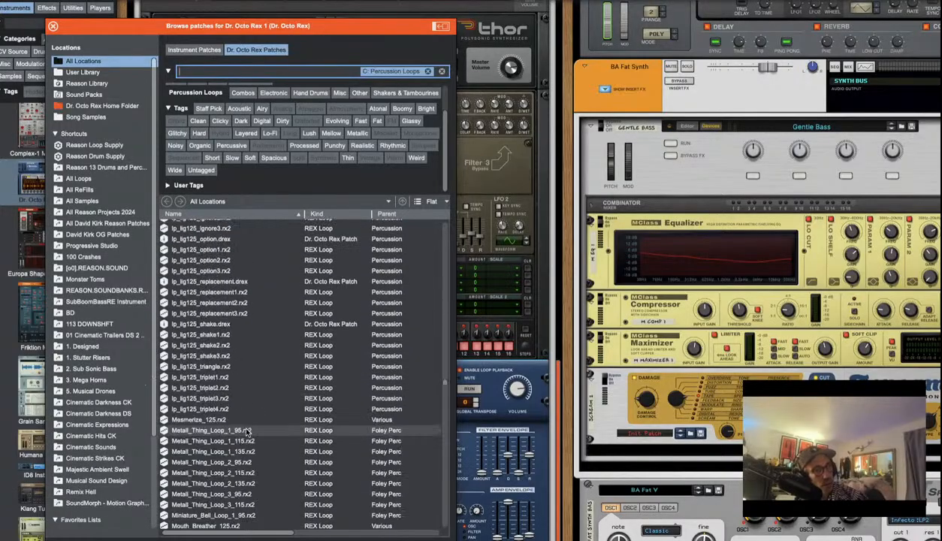
Audition lp_lig125_shake2, Metall_Thing_Loop_1_115 and Ornament_Loop_1_115, then load Robotic_Peaker_100.rx2
click(246, 345)
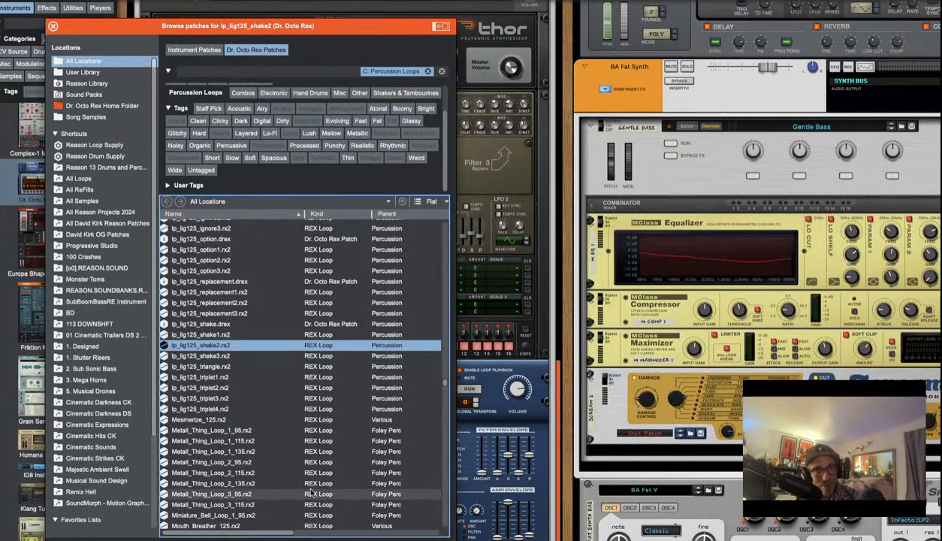
click(295, 440)
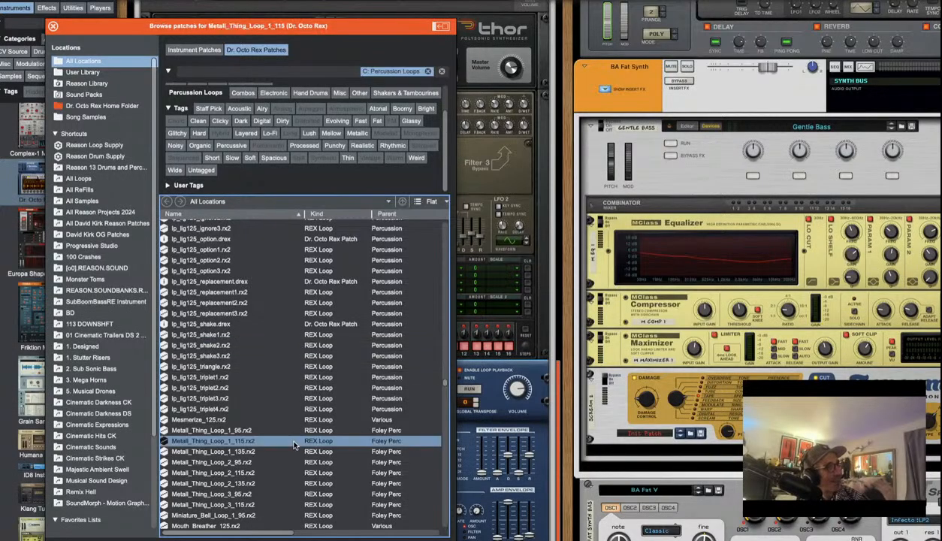
scroll(294, 427, down, 10)
click(238, 452)
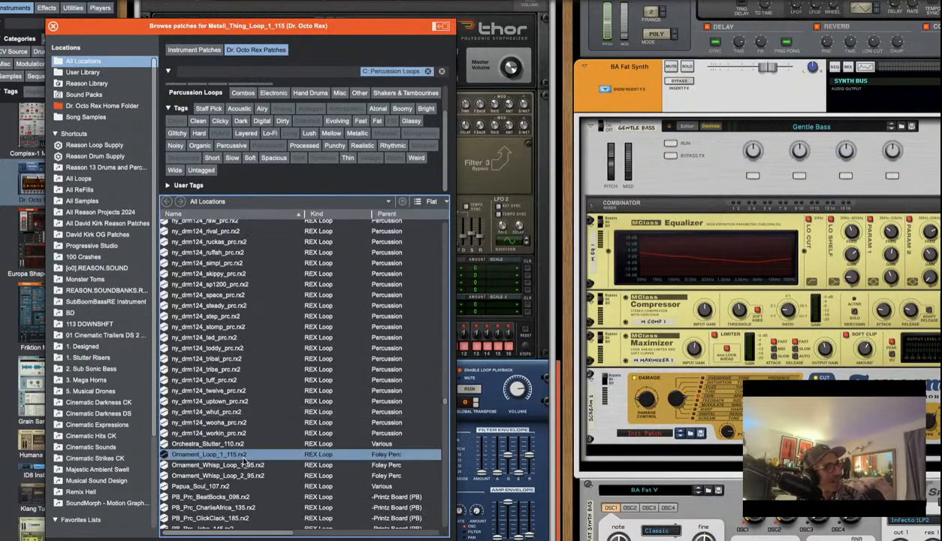
scroll(285, 337, down, 10)
click(257, 428)
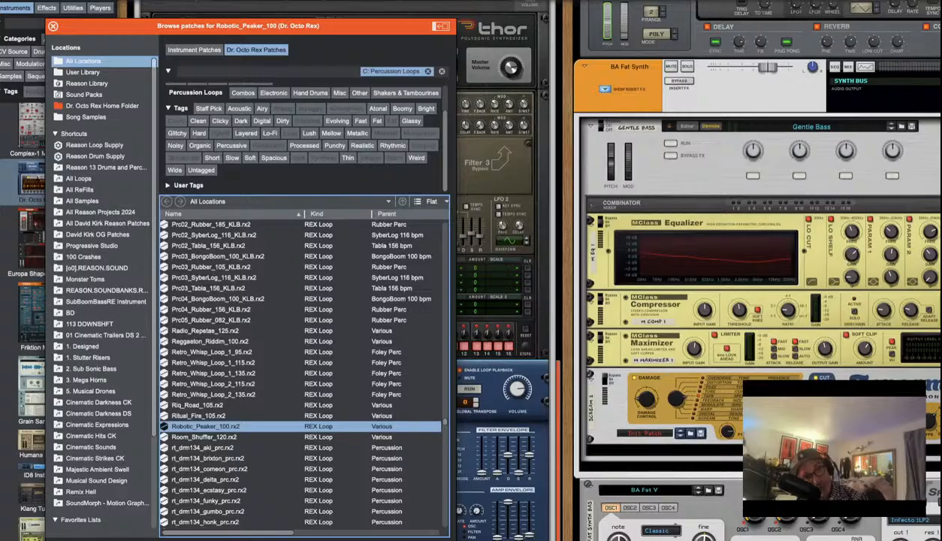
key(Escape)
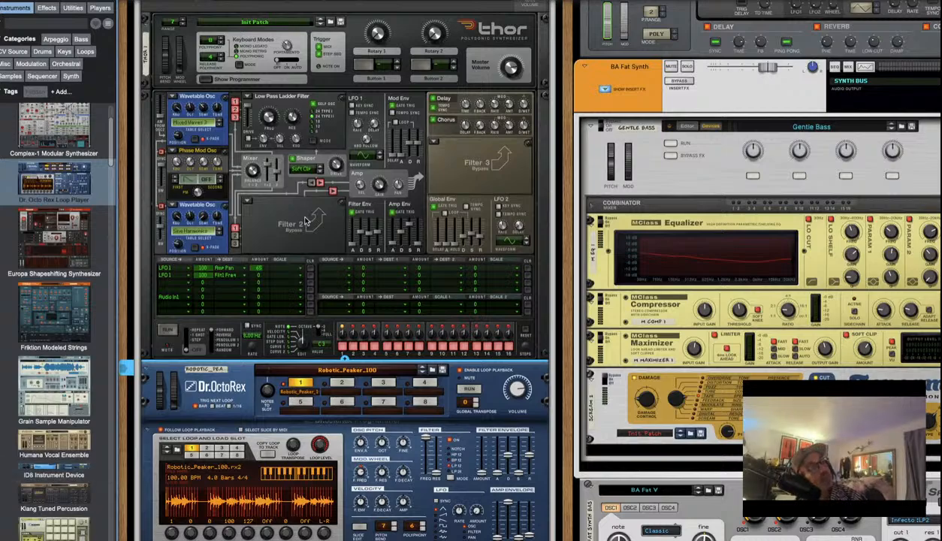
Check the loop player's rear cabling, then start Dr. OctoRex loop playback
scroll(301, 217, down, 5)
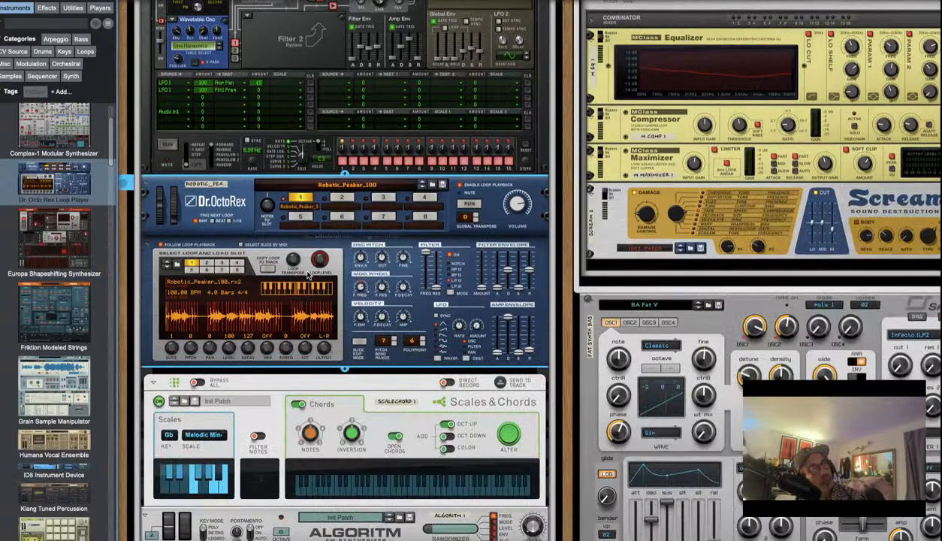
key(Tab)
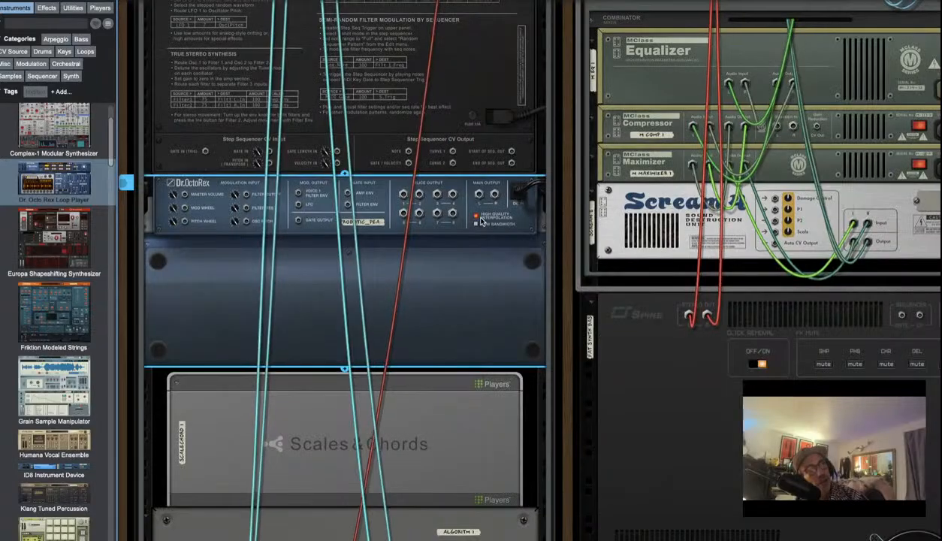
key(Tab)
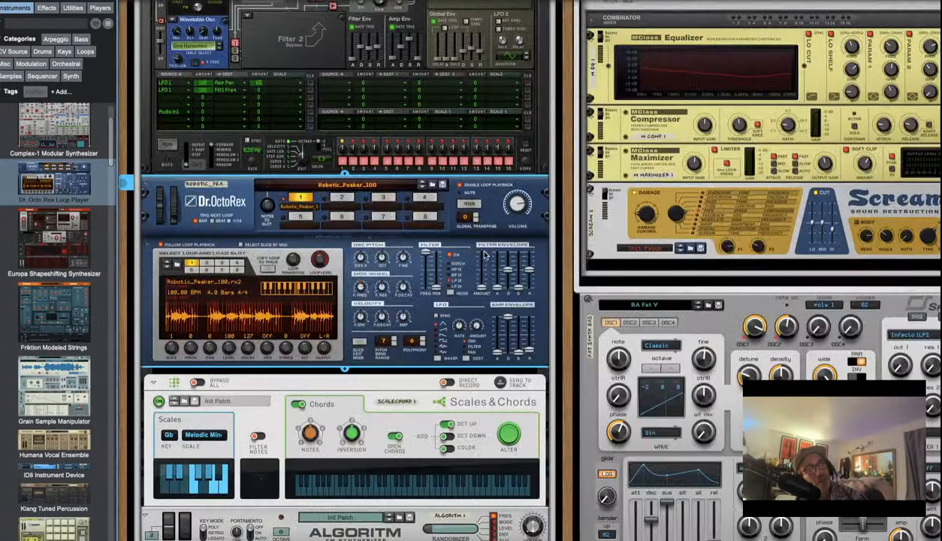
click(476, 203)
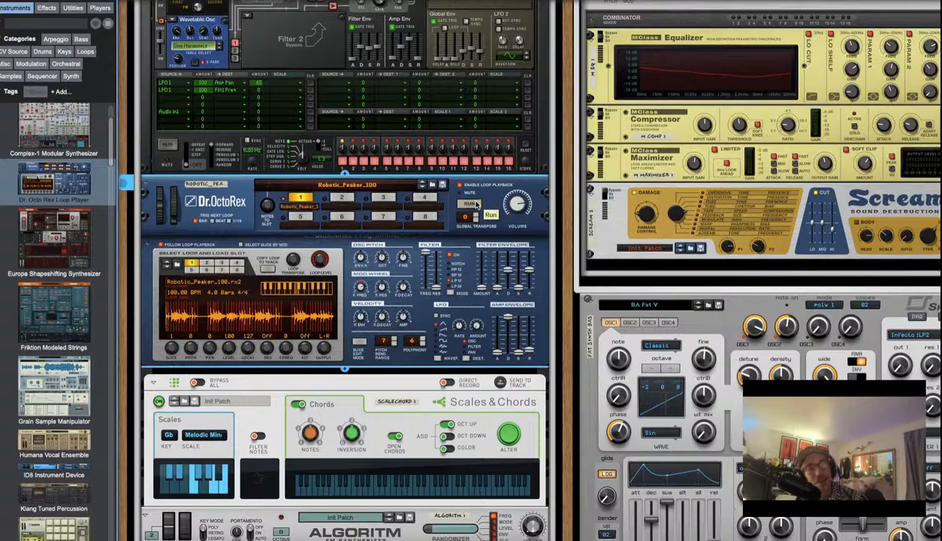
Patch Dr. OctoRex's Main Output into Thor 1's Audio Input jacks on the rear panel
key(Tab)
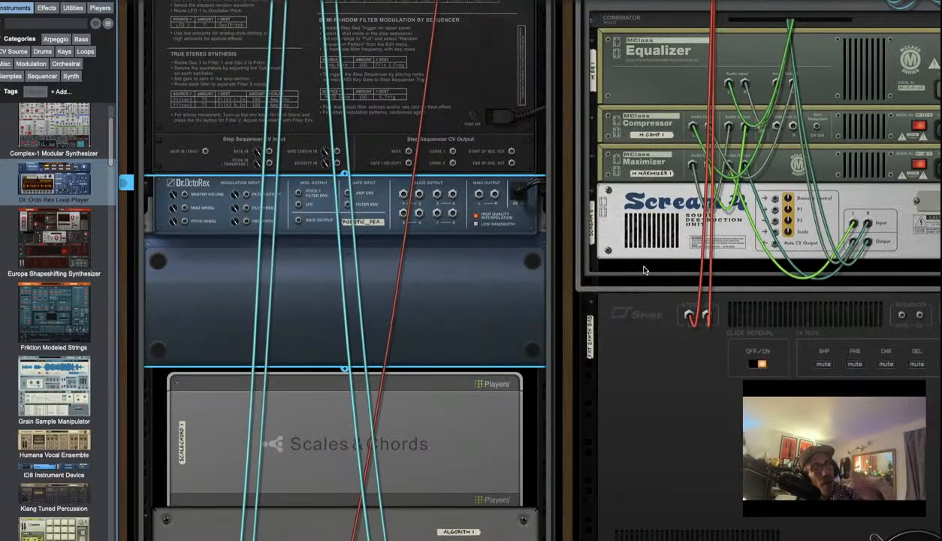
scroll(312, 382, up, 5)
scroll(311, 381, down, 5)
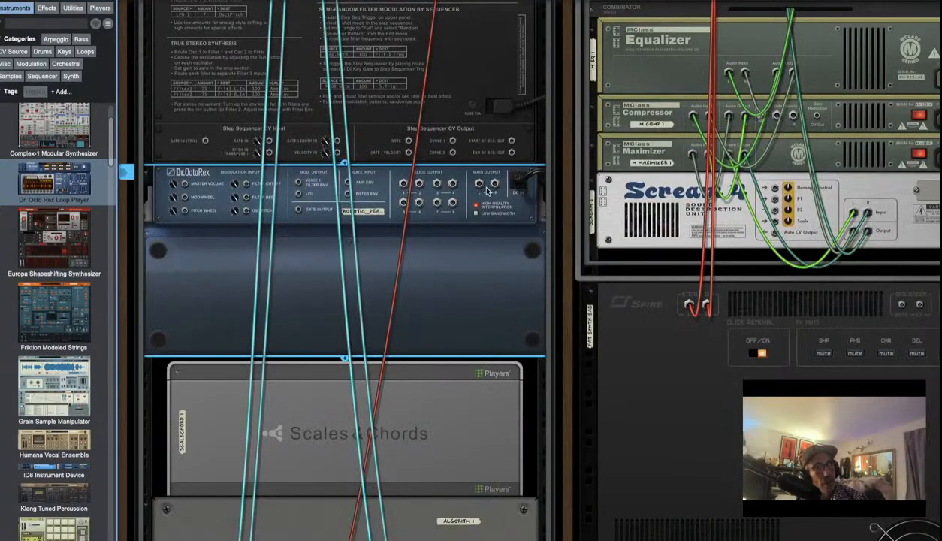
drag(478, 184, 455, 146)
scroll(488, 135, down, 10)
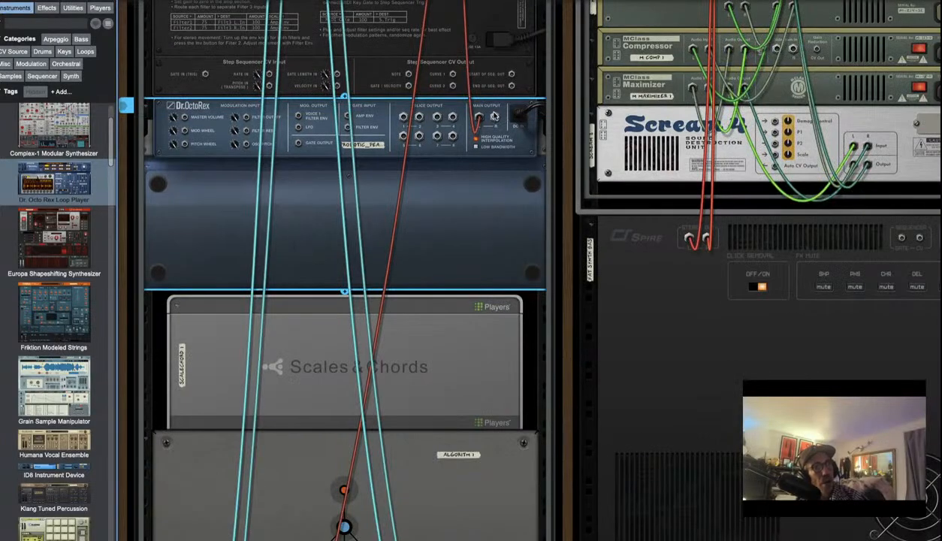
scroll(487, 117, up, 5)
scroll(451, 107, up, 5)
mouse_move(451, 106)
mouse_down()
mouse_move(487, 215)
mouse_move(437, 148)
mouse_move(455, 112)
mouse_up()
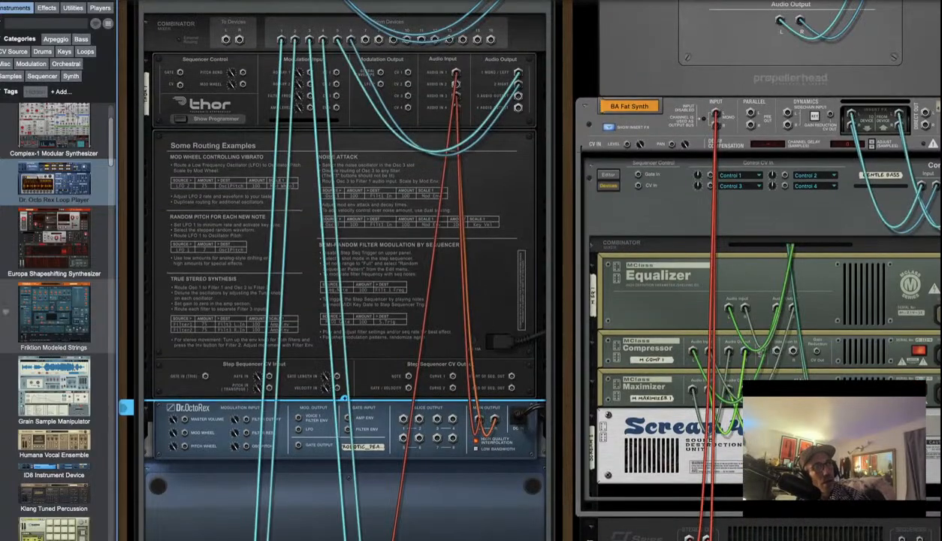
On the front panels, route Audio Input 3 to Filter 3 Left In in Thor's mod matrix
key(Tab)
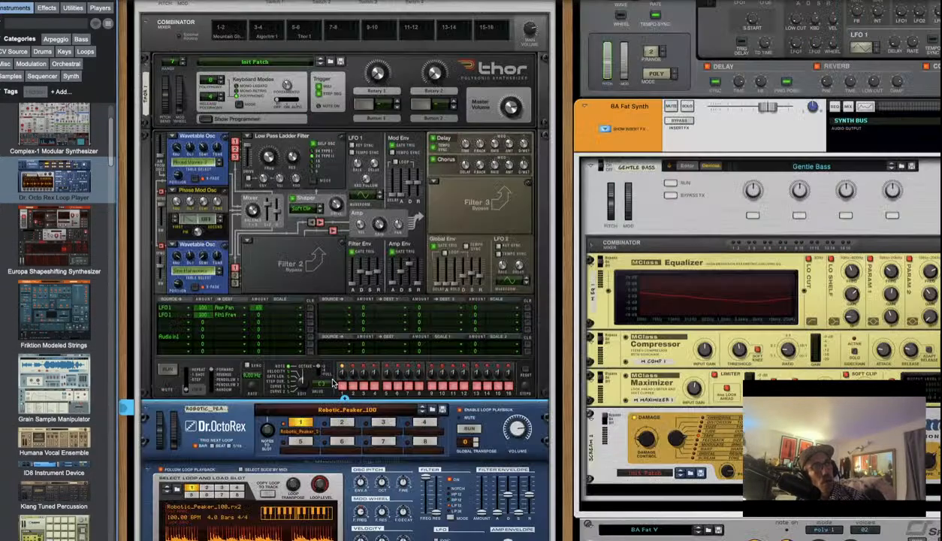
scroll(167, 428, down, 12)
scroll(167, 428, up, 13)
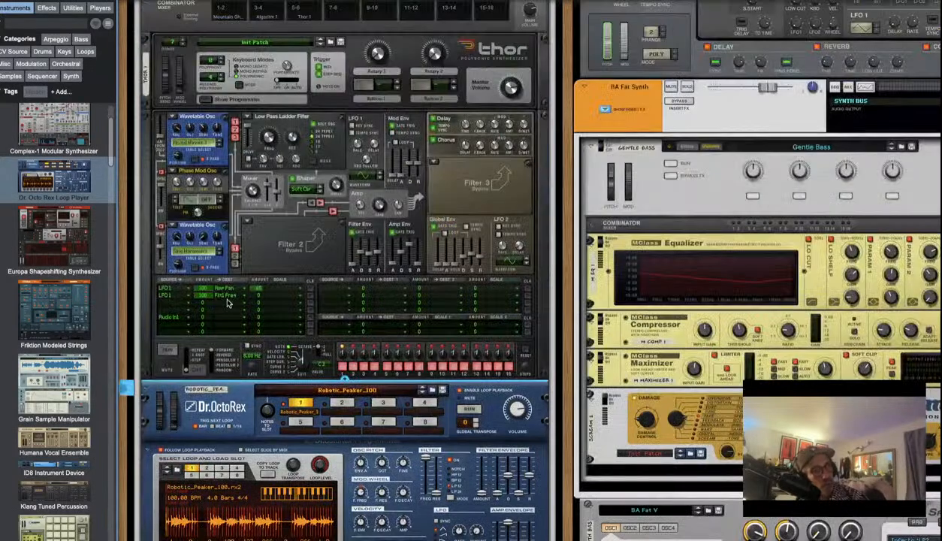
click(166, 317)
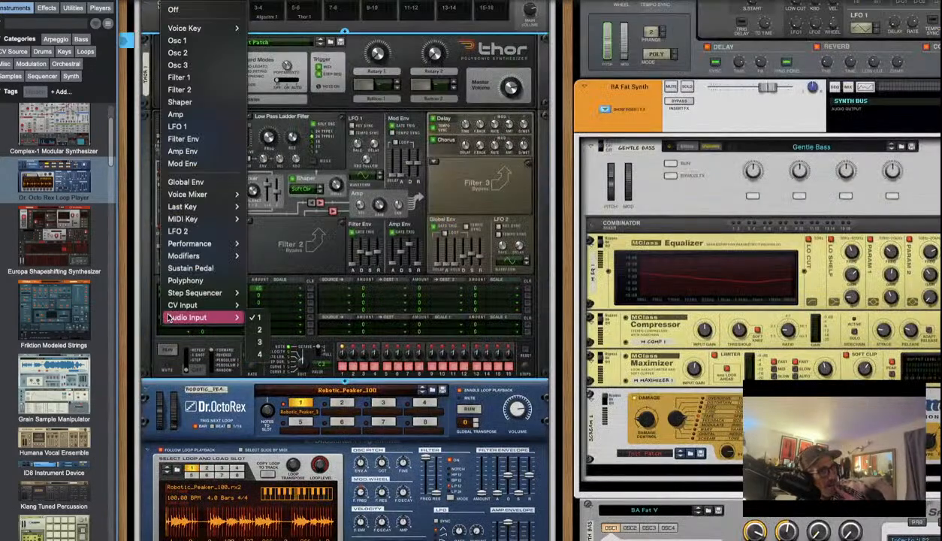
click(259, 343)
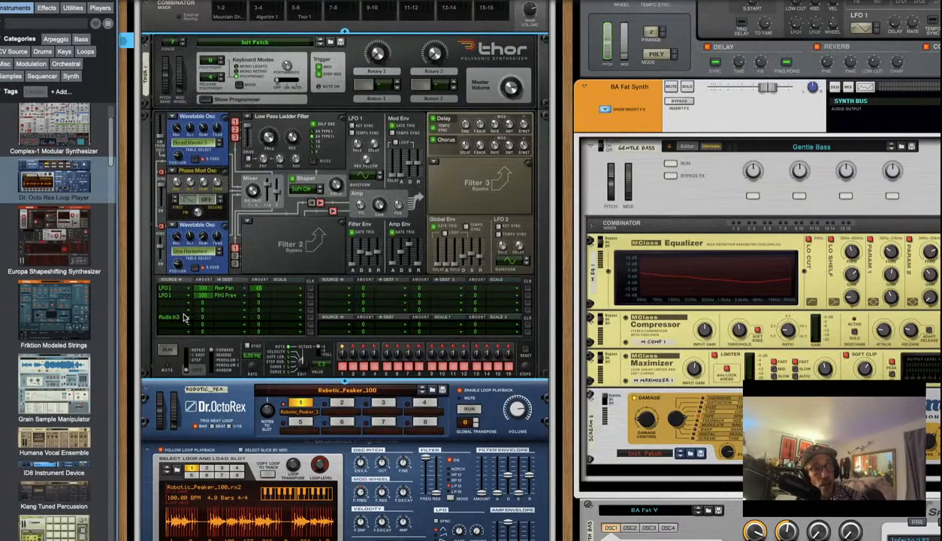
click(231, 322)
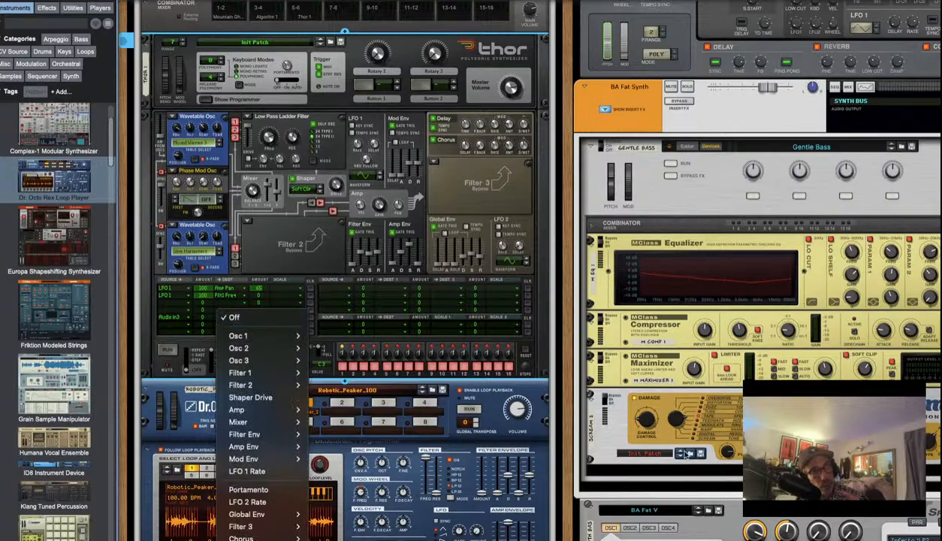
mouse_move(305, 440)
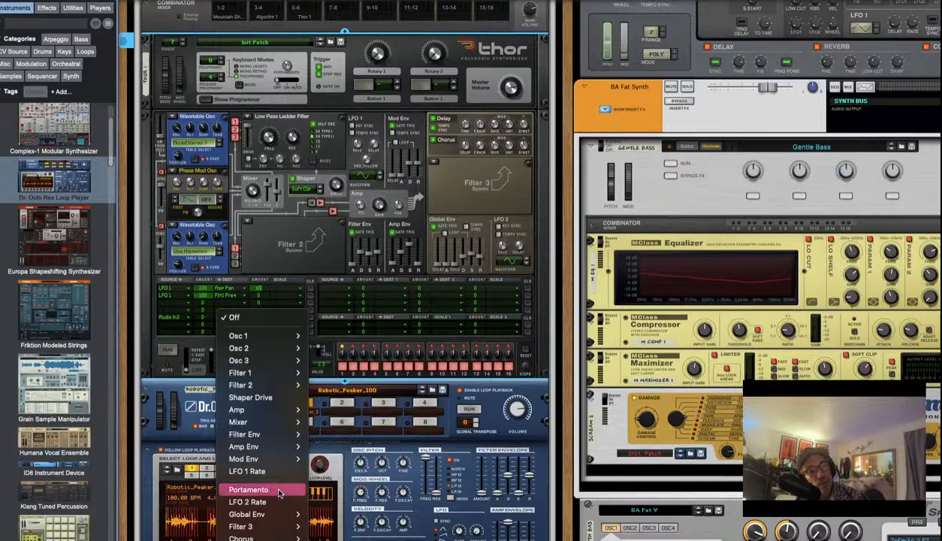
scroll(278, 490, down, 1)
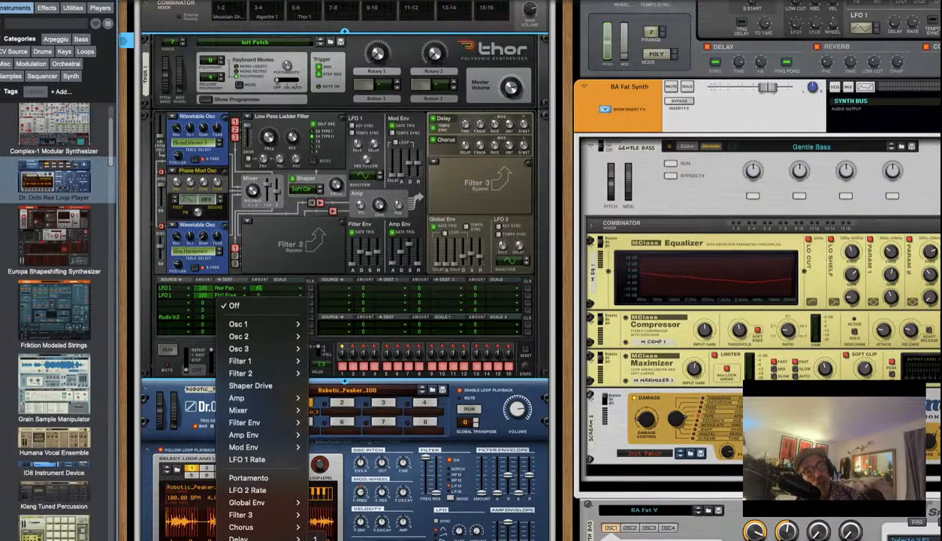
mouse_move(292, 515)
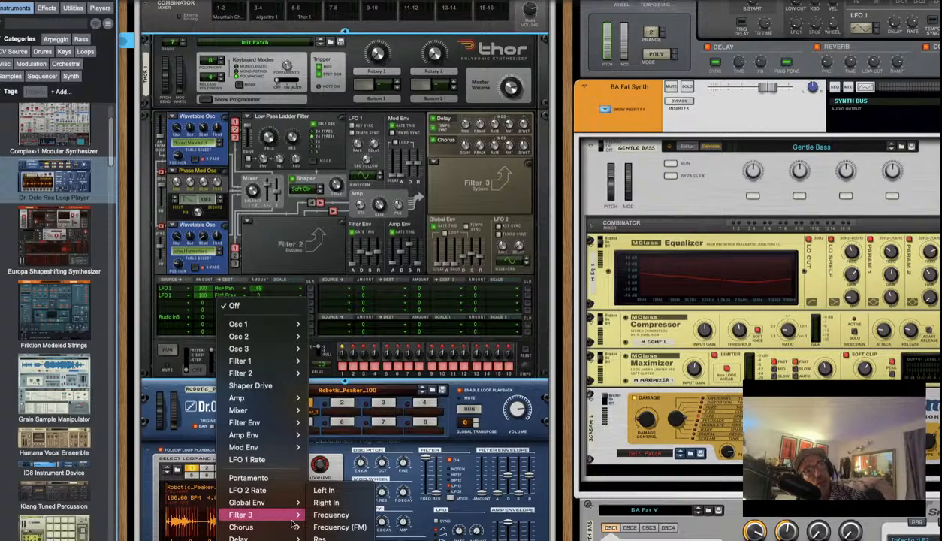
click(322, 491)
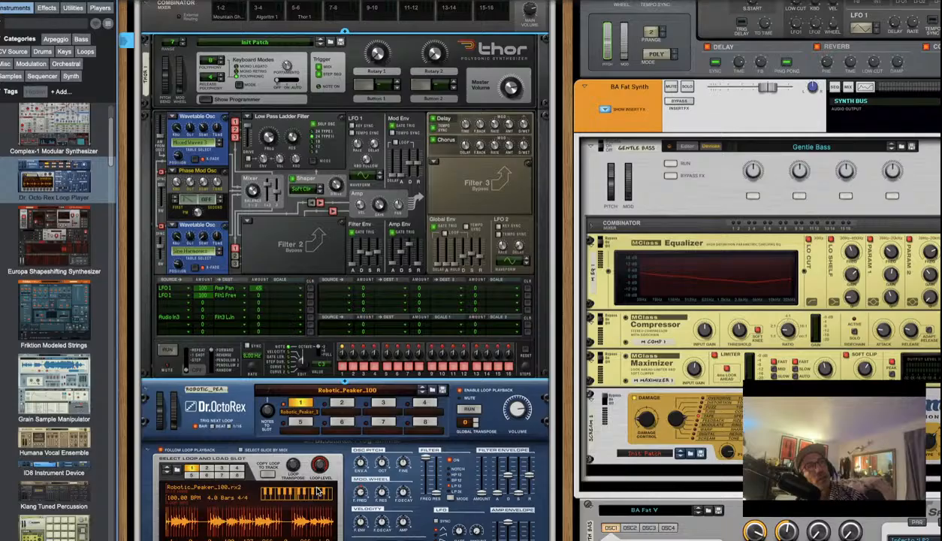
Make Filter 3 a Comb filter and start a mod-matrix row sourced from Audio Input 4
click(433, 167)
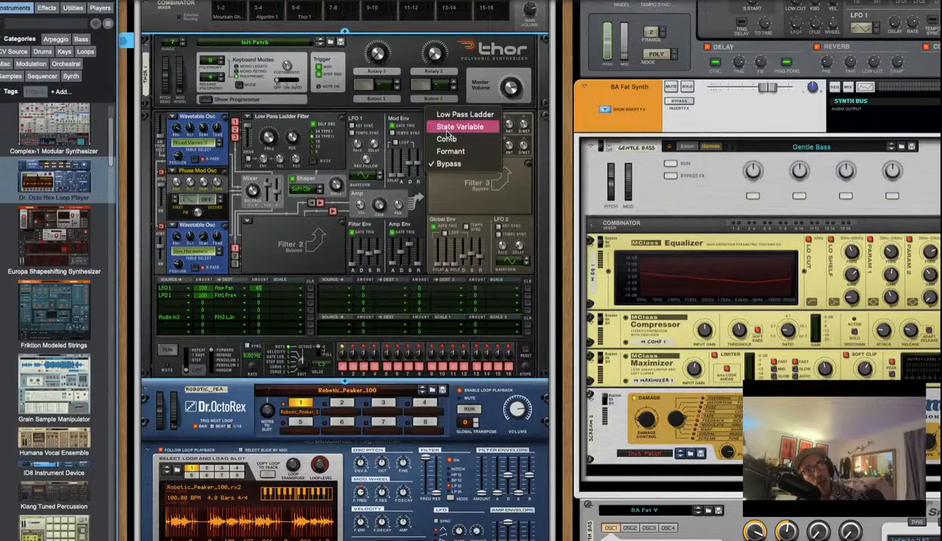
click(450, 139)
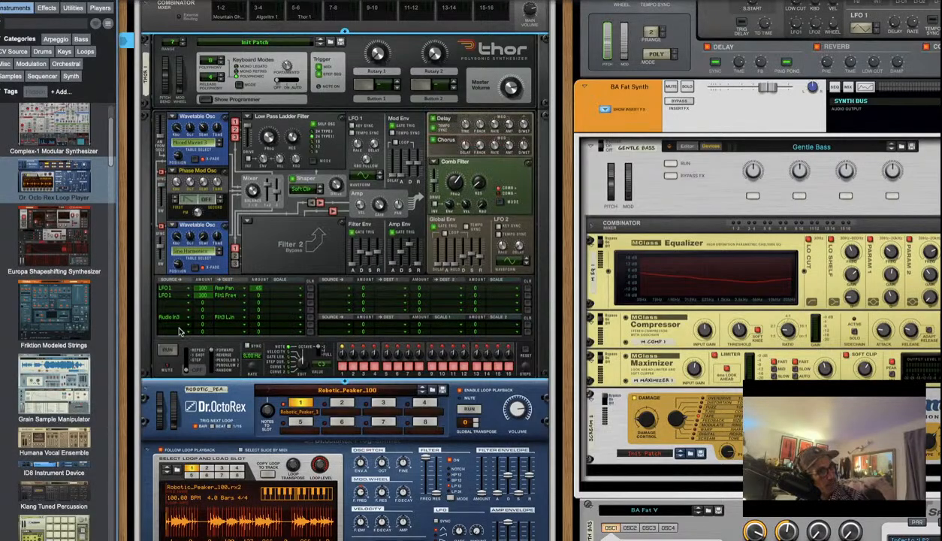
click(175, 324)
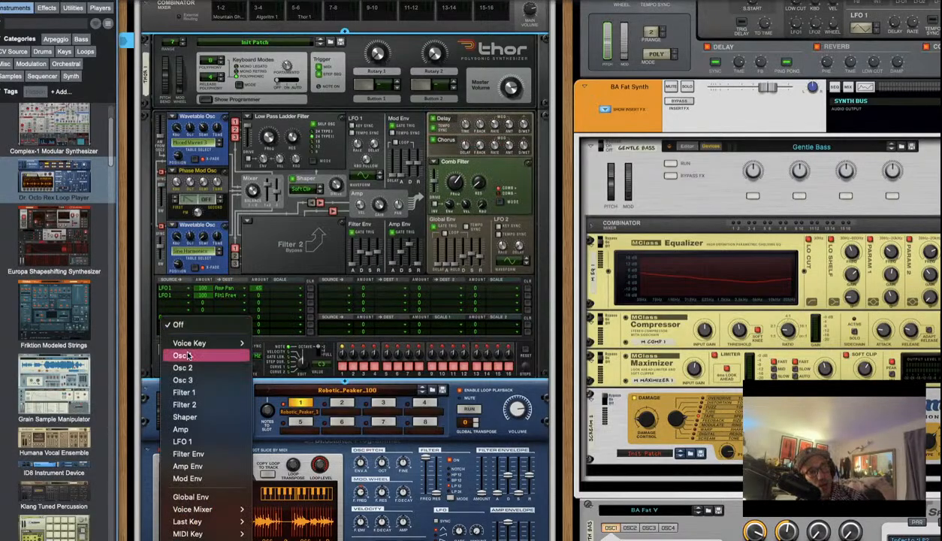
scroll(188, 356, down, 3)
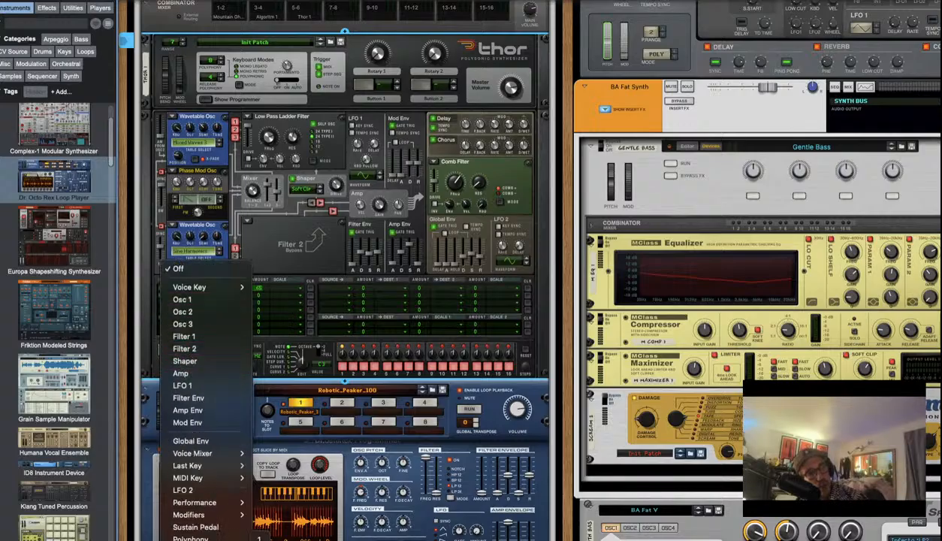
click(259, 540)
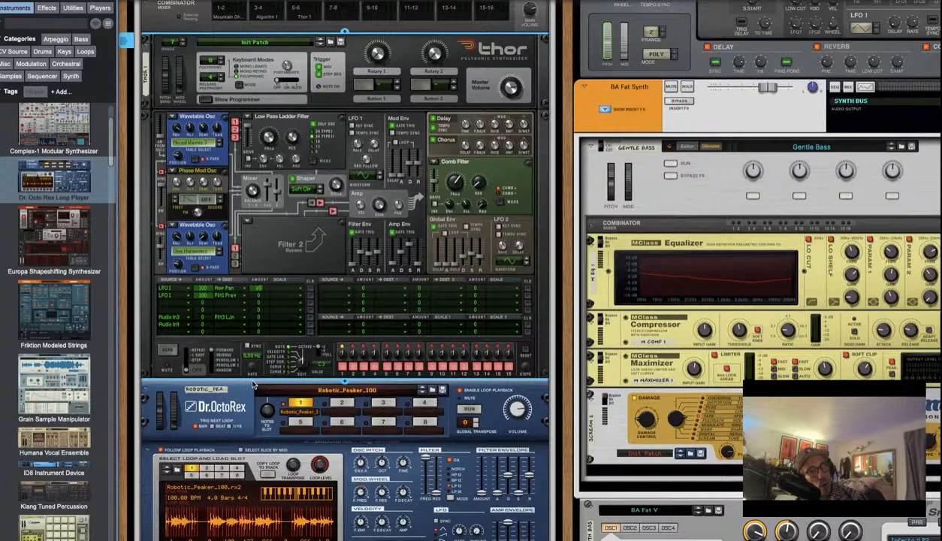
Send the Audio In4 row to Filter 3 Right In at amount 75
click(226, 326)
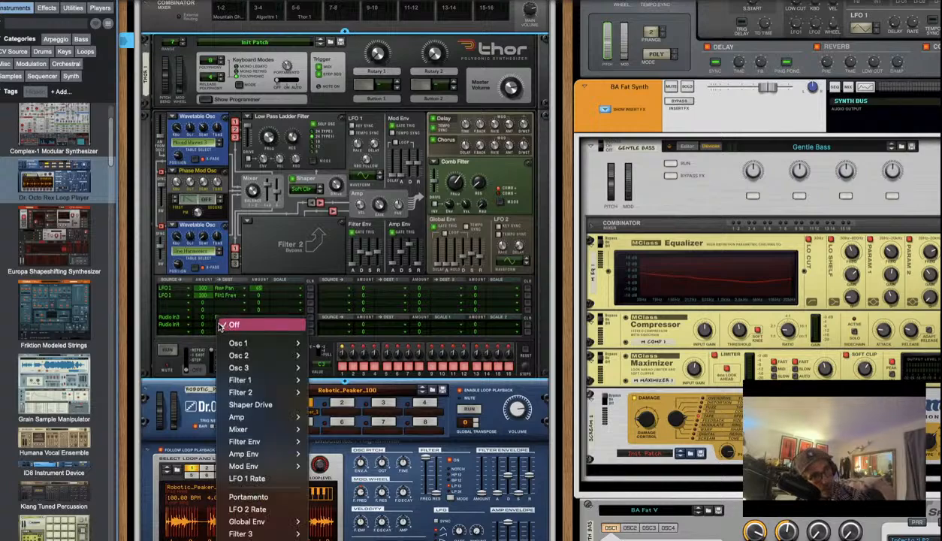
click(200, 324)
click(232, 329)
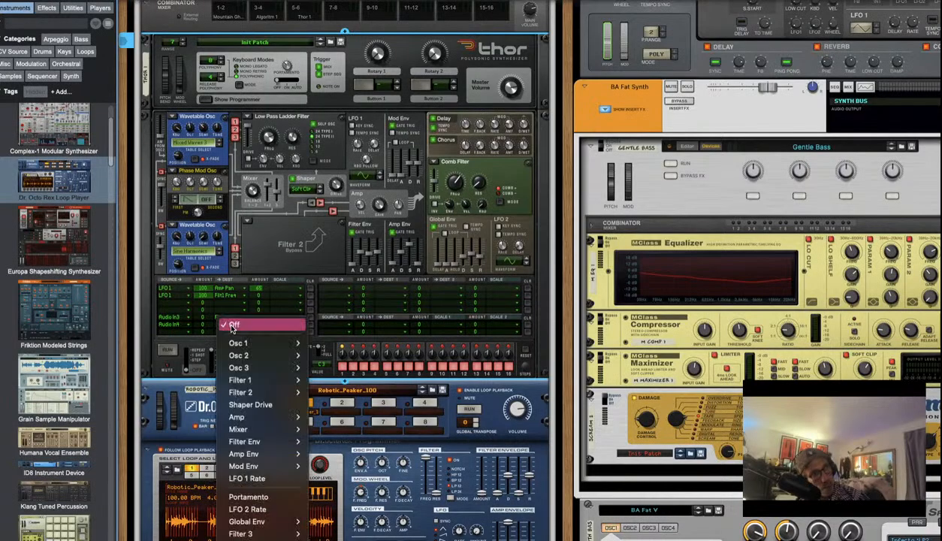
mouse_move(241, 521)
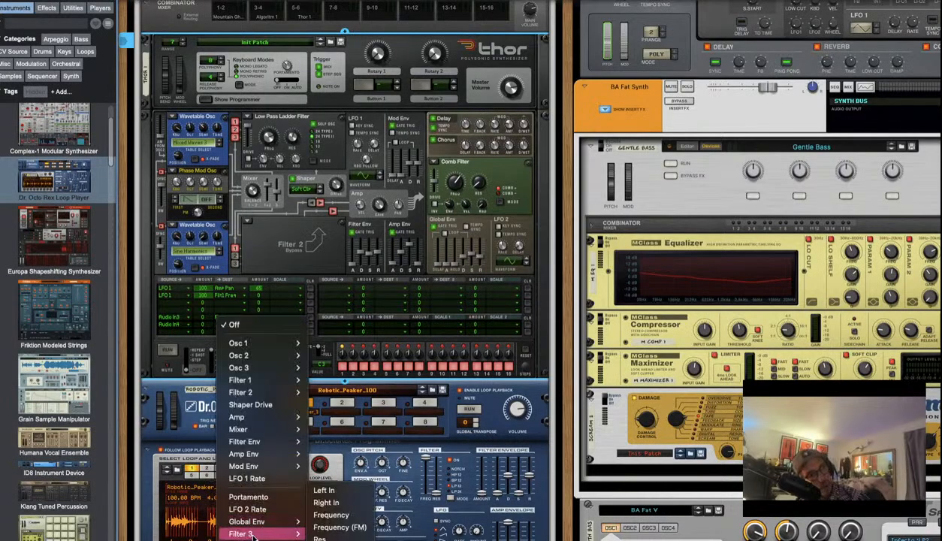
click(326, 502)
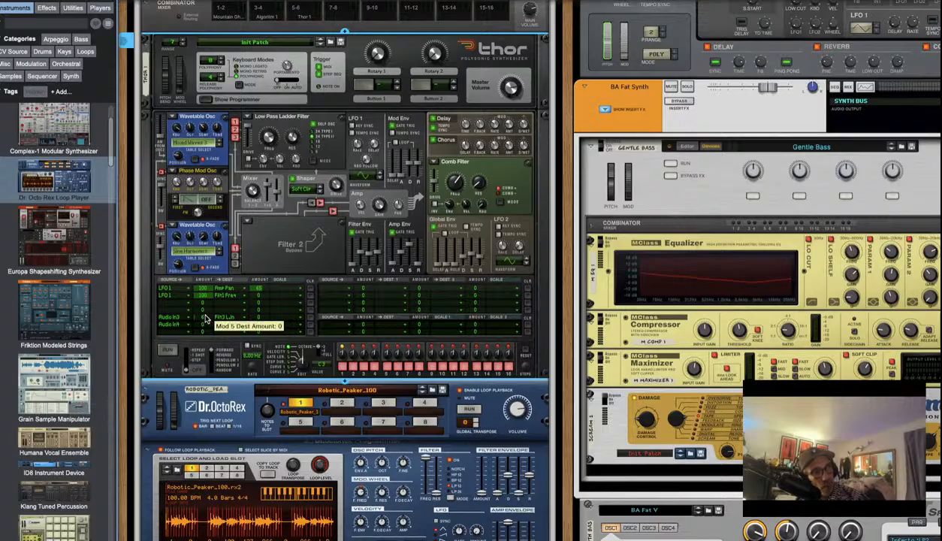
mouse_move(205, 318)
mouse_down()
mouse_move(208, 305)
mouse_move(207, 318)
mouse_up()
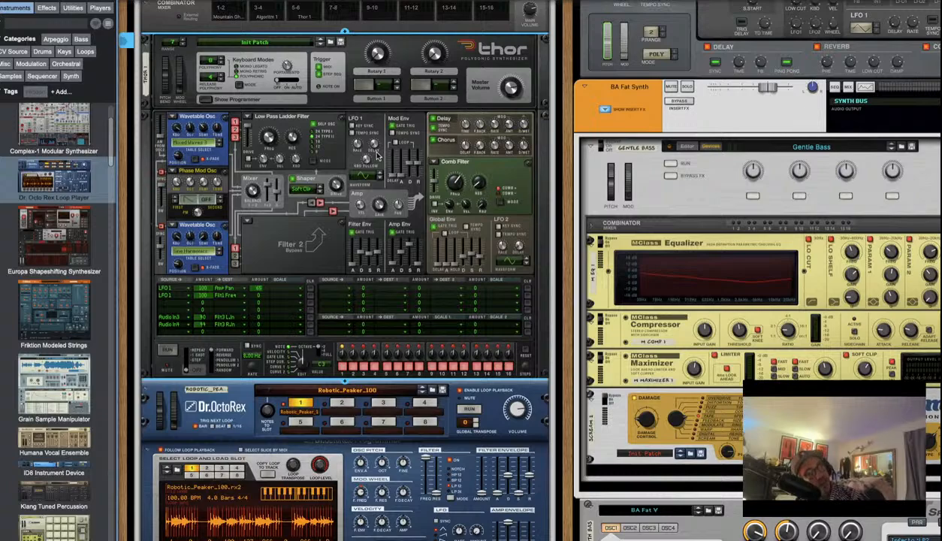
Start the Dr. OctoRex loop and lower its master level to 54
click(470, 410)
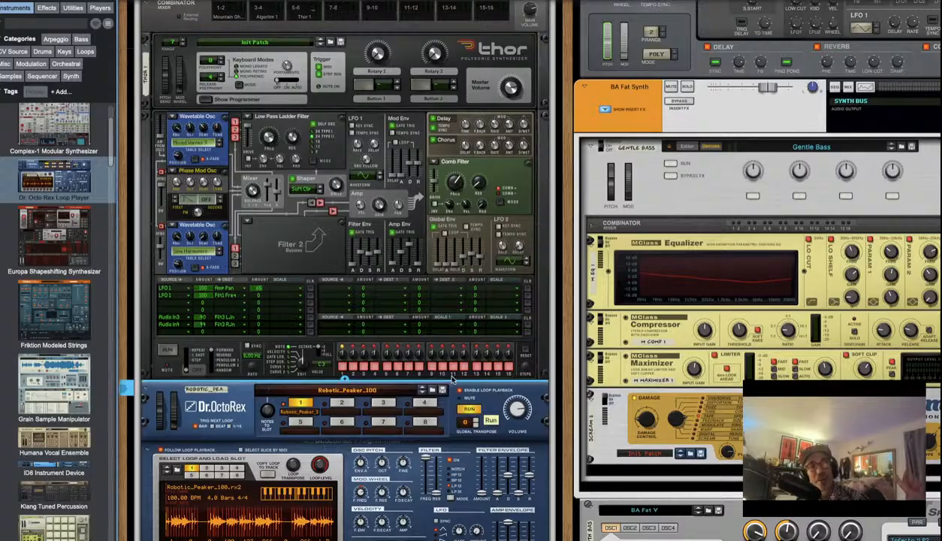
scroll(407, 404, down, 1)
scroll(404, 404, down, 5)
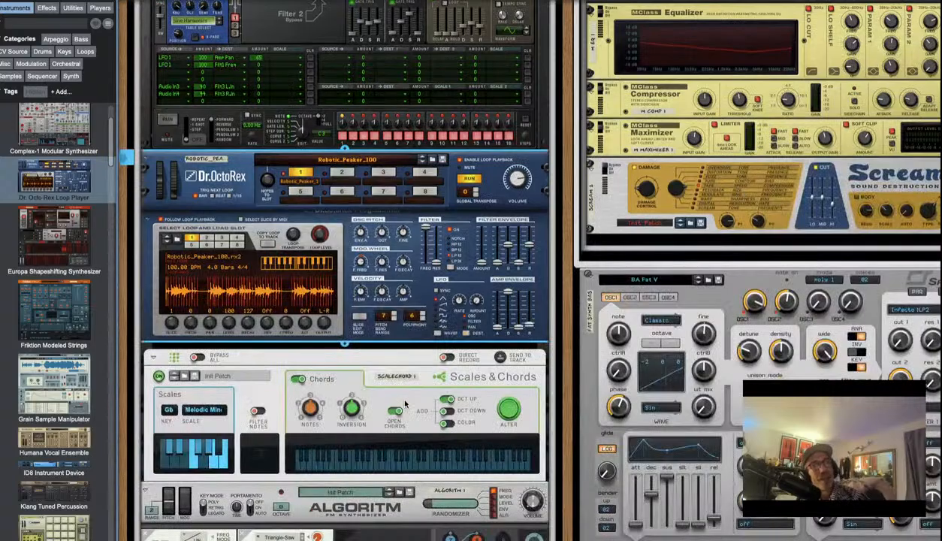
scroll(404, 404, down, 10)
scroll(404, 404, down, 3)
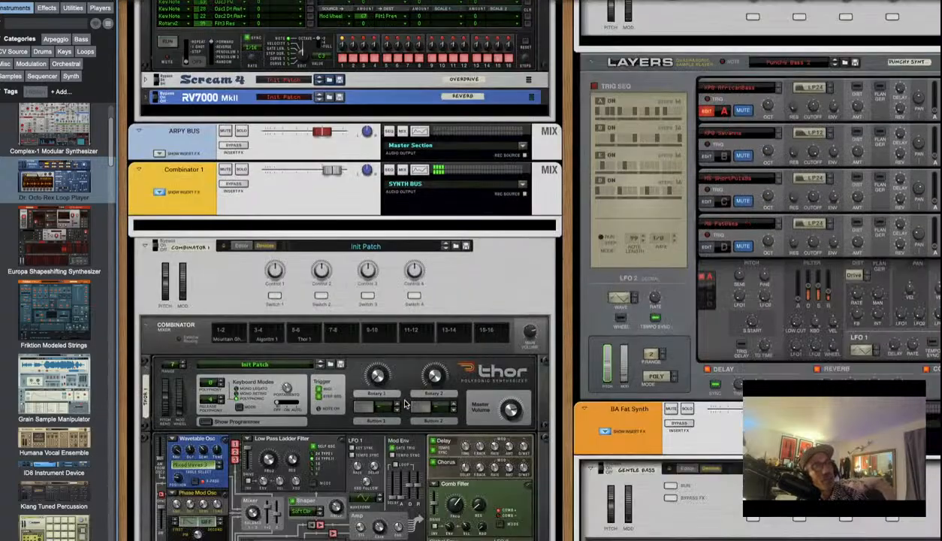
scroll(335, 379, down, 4)
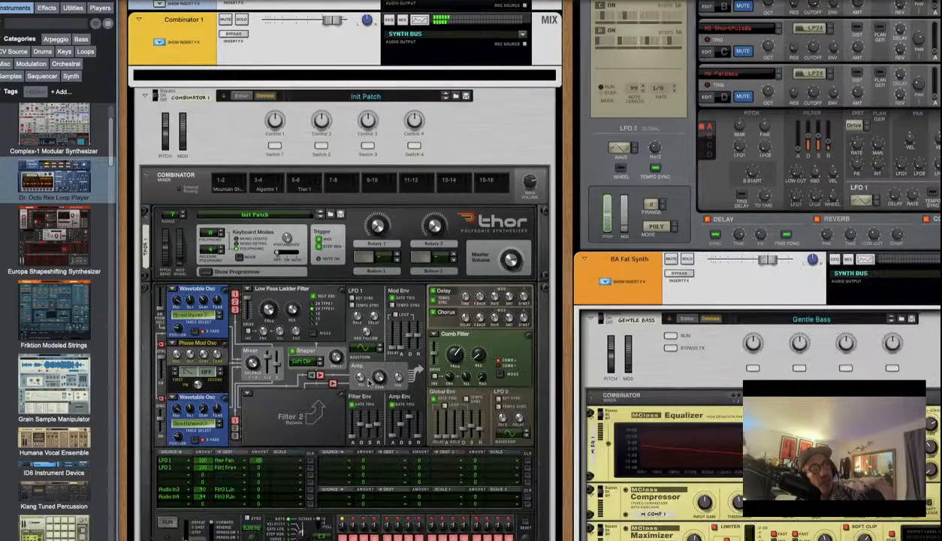
scroll(443, 360, down, 9)
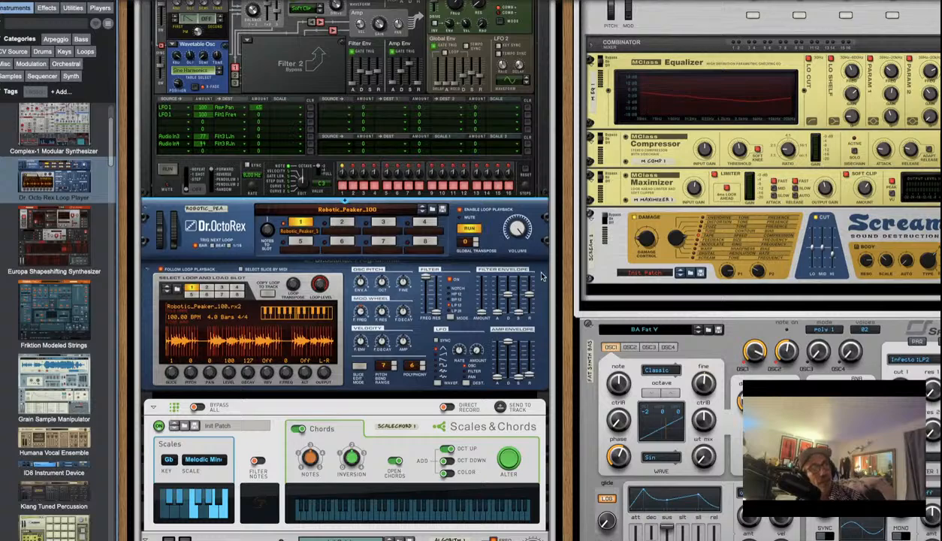
click(517, 238)
drag(518, 238, 518, 249)
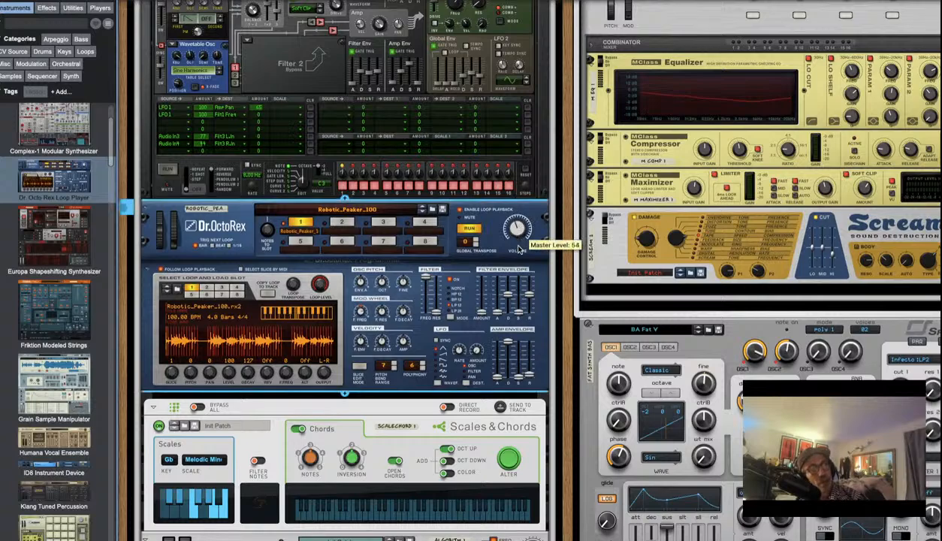
Raise Thor's Mod 6 amount from 56 to 97 and bring Thor's top panel into view
click(204, 145)
drag(204, 145, 204, 136)
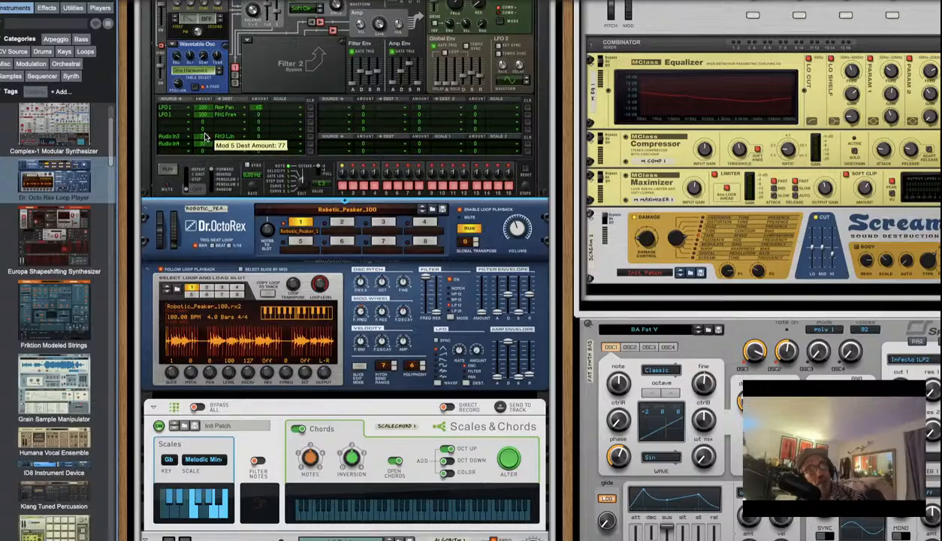
scroll(340, 473, up, 5)
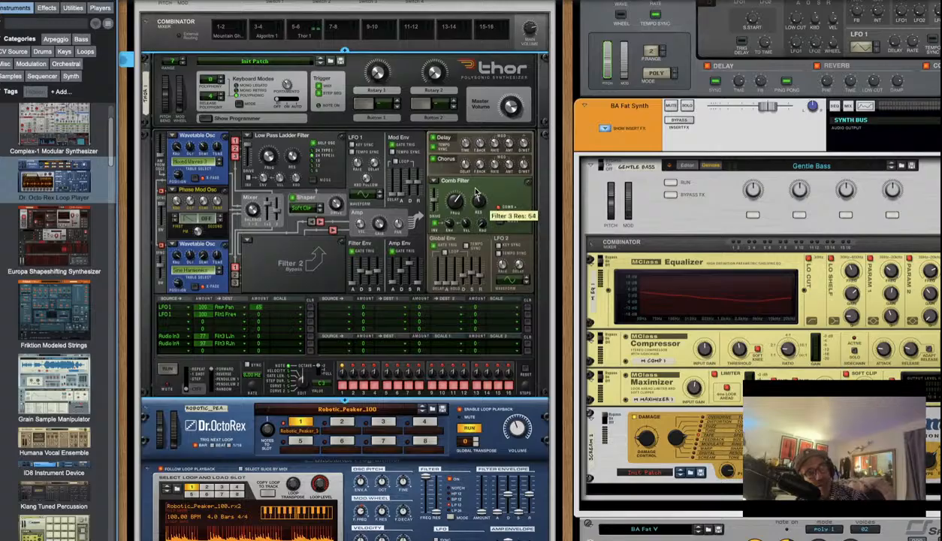
Turn the Comb Filter Freq knob to its maximum, 21.6 kHz
mouse_move(454, 196)
mouse_down()
mouse_move(452, 208)
mouse_move(452, 181)
mouse_up()
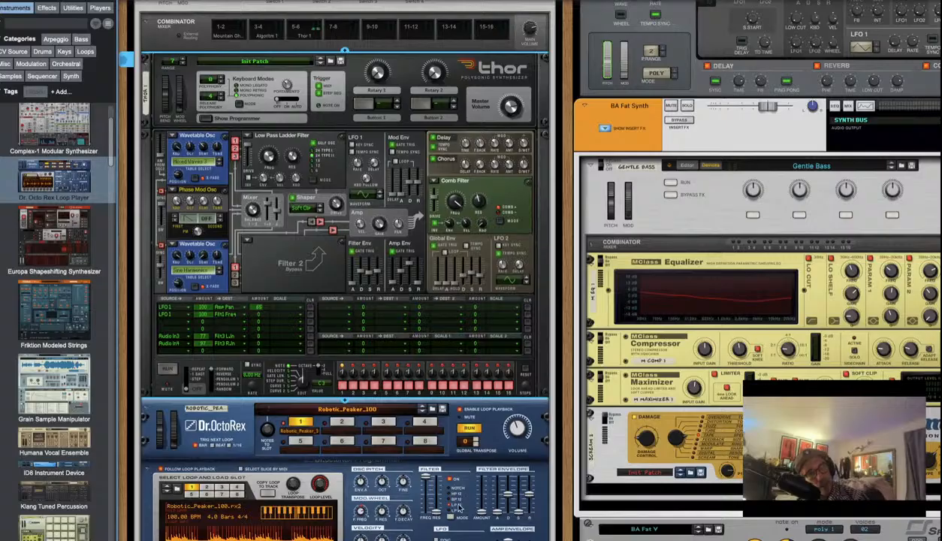
Speed Thor's LFO 2 from 2/4 to 1/16, change its waveform, and nudge Dr. OctoRex's volume
click(515, 428)
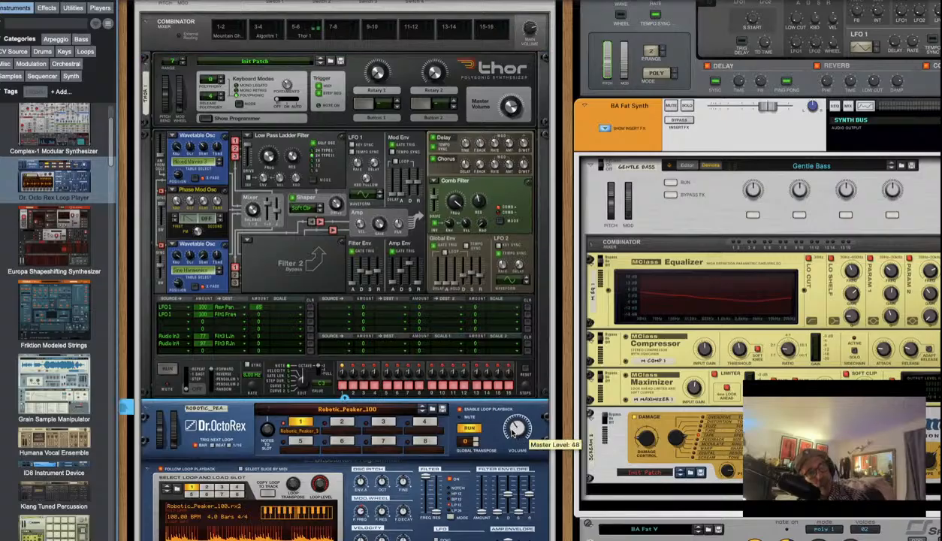
click(505, 267)
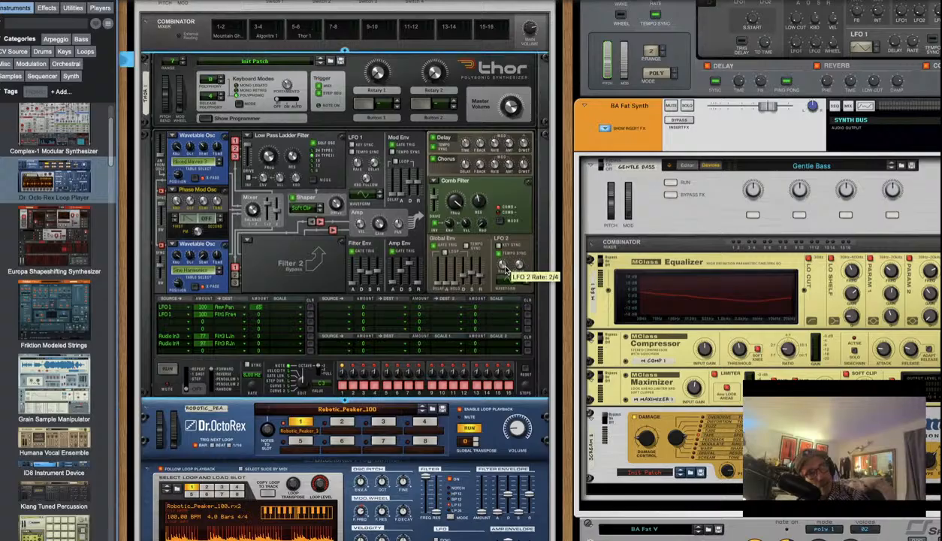
drag(505, 267, 508, 256)
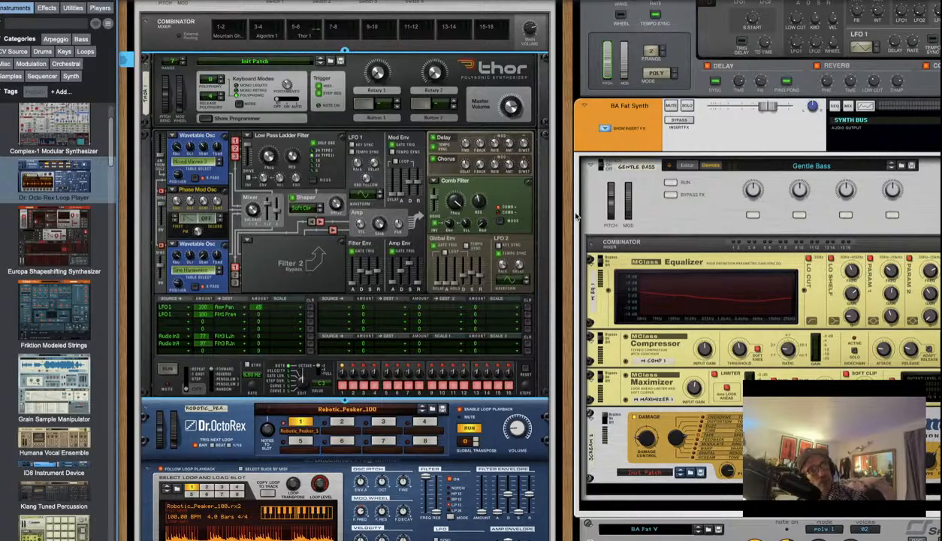
click(525, 280)
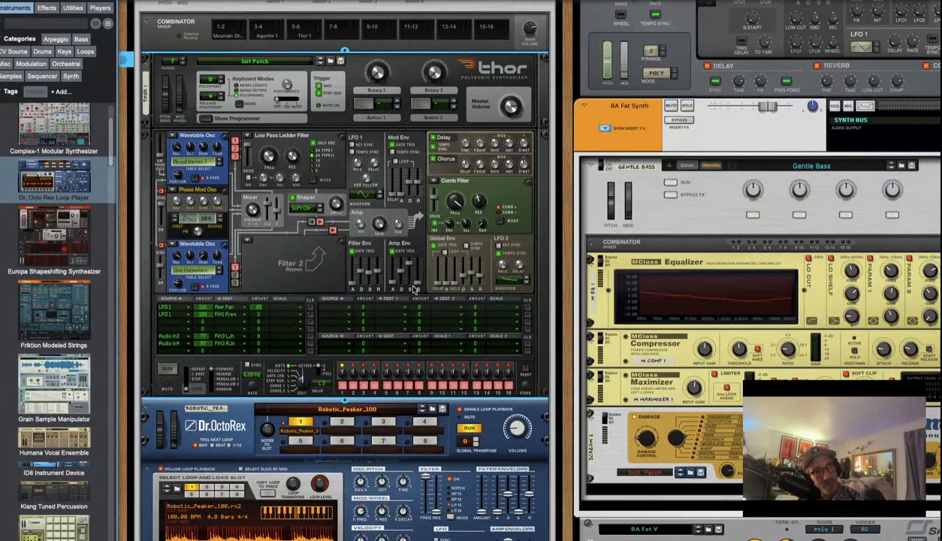
click(517, 427)
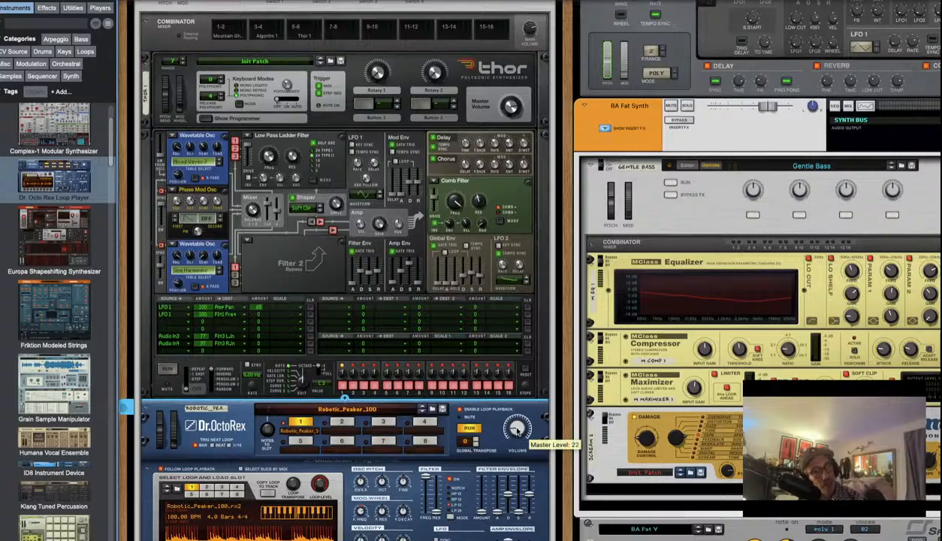
drag(517, 427, 497, 425)
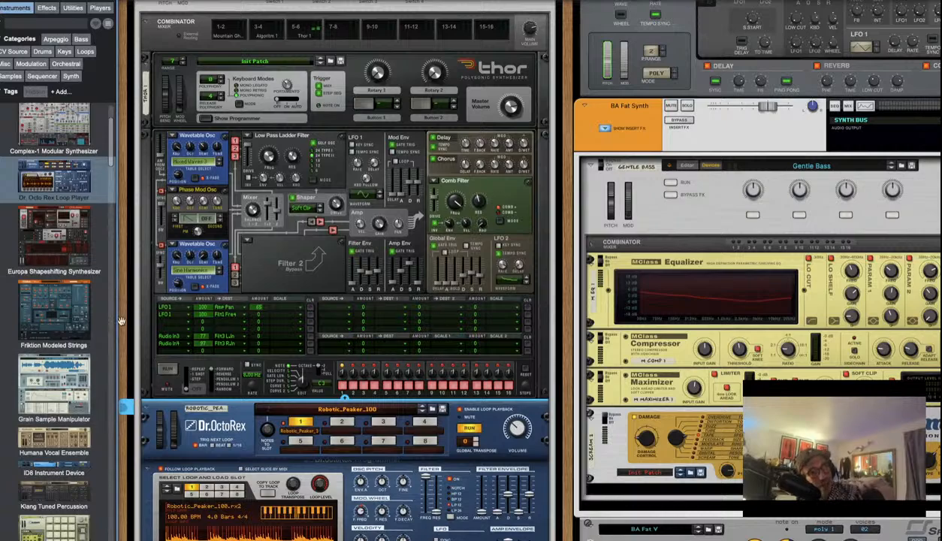
Route LFO 2 from an empty mod-matrix row to LFO 1 Rate at amount 100
click(169, 323)
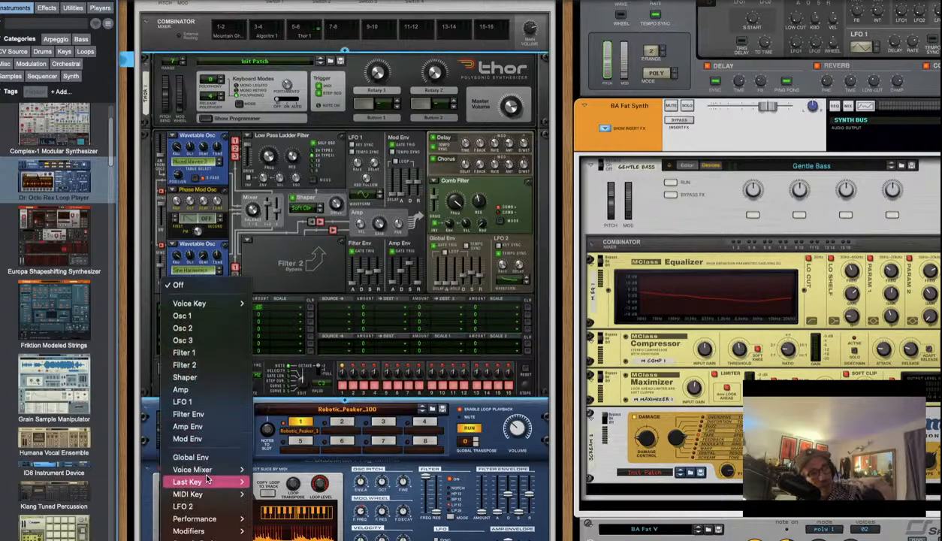
click(184, 506)
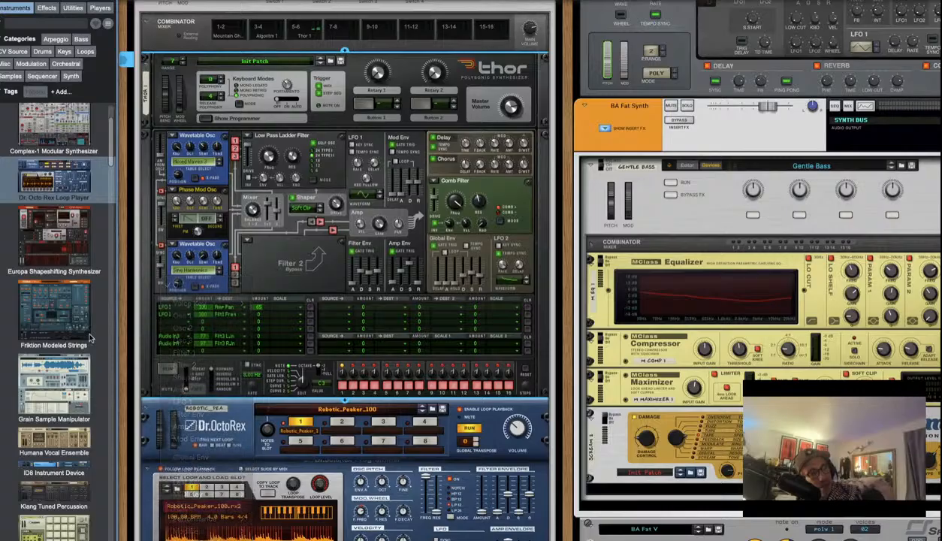
click(229, 322)
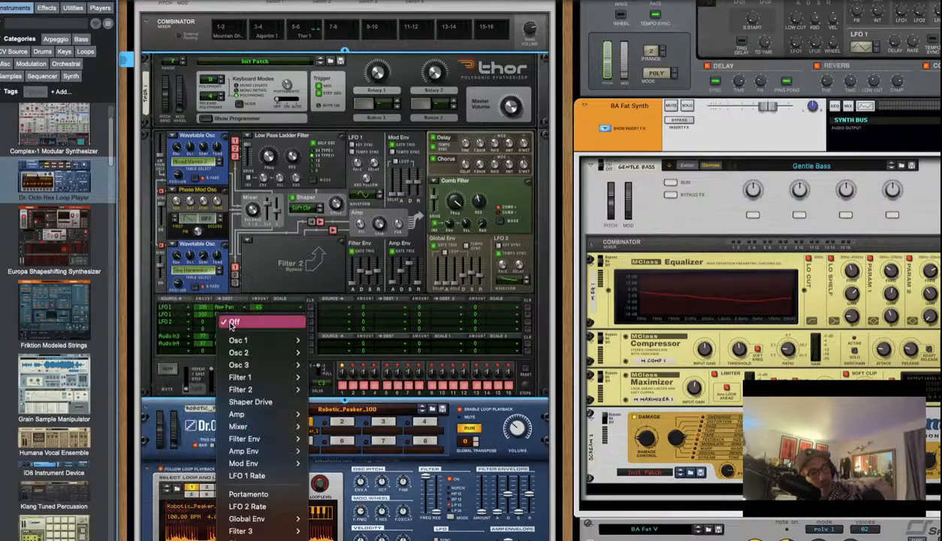
scroll(265, 340, down, 1)
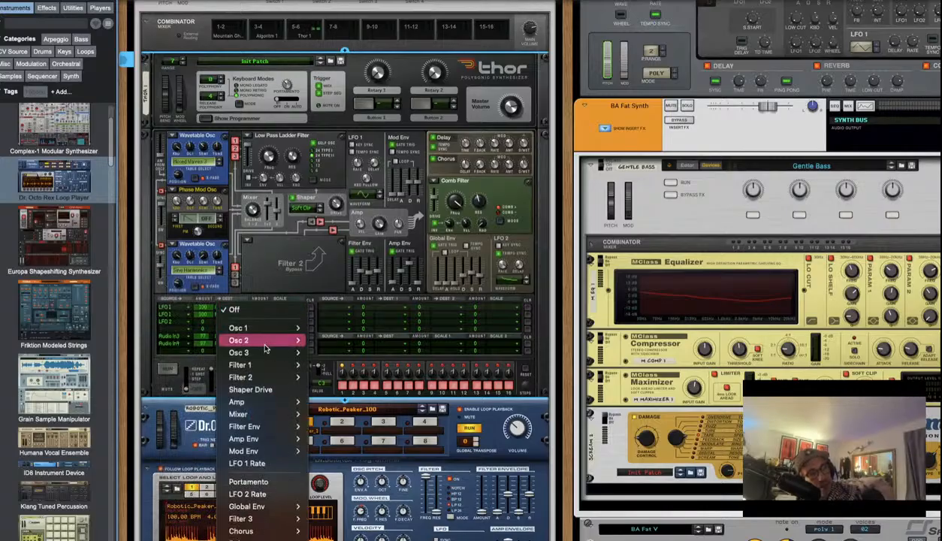
mouse_move(263, 363)
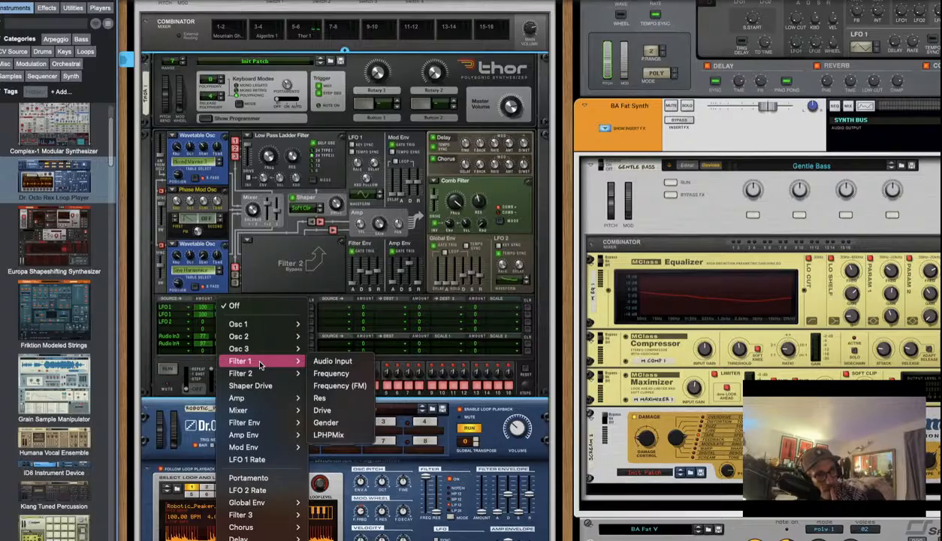
click(281, 466)
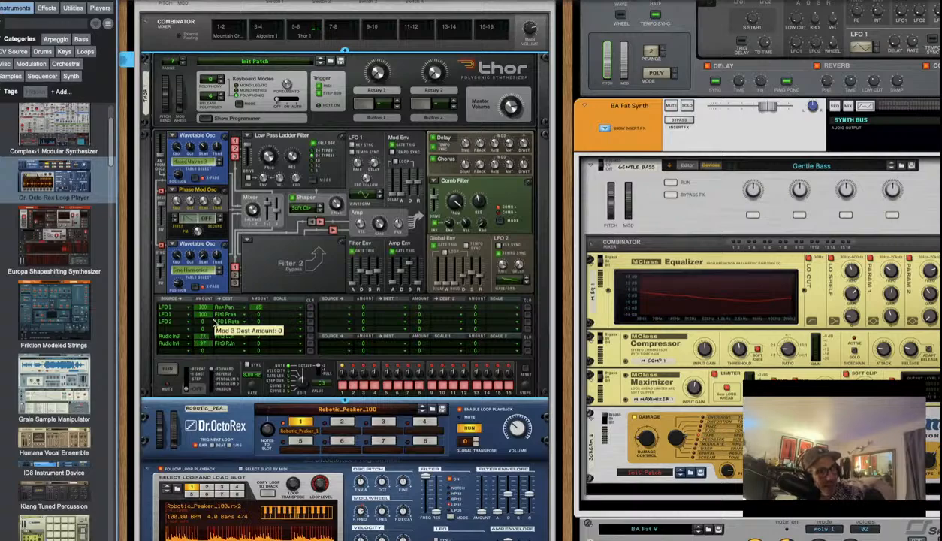
drag(211, 320, 218, 307)
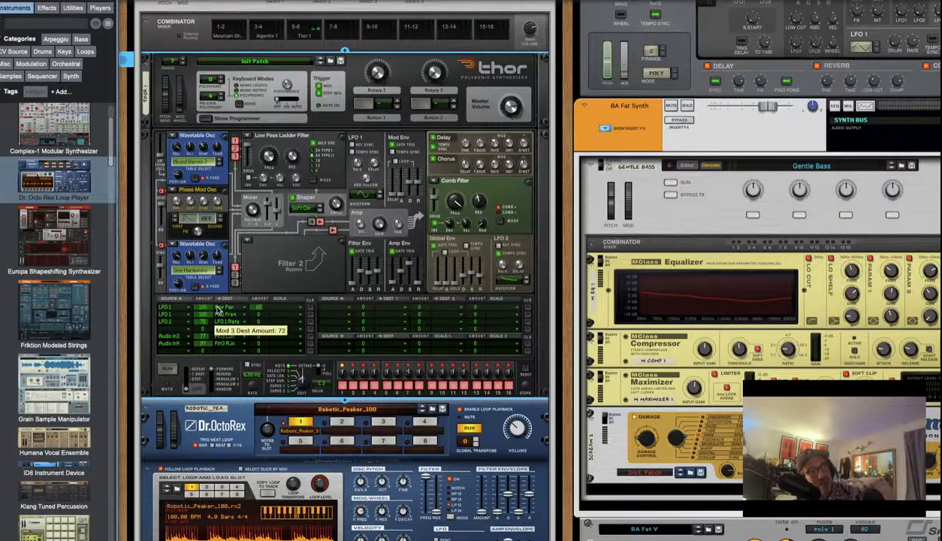
drag(217, 309, 218, 300)
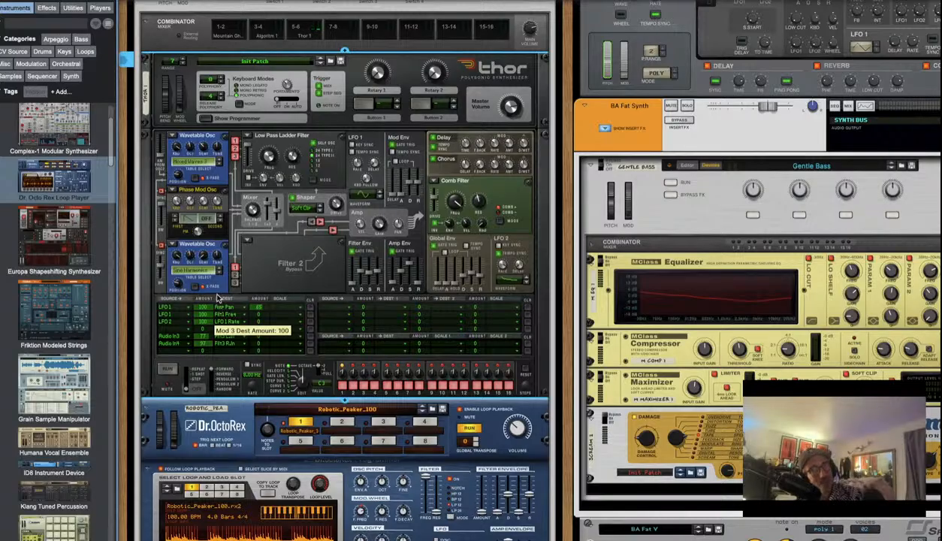
Retarget the LFO 2 routing to Filter 3 Frequency (FM)
click(224, 322)
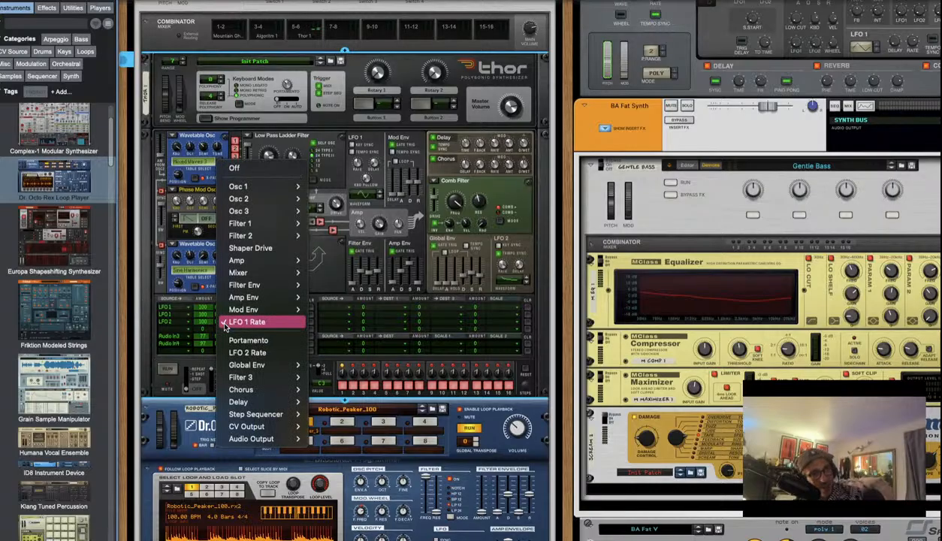
mouse_move(241, 392)
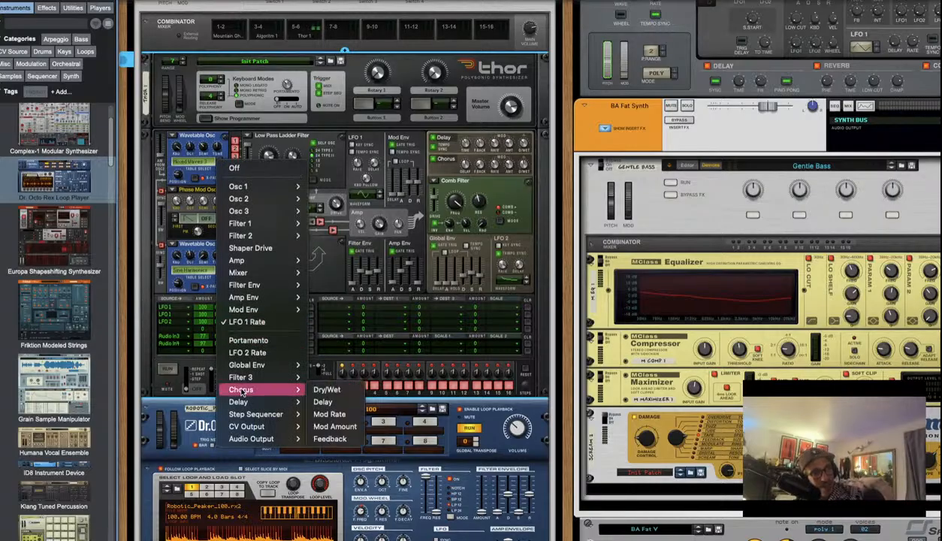
mouse_move(243, 380)
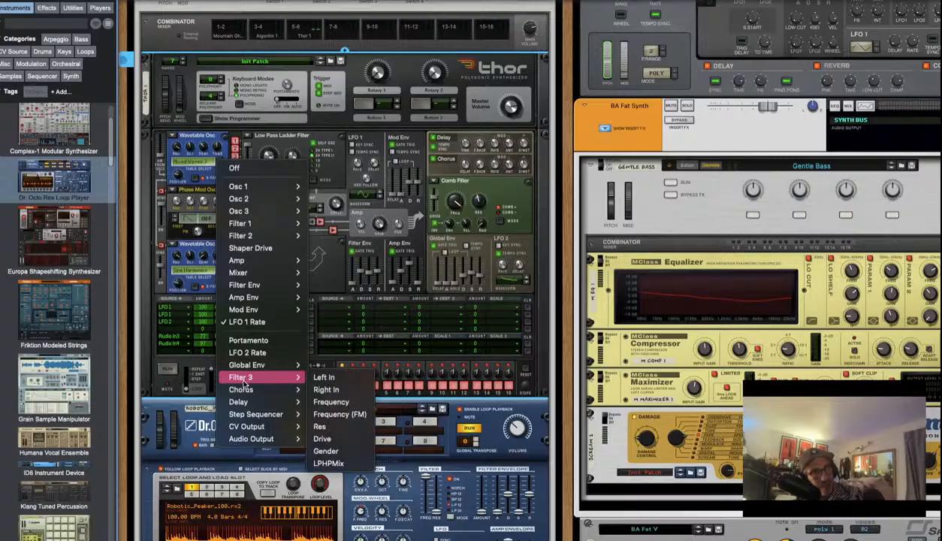
click(323, 414)
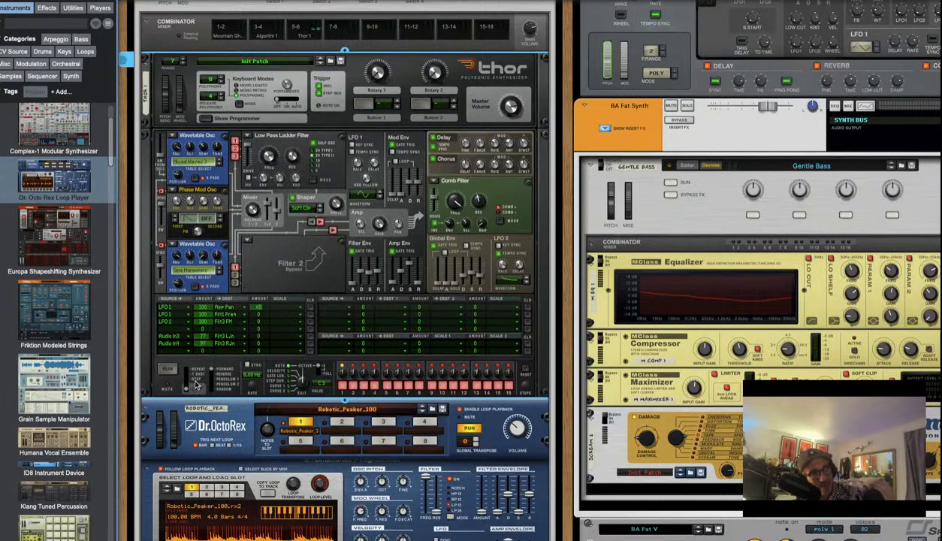
click(241, 320)
mouse_move(251, 313)
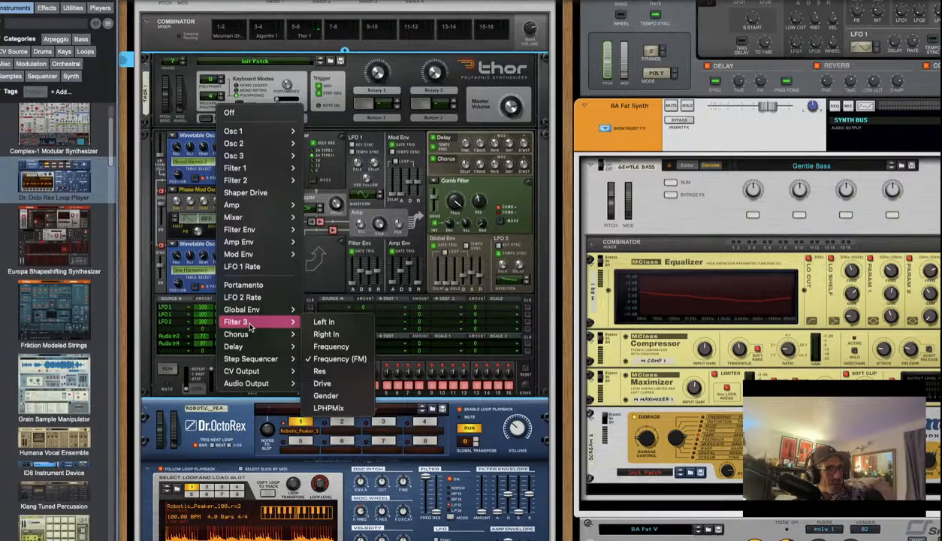
click(411, 218)
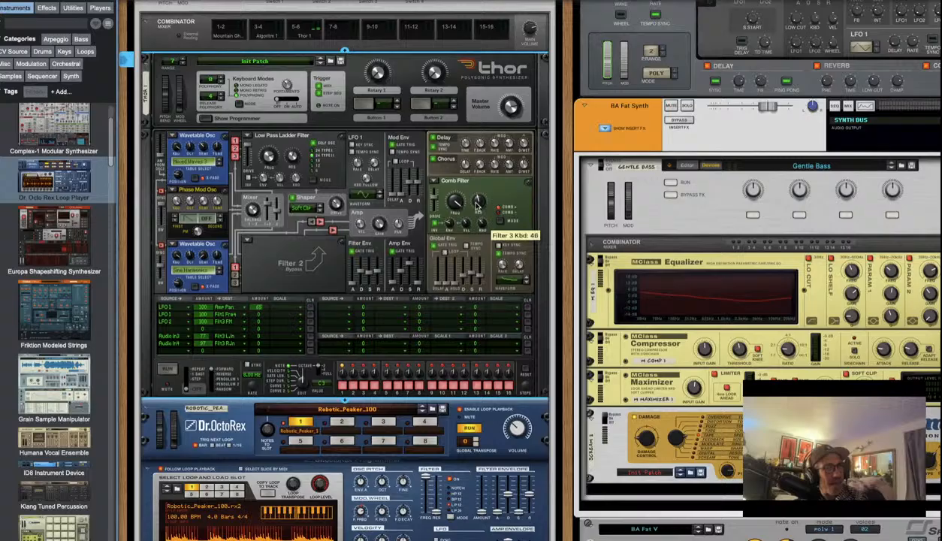
Lower the comb filter frequency to 2.97 kHz and raise its resonance from 54 to 74
mouse_move(463, 206)
drag(463, 206, 466, 209)
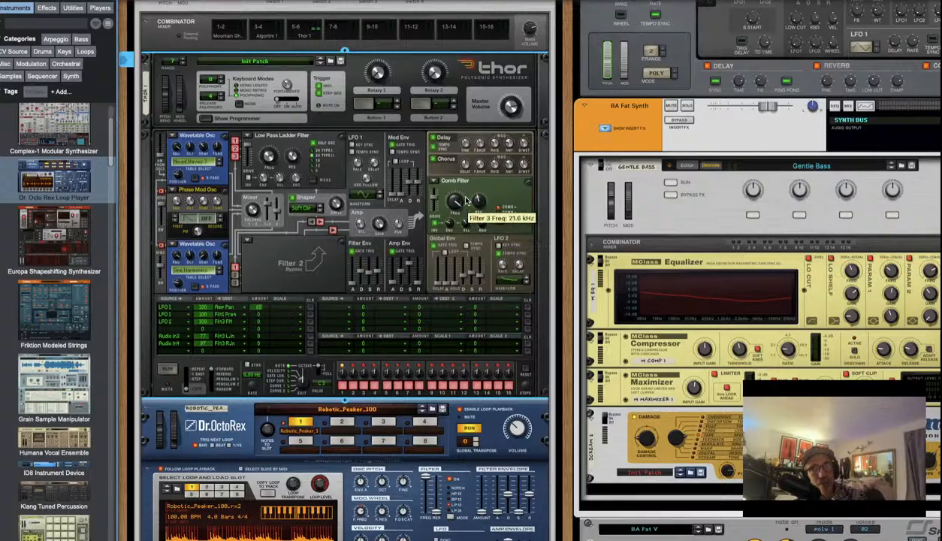
drag(466, 198, 472, 218)
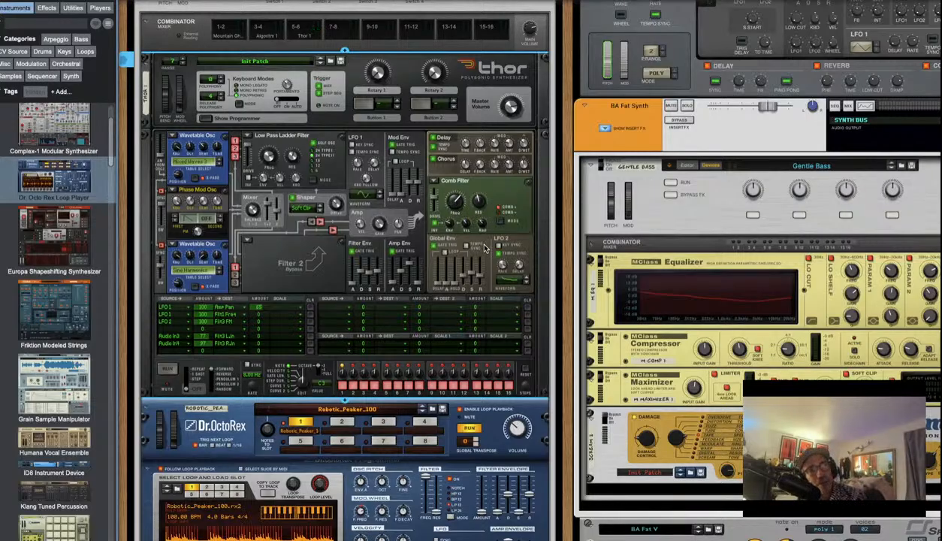
mouse_move(479, 201)
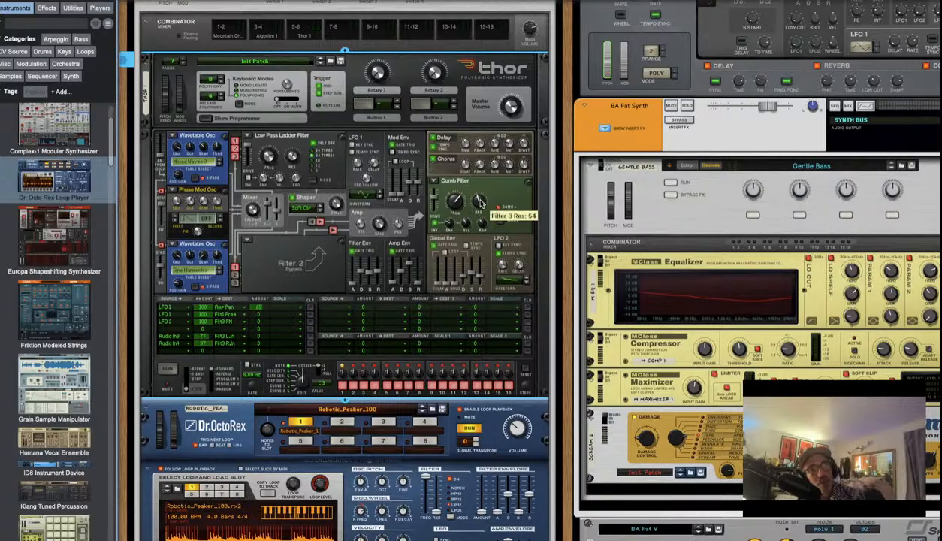
mouse_move(479, 201)
mouse_down()
mouse_move(467, 201)
mouse_move(465, 180)
mouse_move(461, 227)
mouse_move(465, 200)
mouse_up()
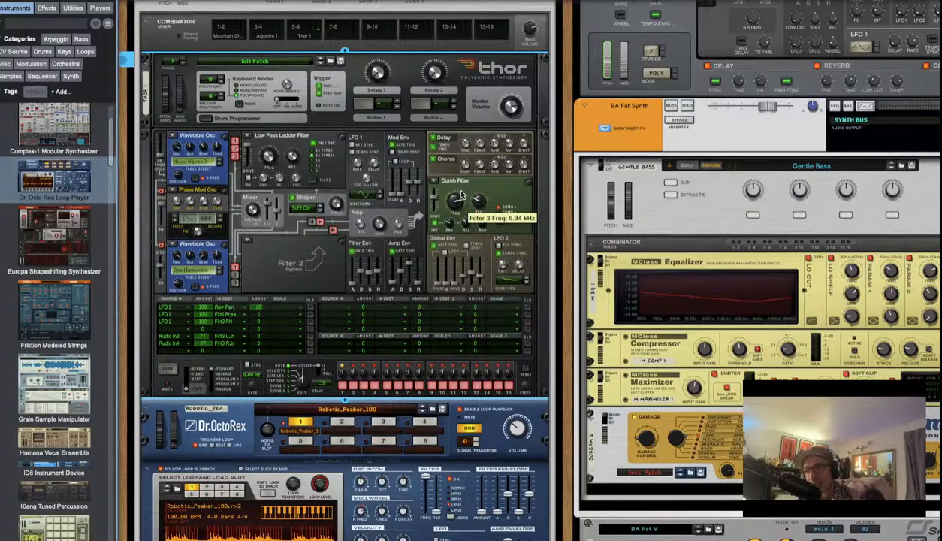
mouse_move(461, 196)
mouse_down()
mouse_move(461, 211)
mouse_move(453, 193)
mouse_up()
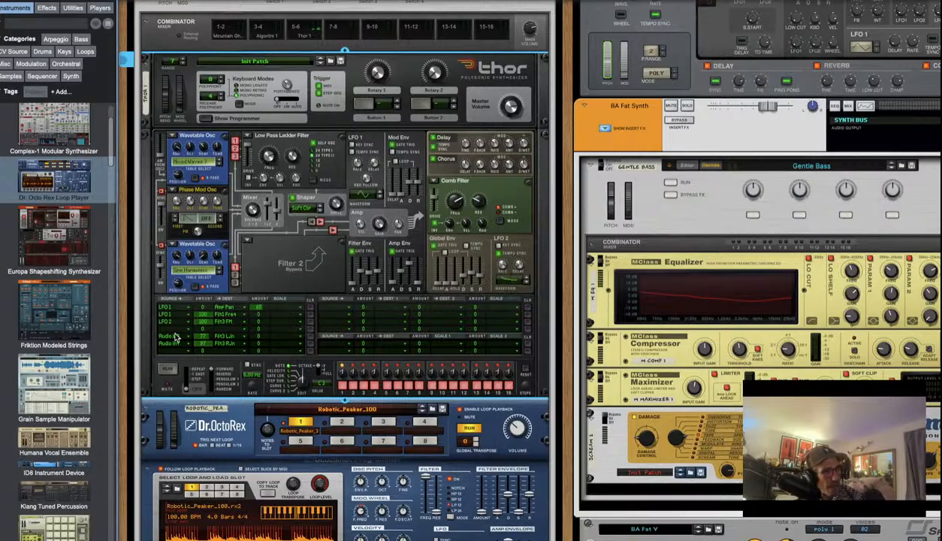
Point LFO 2 at Filter 3 Frequency and slow its rate to about 1.91 Hz
click(239, 323)
mouse_move(239, 323)
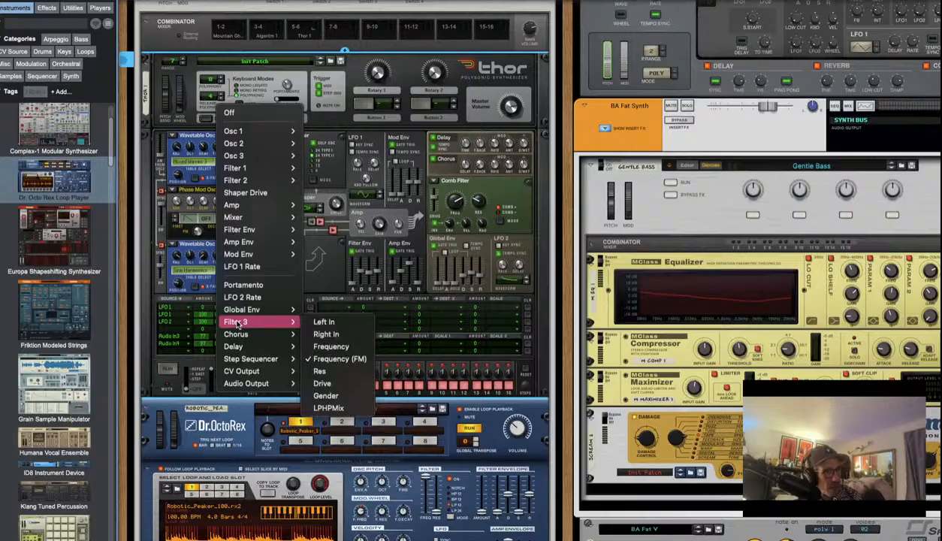
click(355, 347)
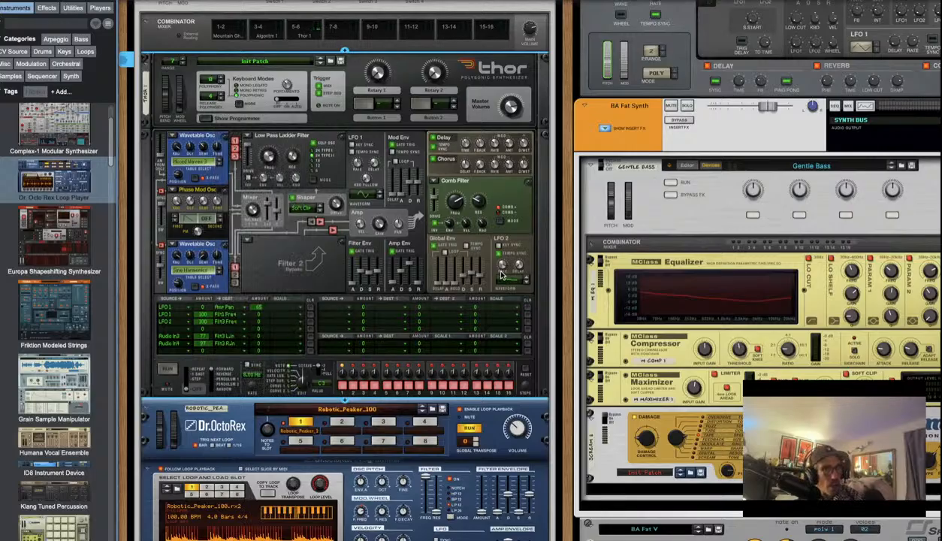
mouse_move(502, 265)
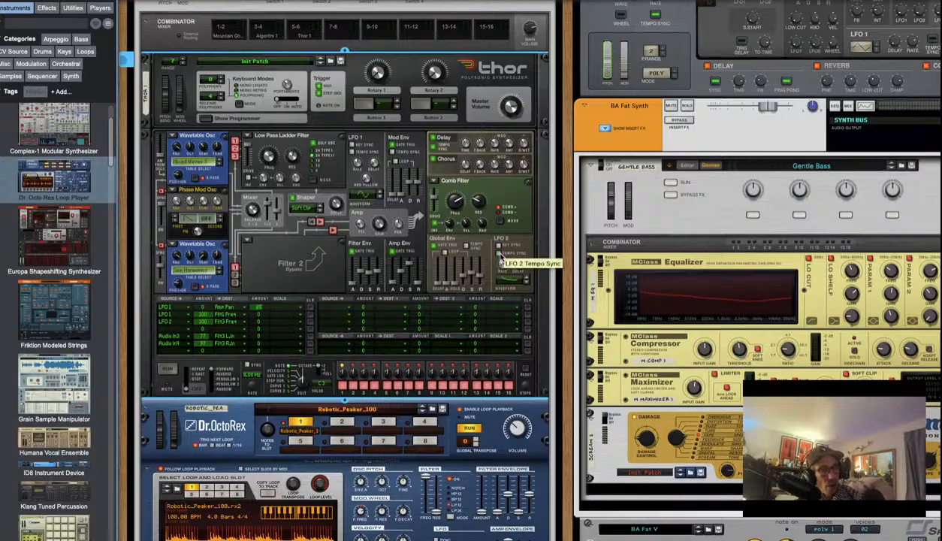
drag(505, 265, 505, 304)
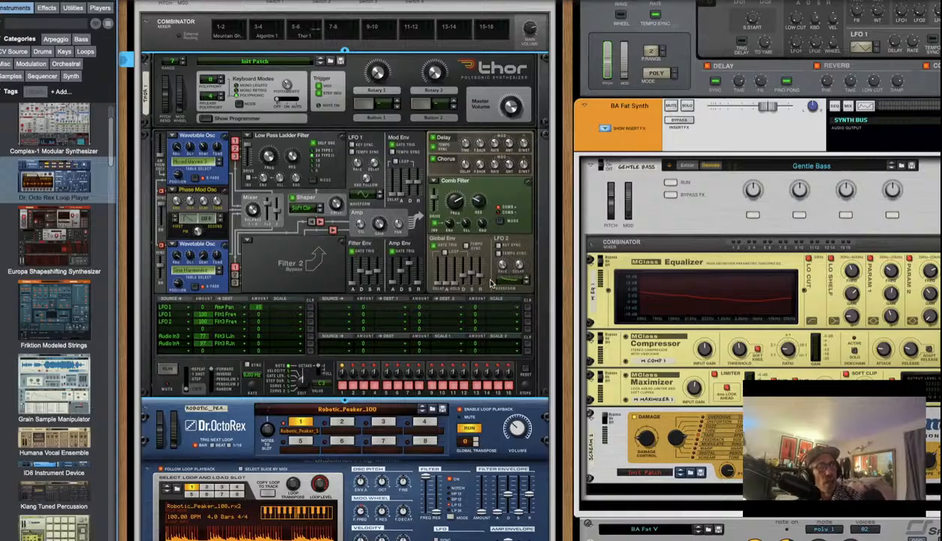
mouse_move(516, 282)
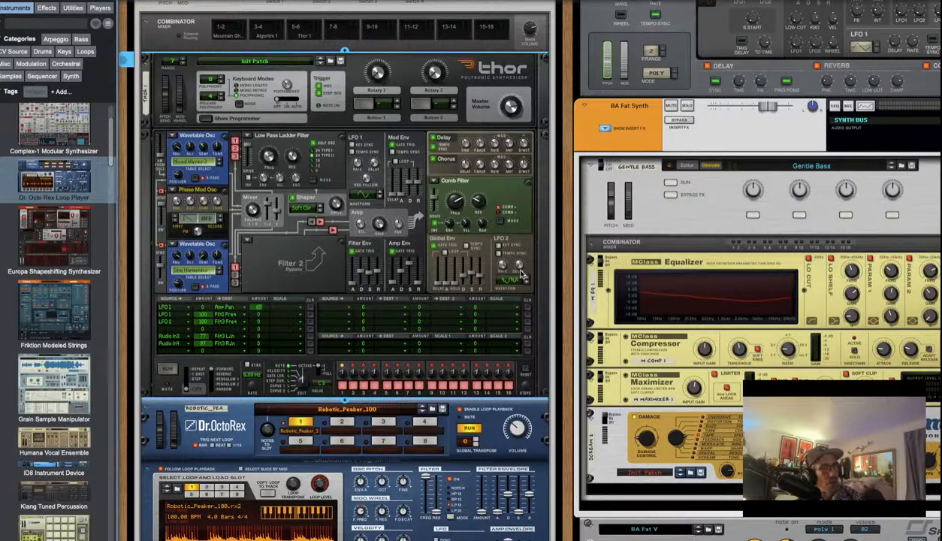
mouse_move(515, 264)
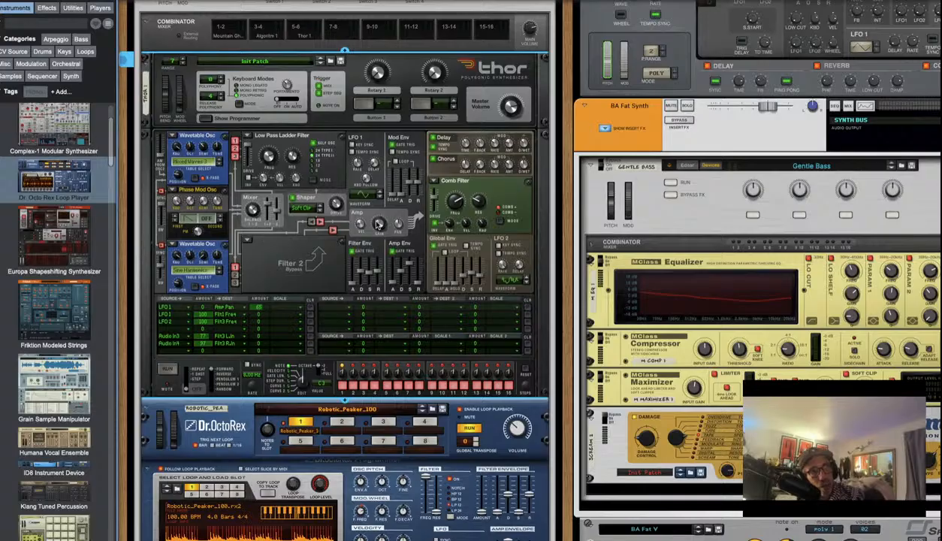
Raise the amp gain from -27.6 dB to about -18.7 dB and increase velocity sensitivity
mouse_move(379, 225)
scroll(379, 224, up, 3)
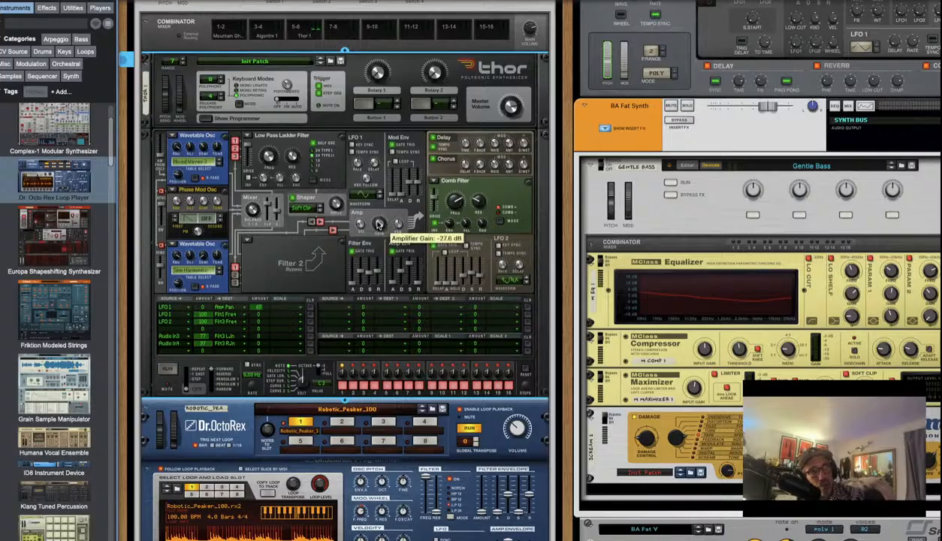
scroll(378, 225, up, 2)
scroll(378, 222, up, 4)
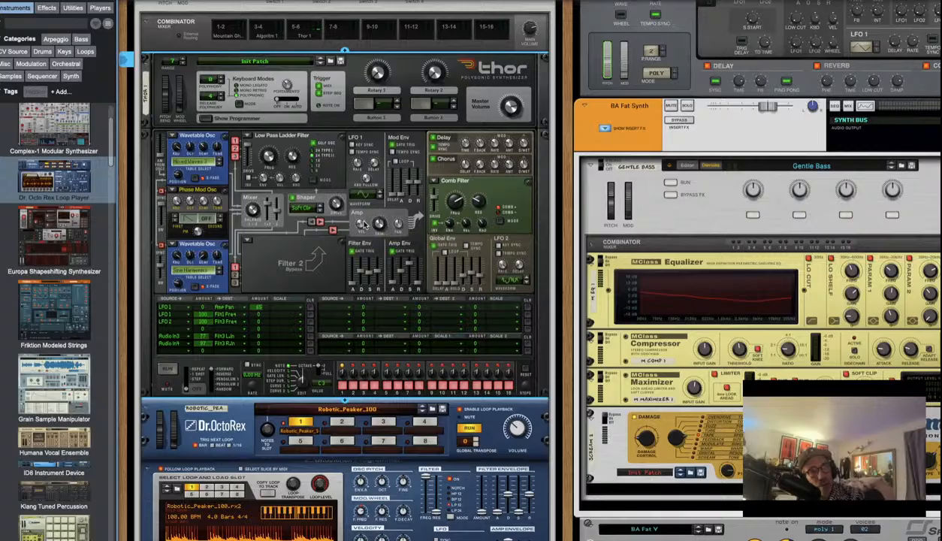
drag(364, 223, 365, 217)
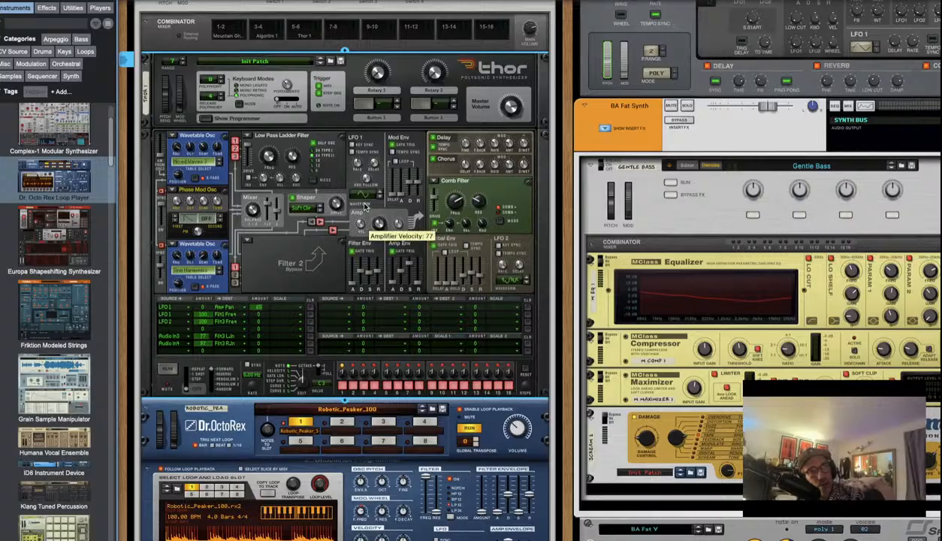
scroll(625, 449, down, 2)
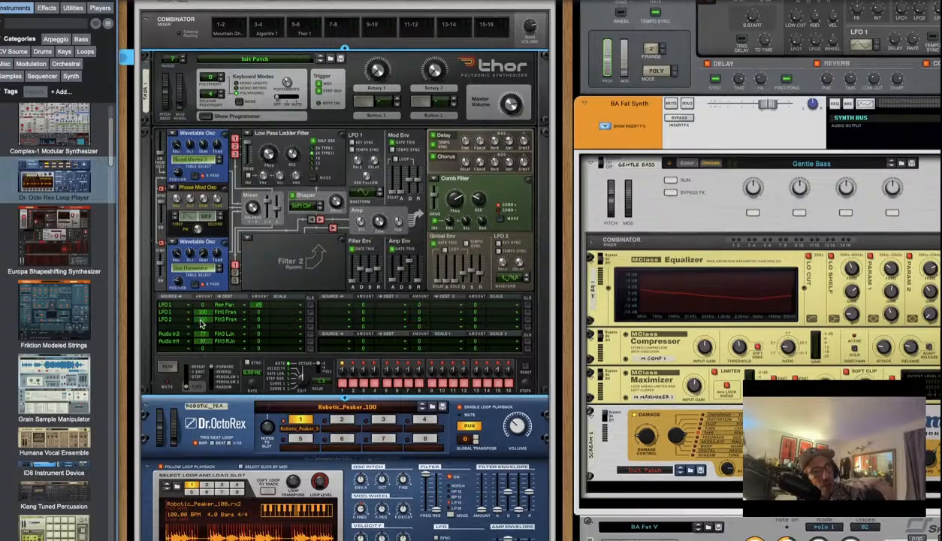
Turn up the Dr.OctoRex master level
click(517, 417)
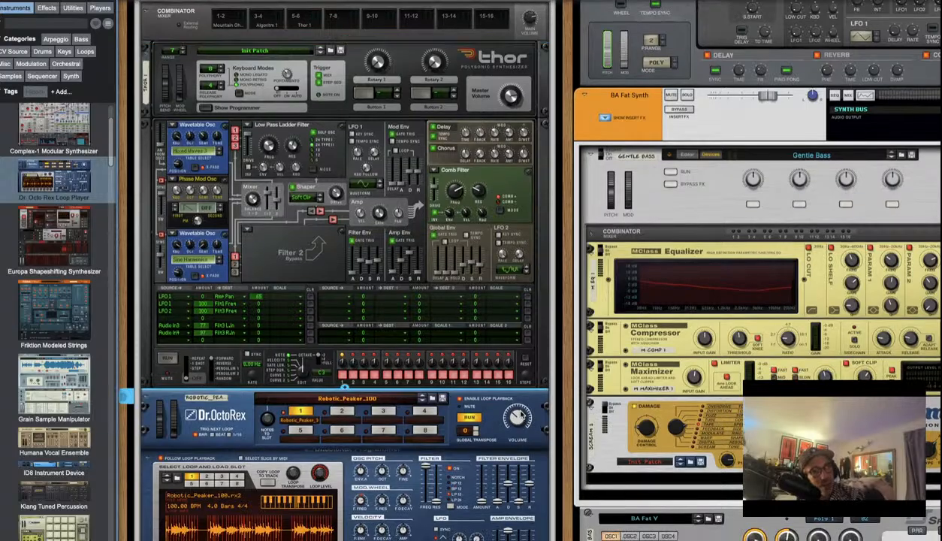
mouse_move(517, 417)
mouse_down()
mouse_move(525, 400)
mouse_move(526, 416)
mouse_up()
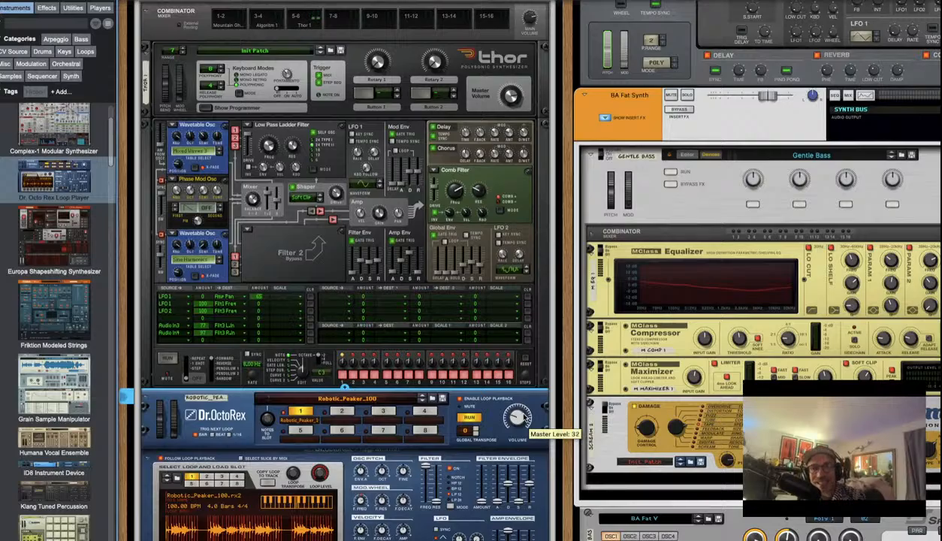
drag(526, 415, 516, 396)
Cut the LFO 2 routing amount to 72 and settle comb filter resonance at 68
scroll(281, 280, down, 5)
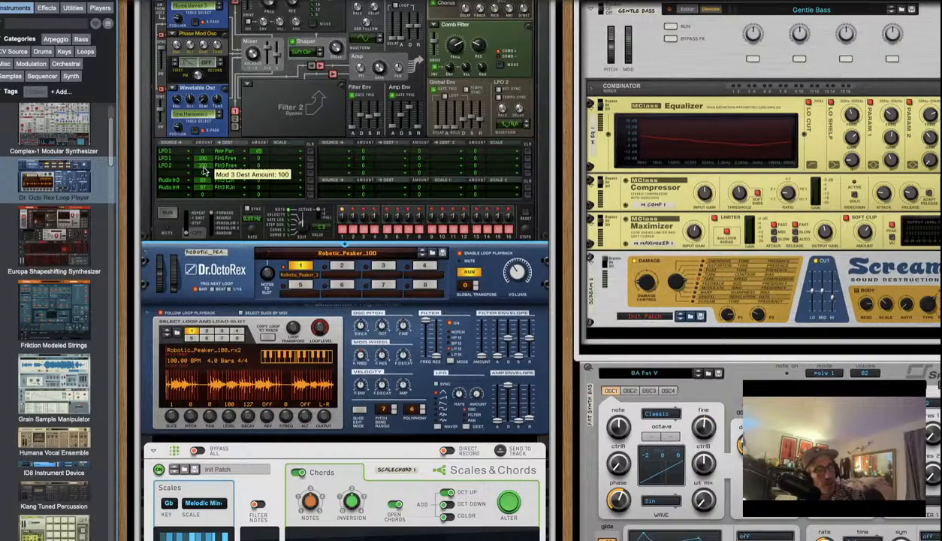
drag(203, 172, 203, 175)
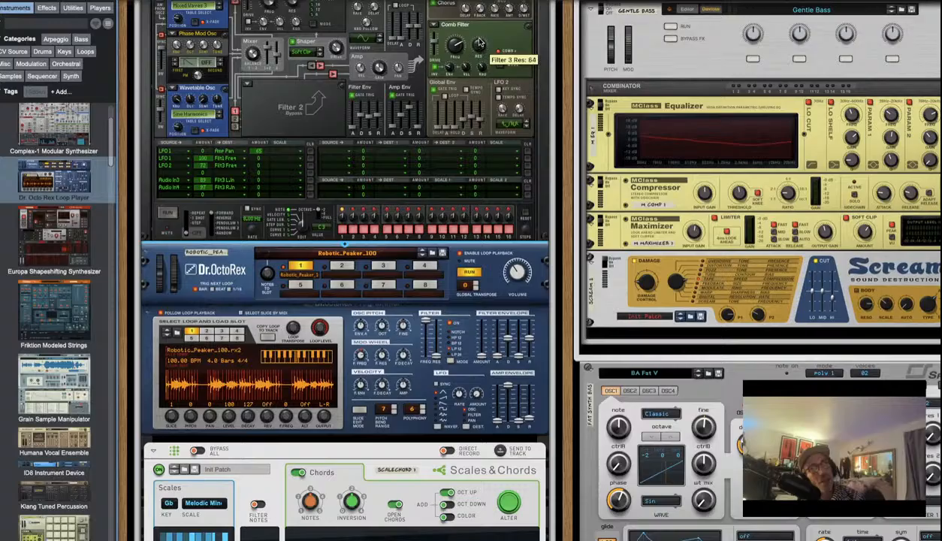
drag(479, 35, 478, 37)
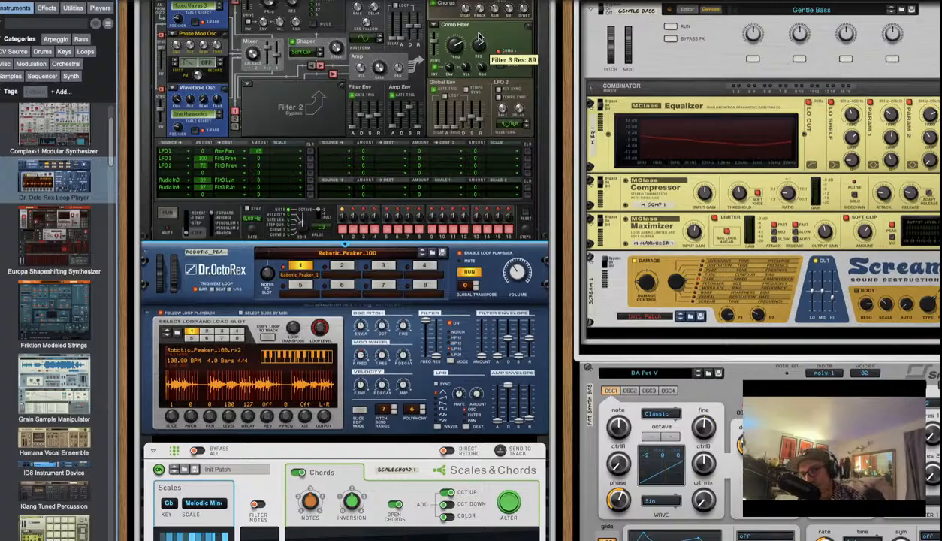
drag(478, 36, 478, 46)
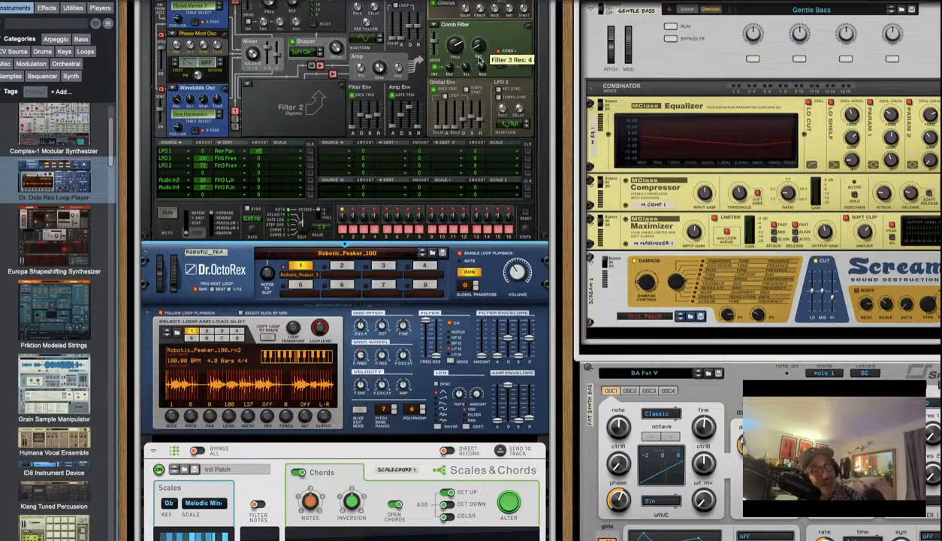
drag(479, 59, 478, 46)
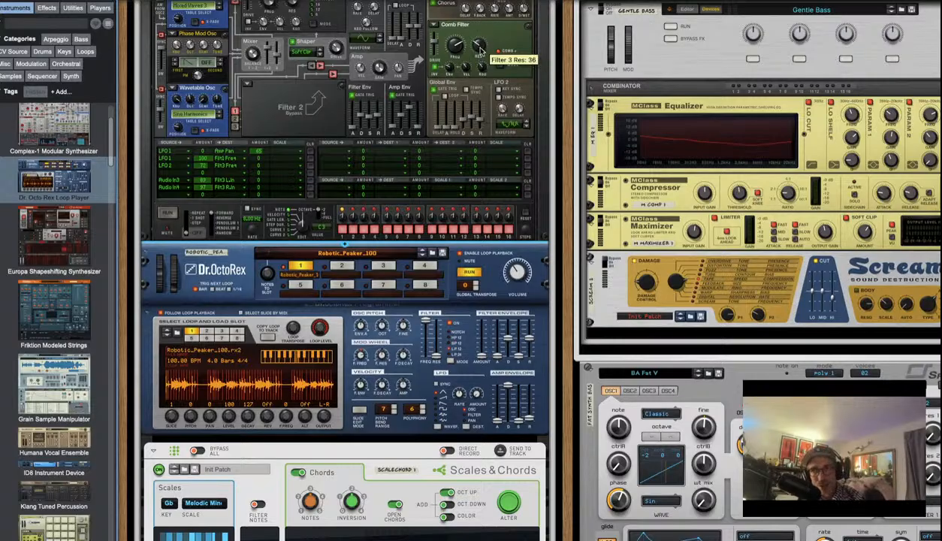
drag(483, 18, 485, 47)
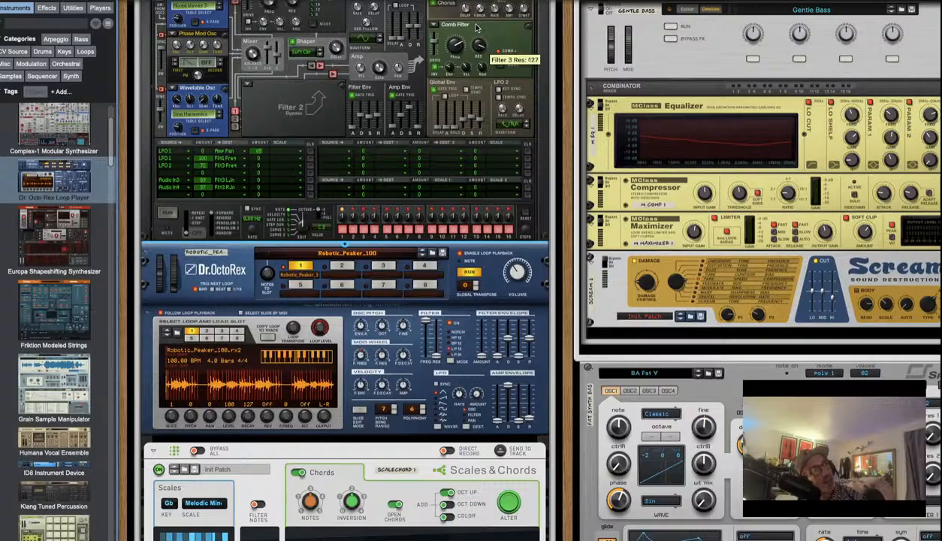
drag(475, 5, 481, 52)
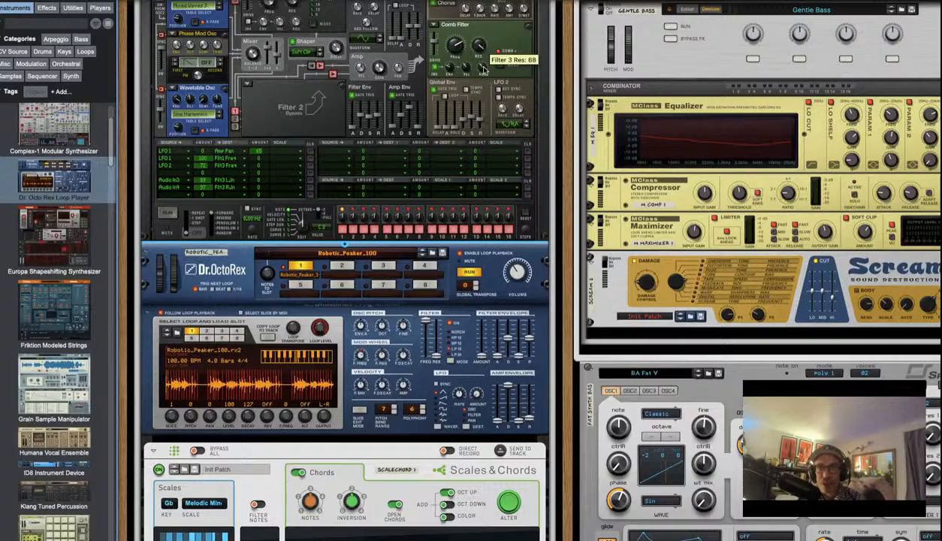
drag(483, 68, 479, 145)
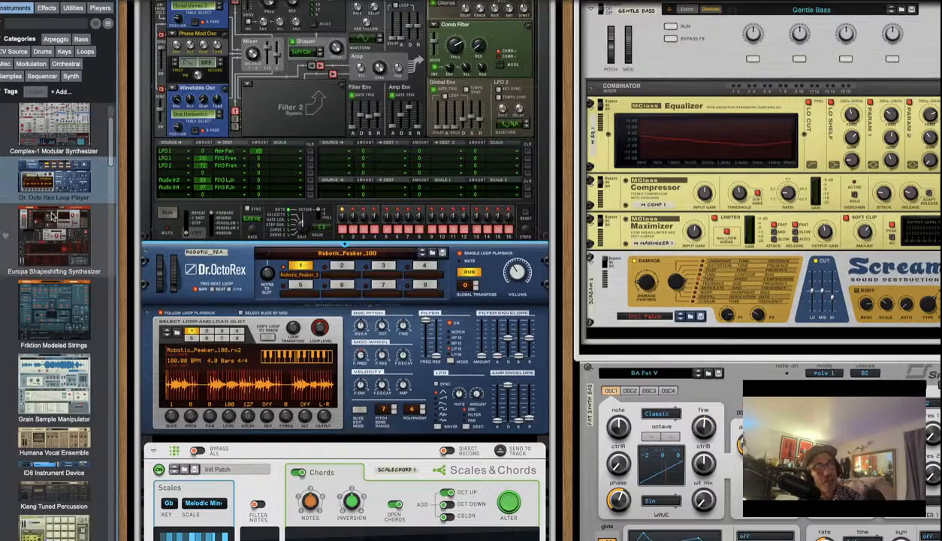
Try a Formant filter in Thor's Filter 2 slot, then replace it with Low Pass Ladder
scroll(304, 348, down, 10)
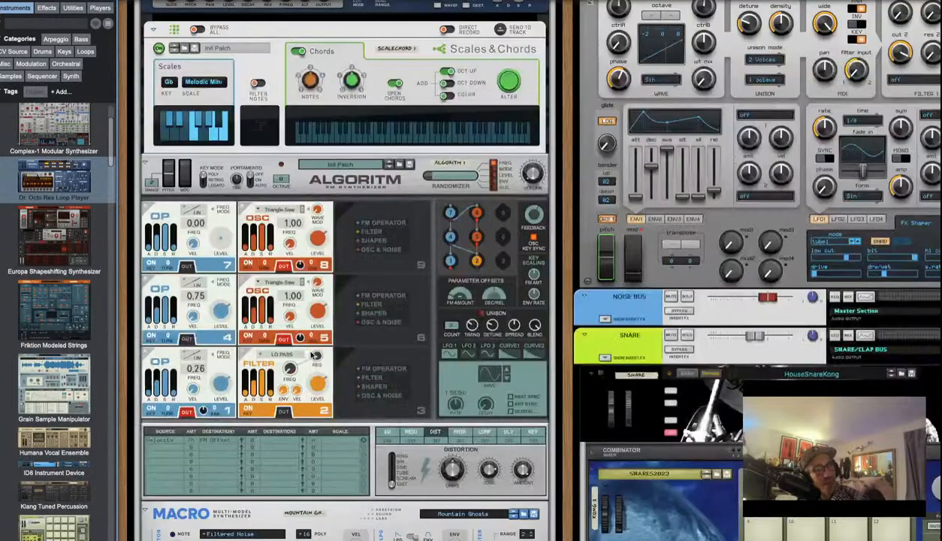
scroll(304, 353, up, 5)
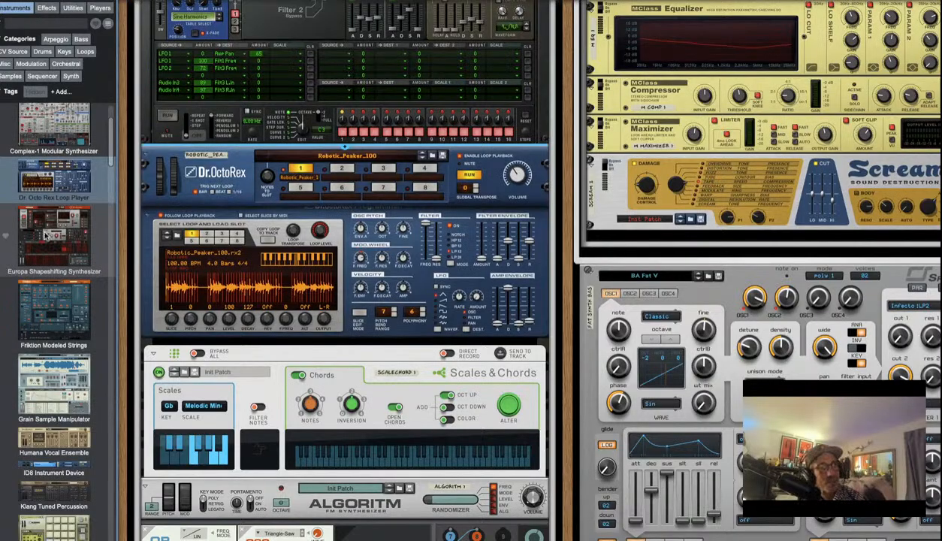
scroll(392, 281, up, 1)
scroll(392, 282, up, 5)
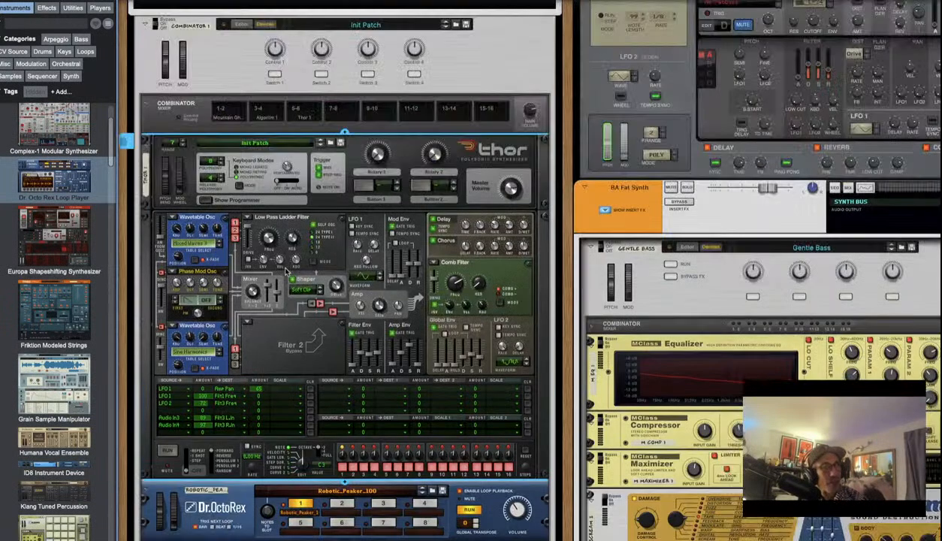
click(251, 323)
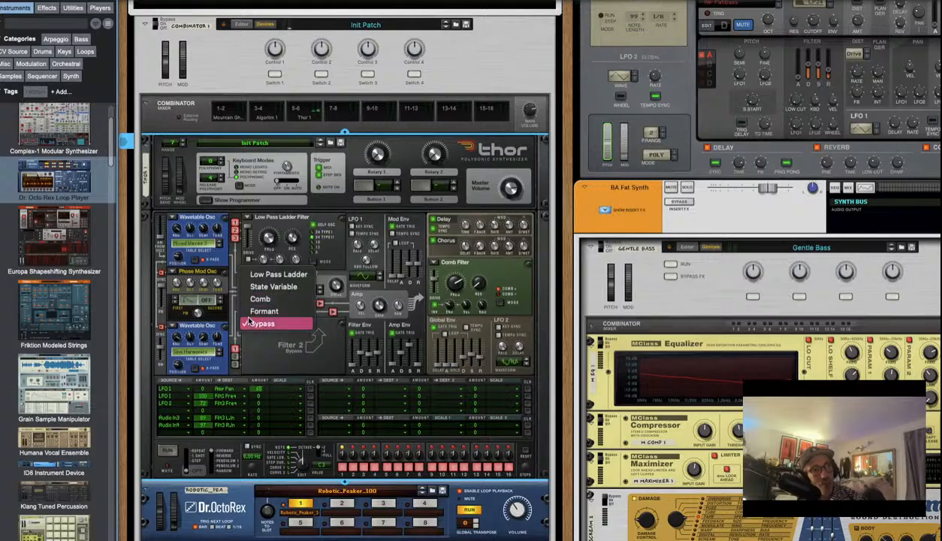
click(252, 311)
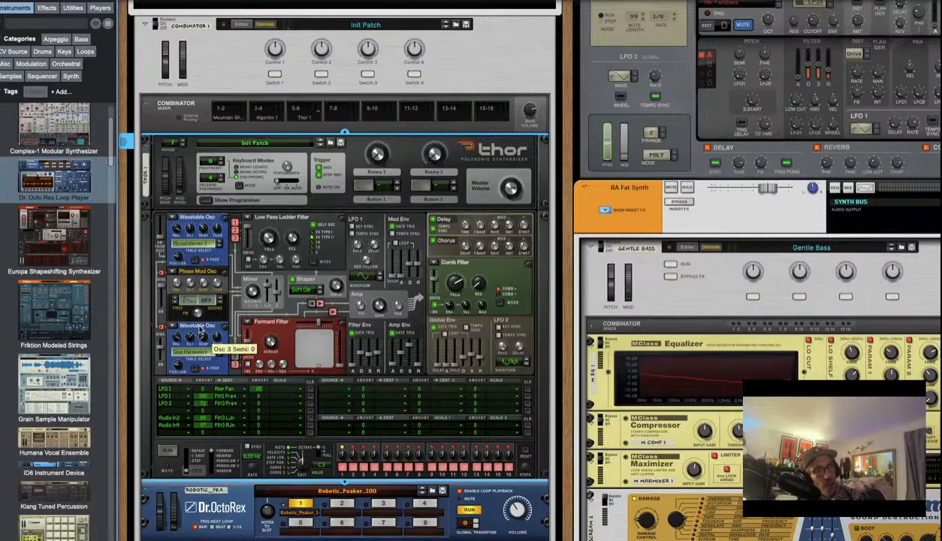
mouse_move(198, 315)
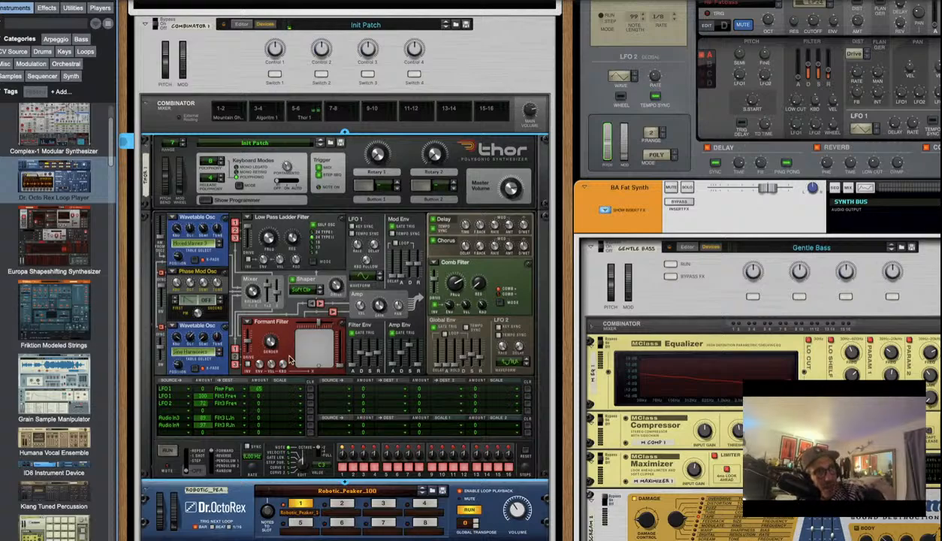
click(246, 323)
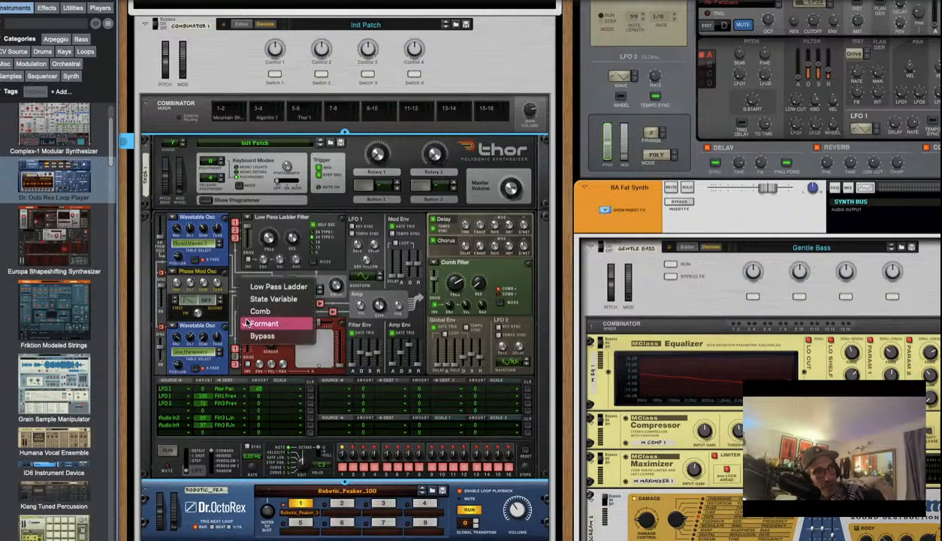
click(255, 286)
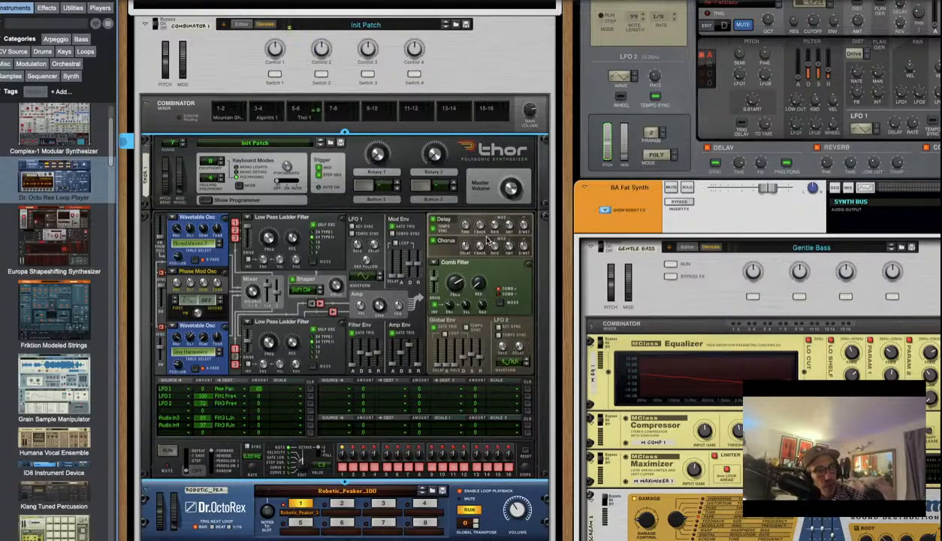
scroll(351, 368, down, 5)
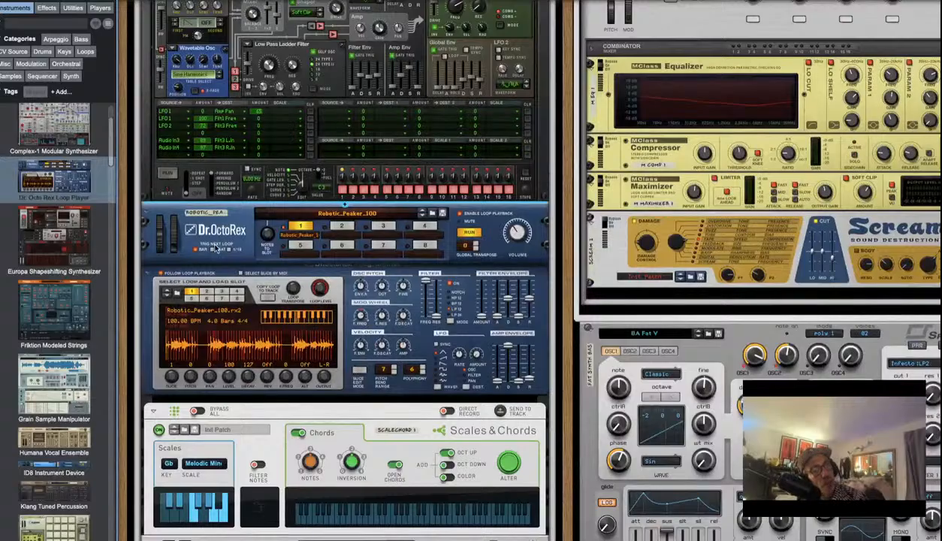
On the rack's rear, cable Dr.OctoRex's LFO Mod Output into a Thor modulation CV input
key(Tab)
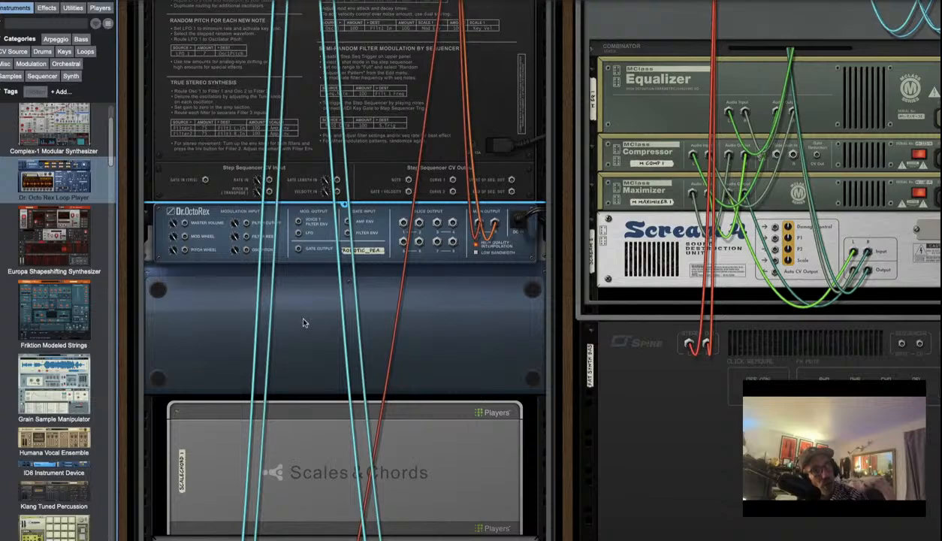
scroll(334, 346, down, 3)
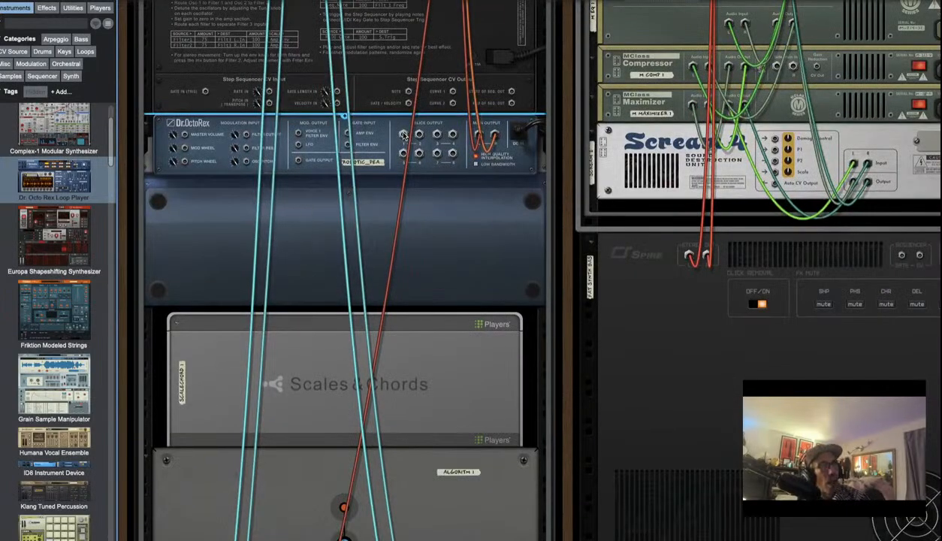
drag(403, 134, 335, 180)
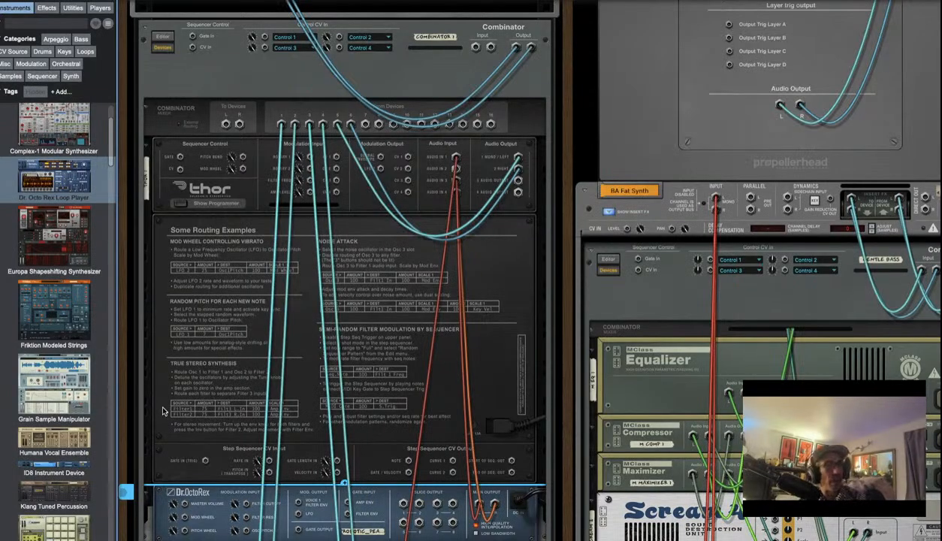
scroll(166, 406, down, 10)
scroll(349, 425, down, 6)
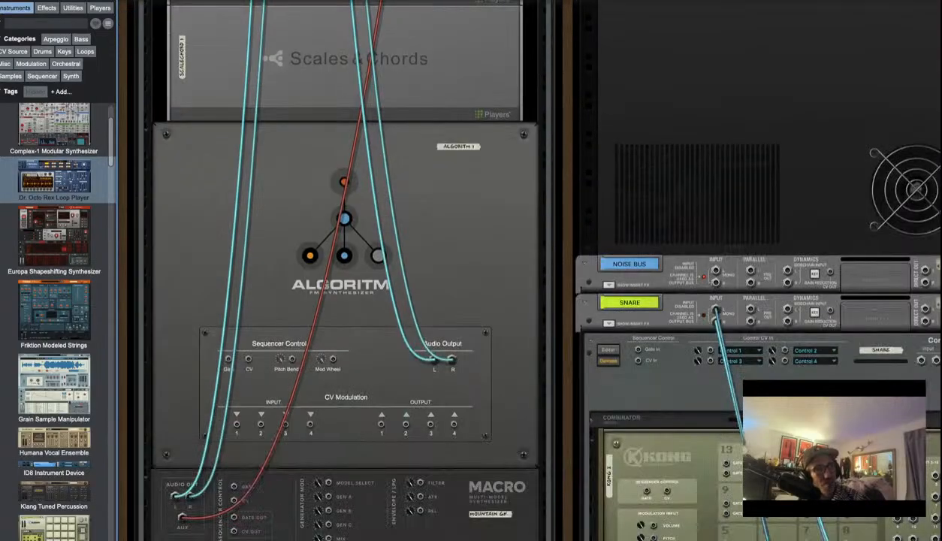
scroll(325, 513, up, 10)
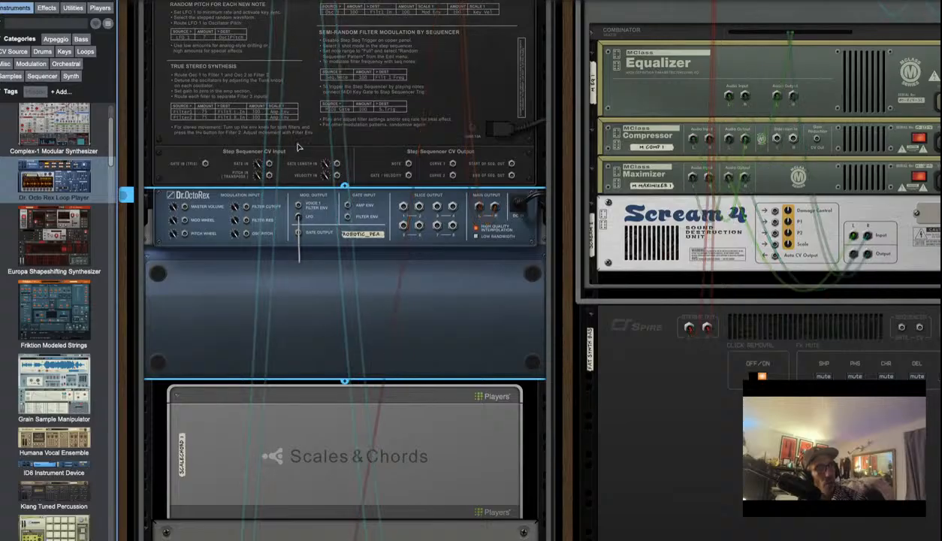
drag(300, 219, 392, 330)
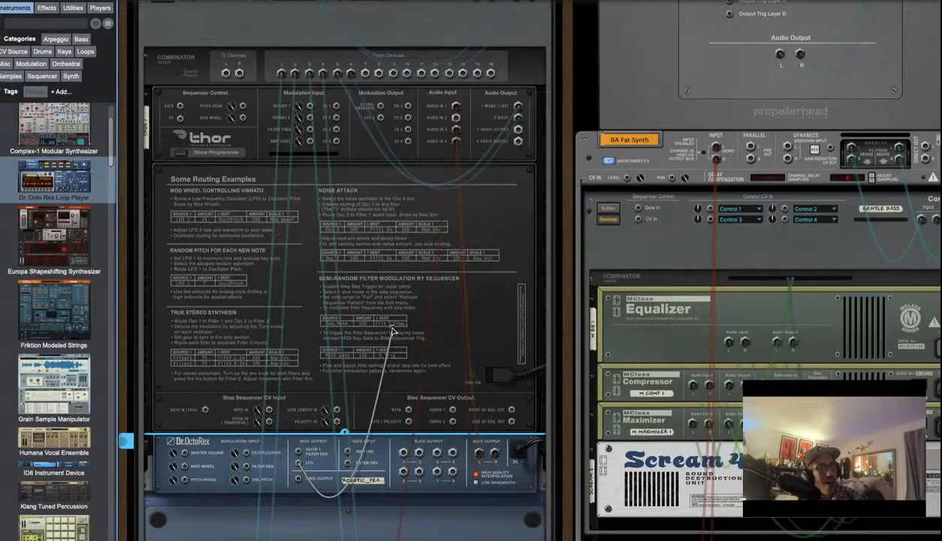
drag(359, 308, 242, 119)
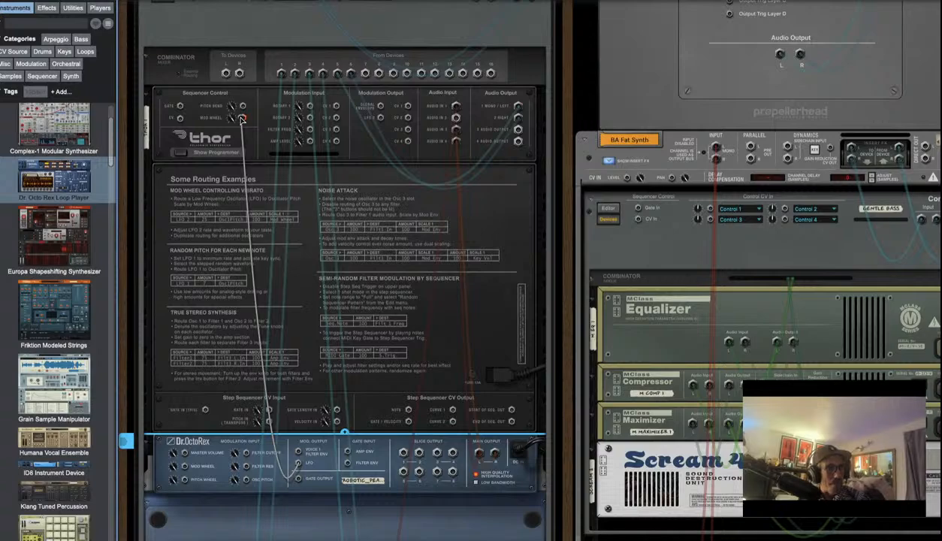
drag(242, 119, 306, 131)
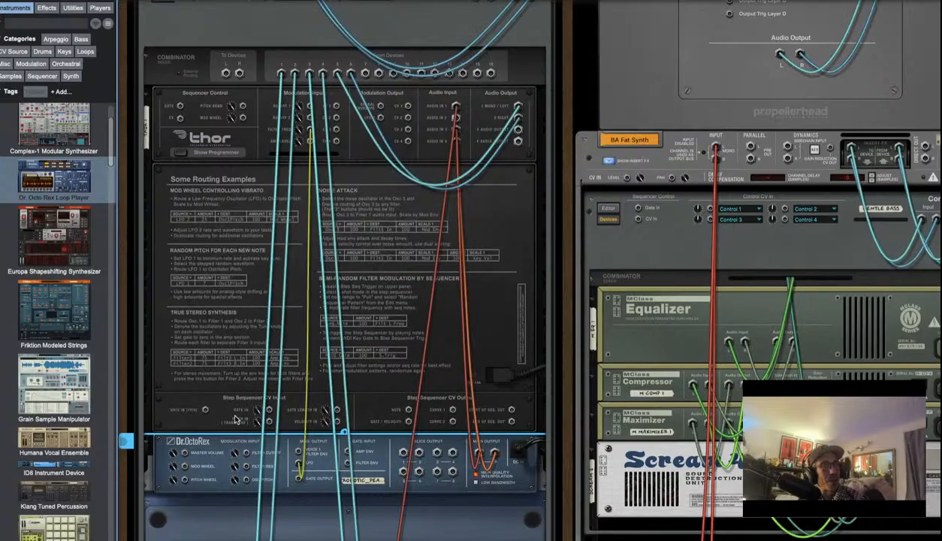
scroll(238, 367, down, 5)
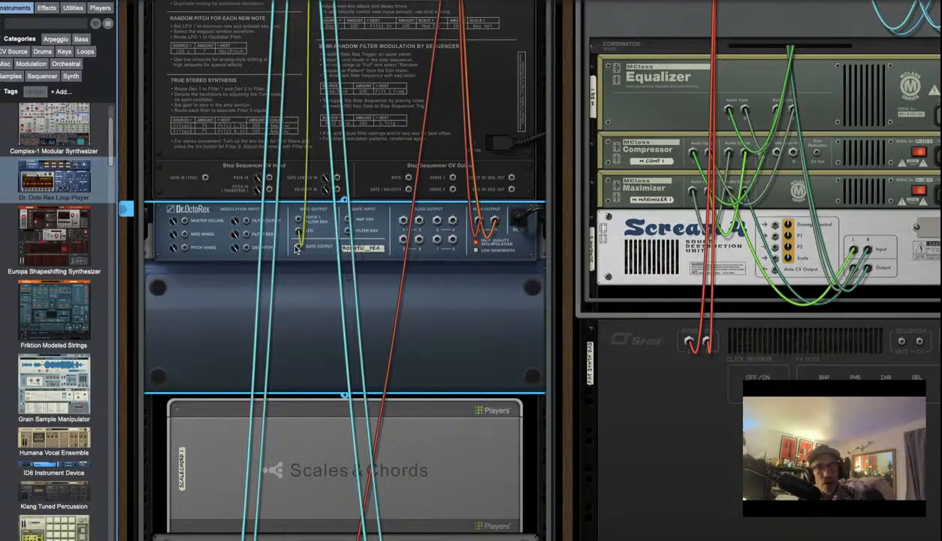
Cable Dr.OctoRex's Gate Output into Thor's Amp Level input and return to the front panels
drag(297, 250, 383, 197)
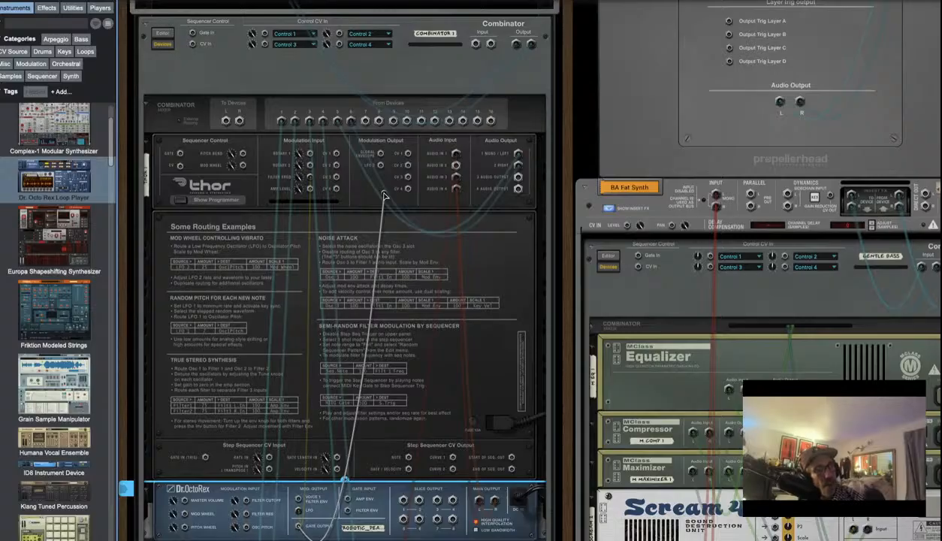
drag(381, 197, 309, 189)
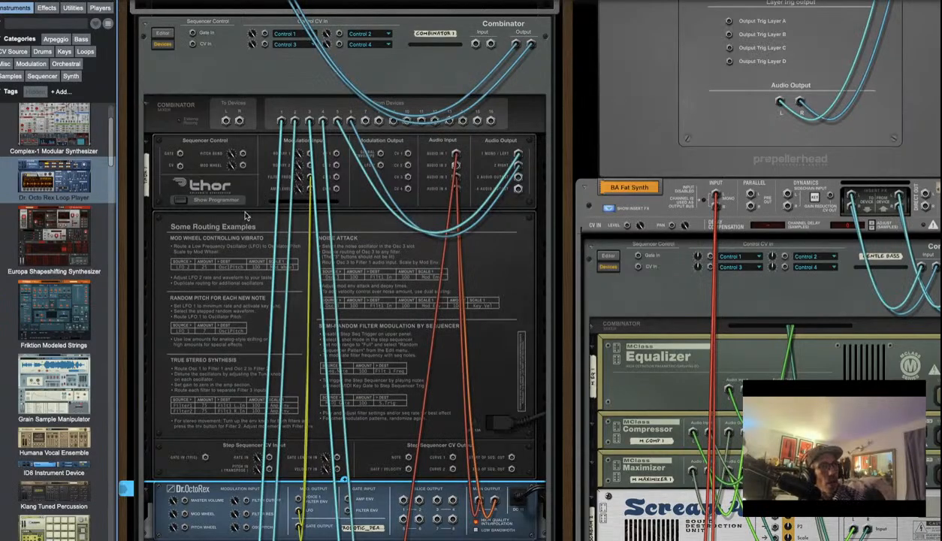
key(Tab)
scroll(290, 385, down, 5)
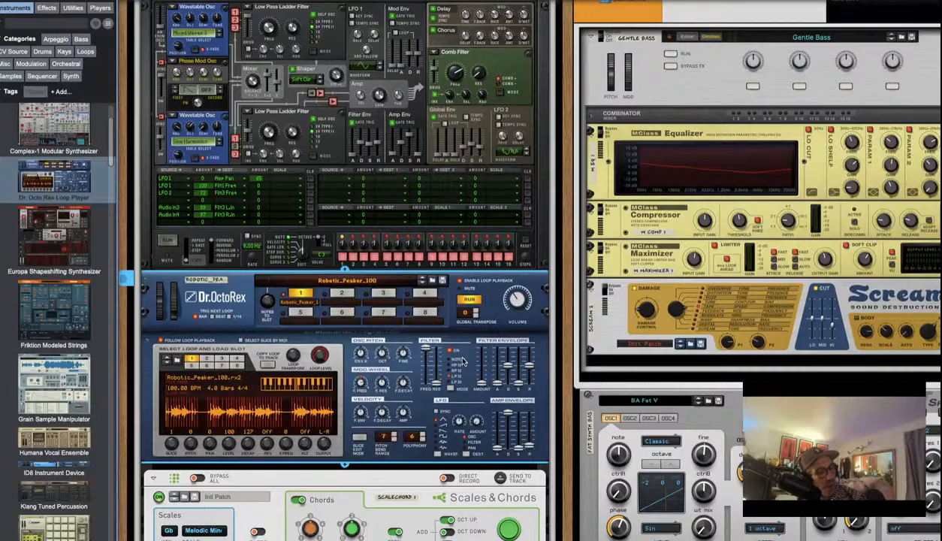
Set the Dr.OctoRex LFO Amount to 30 and its LFO Rate to 66
key(Tab)
key(Tab)
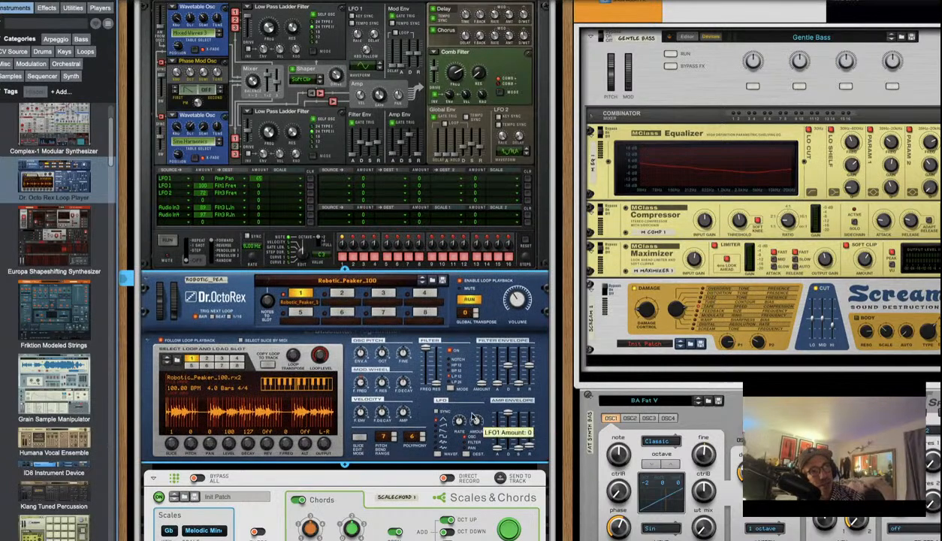
drag(471, 417, 472, 414)
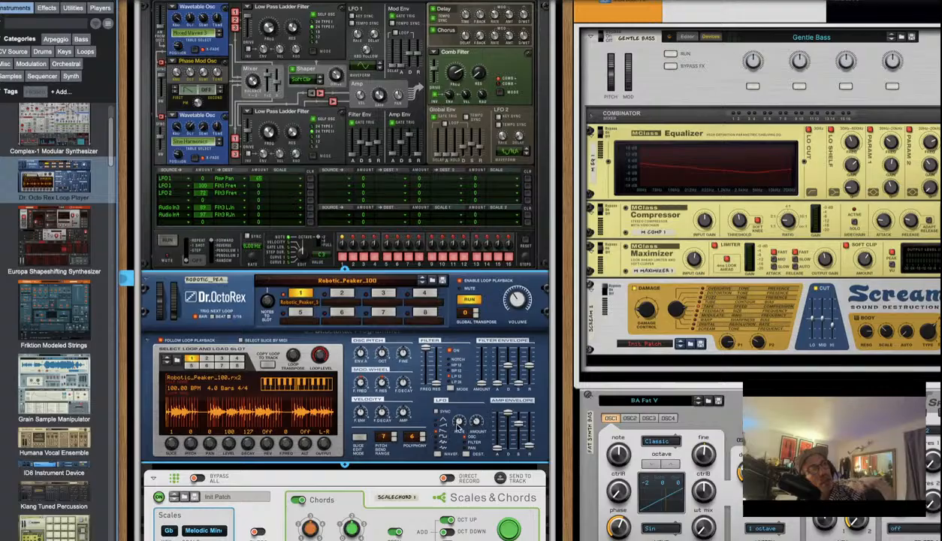
drag(457, 425, 456, 422)
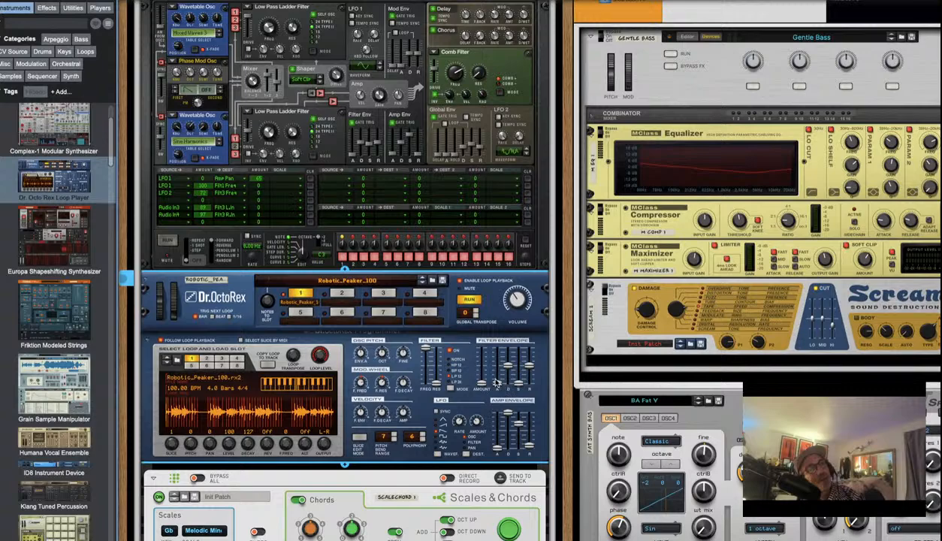
Push the Dr.OctoRex Filter Envelope Amount fader up to 50
mouse_move(478, 387)
mouse_down()
mouse_move(478, 364)
mouse_move(479, 377)
mouse_up()
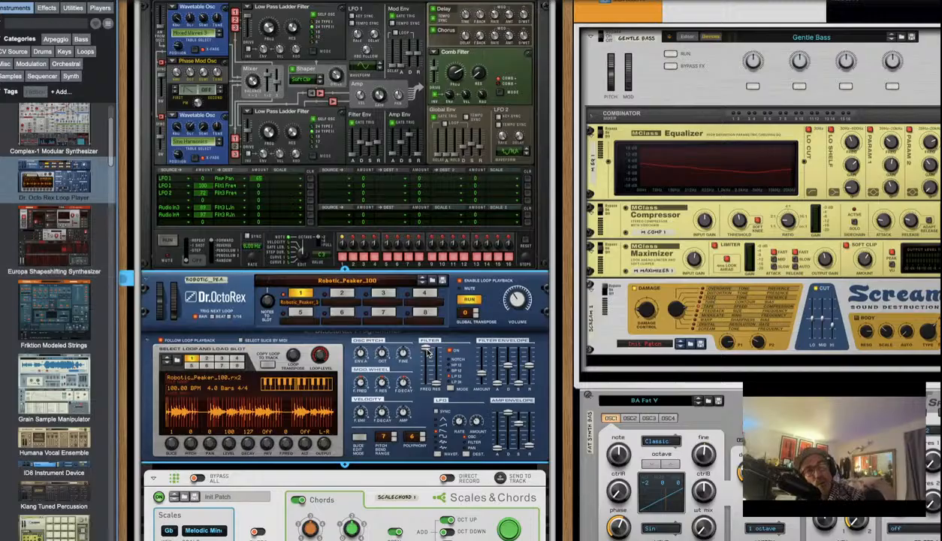
Sweep the Dr.OctoRex filter frequency between about 16 and 109, finishing around 78
drag(428, 353, 425, 402)
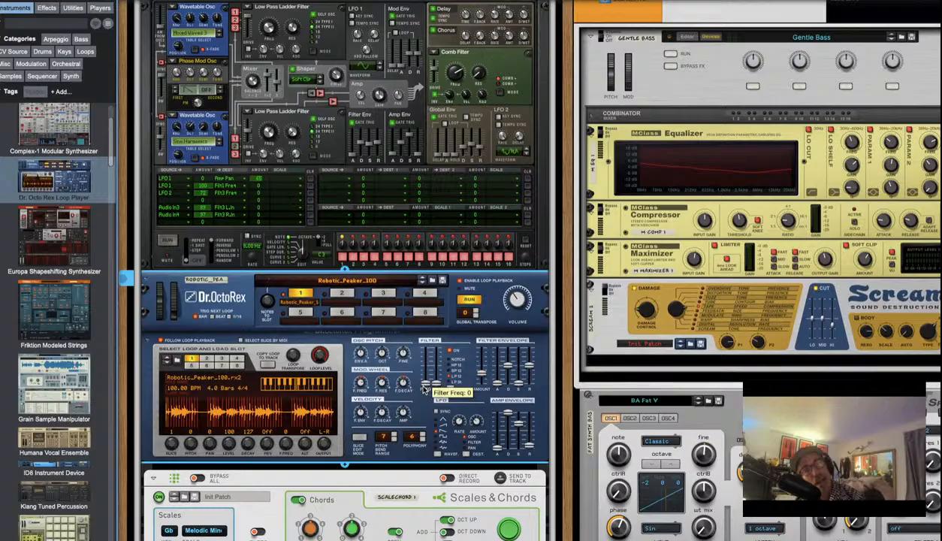
drag(426, 388, 425, 343)
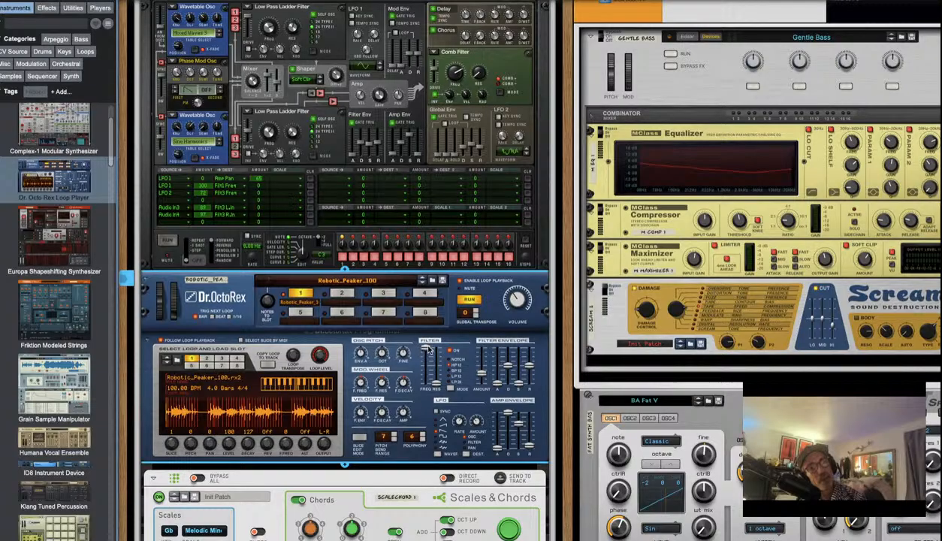
mouse_move(424, 349)
mouse_down()
mouse_move(425, 390)
mouse_move(425, 347)
mouse_up()
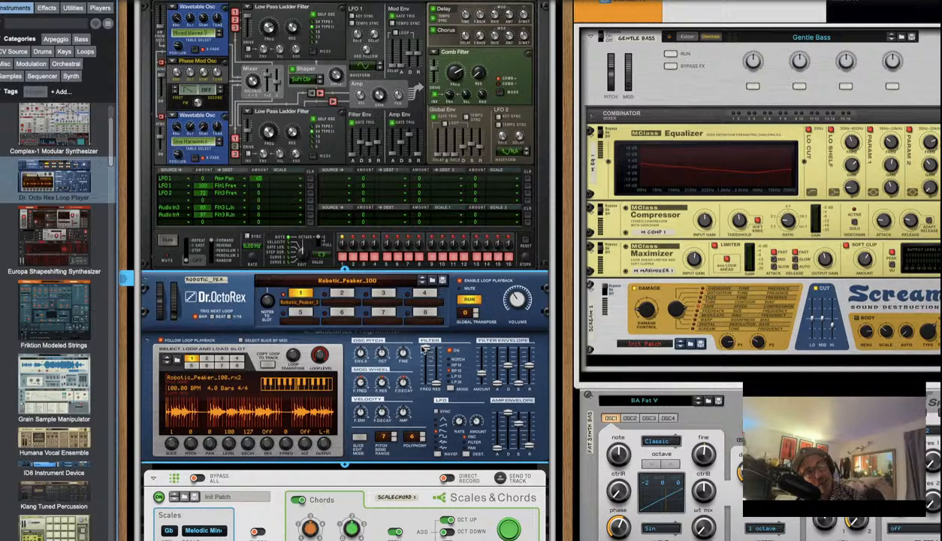
drag(423, 346, 421, 366)
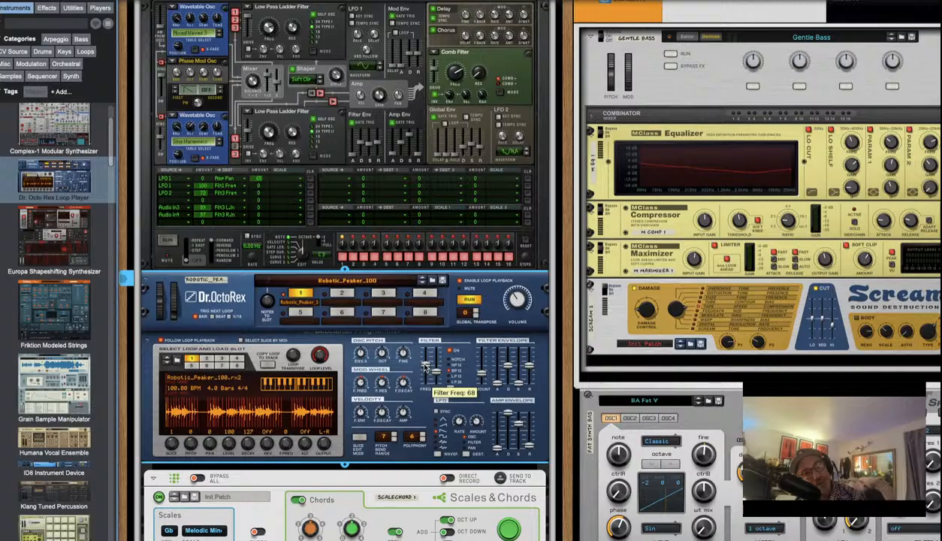
mouse_move(425, 369)
mouse_down()
mouse_move(426, 355)
mouse_move(426, 365)
mouse_up()
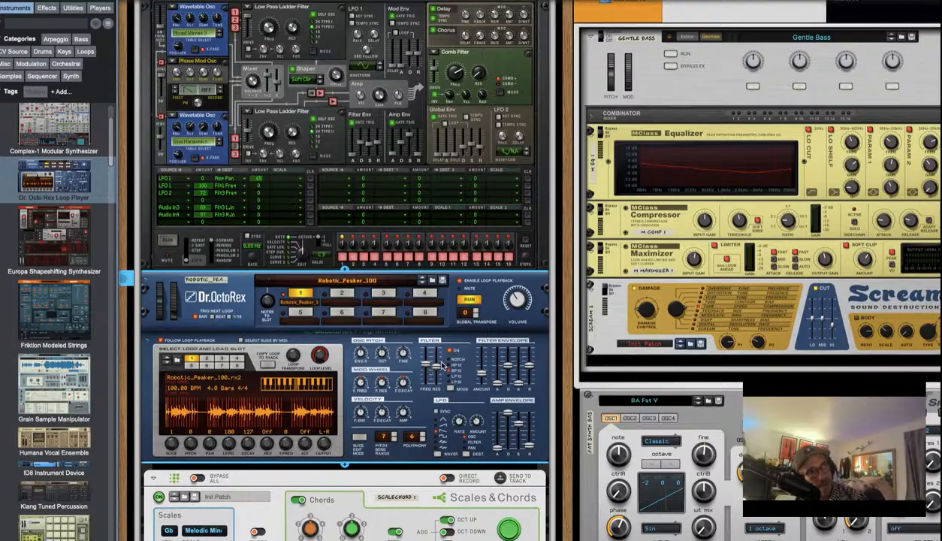
mouse_move(425, 358)
mouse_down()
mouse_move(428, 386)
mouse_move(429, 347)
mouse_move(428, 385)
mouse_move(428, 358)
mouse_move(426, 366)
mouse_up()
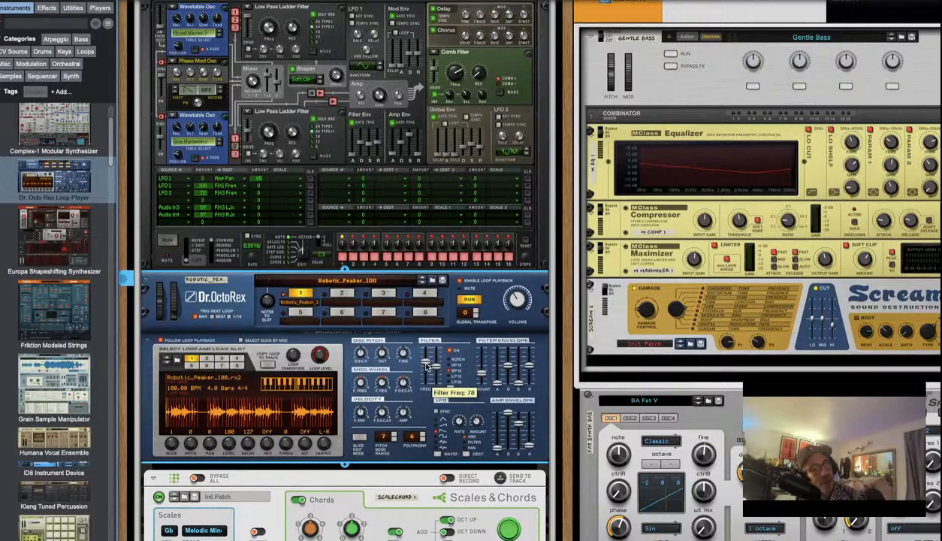
On the rack's rear, cable Thor 1 into Dr. OctoRex 1's Filter Cutoff input, then return to the front
key(Tab)
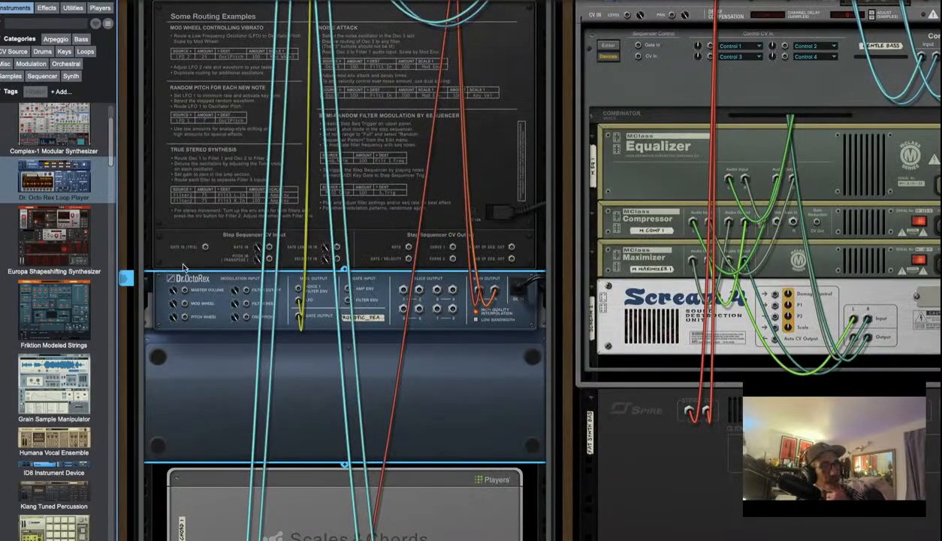
scroll(318, 198, up, 5)
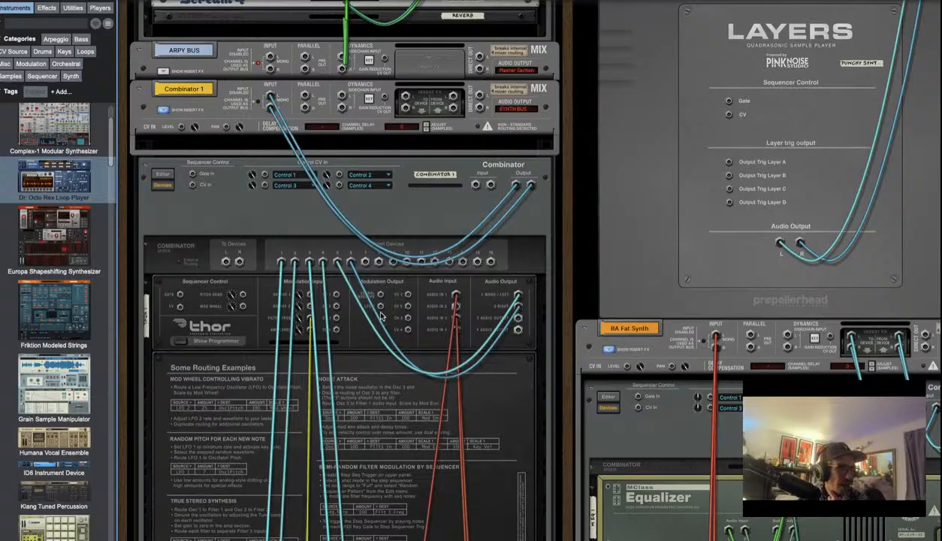
mouse_move(380, 308)
mouse_down()
mouse_move(335, 342)
mouse_move(353, 360)
mouse_move(343, 371)
mouse_move(342, 533)
mouse_move(334, 535)
mouse_move(331, 460)
mouse_move(330, 479)
mouse_move(309, 485)
mouse_move(248, 419)
mouse_move(259, 409)
mouse_move(245, 398)
mouse_up()
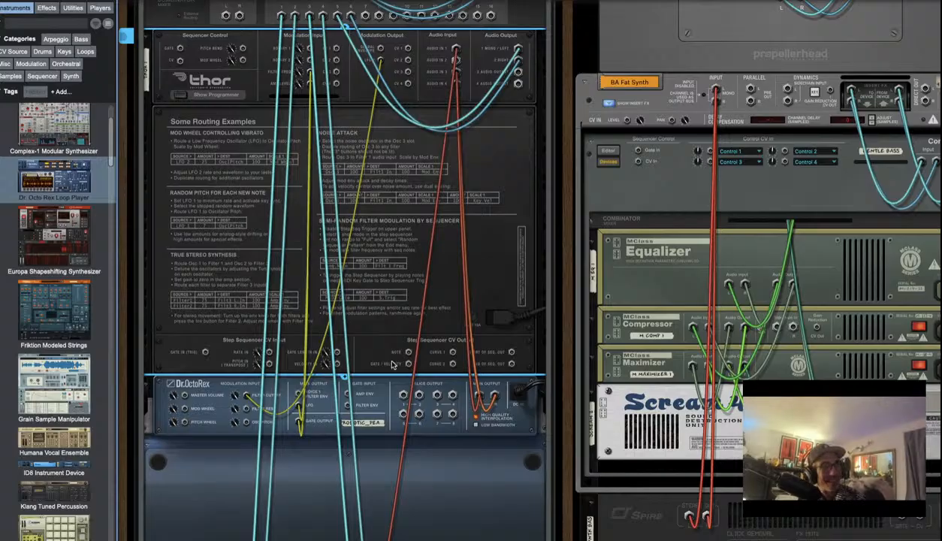
scroll(330, 406, up, 3)
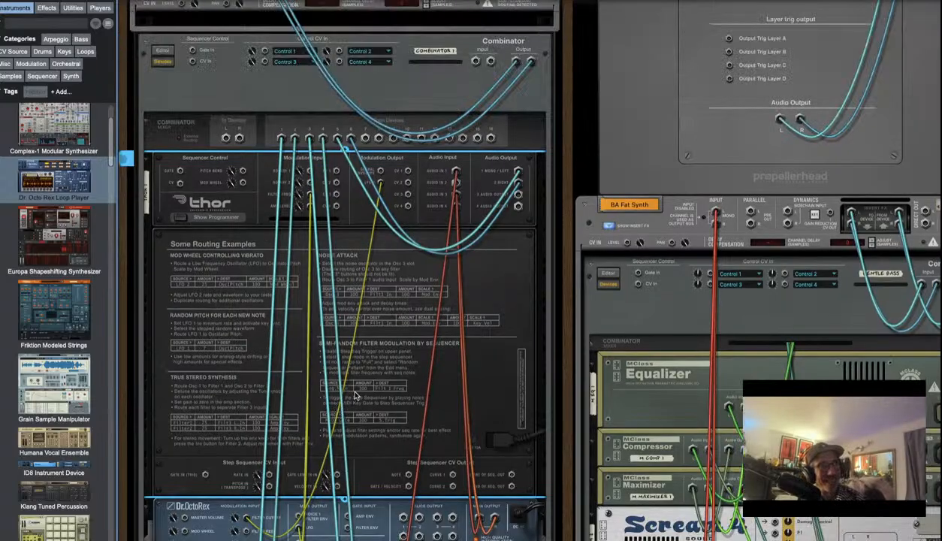
key(Tab)
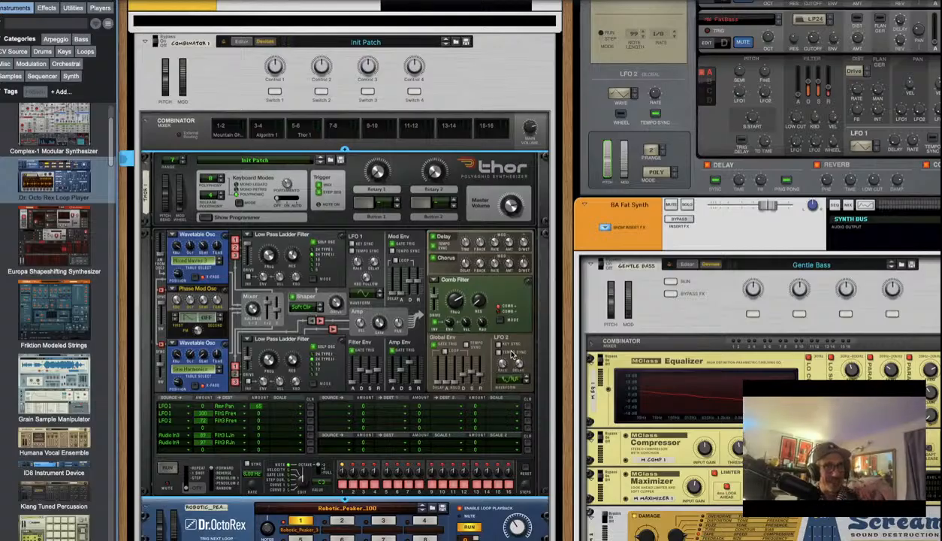
Give Thor's LFO 2 a new waveform and bring its rate to 7.13 Hz
mouse_move(496, 376)
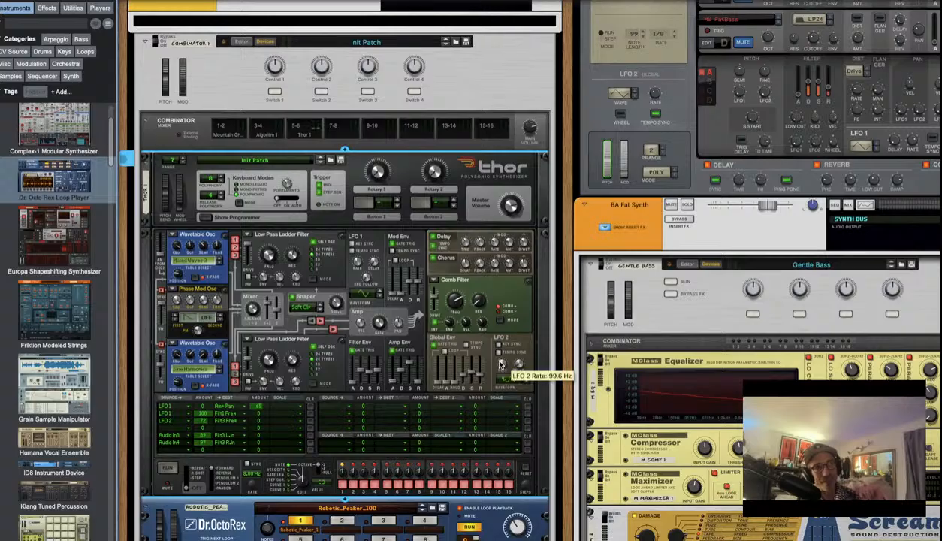
drag(496, 380, 481, 360)
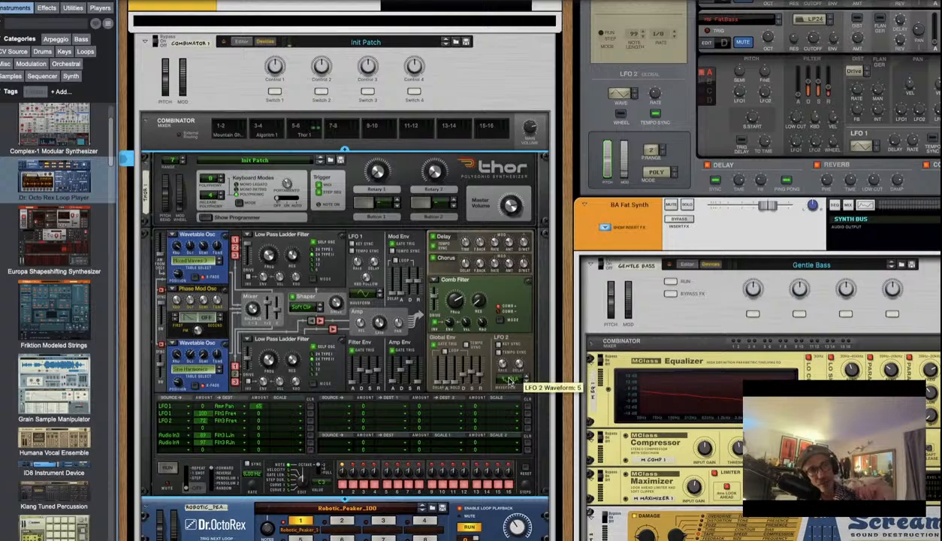
drag(509, 382, 510, 401)
drag(508, 433, 500, 400)
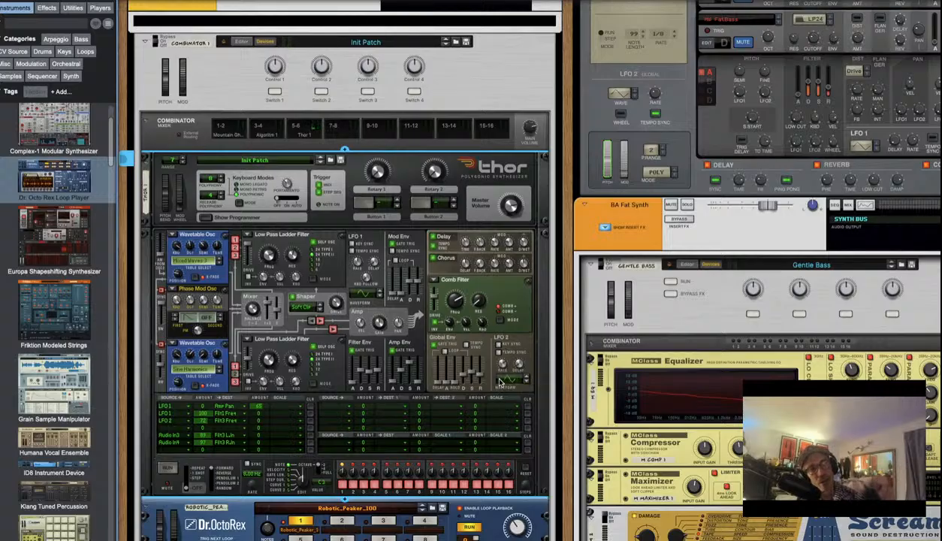
drag(501, 371, 498, 391)
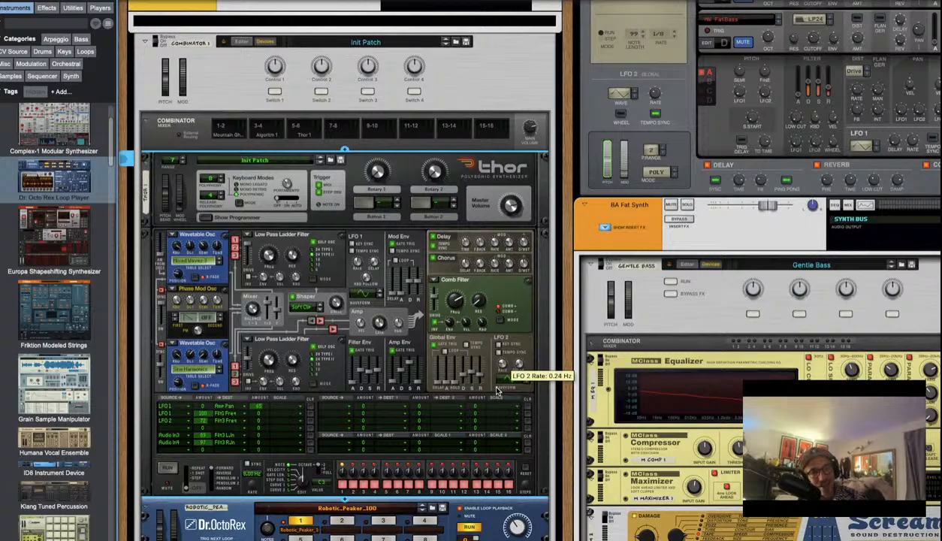
drag(496, 390, 510, 354)
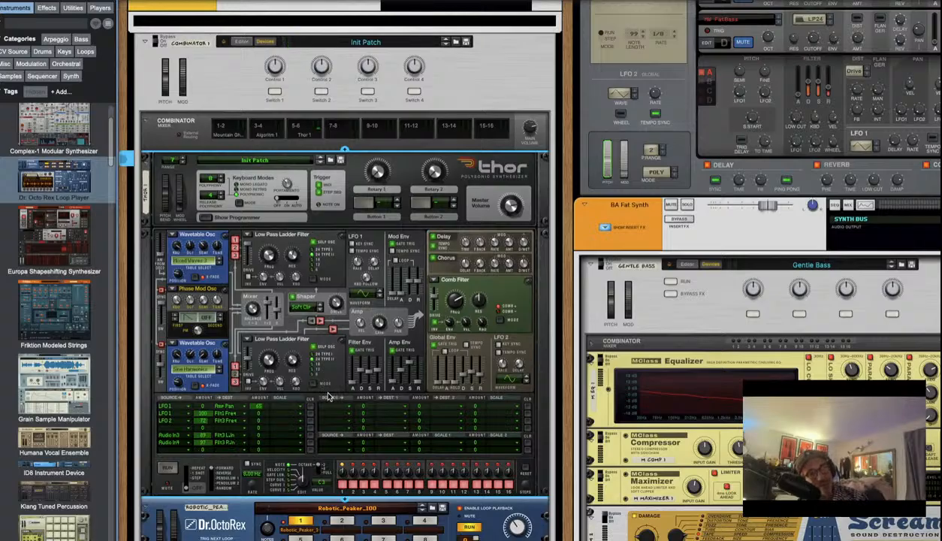
Review the rear cabling linking Dr. OctoRex 1 and Thor 1, then return to the front panels
key(Tab)
scroll(412, 317, down, 5)
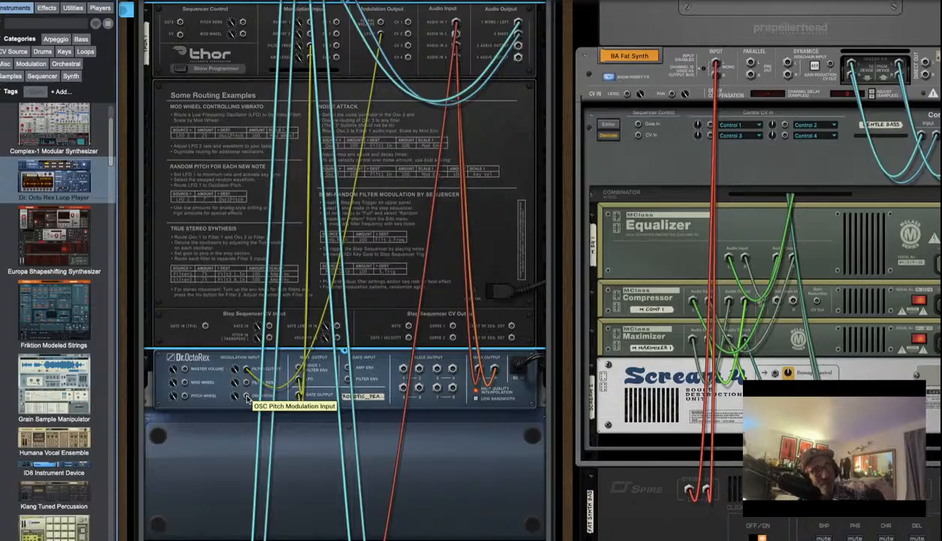
scroll(247, 398, up, 5)
scroll(361, 322, up, 1)
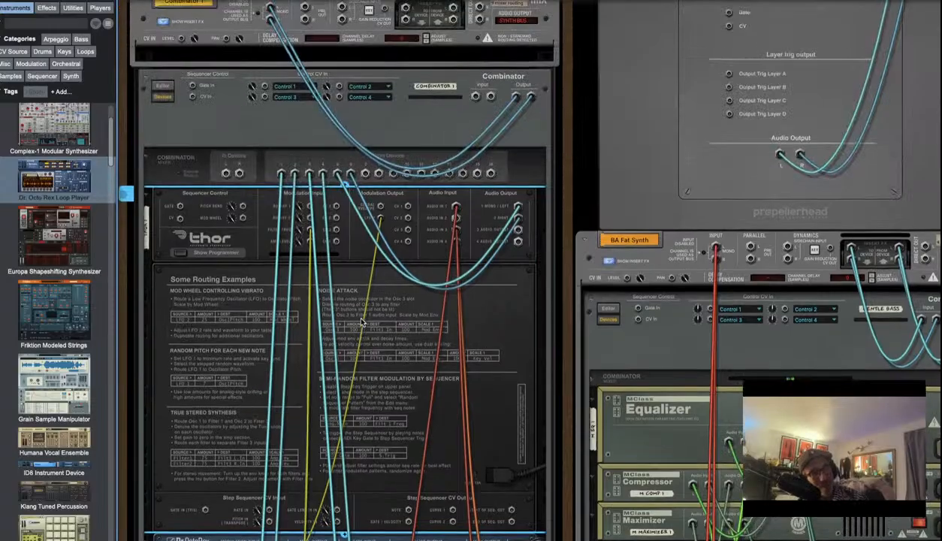
scroll(361, 321, up, 8)
scroll(360, 321, down, 2)
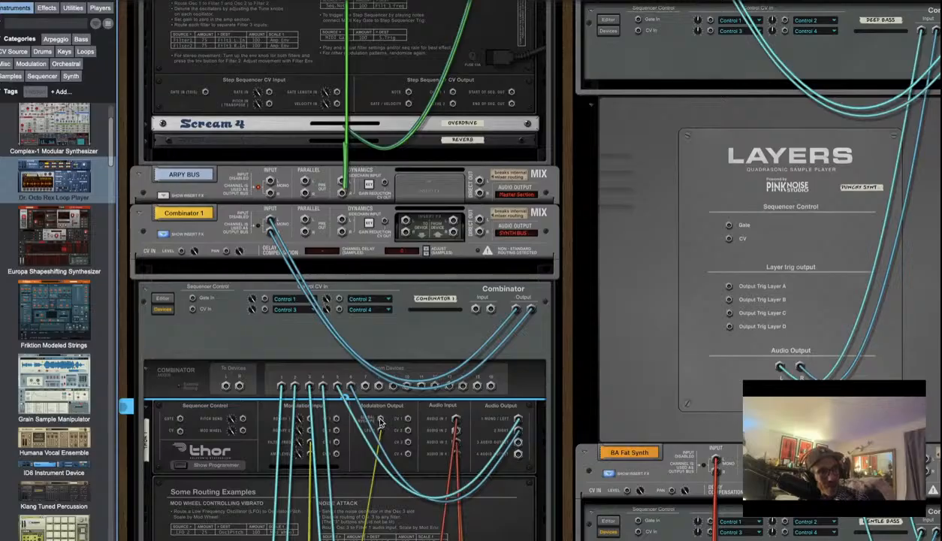
key(Tab)
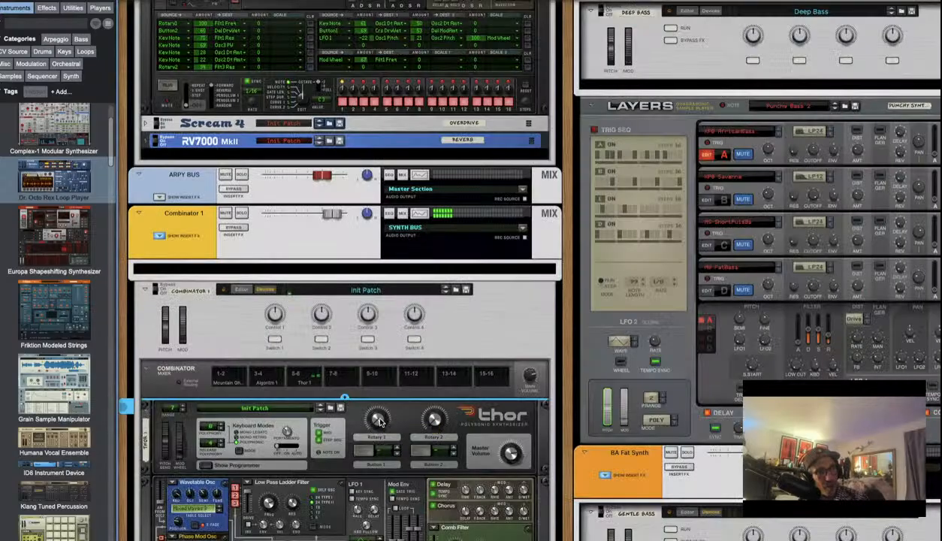
scroll(368, 419, down, 6)
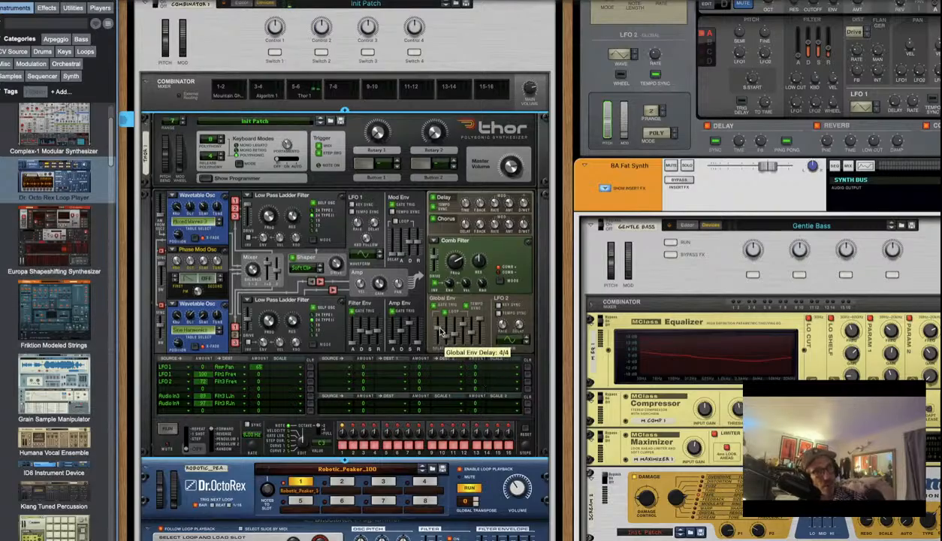
key(Tab)
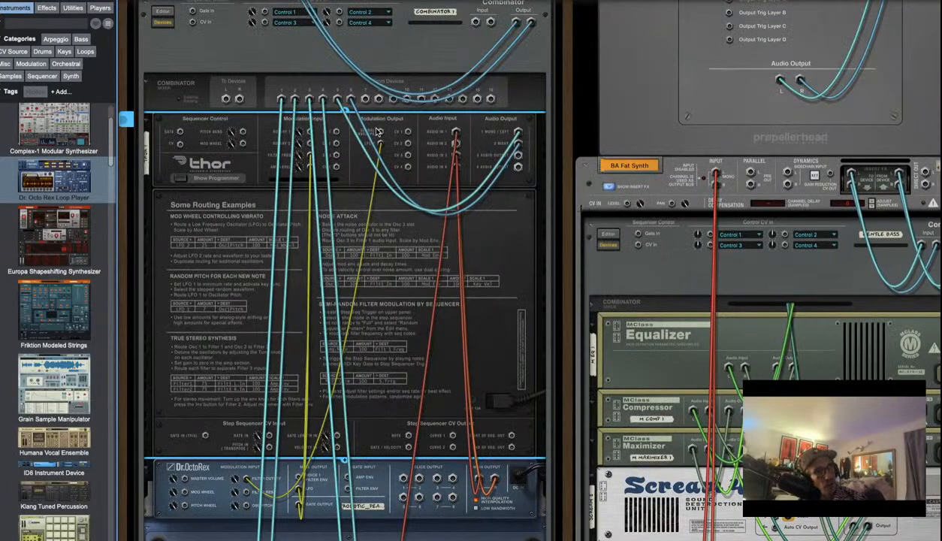
Cable Thor 1's Global Envelope mod output into a Dr. OctoRex modulation input, then flip back to the front
drag(379, 131, 246, 503)
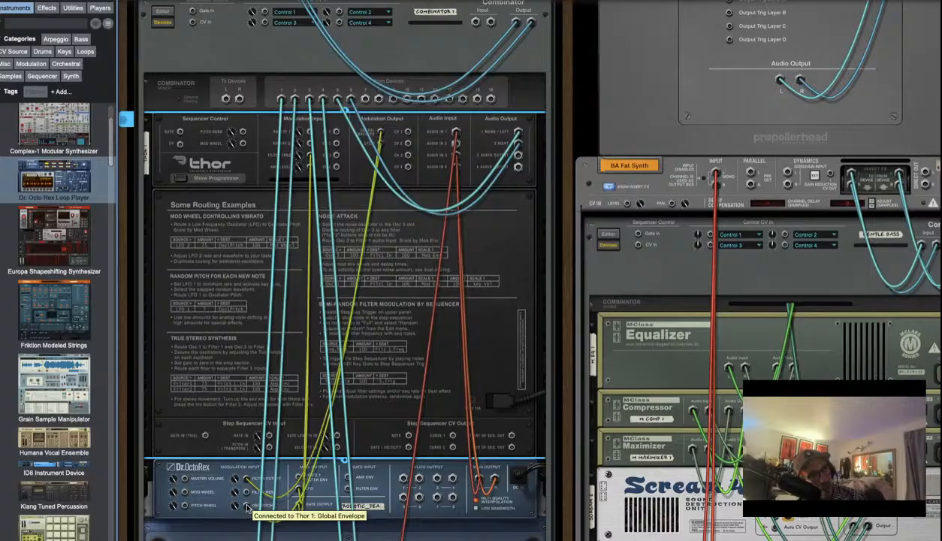
key(Tab)
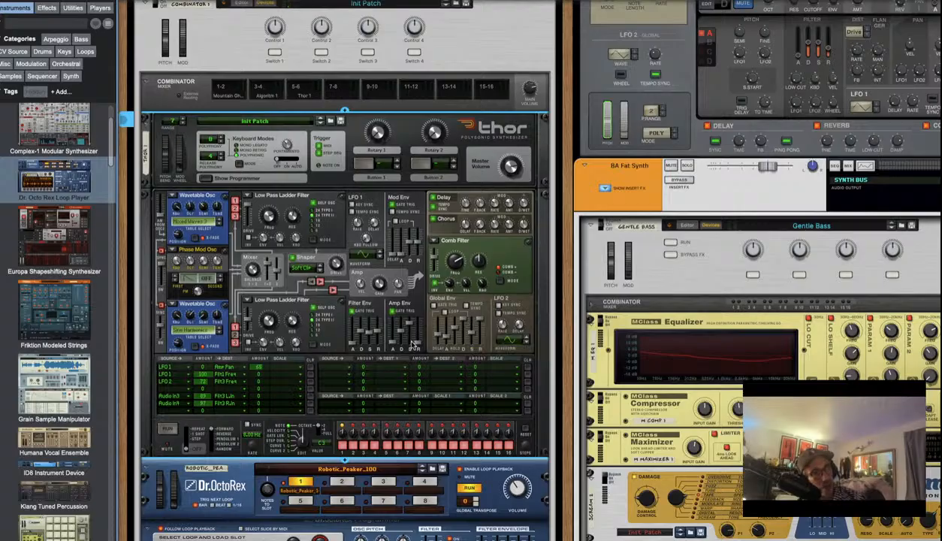
In Thor's mod matrix, route Global Env to LFO 2 Rate with amount 56
click(328, 373)
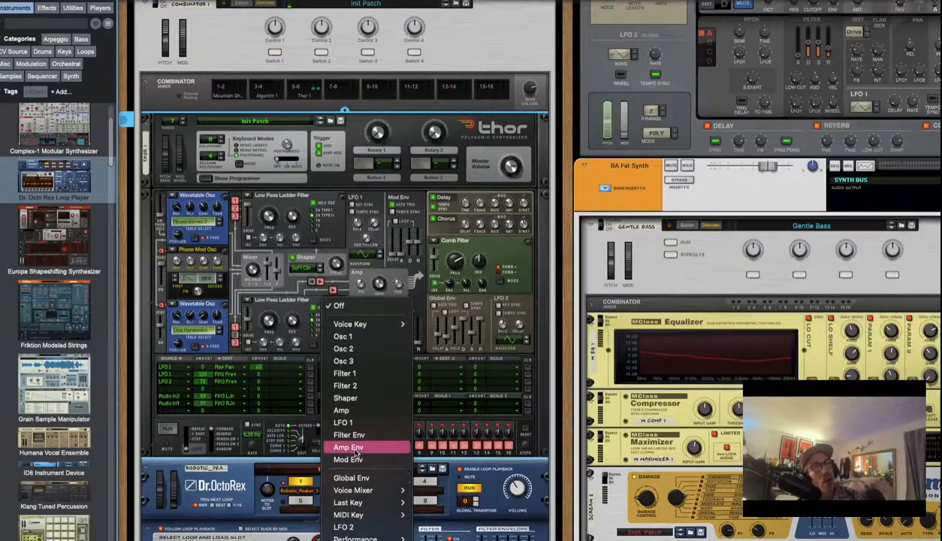
scroll(356, 447, down, 3)
mouse_move(355, 453)
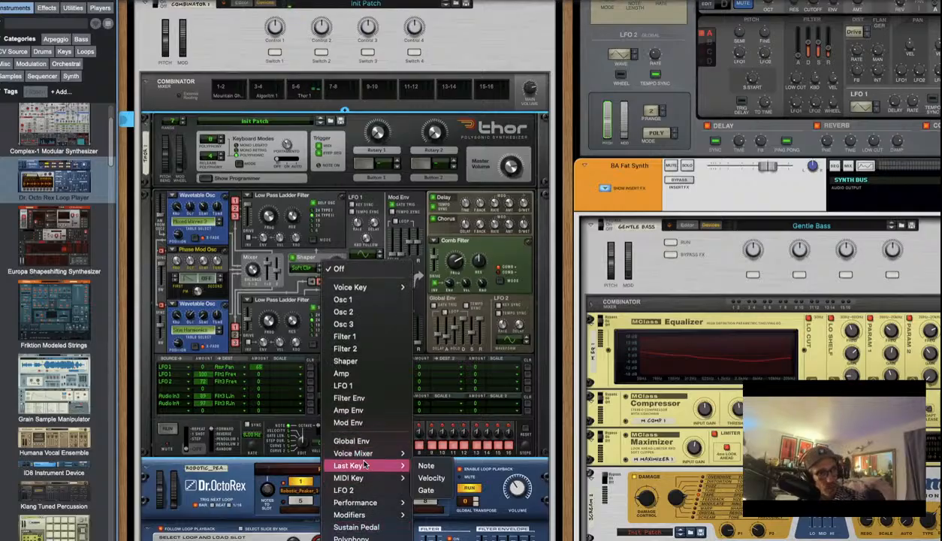
click(365, 442)
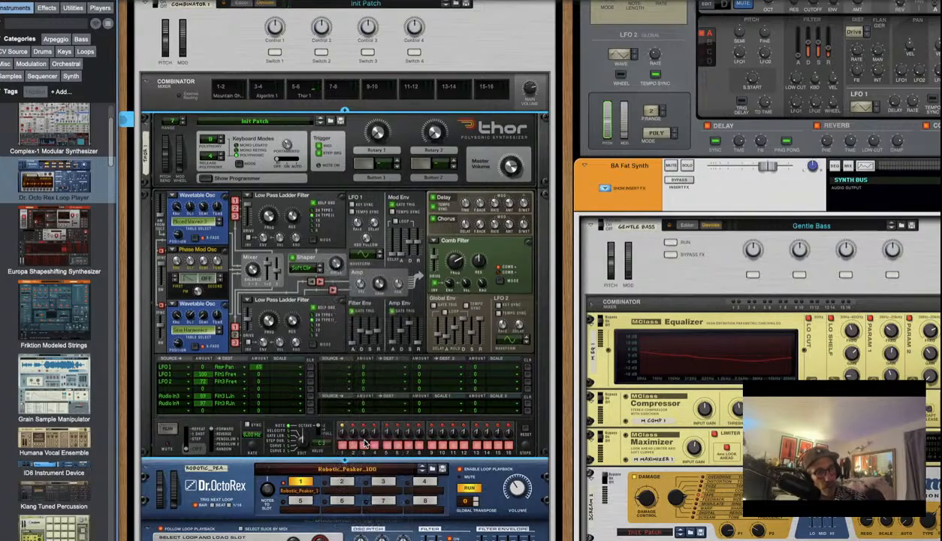
click(386, 366)
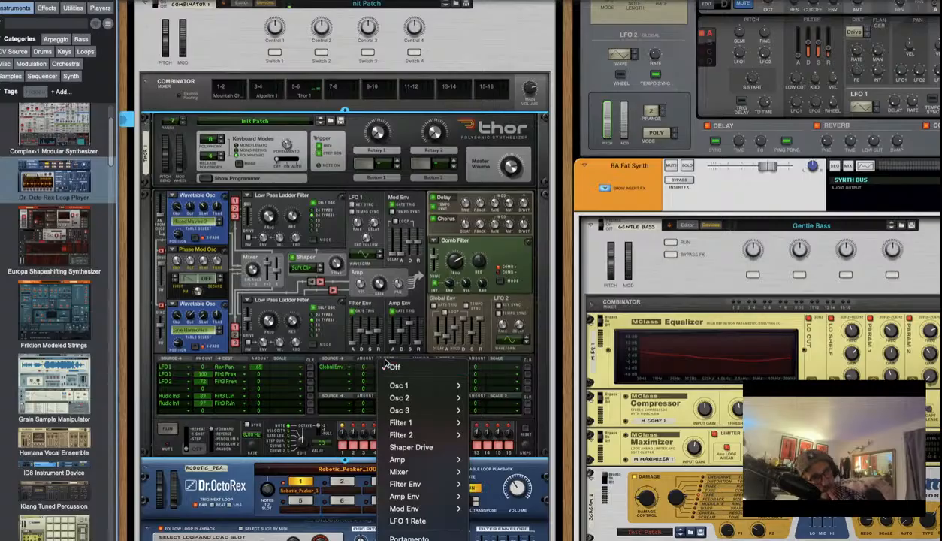
scroll(386, 446, down, 3)
mouse_move(386, 446)
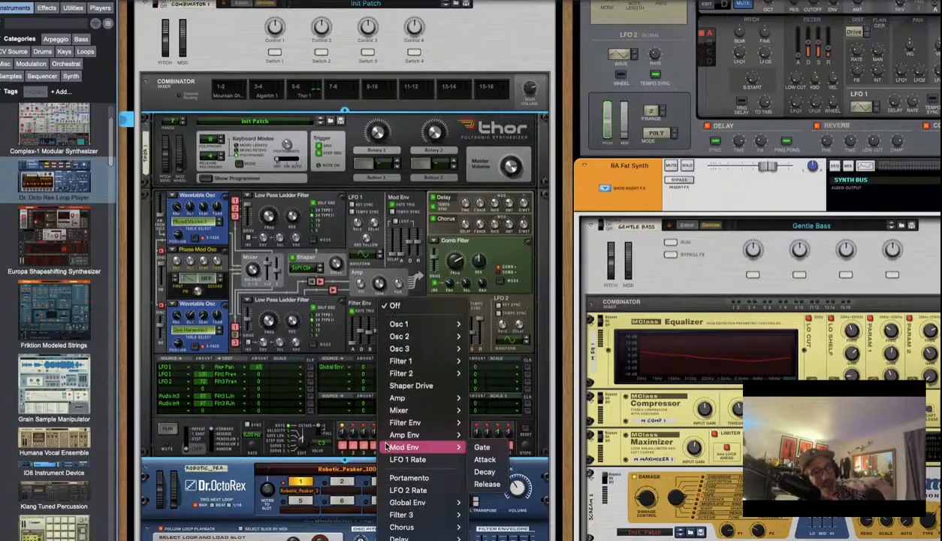
click(393, 490)
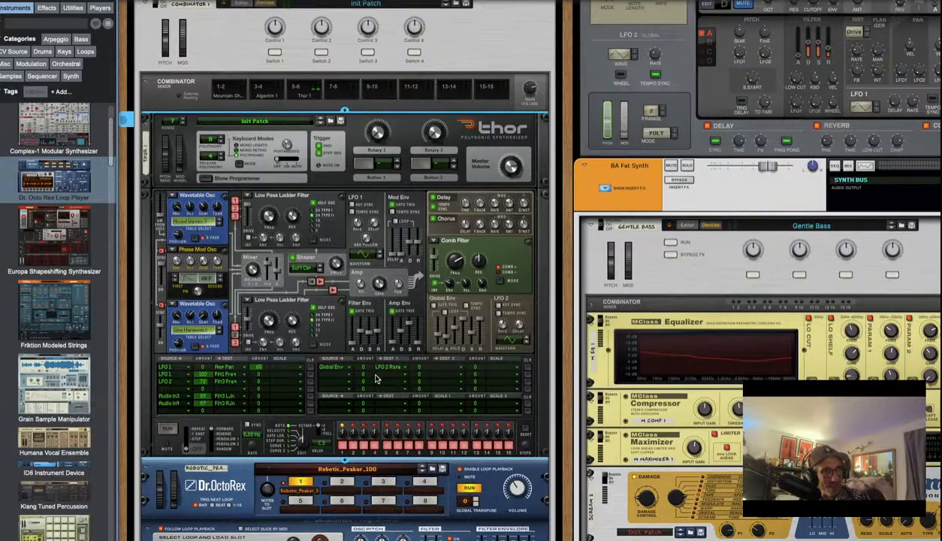
mouse_move(368, 369)
mouse_down()
mouse_move(374, 349)
mouse_move(372, 359)
mouse_up()
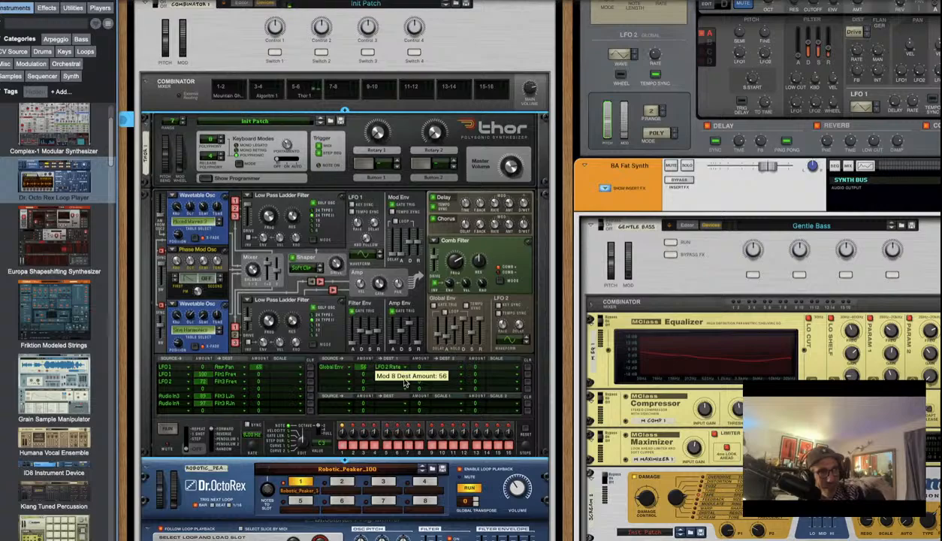
Check the rack's rear cables, then return to the route's second destination slot
click(433, 370)
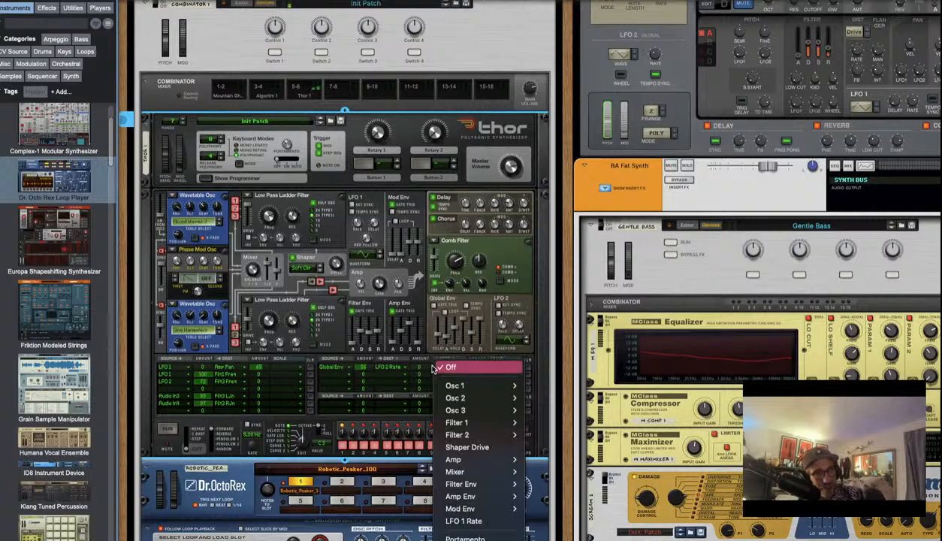
mouse_move(446, 435)
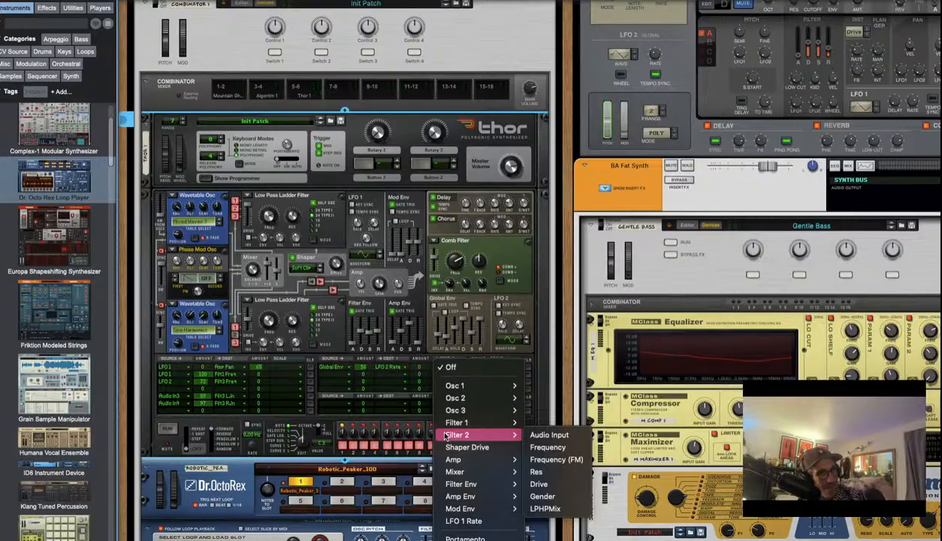
scroll(446, 436, down, 3)
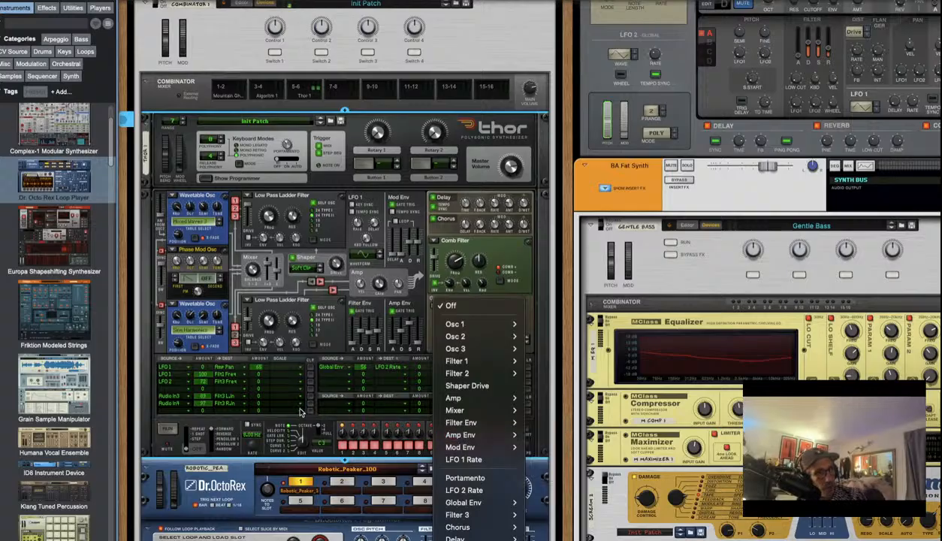
click(196, 420)
key(Tab)
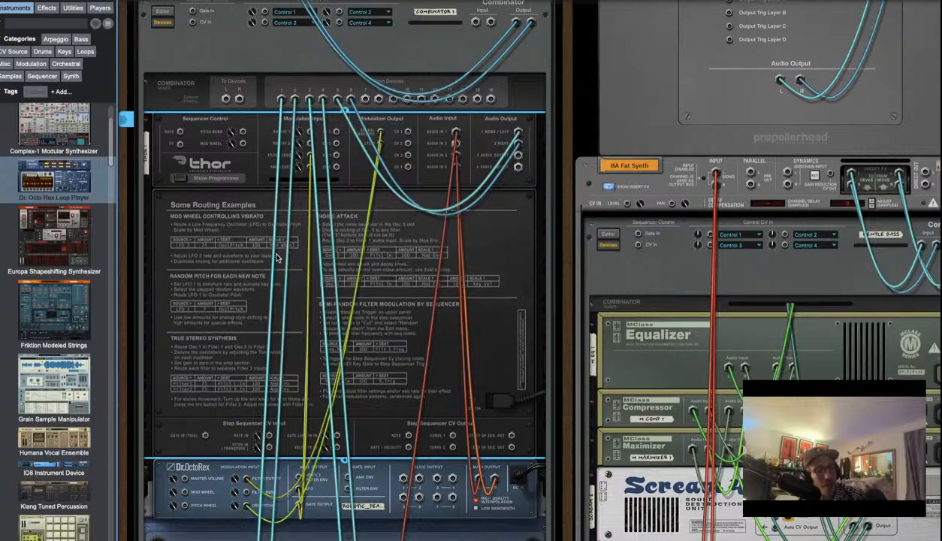
key(Tab)
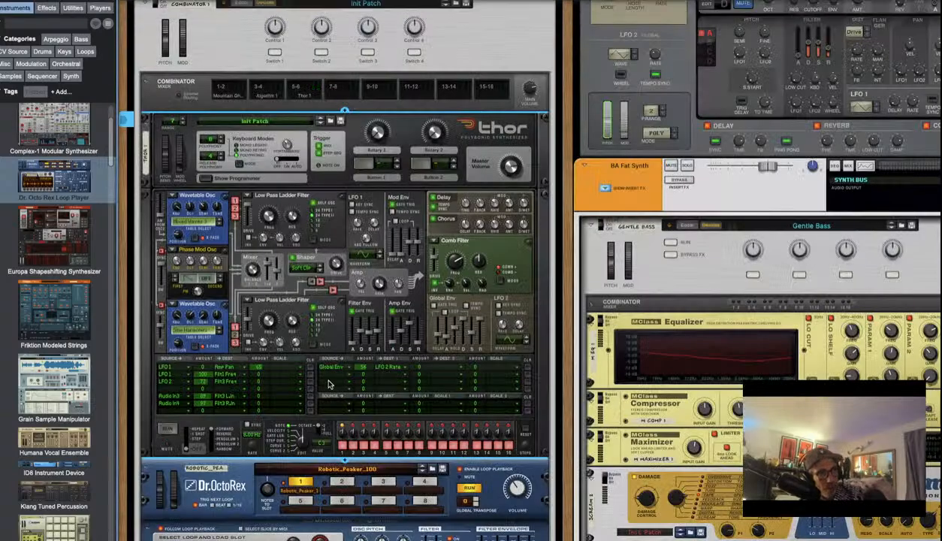
click(438, 371)
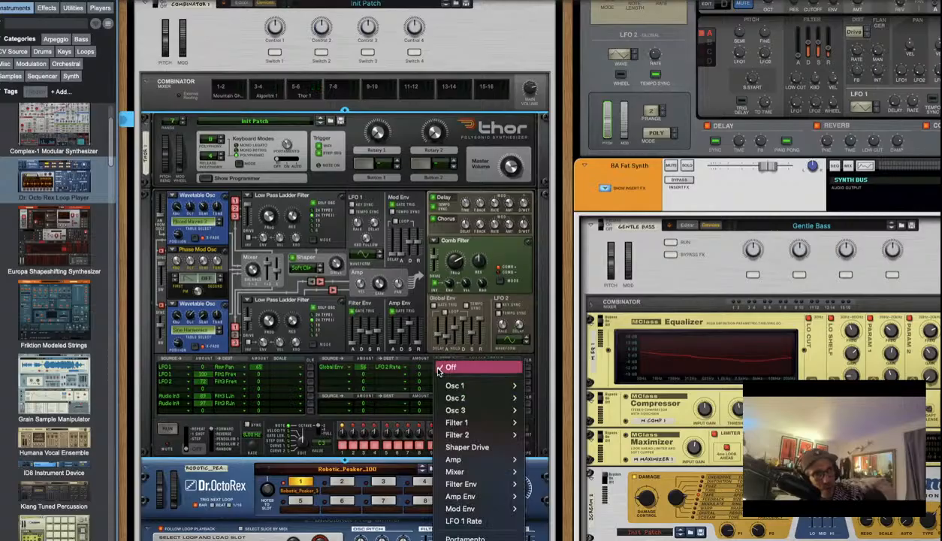
Add Filter 1 Frequency as a second Global Env target, set both amounts to 100, and lower filter frequency to 158 Hz
mouse_move(460, 492)
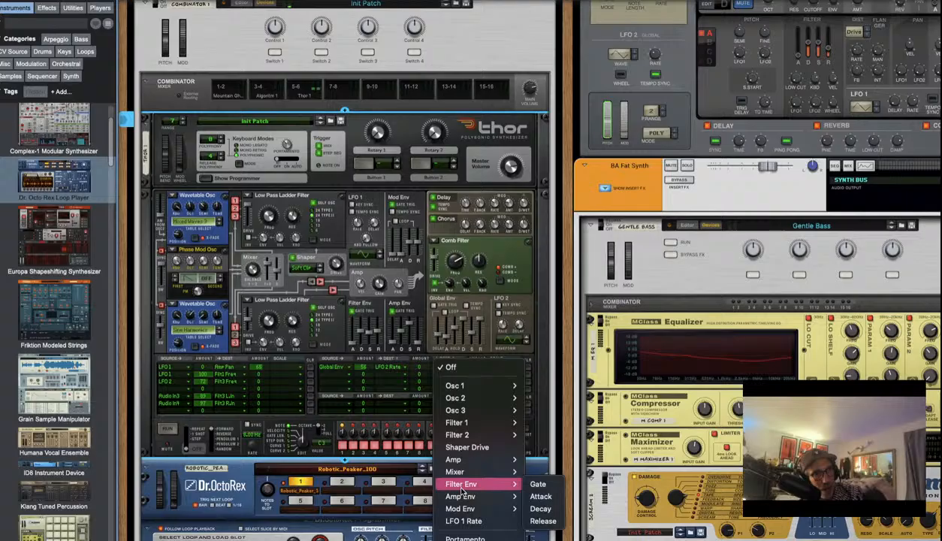
mouse_move(483, 422)
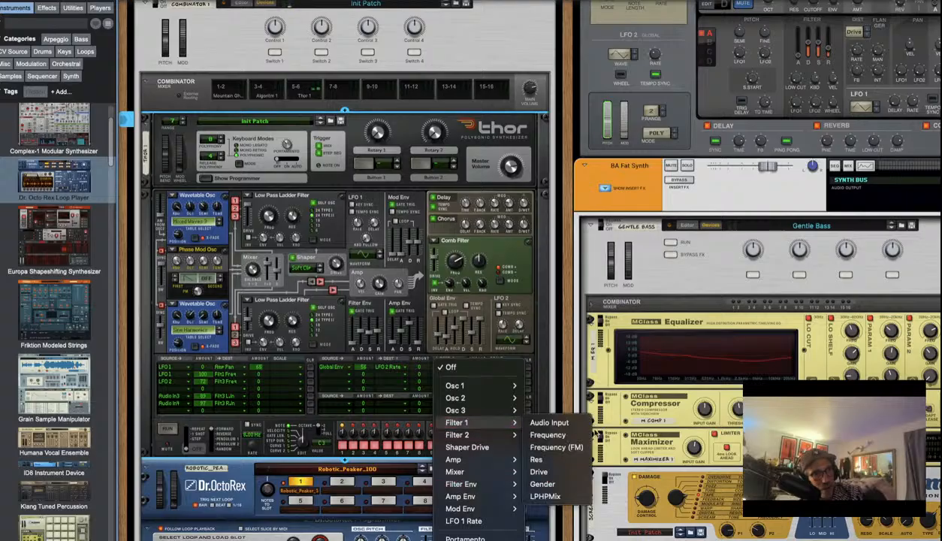
click(562, 439)
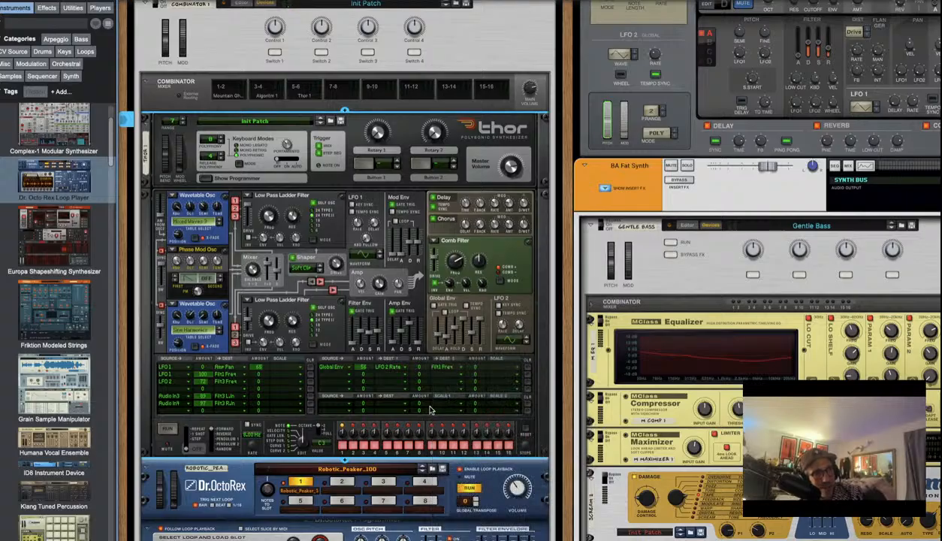
drag(424, 365, 425, 347)
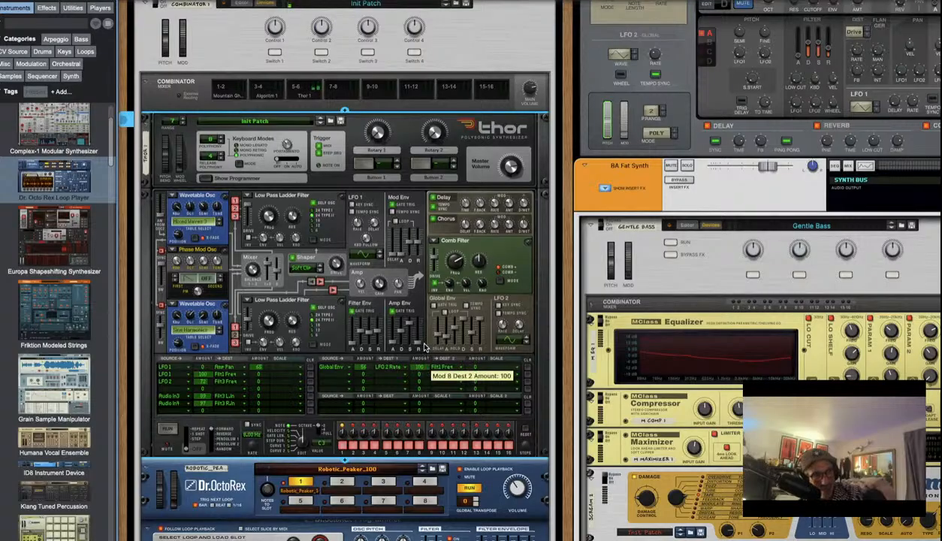
drag(369, 366, 372, 353)
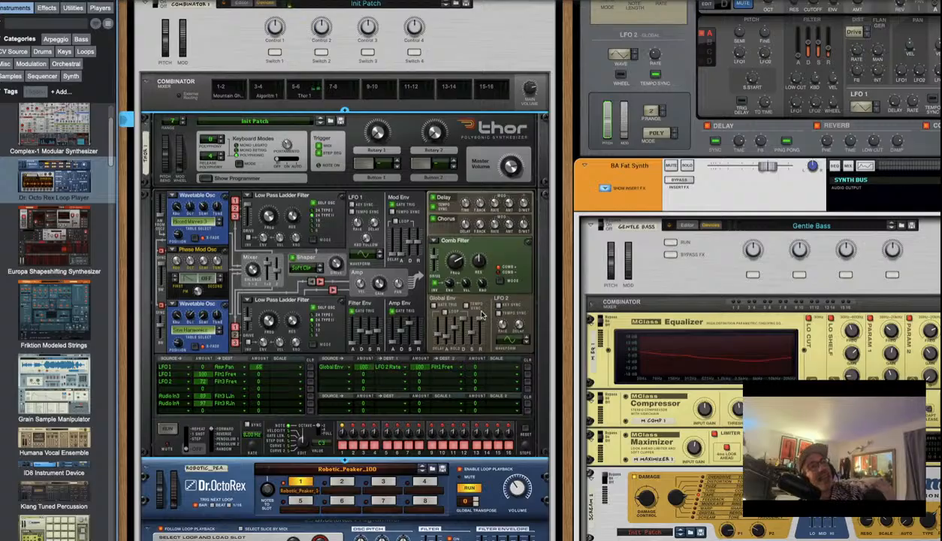
drag(268, 208, 267, 223)
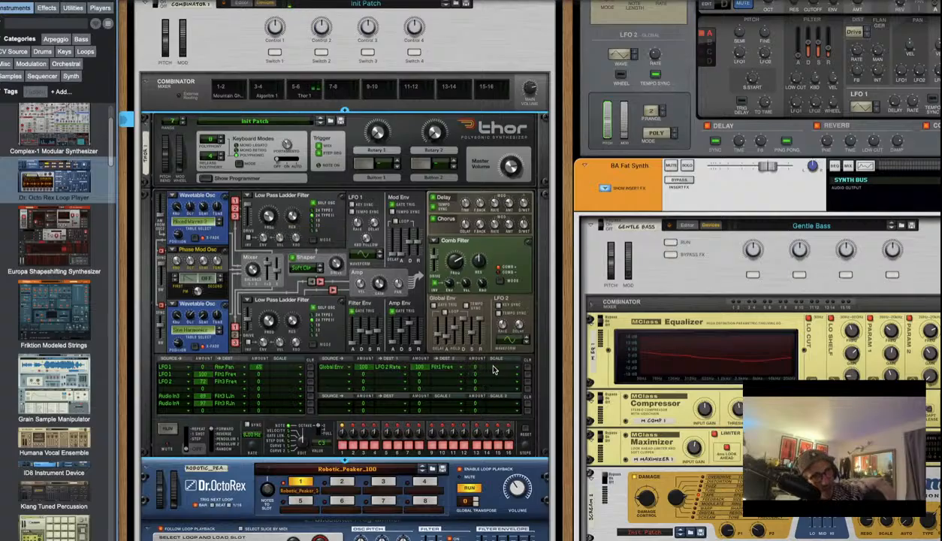
Add a mod matrix route from Filter 1 to Filter 2 Frequency and set its amount
click(332, 385)
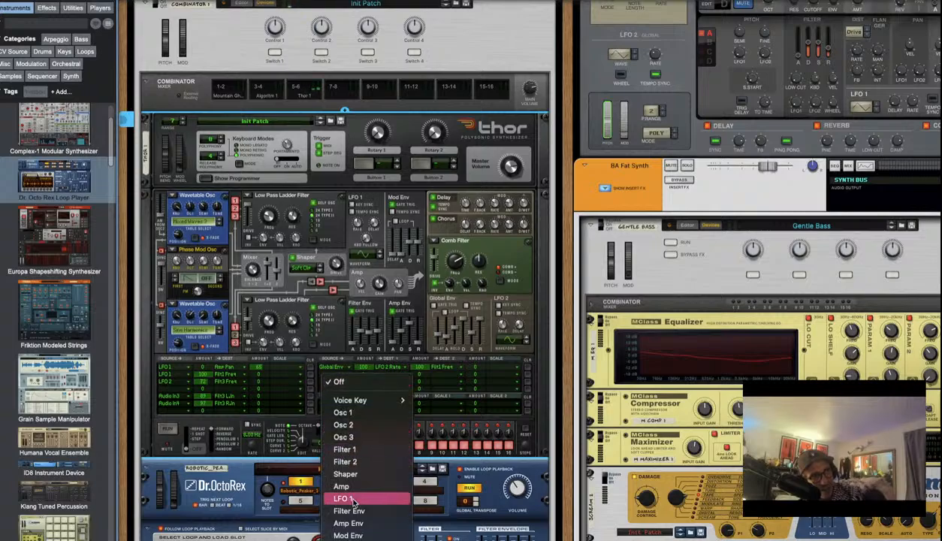
scroll(348, 495, down, 4)
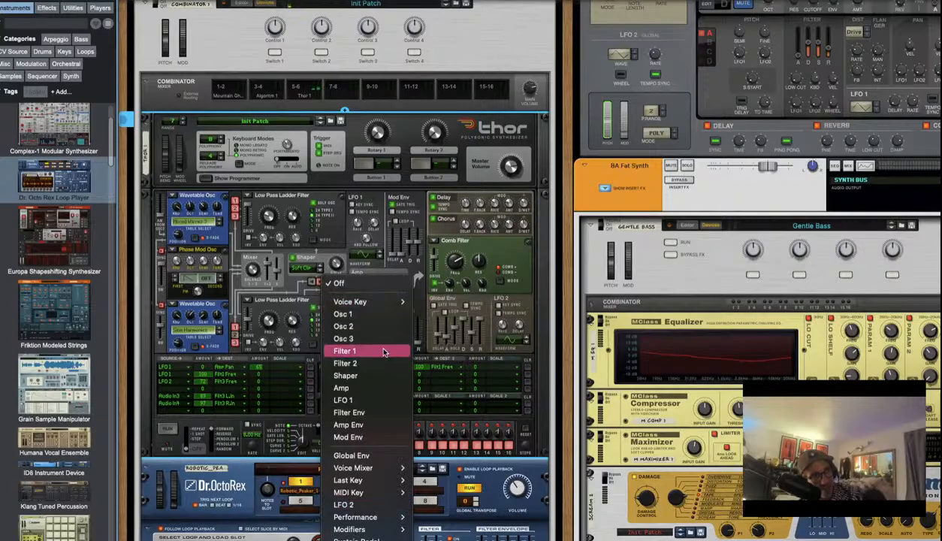
click(383, 351)
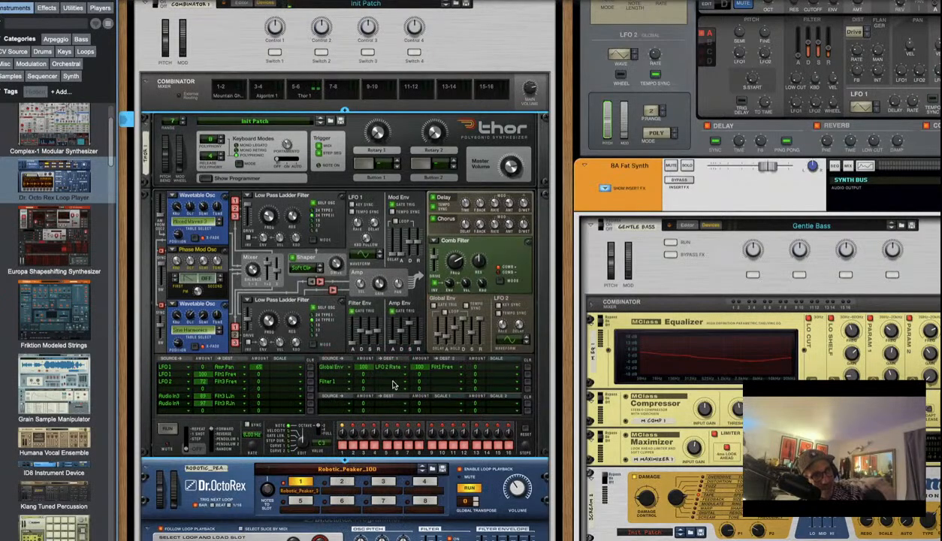
click(392, 383)
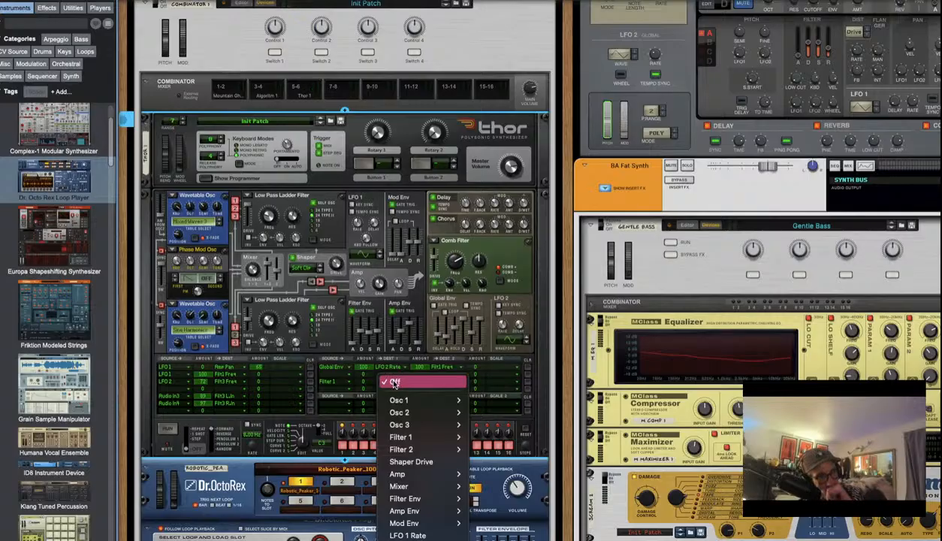
mouse_move(404, 441)
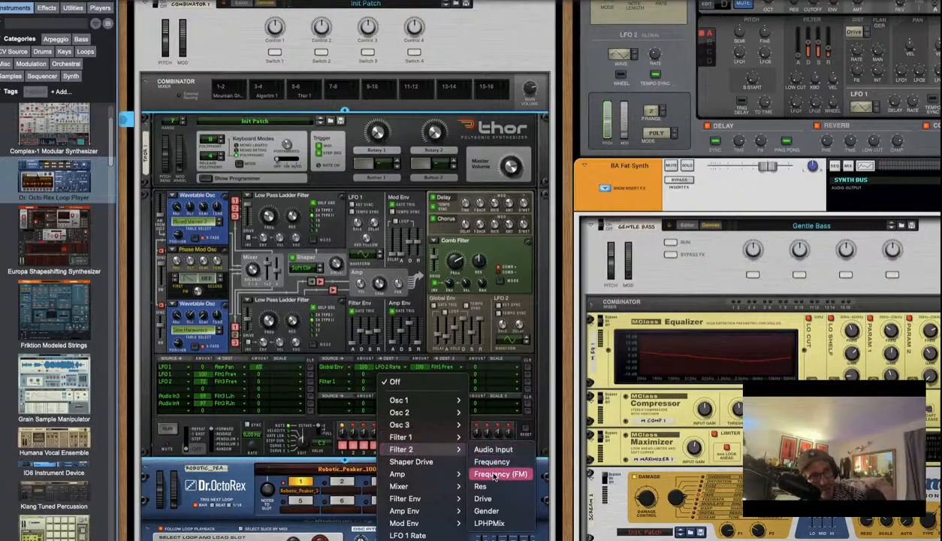
click(494, 474)
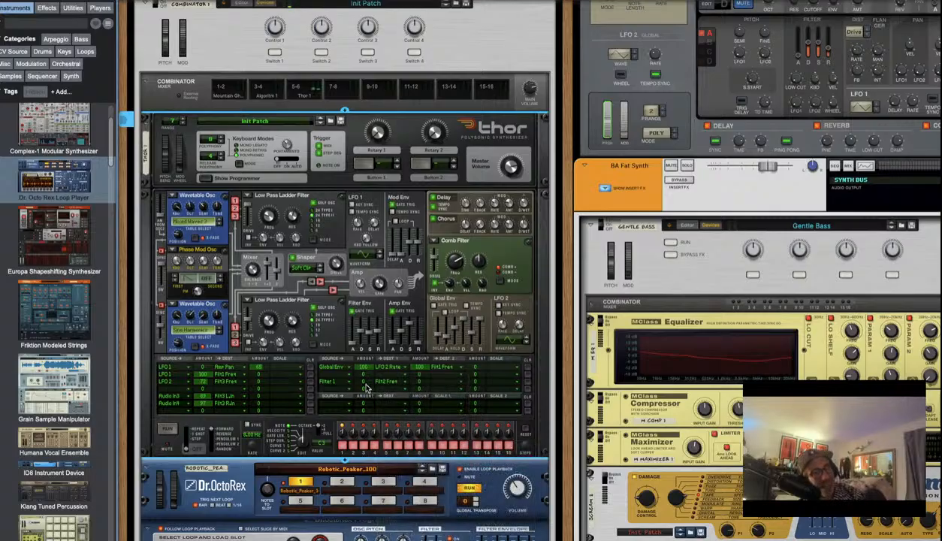
drag(364, 387, 405, 379)
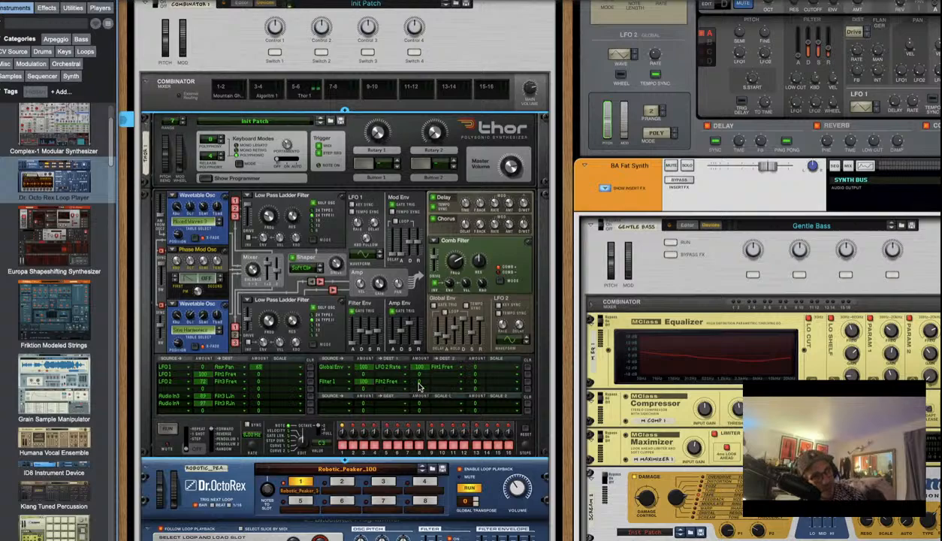
Make LFO 1 Rate the route's second destination with amount 100
click(440, 383)
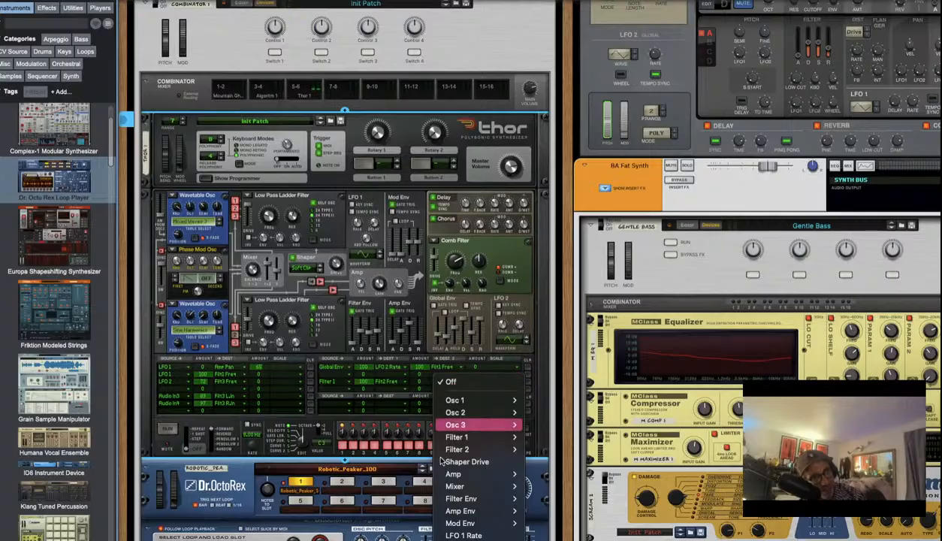
click(464, 535)
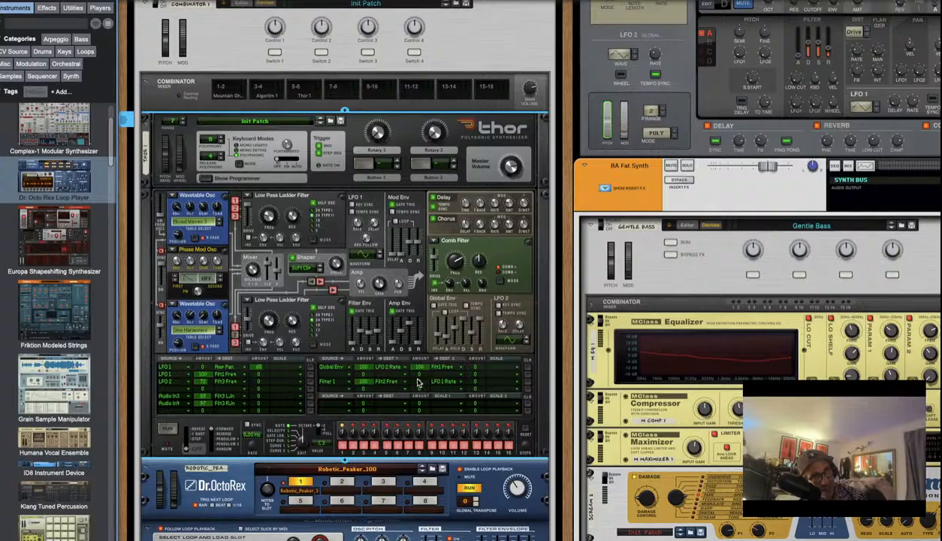
drag(422, 382, 434, 348)
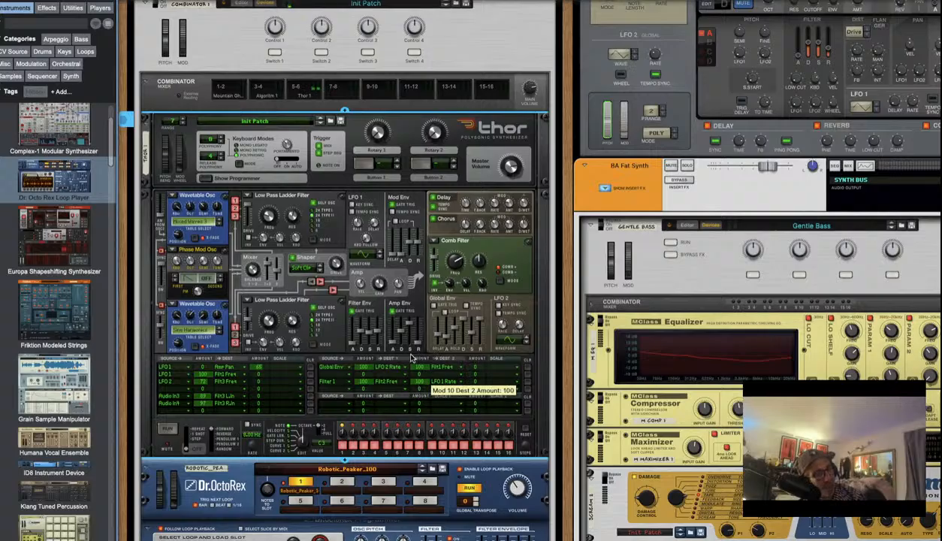
Scroll the rack down to show the full Dr. OctoRex panel below Thor
scroll(433, 351, down, 3)
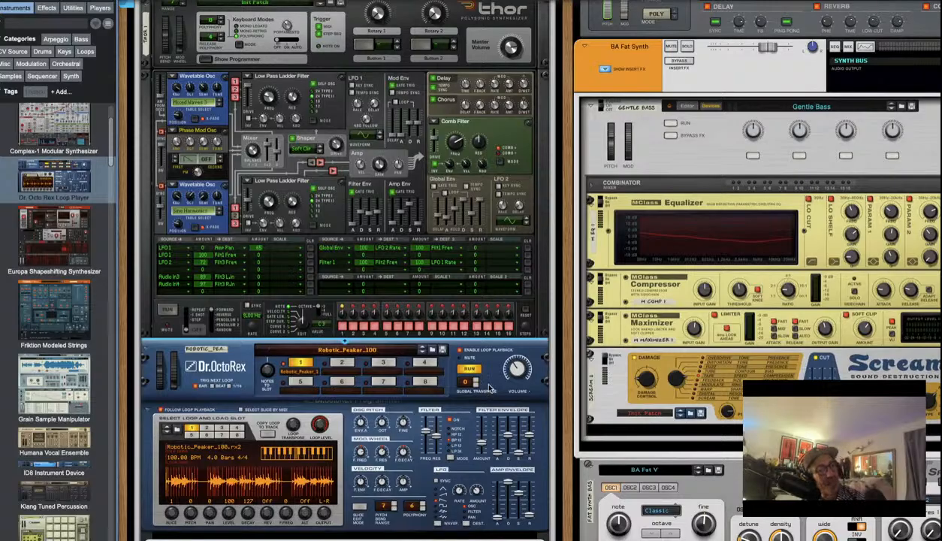
Check the rear cabling, then raise the Macro synth's volume to 1.80 dB
scroll(484, 382, down, 3)
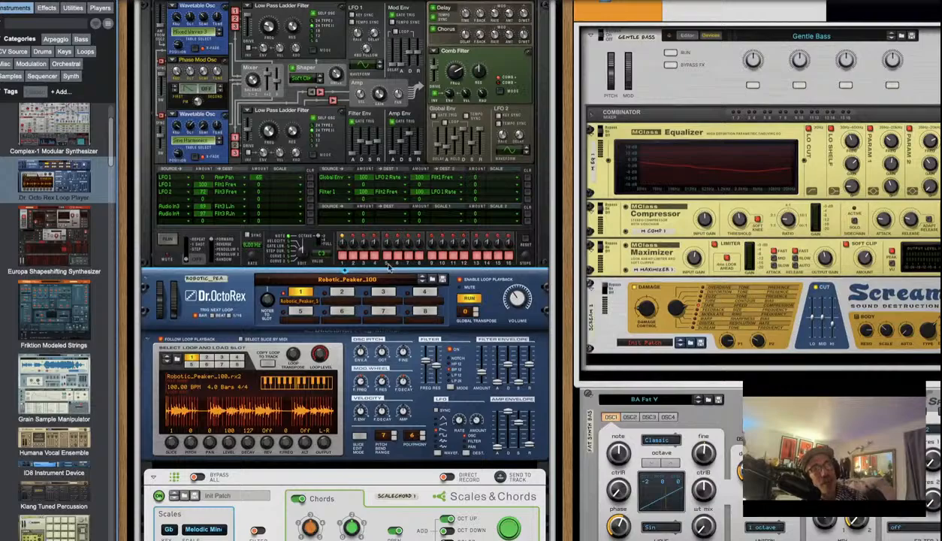
scroll(222, 319, up, 7)
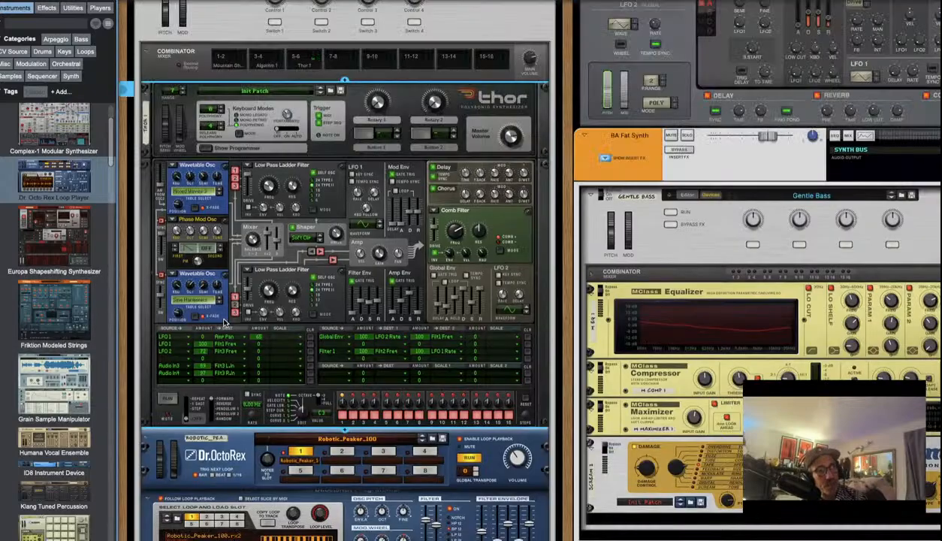
scroll(223, 323, down, 20)
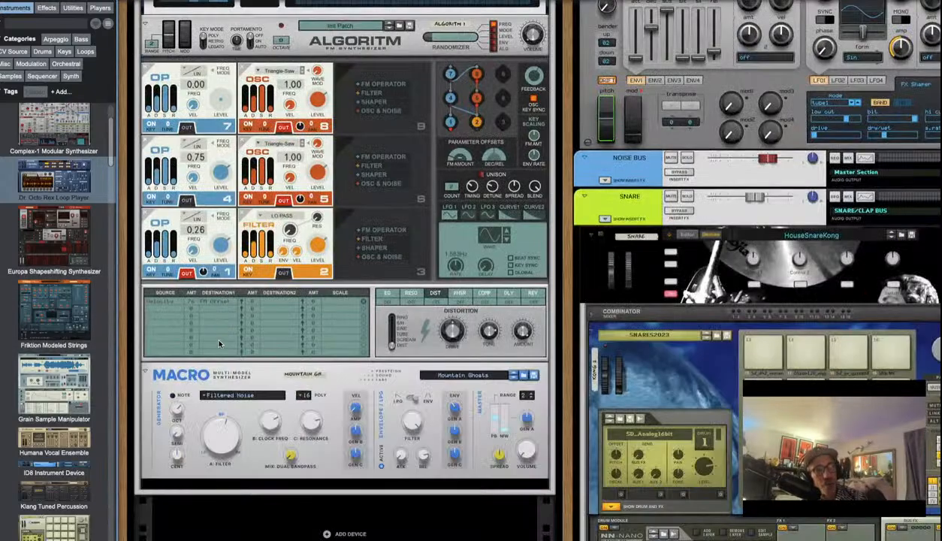
scroll(230, 274, up, 6)
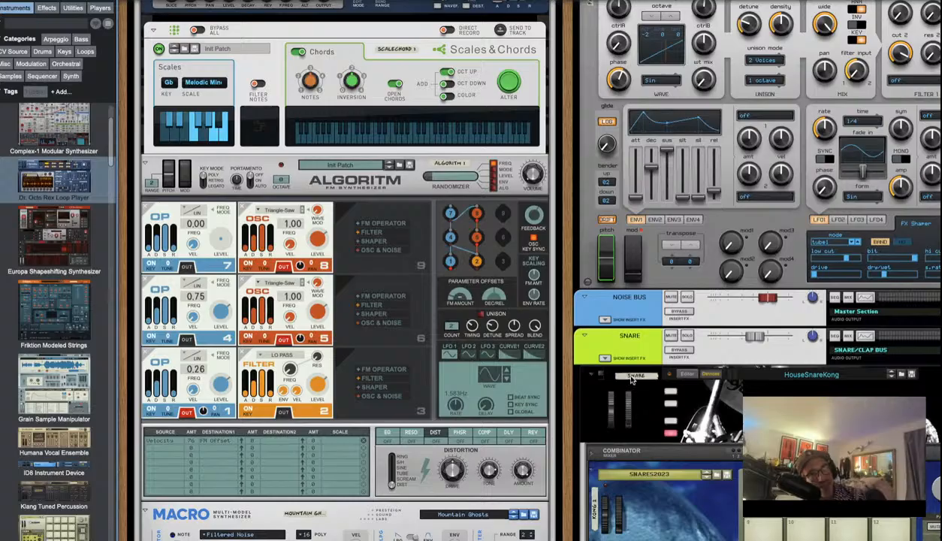
key(Tab)
key(Tab)
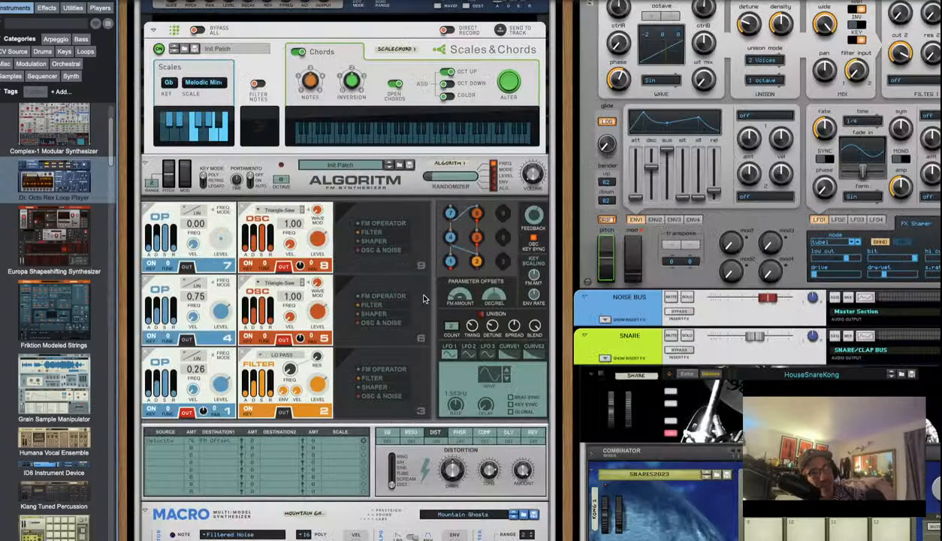
scroll(529, 498, down, 4)
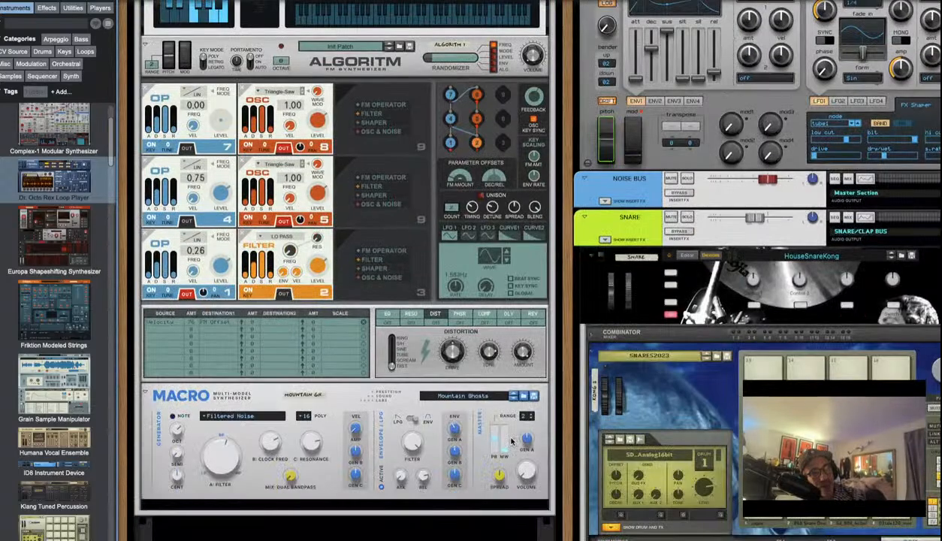
drag(528, 472, 530, 446)
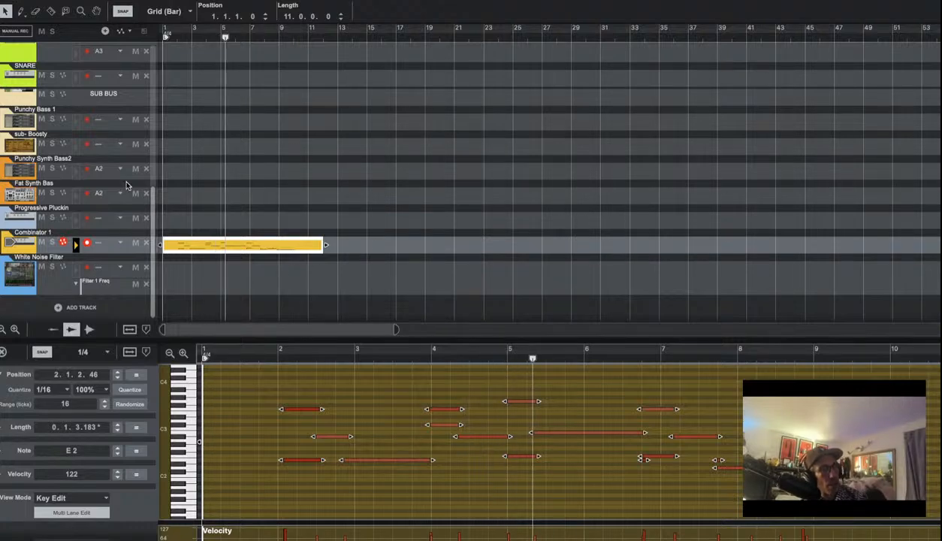
Draw lower velocities for the clip's later notes with the Pencil tool
click(237, 296)
key(w)
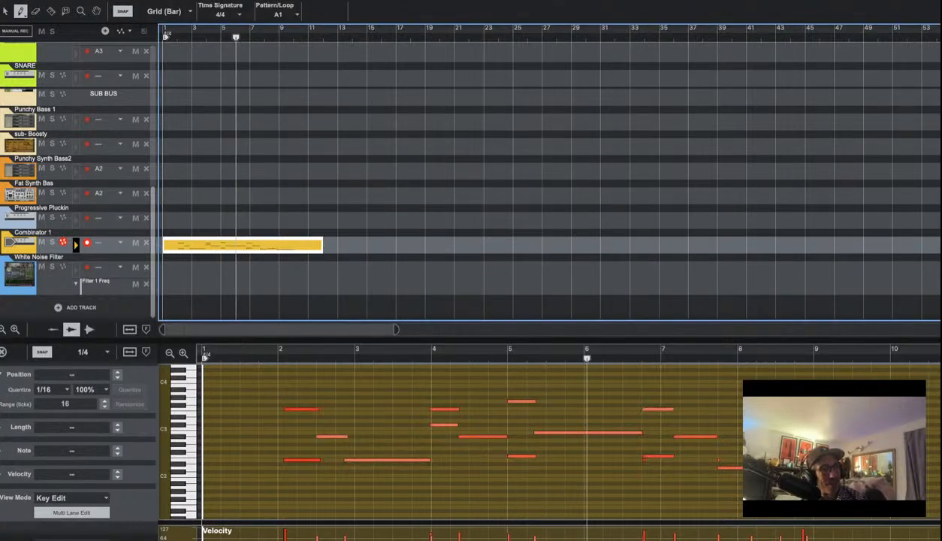
drag(282, 534, 743, 540)
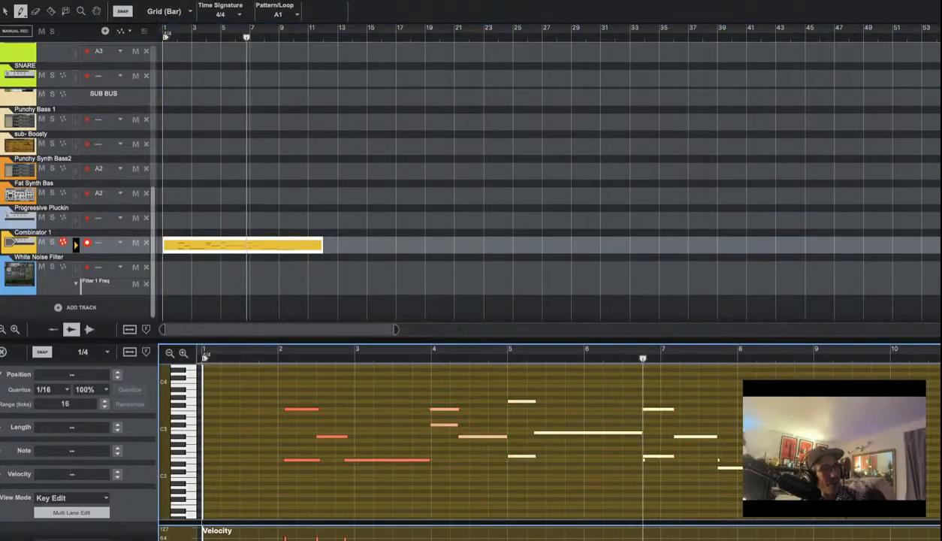
In the Mixer, pull two channel faders down to -10.37 dB and -4.23 dB, then return to the Sequencer
key(ctrl+Left)
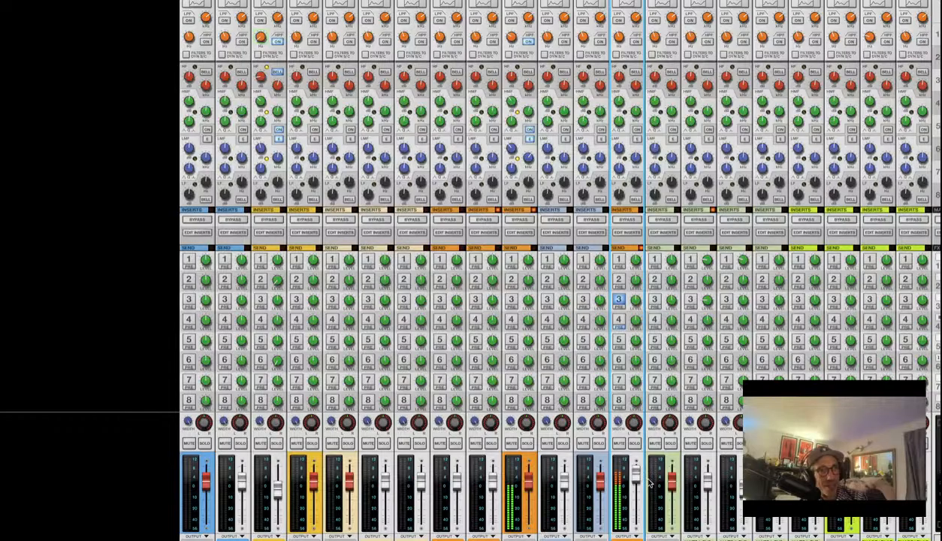
drag(642, 488, 649, 498)
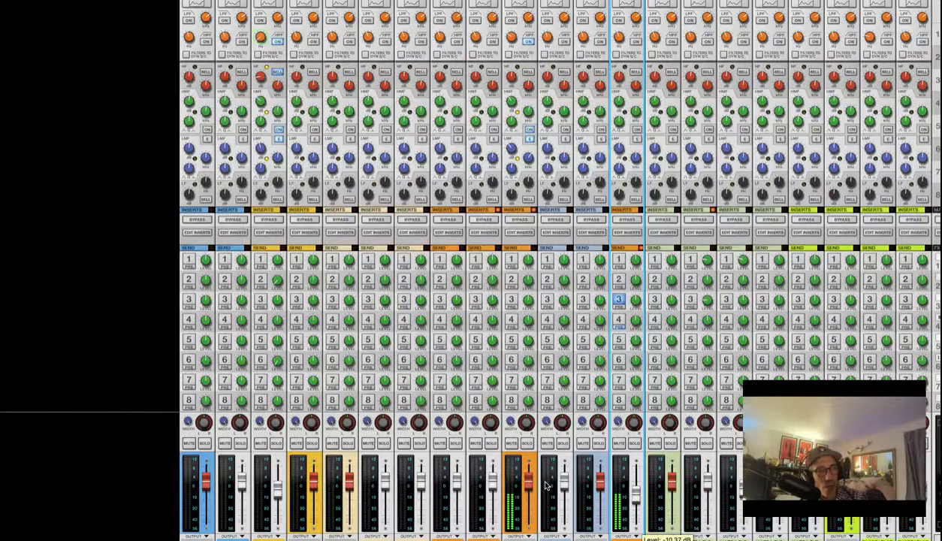
drag(528, 486, 529, 497)
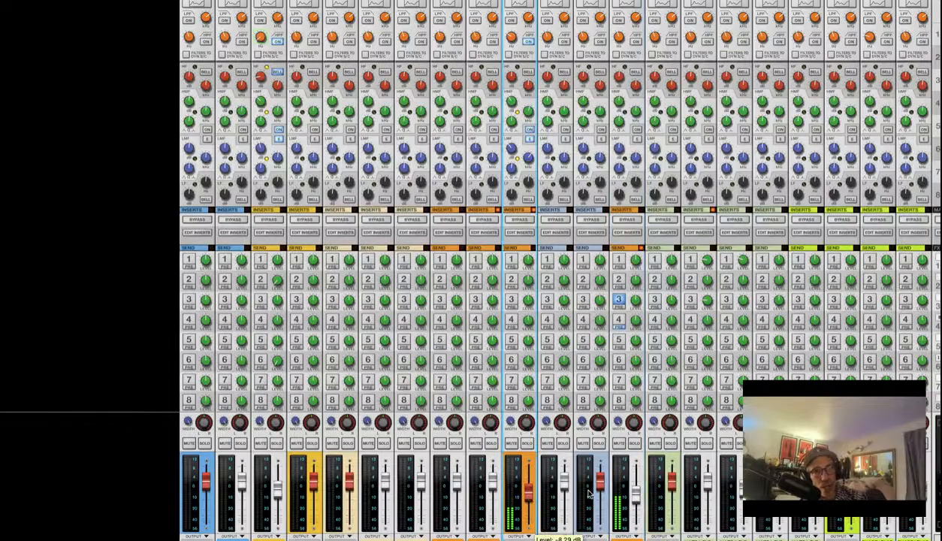
click(635, 506)
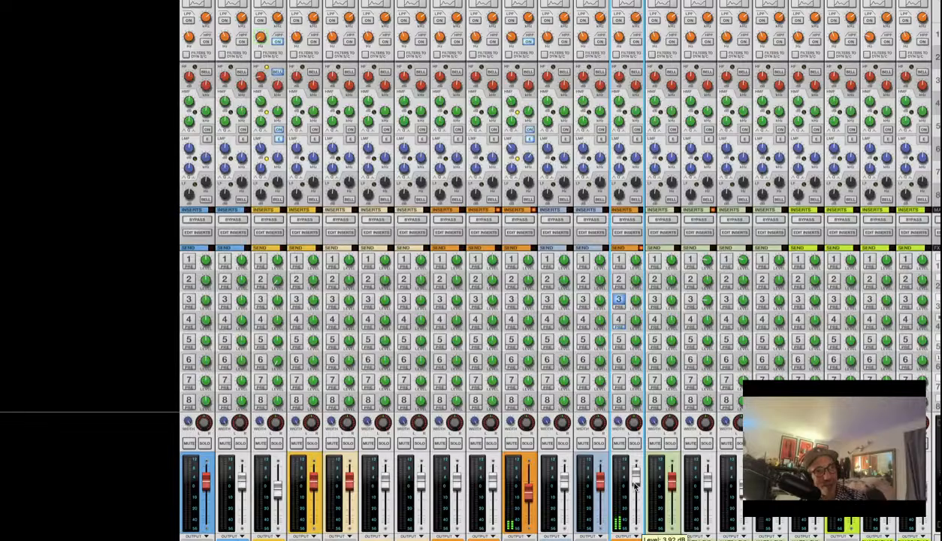
key(F7)
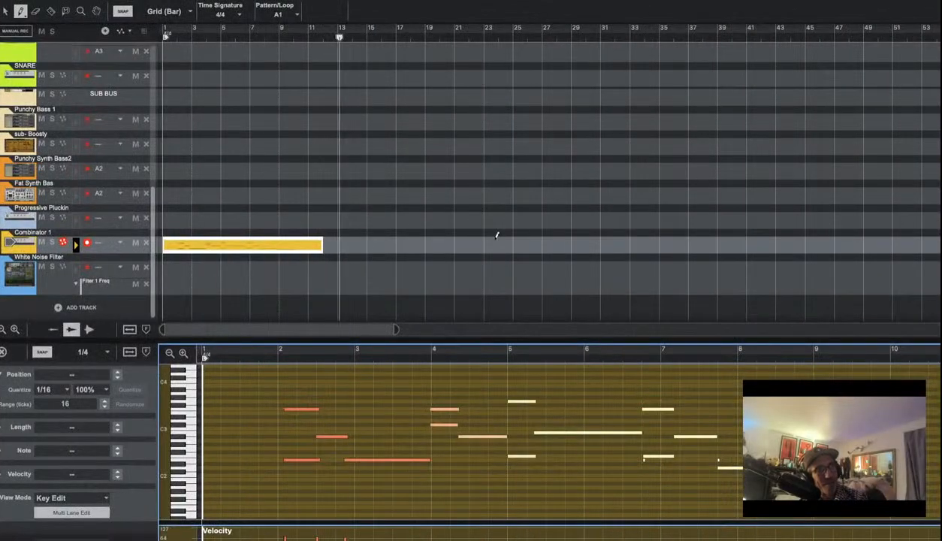
Cut the Combinator clip at bar 2 and delete the piece before it
key(q)
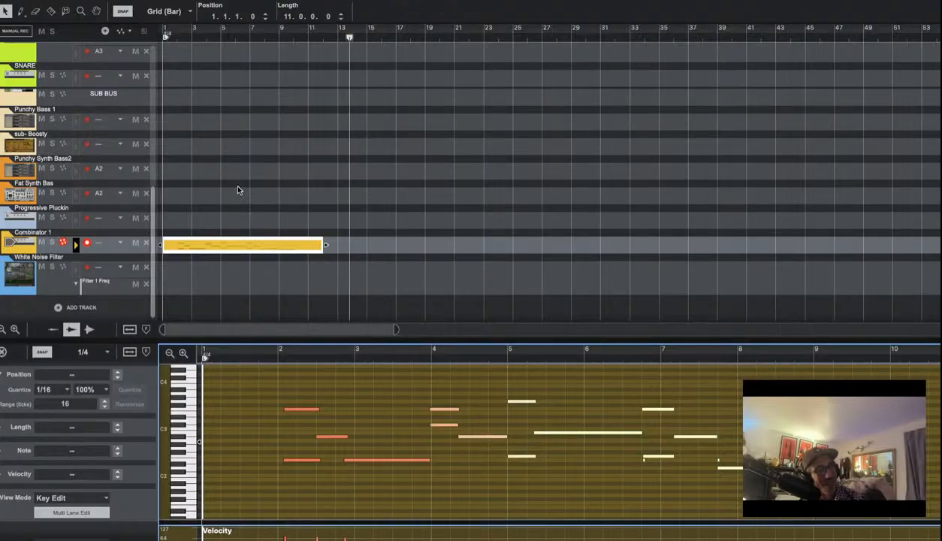
key(r)
click(182, 245)
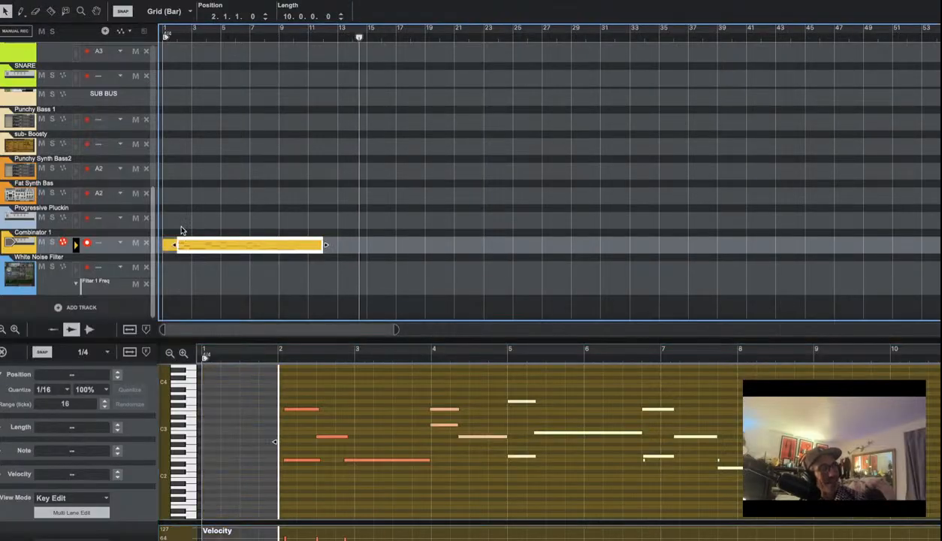
key(q)
click(168, 245)
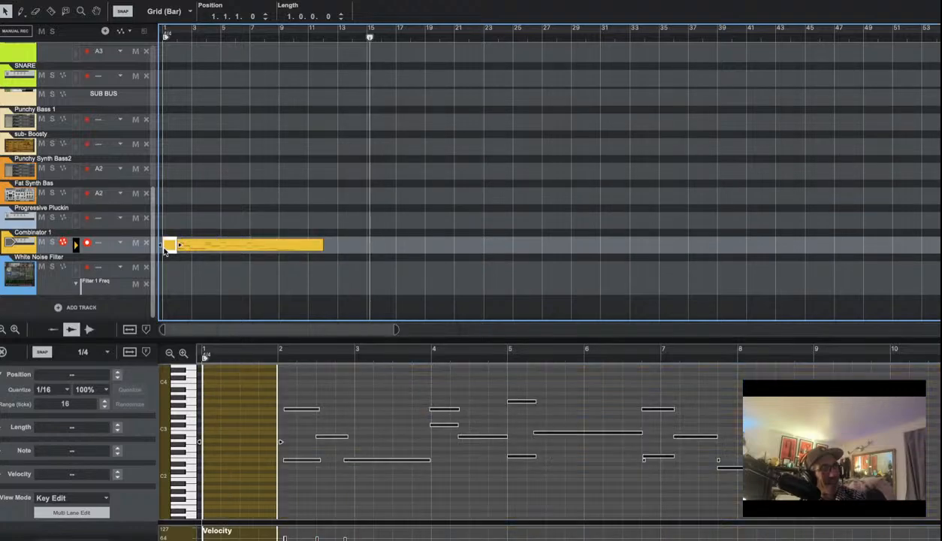
key(Delete)
Cut the clip at bar 9, remove the part after it, and loop bars 2–9
key(r)
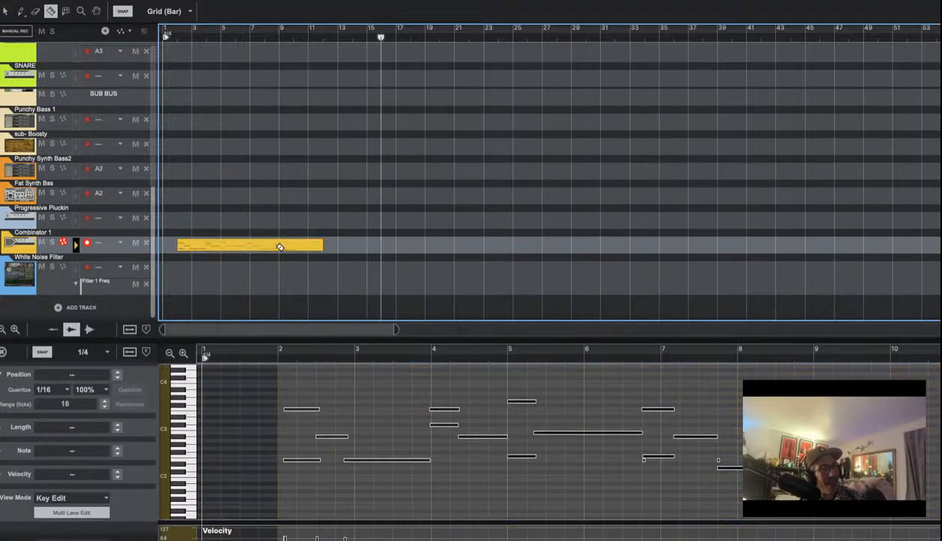
click(284, 245)
key(q)
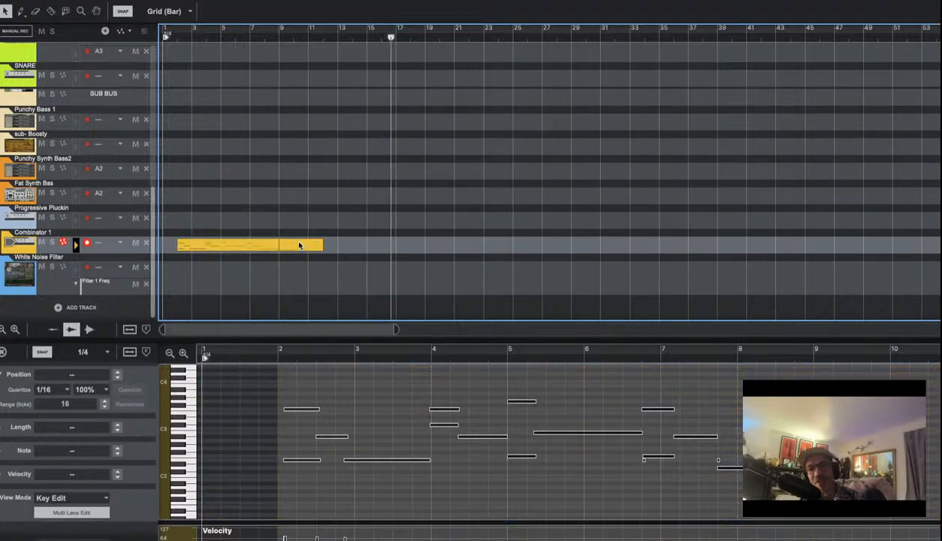
key(Delete)
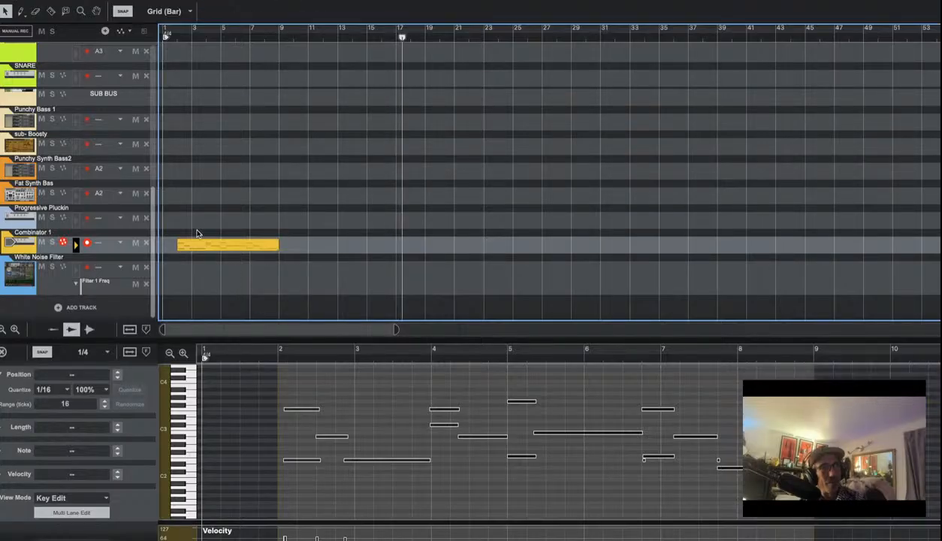
click(253, 250)
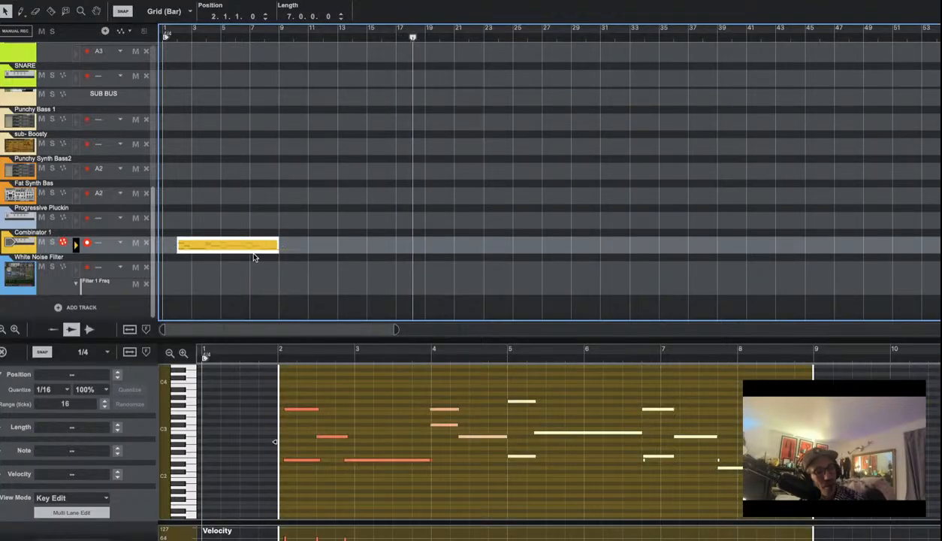
key(super+l)
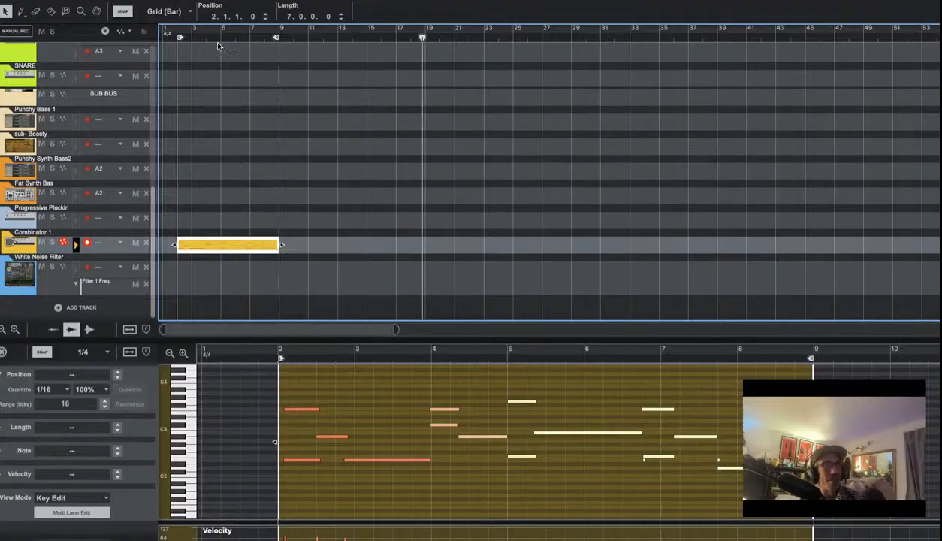
Record a Combinator 1 pass from bar 1, trim the first clip shorter, and show the rack
click(206, 38)
drag(207, 38, 44, 28)
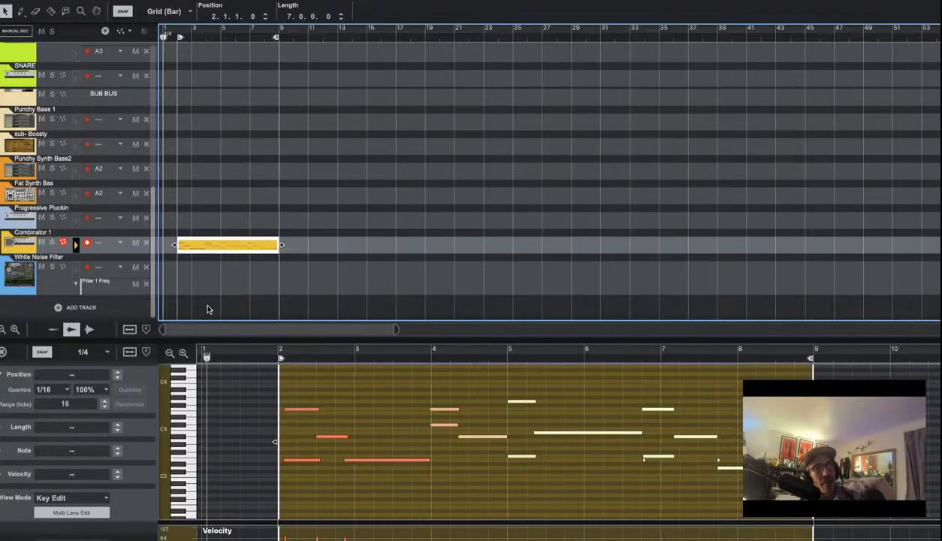
key(super+Return)
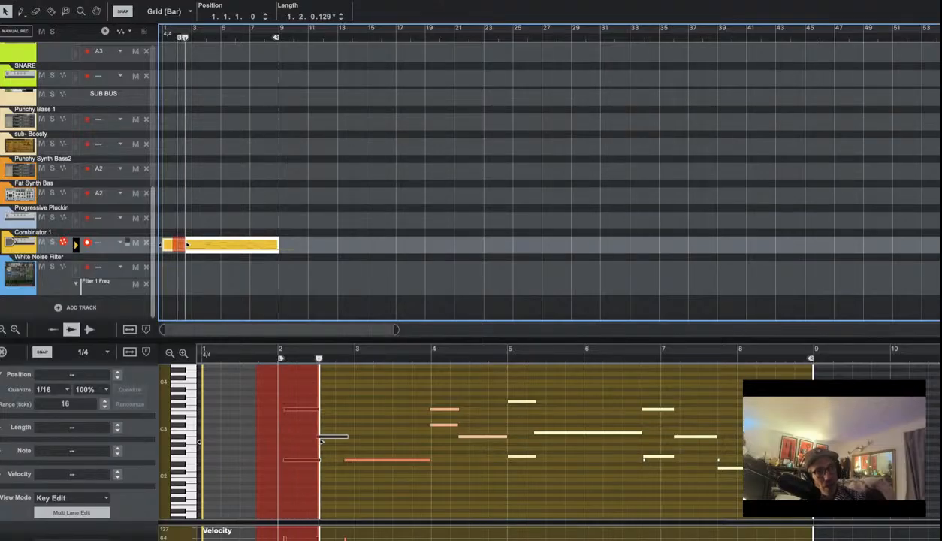
key(space)
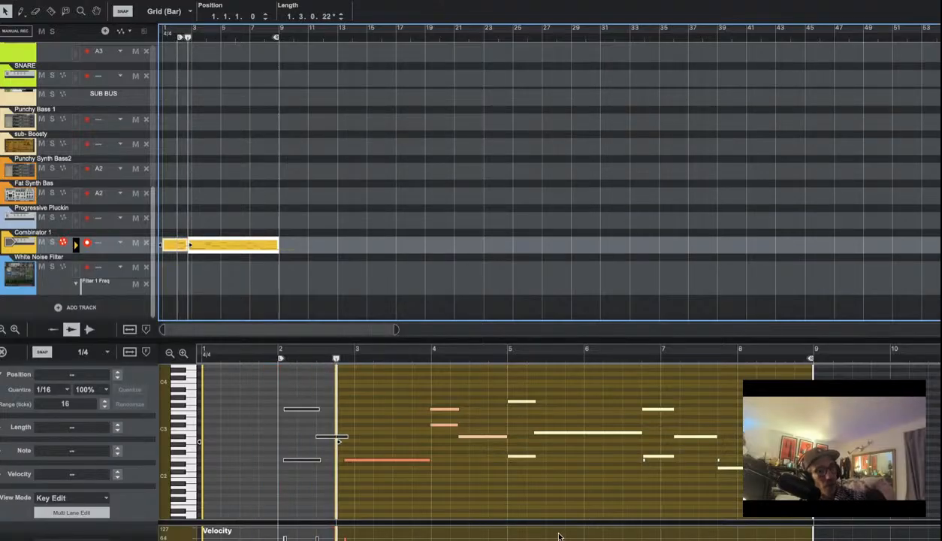
key(space)
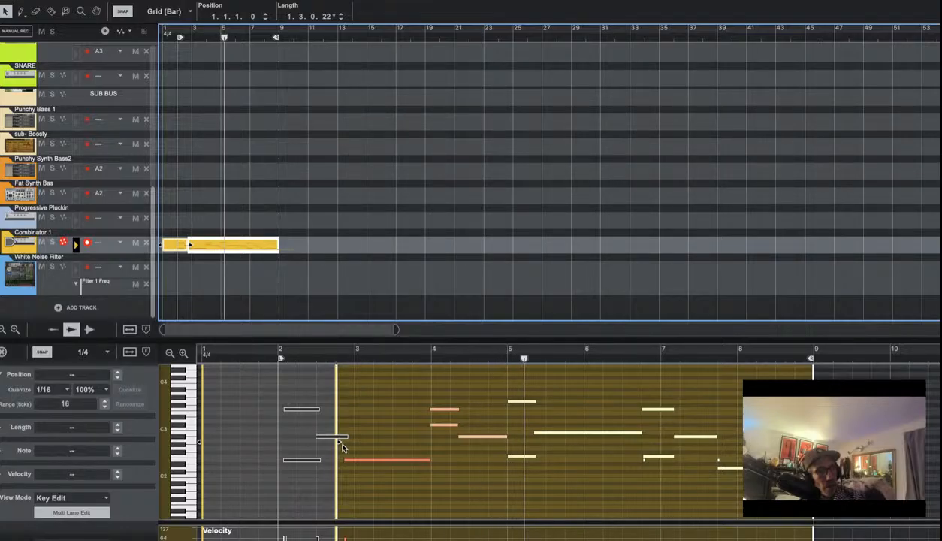
drag(337, 442, 296, 441)
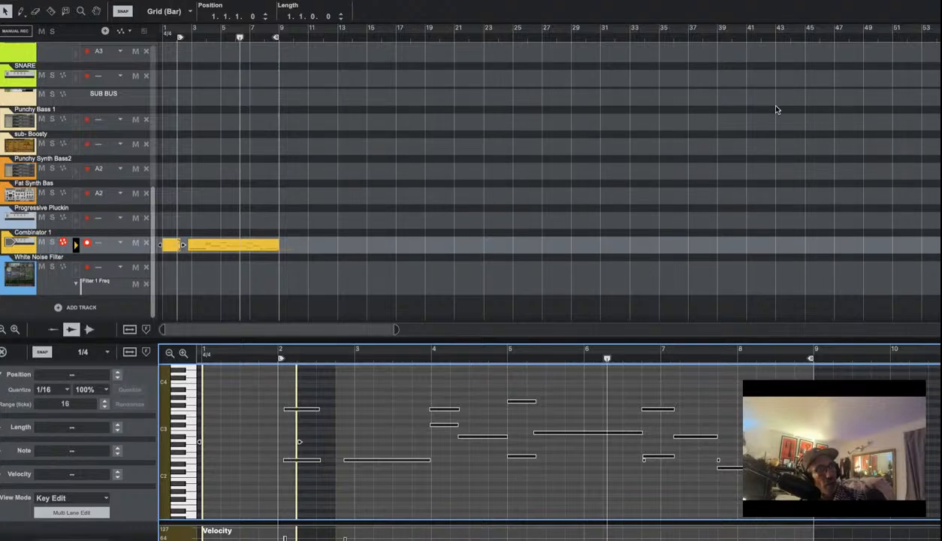
key(F6)
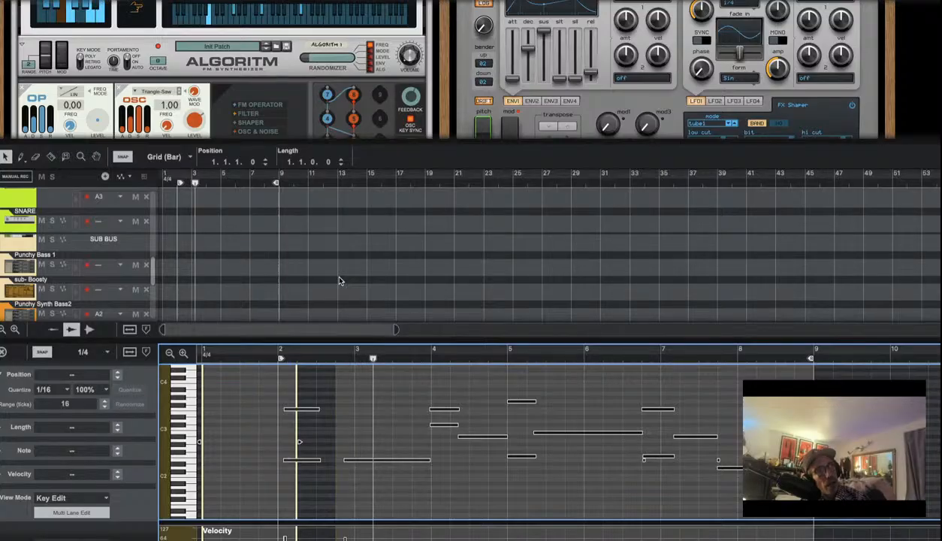
Close the piano-roll note editor and display the mixer above the rack with F5
click(4, 351)
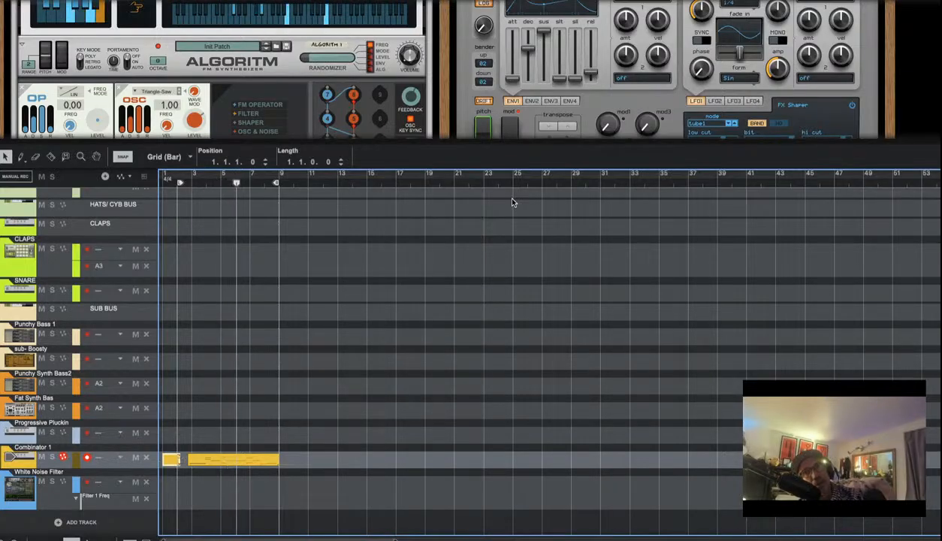
key(F5)
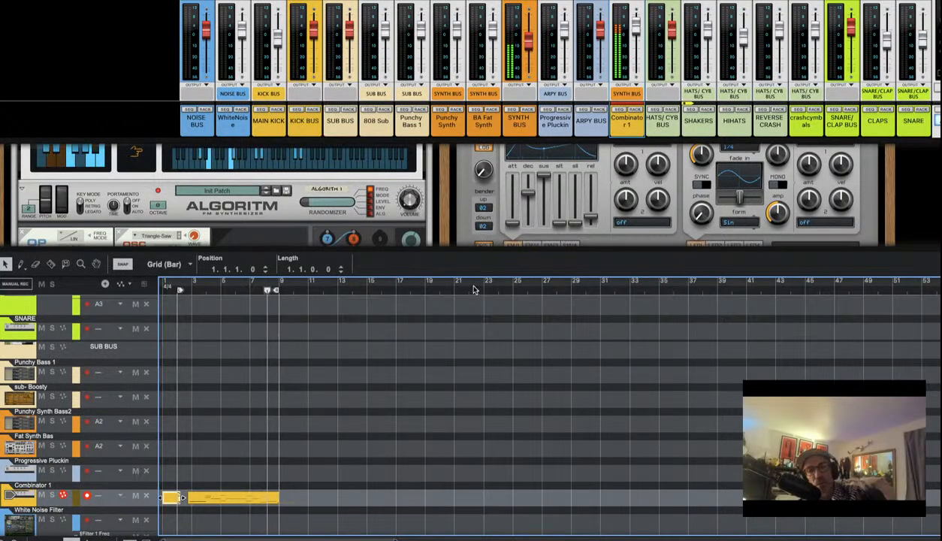
Expand the mixer full-screen, lower the SYNTH BUS fader to -8.83 dB, then return to the rack
key(super+F5)
key(super+F5)
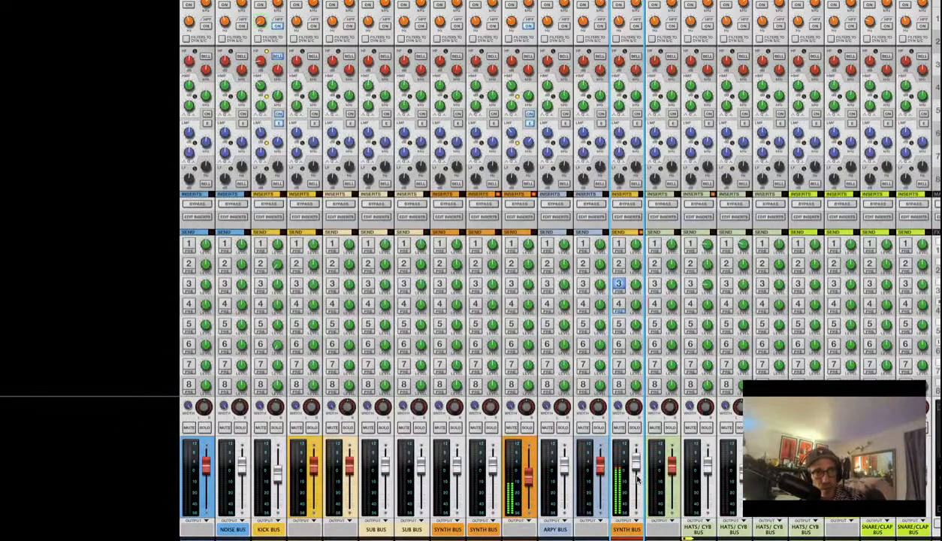
mouse_move(637, 463)
drag(634, 477, 635, 481)
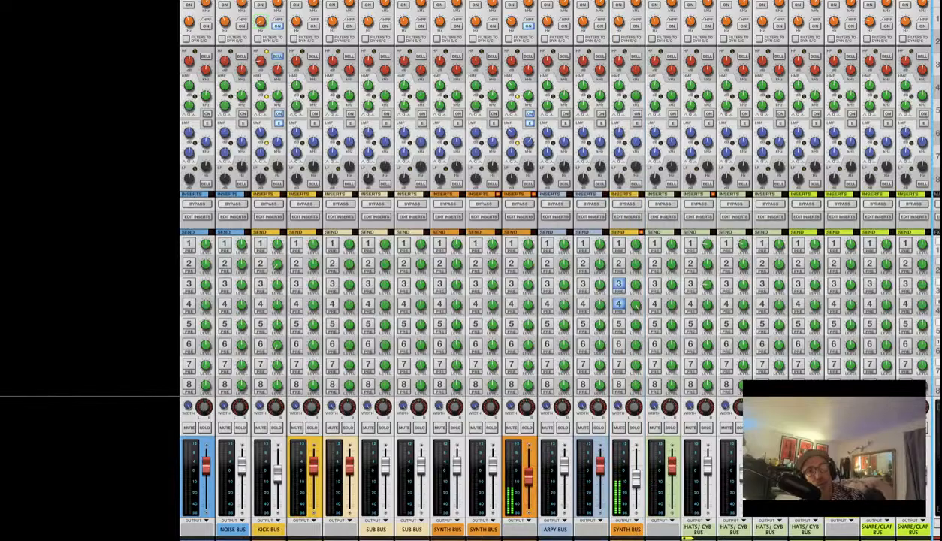
key(F6+F7)
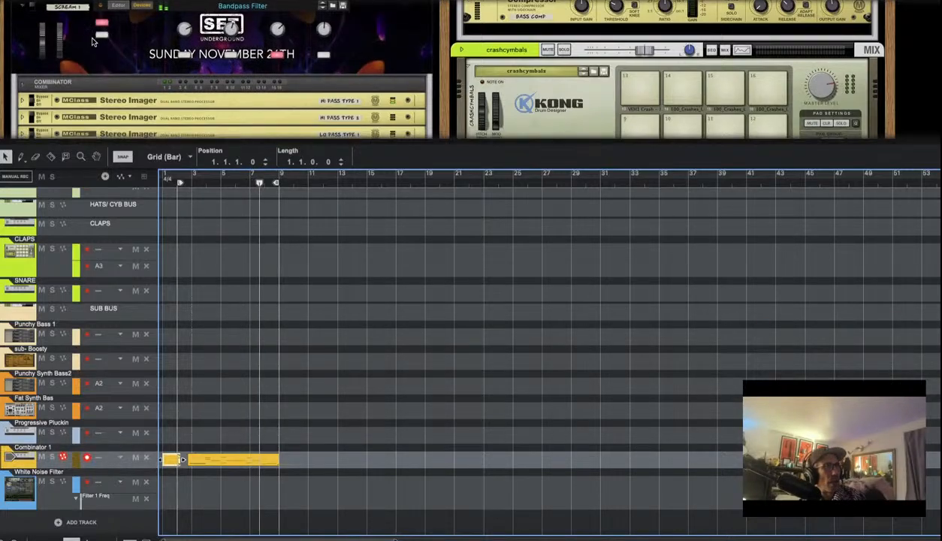
Scroll through the effects and Kong drum devices, then enlarge the rack to fill the window
scroll(92, 42, down, 4)
scroll(91, 39, up, 5)
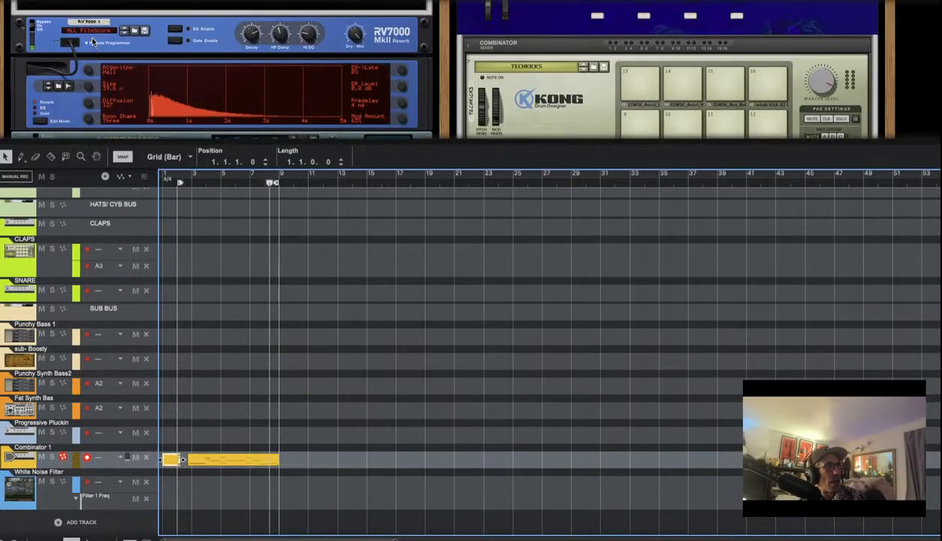
scroll(90, 37, down, 4)
scroll(92, 42, up, 5)
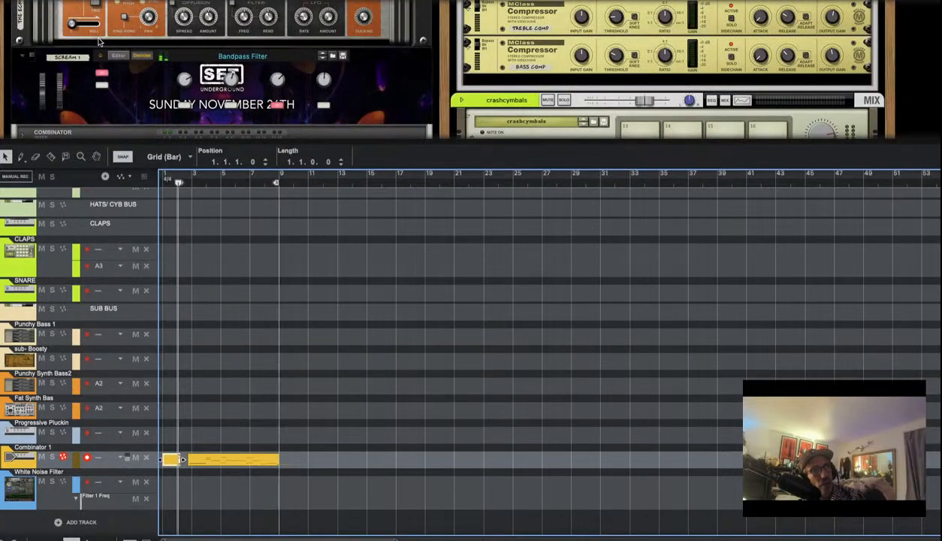
scroll(103, 41, down, 5)
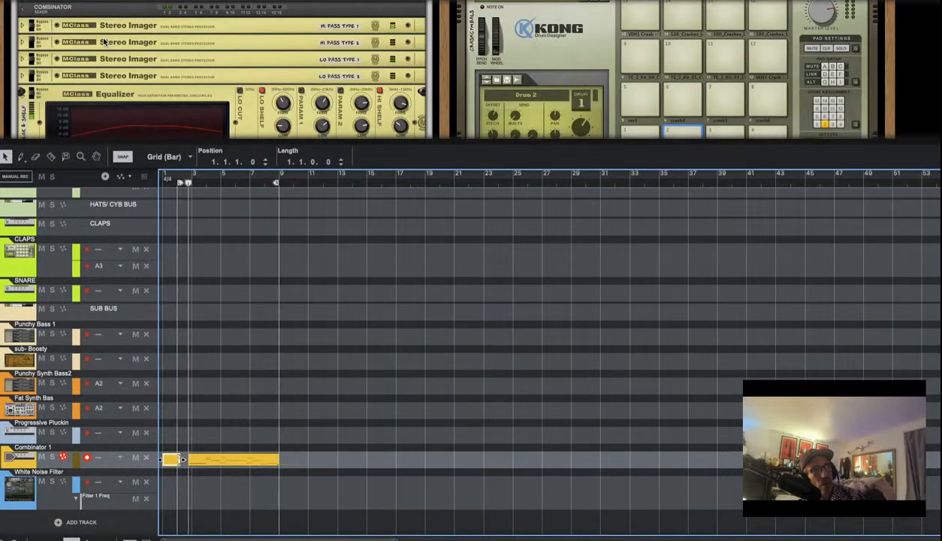
scroll(101, 37, down, 5)
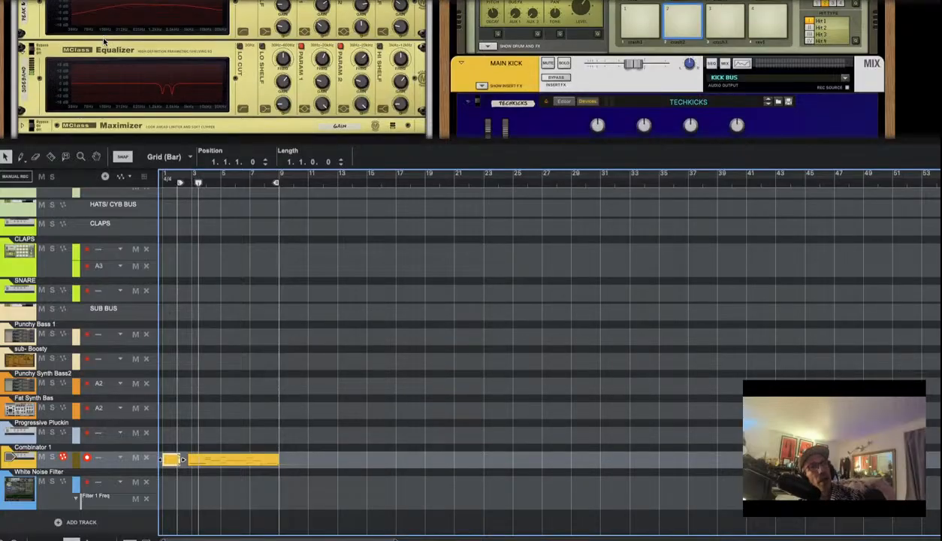
scroll(101, 37, down, 5)
scroll(103, 41, down, 1)
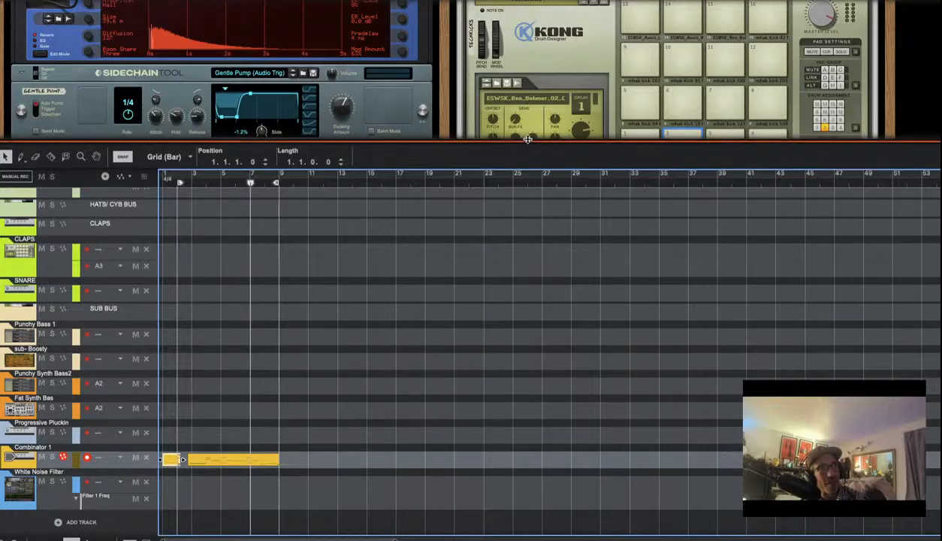
drag(527, 157, 557, 300)
key(ctrl+Right)
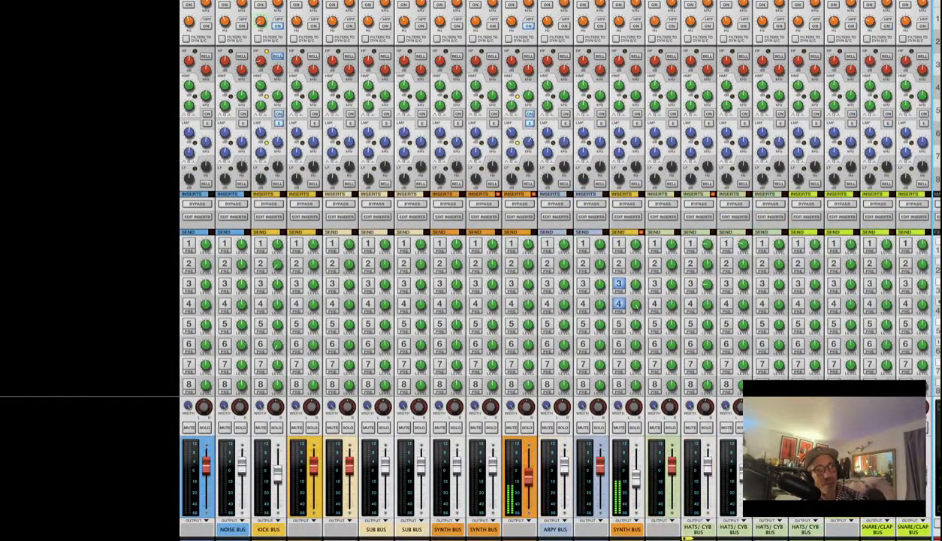
key(ctrl+Right)
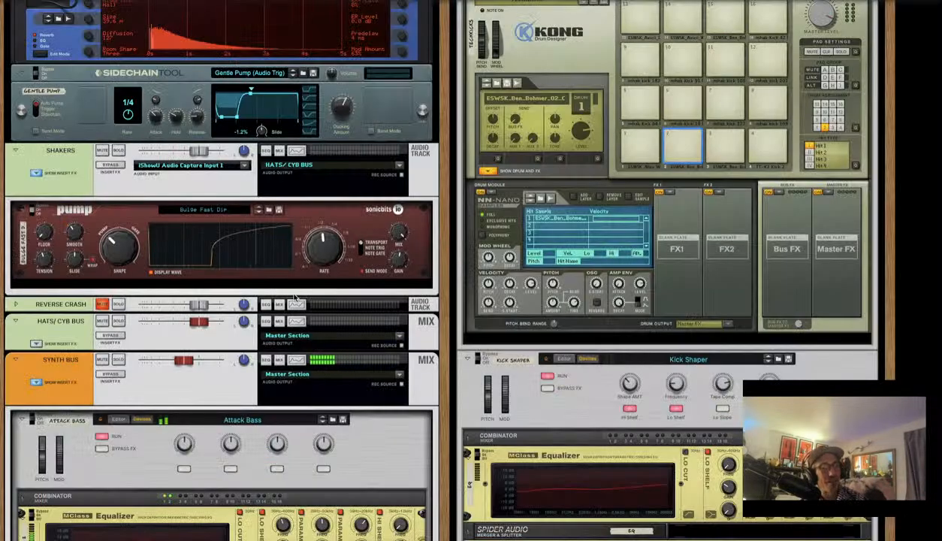
Scroll to the Scales & Chords device and switch its chord generation off
scroll(277, 288, down, 15)
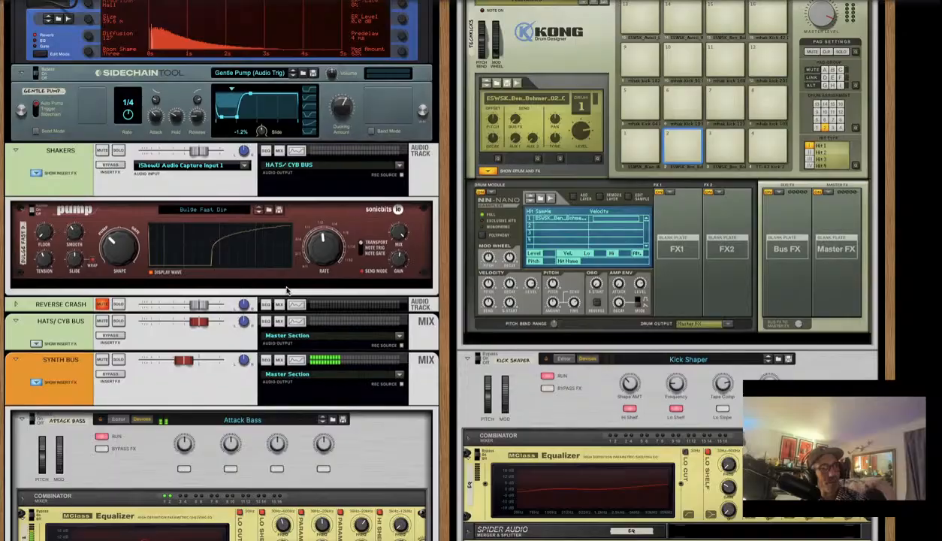
scroll(284, 292, down, 10)
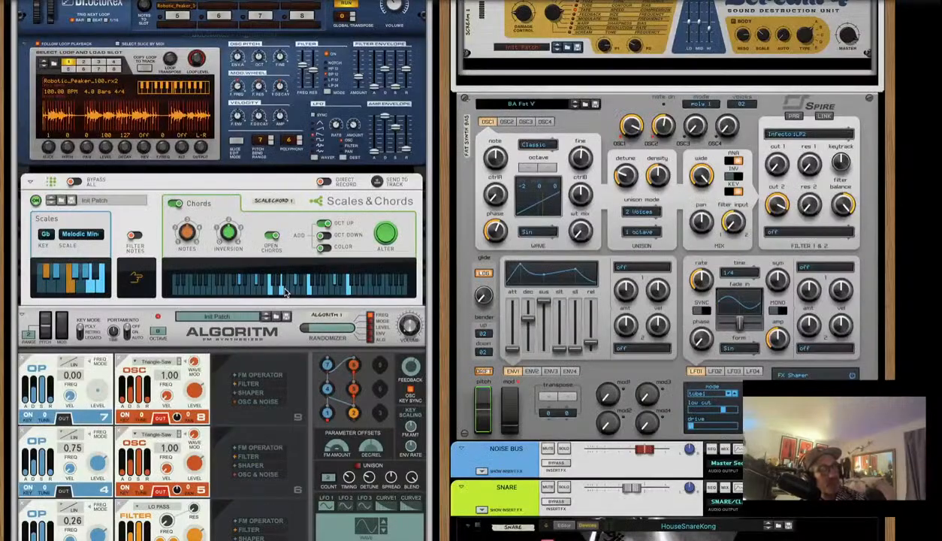
scroll(285, 292, down, 4)
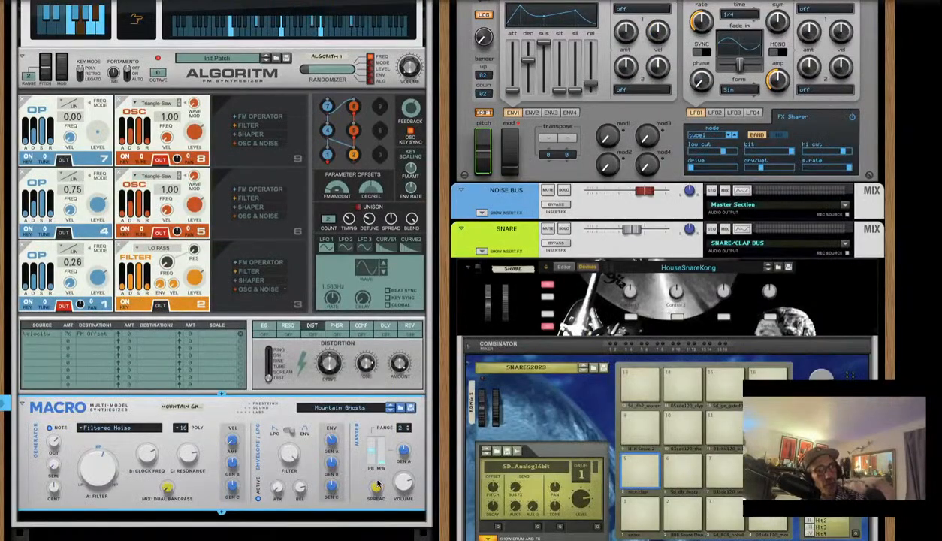
scroll(316, 181, up, 1)
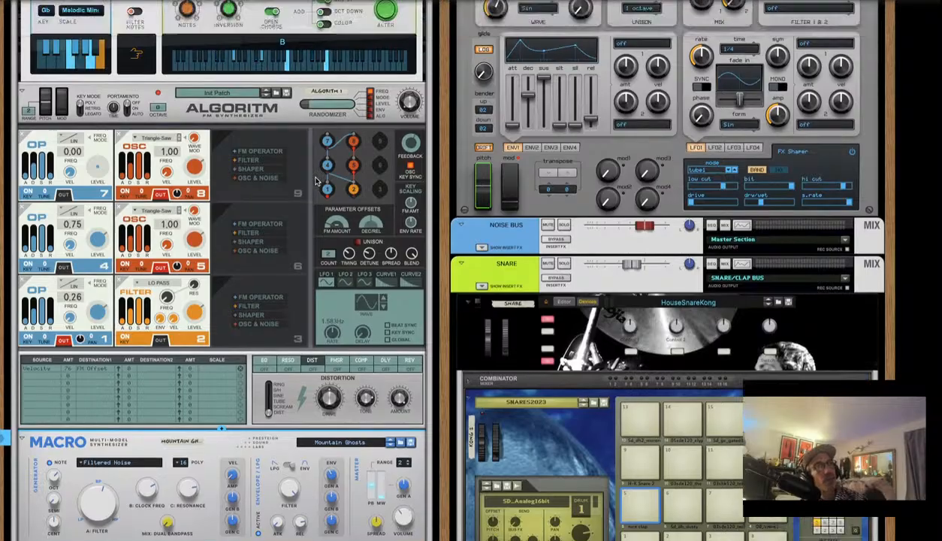
scroll(316, 181, up, 10)
scroll(323, 192, down, 5)
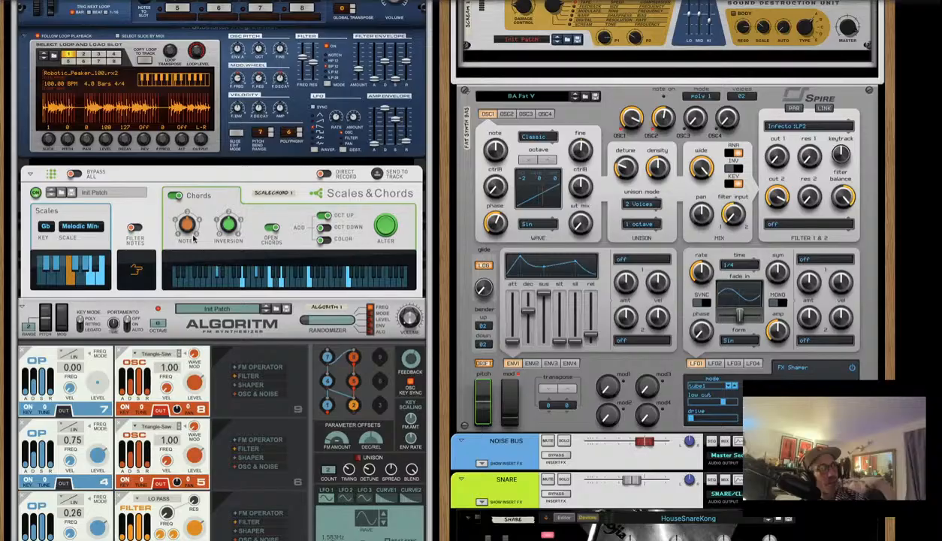
click(172, 196)
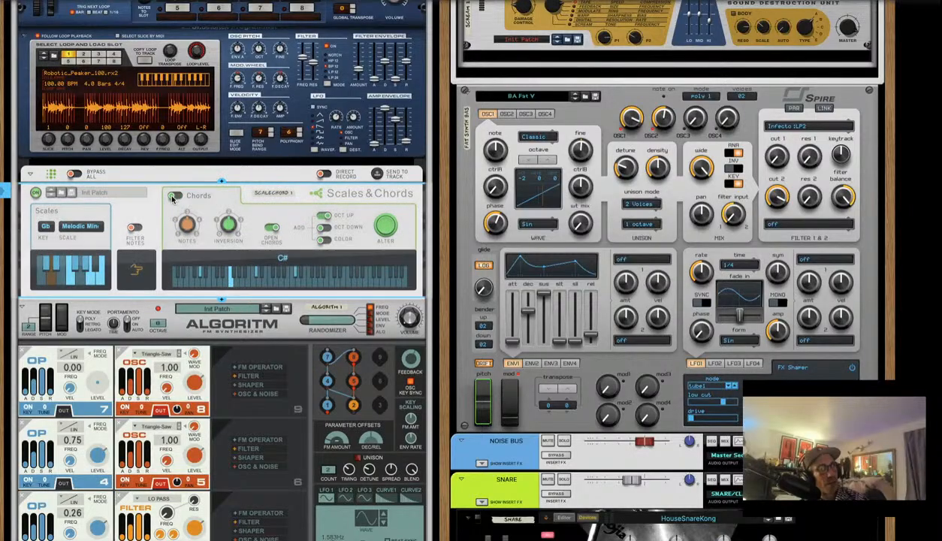
scroll(171, 303, up, 8)
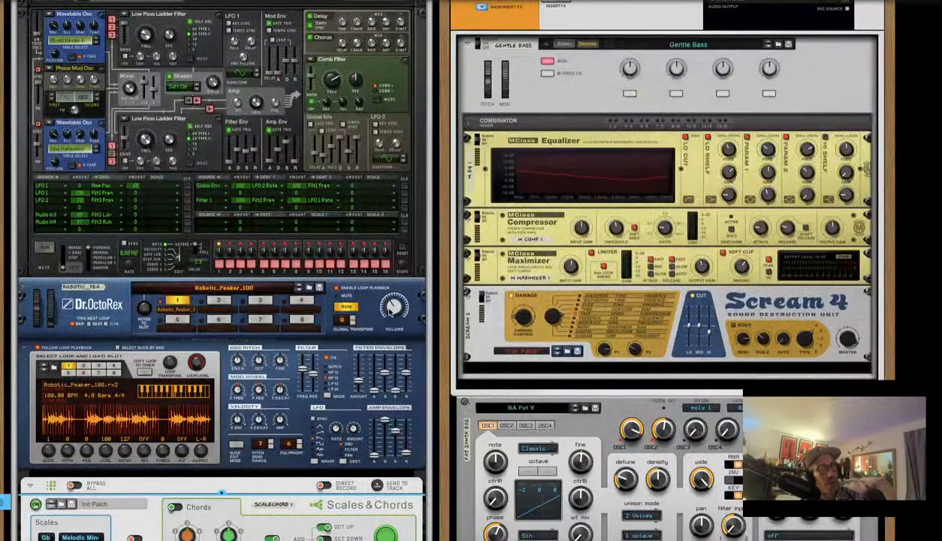
click(391, 309)
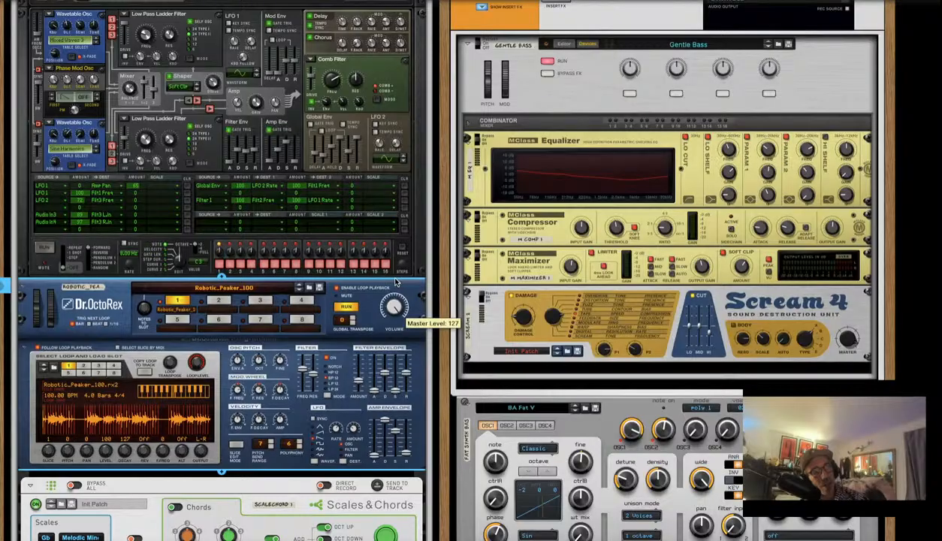
scroll(308, 350, down, 20)
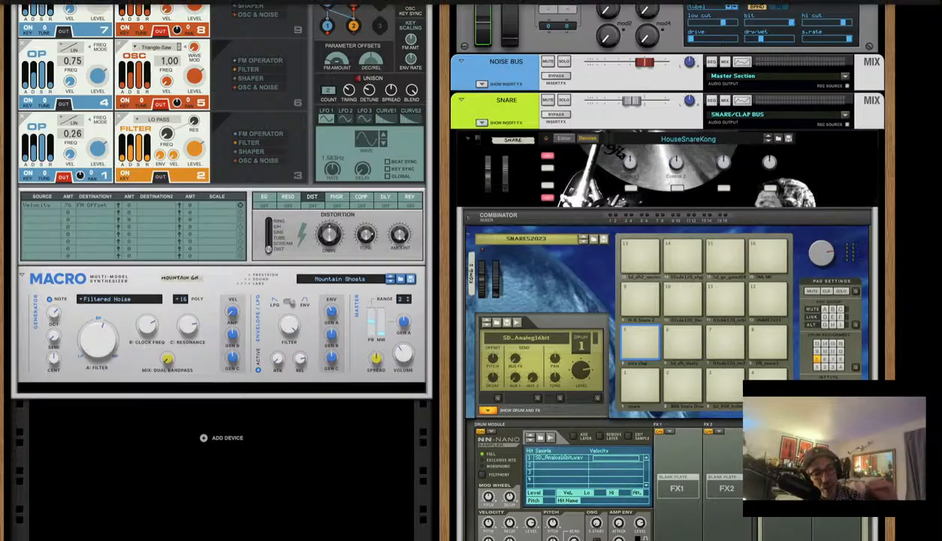
mouse_move(75, 5)
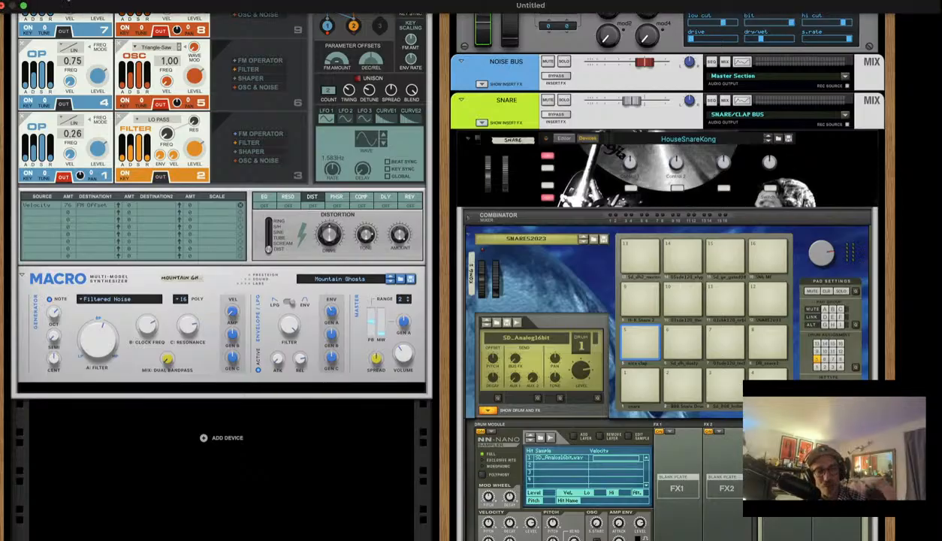
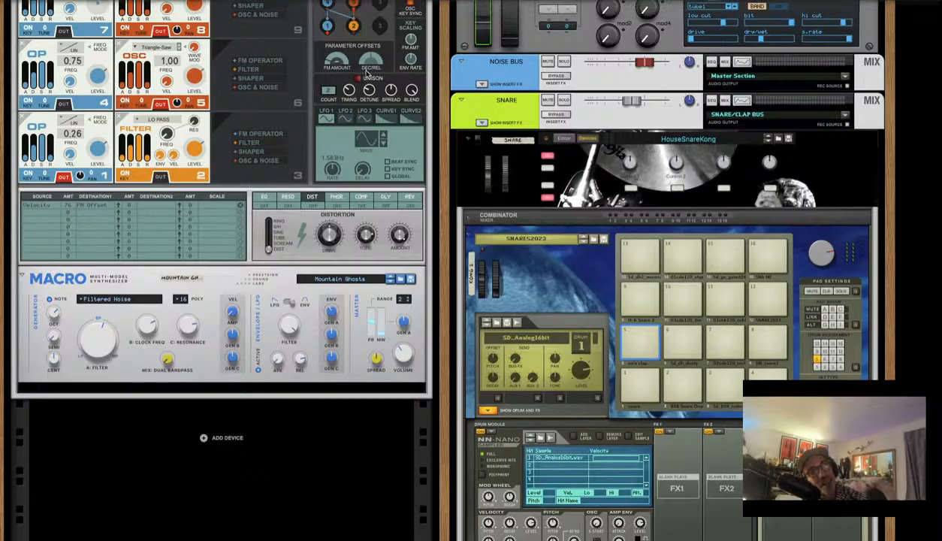
Move the FM Amount parameter offset off -78.1 % and switch to the sequencer with F7
click(334, 64)
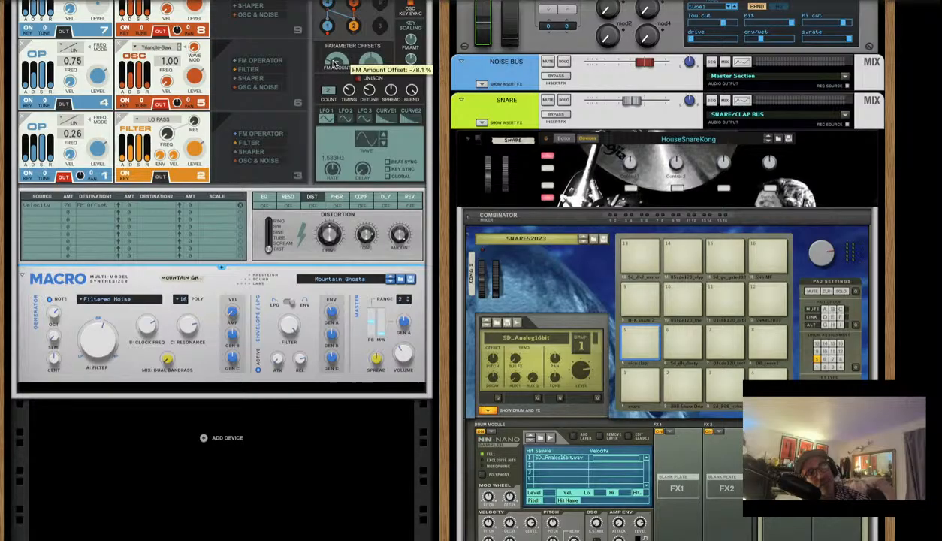
mouse_move(334, 64)
mouse_down()
mouse_move(332, 46)
mouse_move(320, 59)
mouse_up()
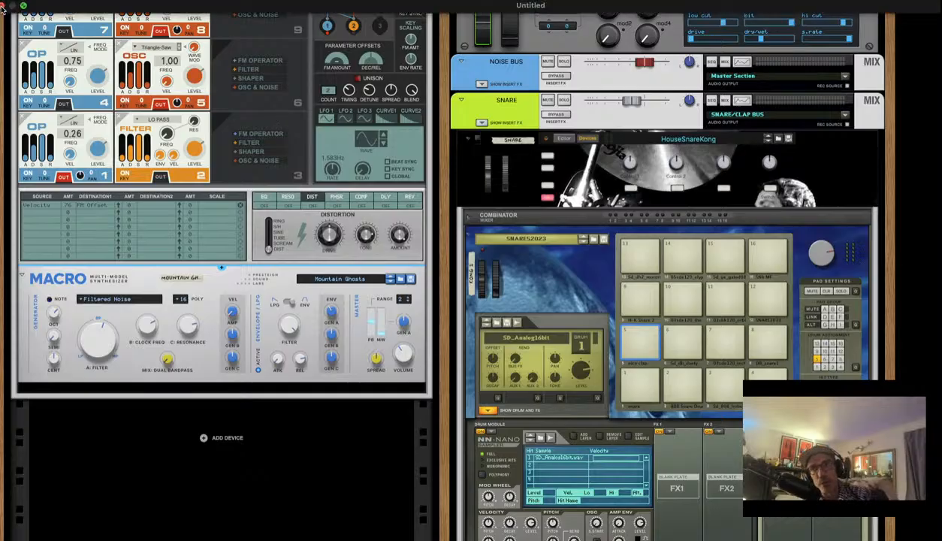
key(F7)
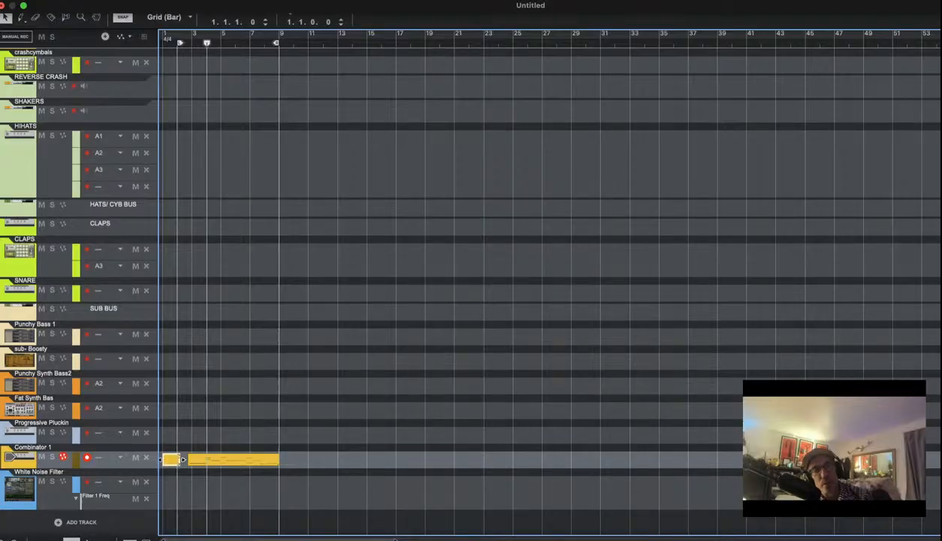
Deselect the Combinator 1 clip, then close the Untitled song choosing Don't Save
click(327, 183)
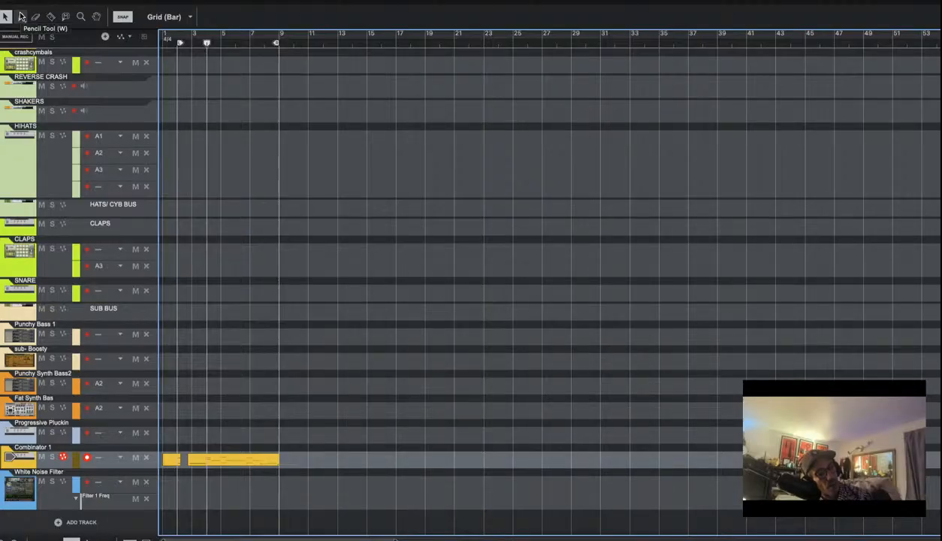
key(super+w)
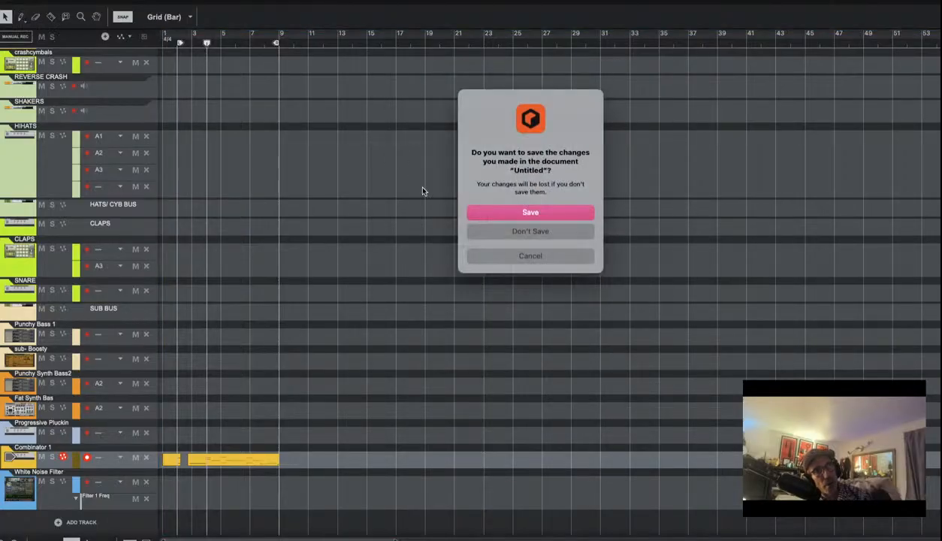
click(531, 233)
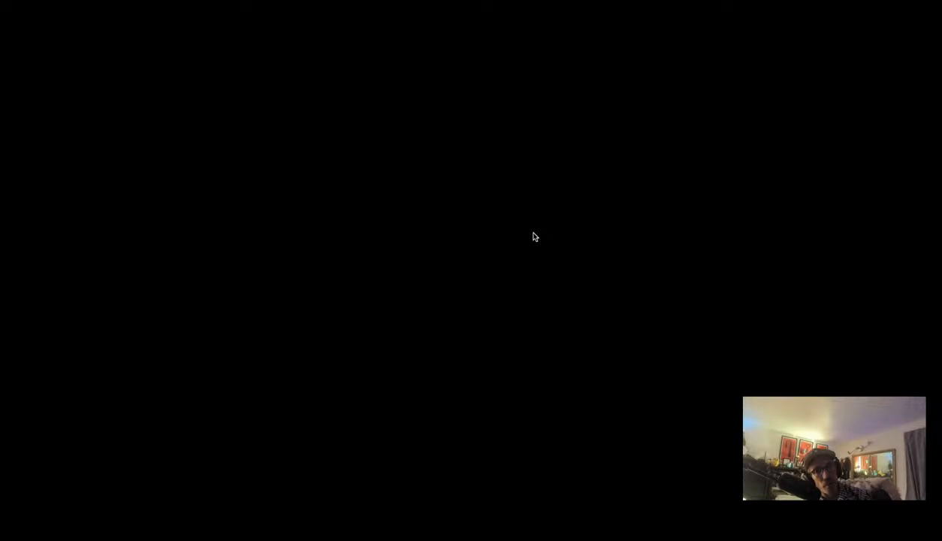